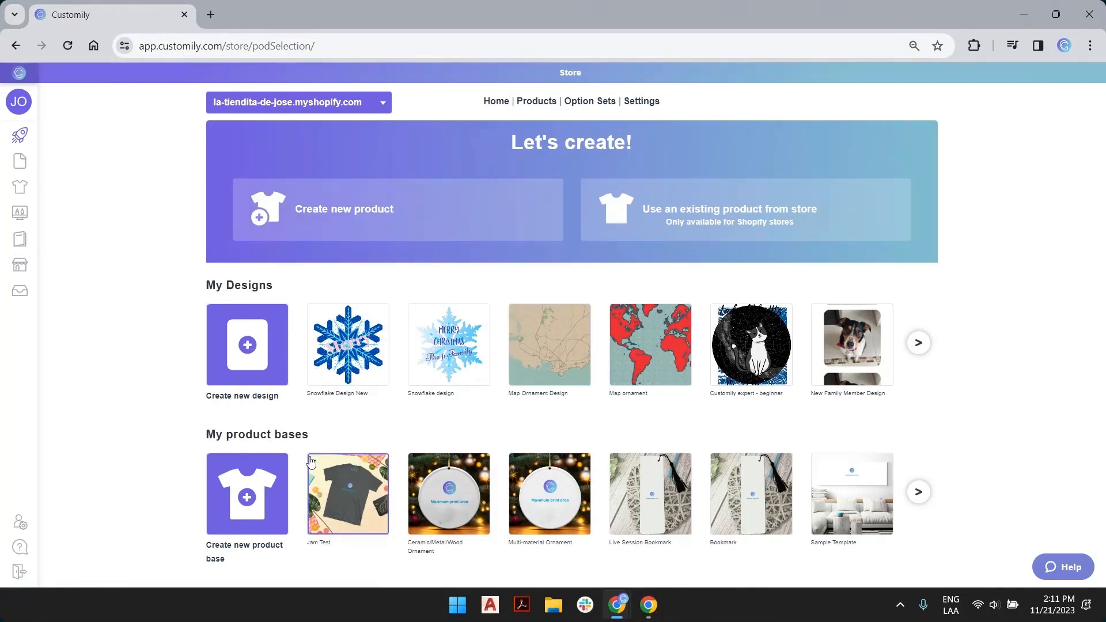
Step: Open the options for creating a new product and browse the available print providers, designs and product bases
mouse_move(29, 323)
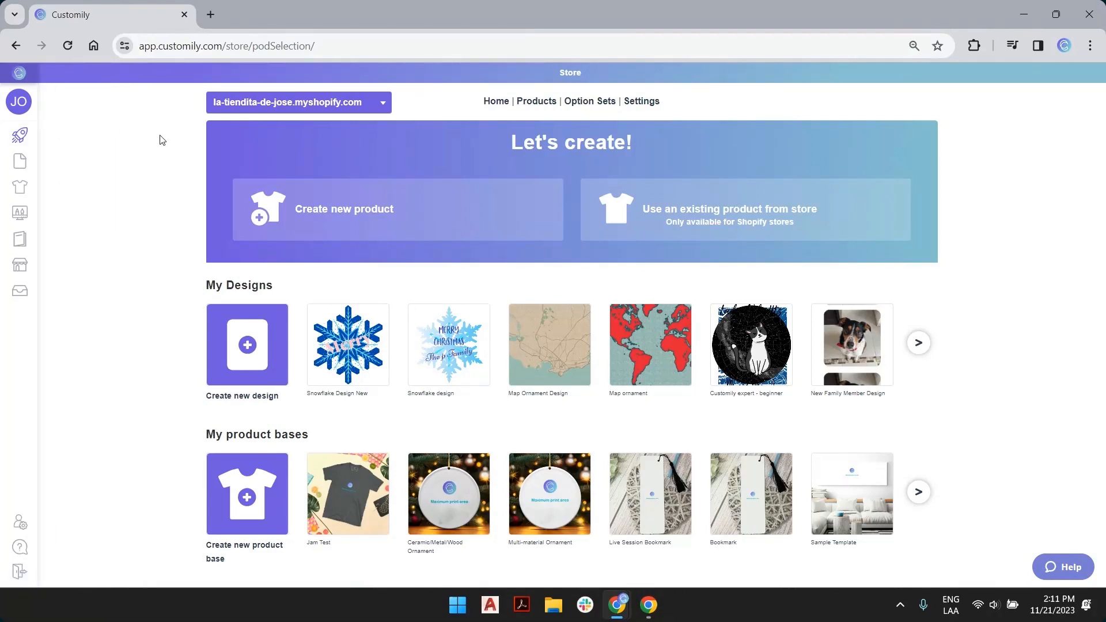
click(445, 208)
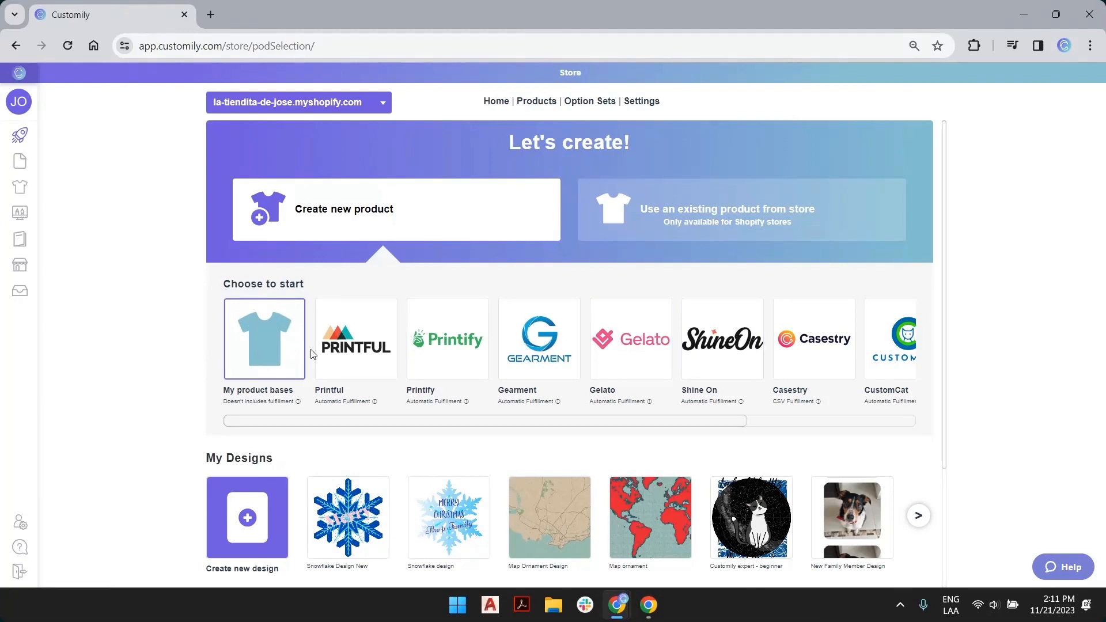
drag(722, 424, 913, 425)
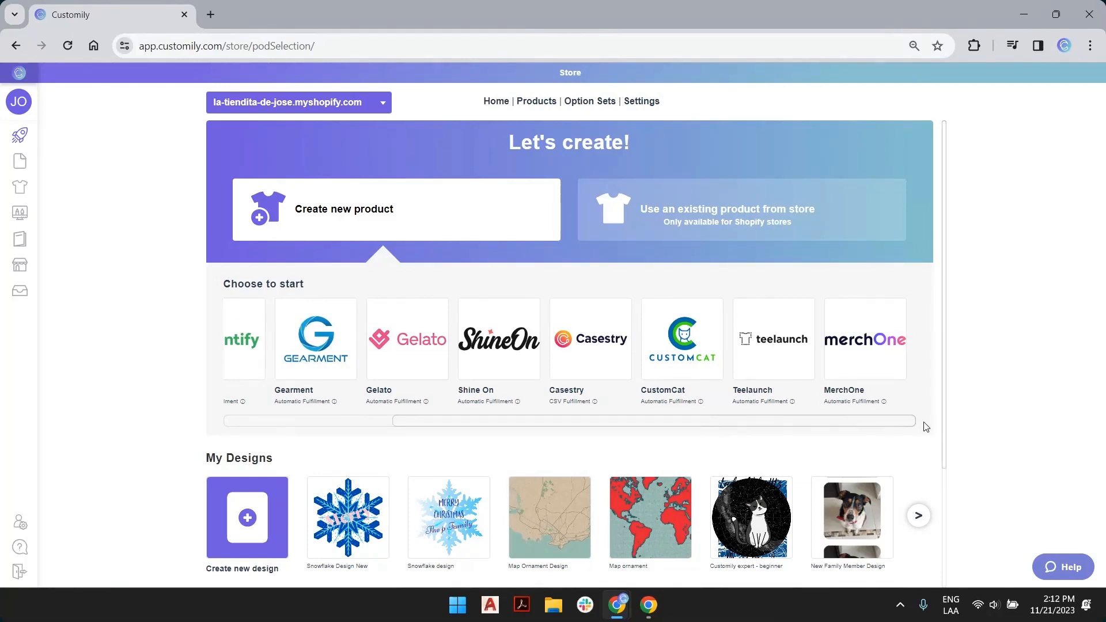
scroll(723, 269, down, 1)
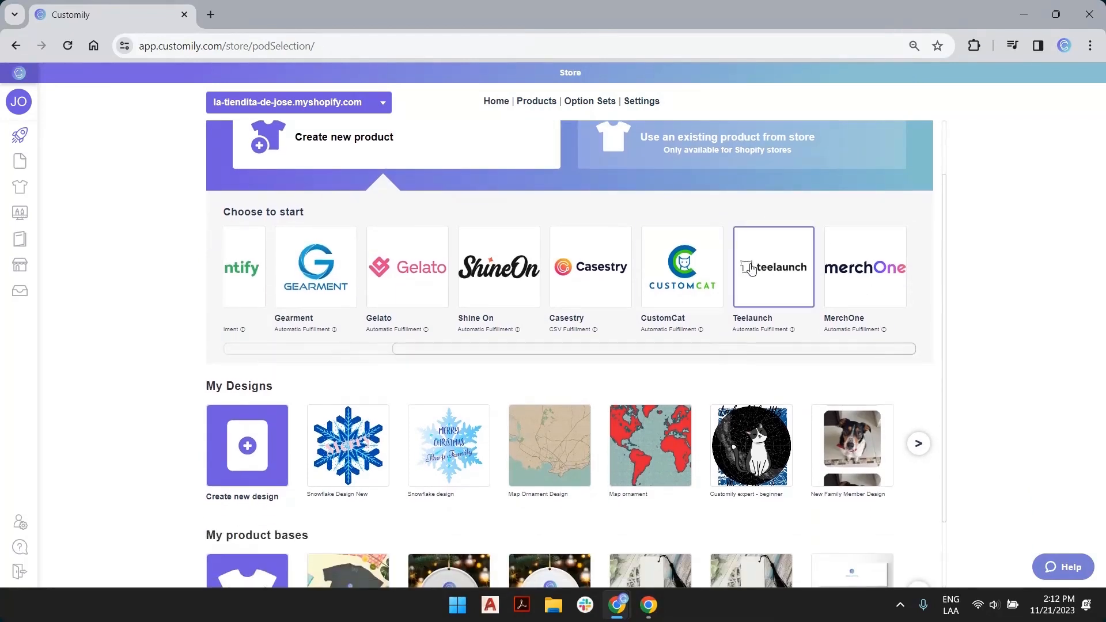
scroll(749, 269, down, 1)
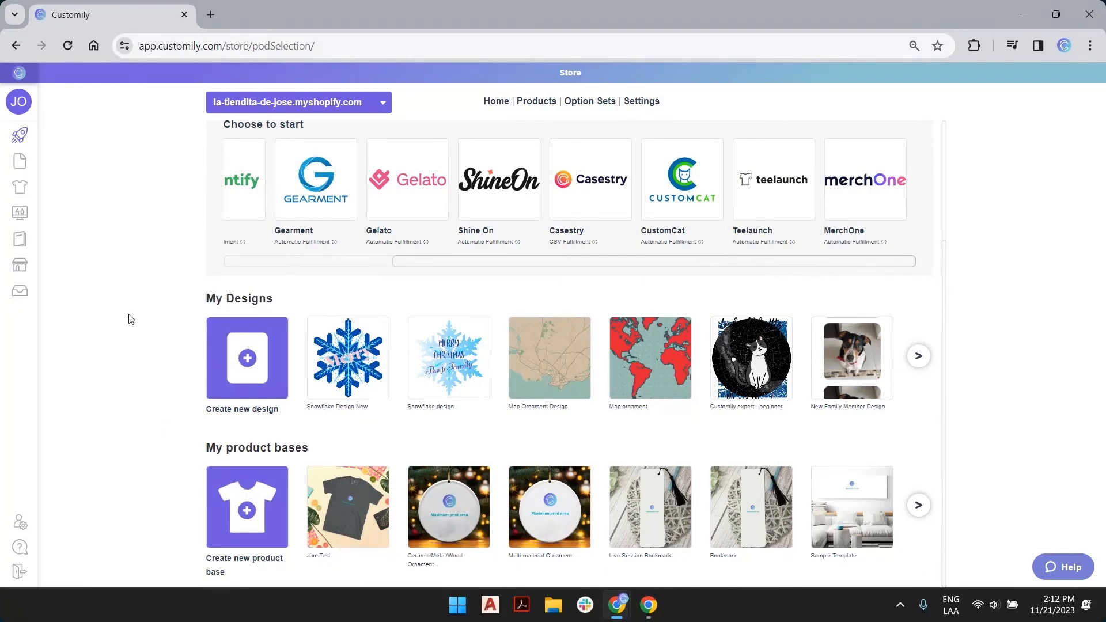
mouse_move(2, 275)
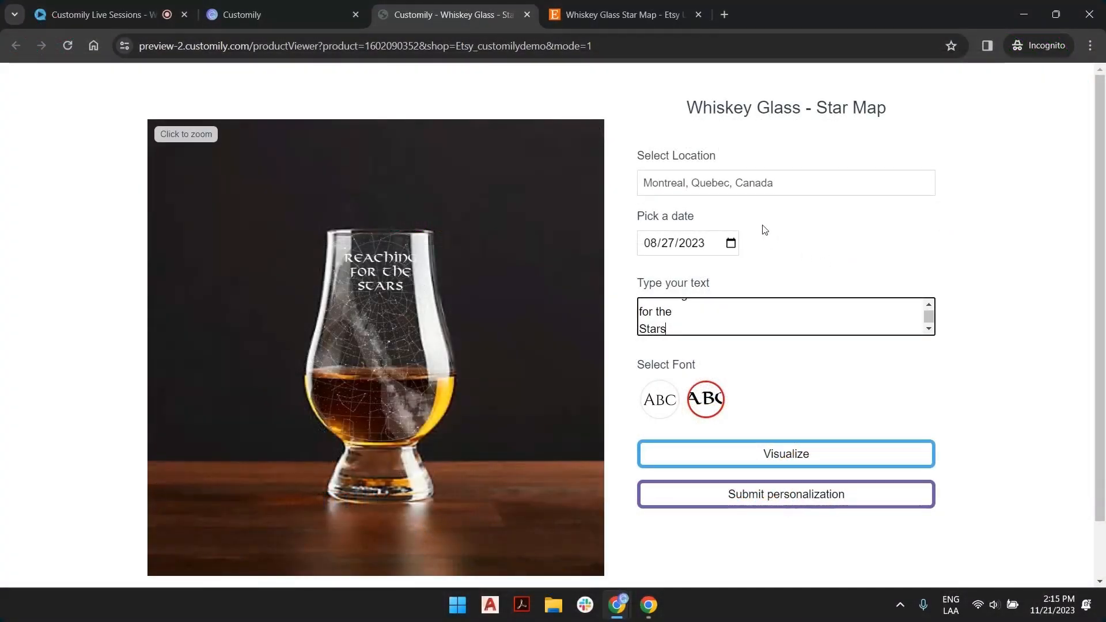
Step: View the Whiskey Glass - Star Map listing on Etsy and return to the Customily start page
click(617, 16)
scroll(649, 66, up, 5)
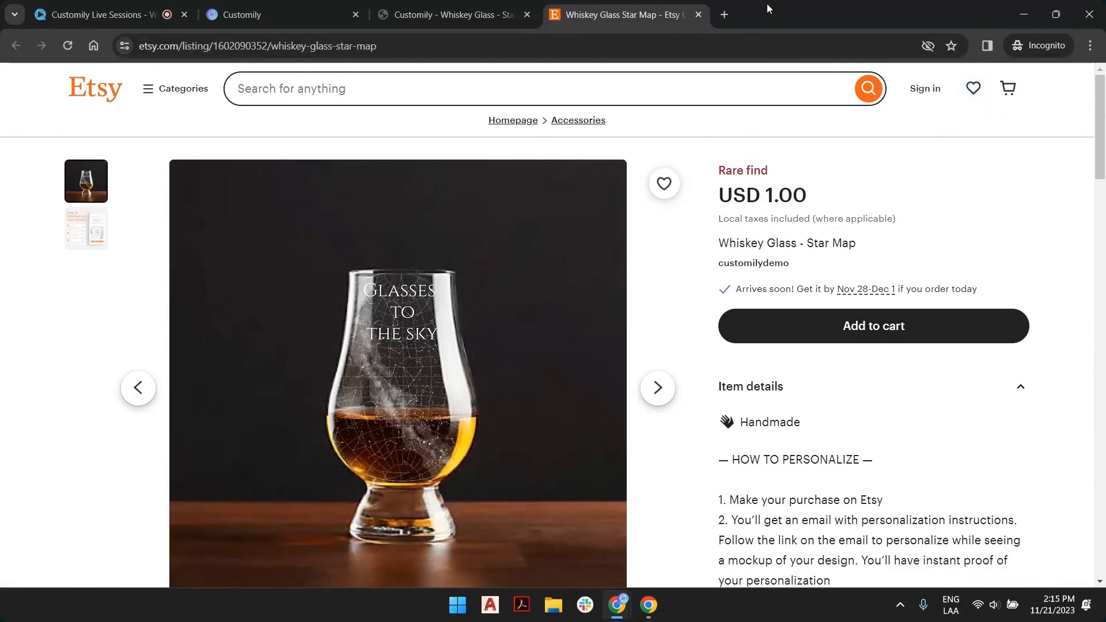
click(303, 6)
mouse_move(46, 151)
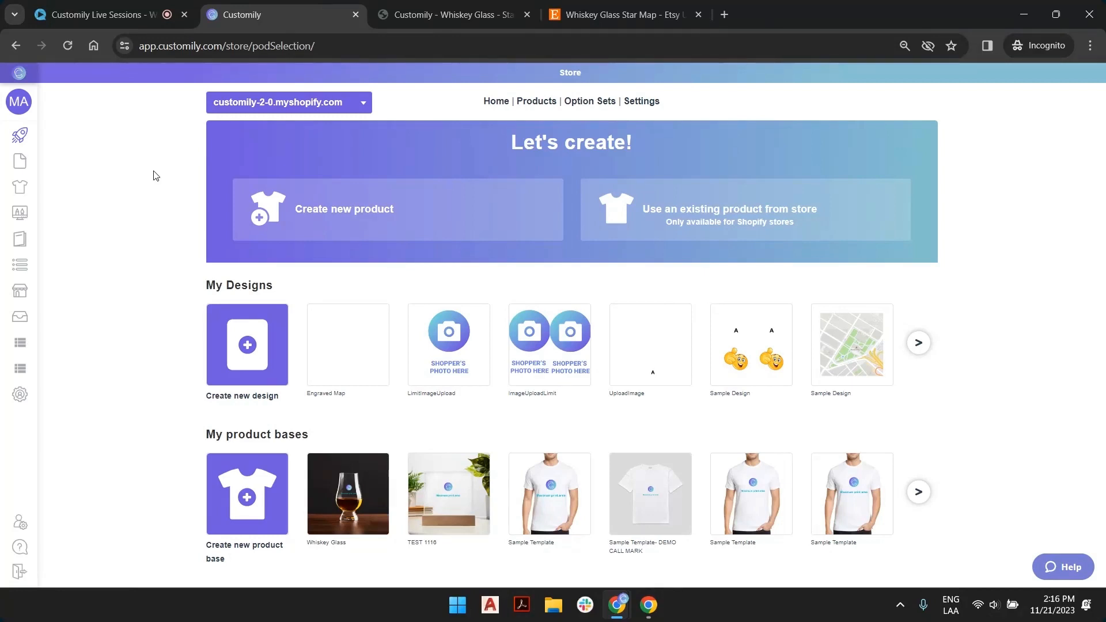
drag(309, 435, 230, 434)
click(228, 434)
drag(233, 434, 290, 436)
click(305, 439)
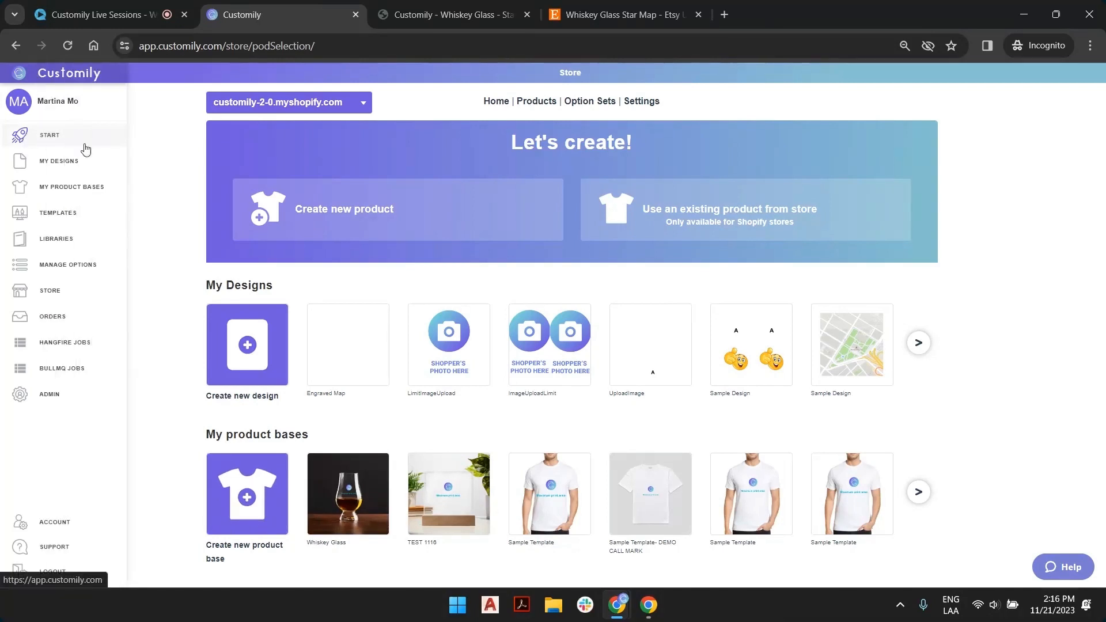
Step: Start a new product base and name its template "Live Session engraved whisky glass"
mouse_move(24, 167)
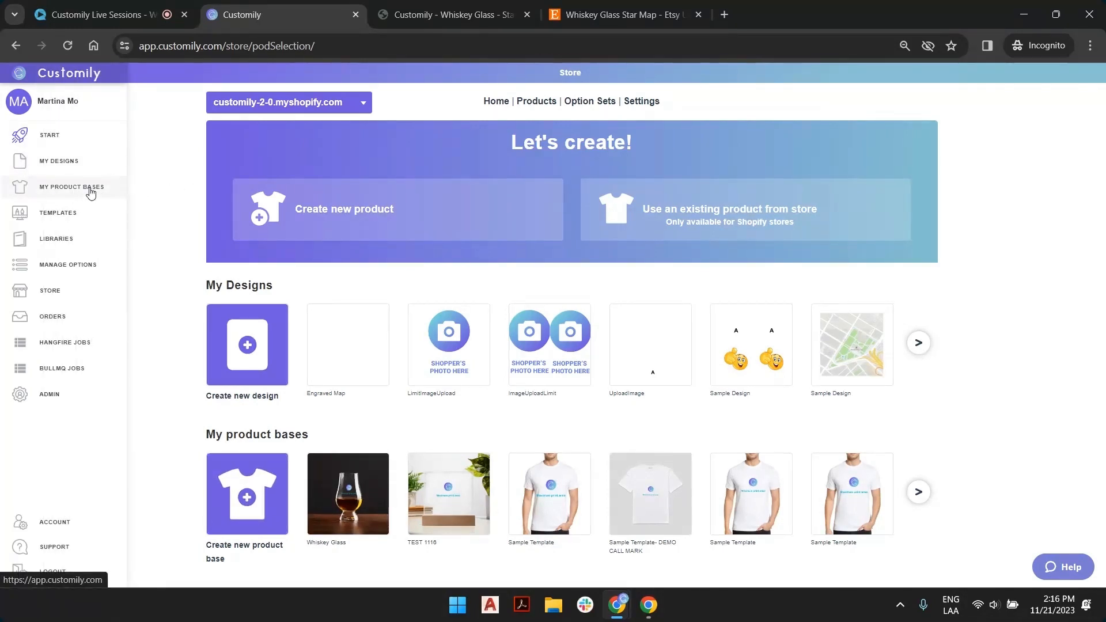
click(254, 490)
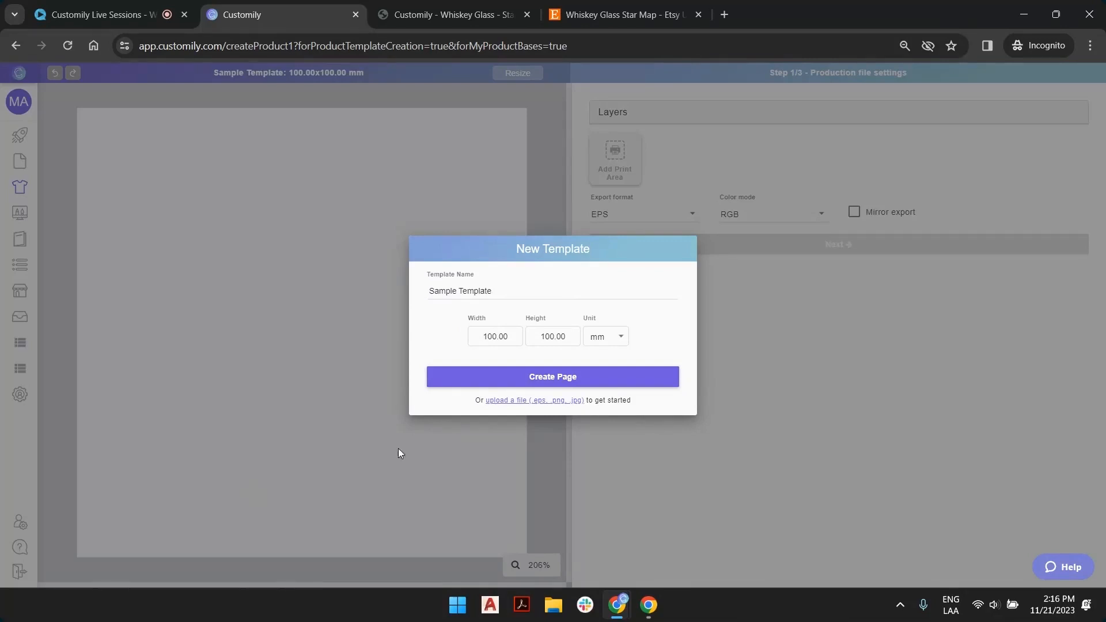
triple_click(489, 292)
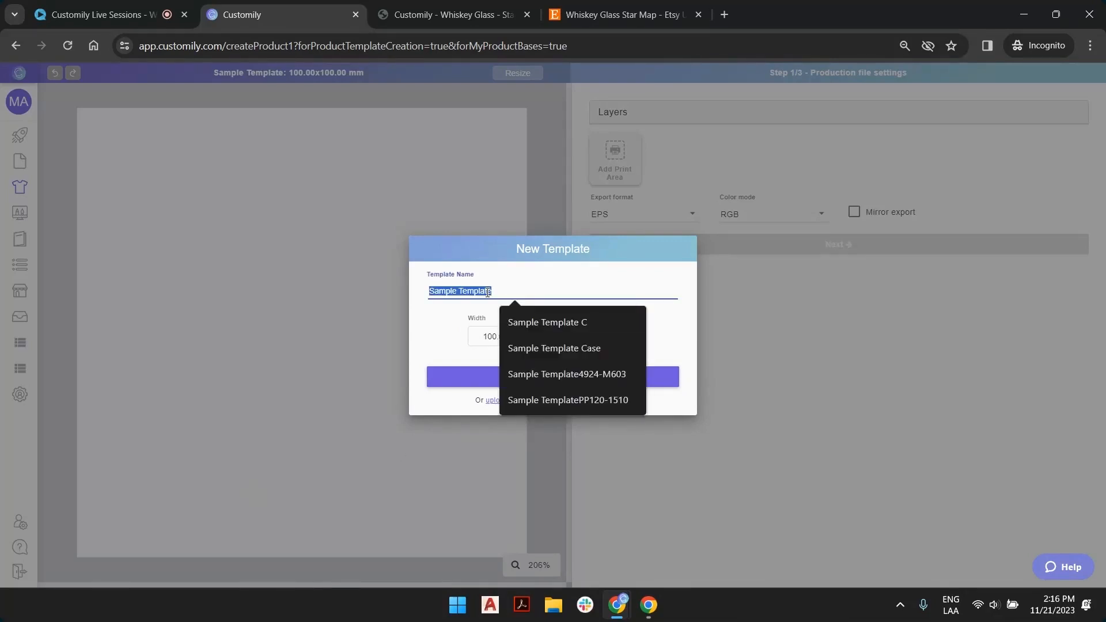
text(Live Se)
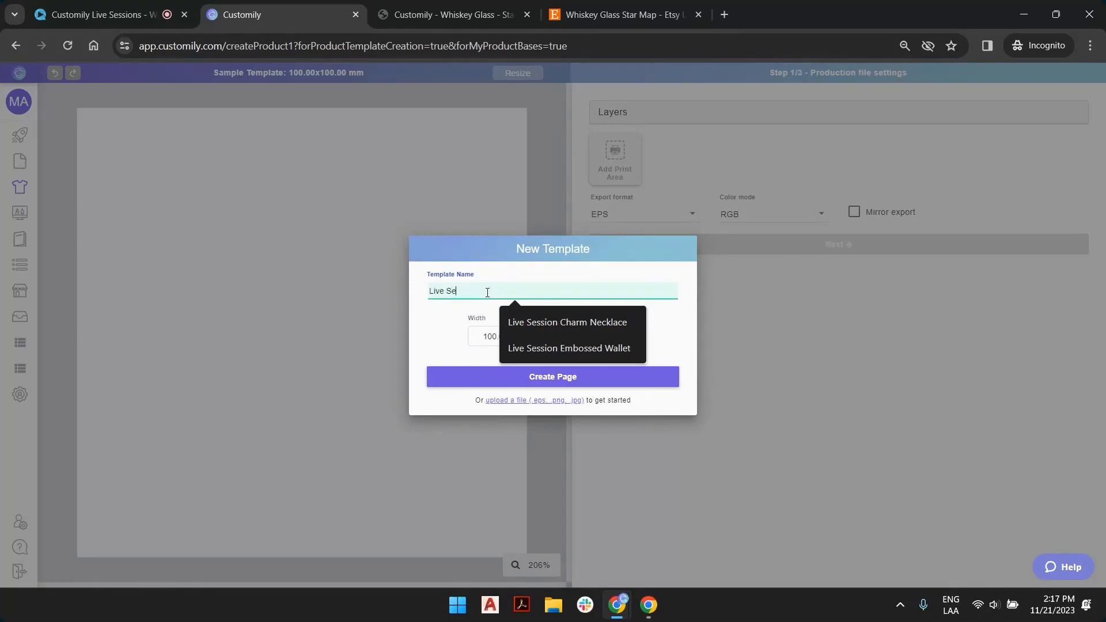
text(ssion engrav)
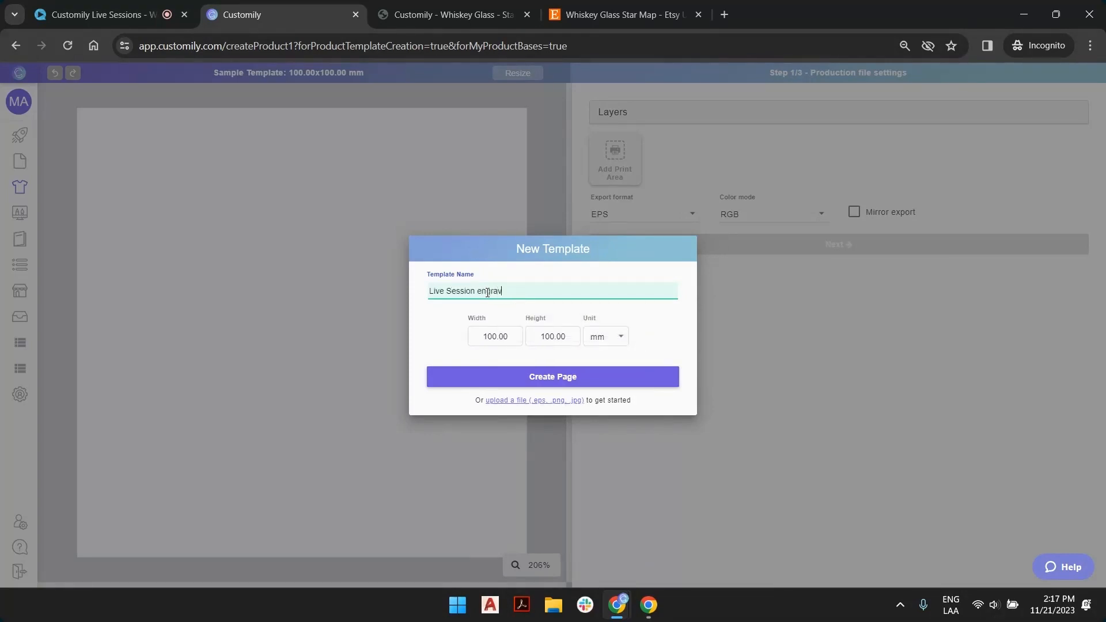
text(ed whisky glass)
Step: Set the template unit to inch with width 2 and height 2.7, and create the page
click(510, 332)
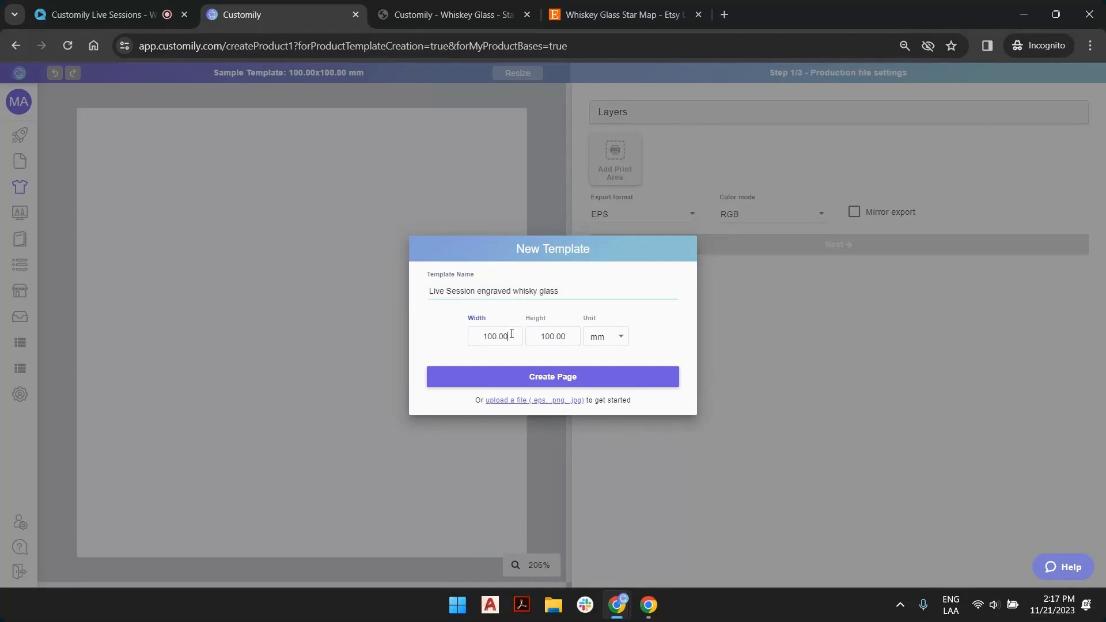
click(619, 341)
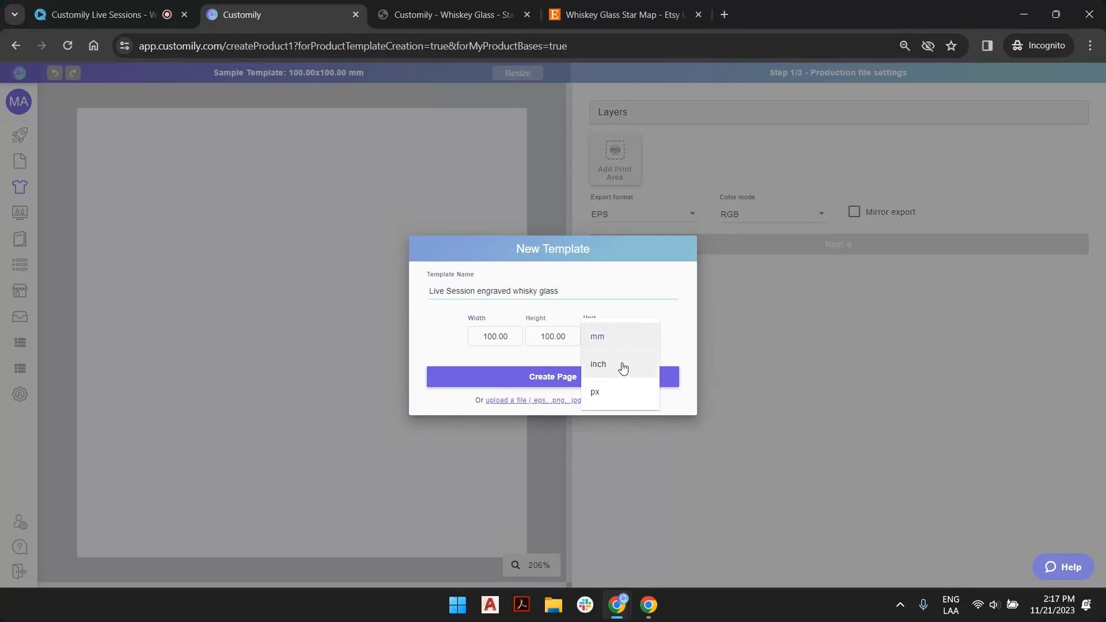
click(619, 364)
drag(510, 336, 371, 338)
text(2)
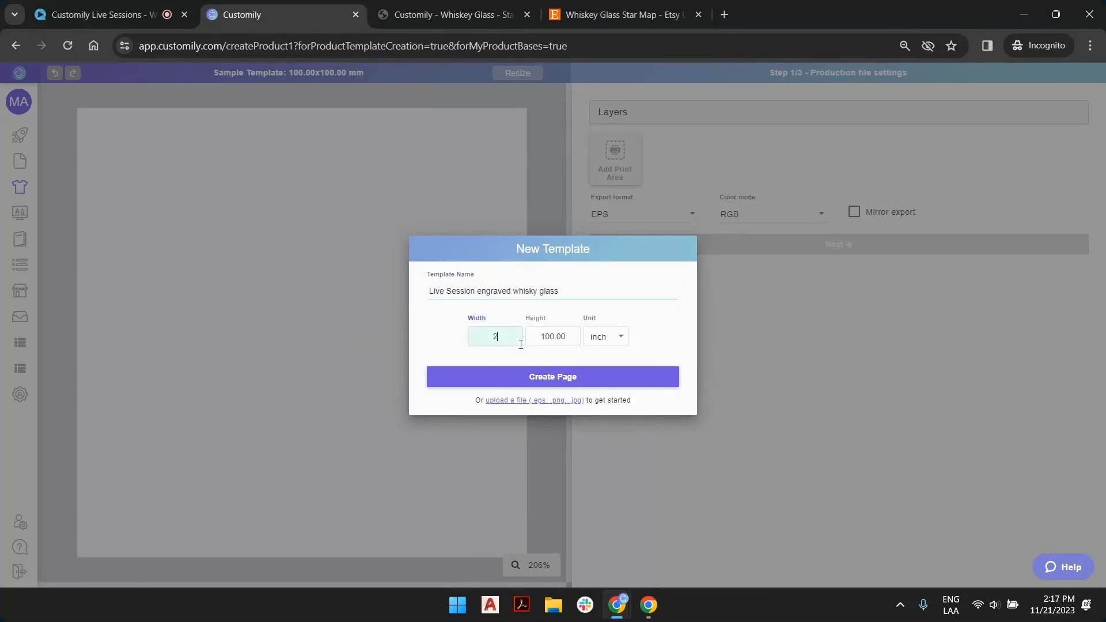
key(Tab)
text(2.7)
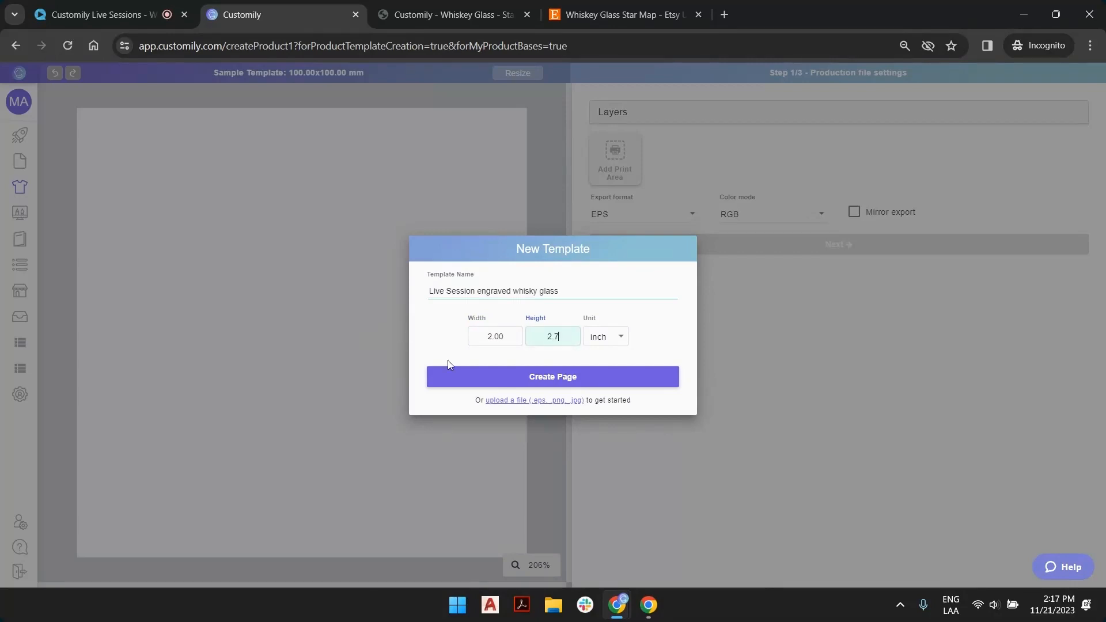
click(561, 378)
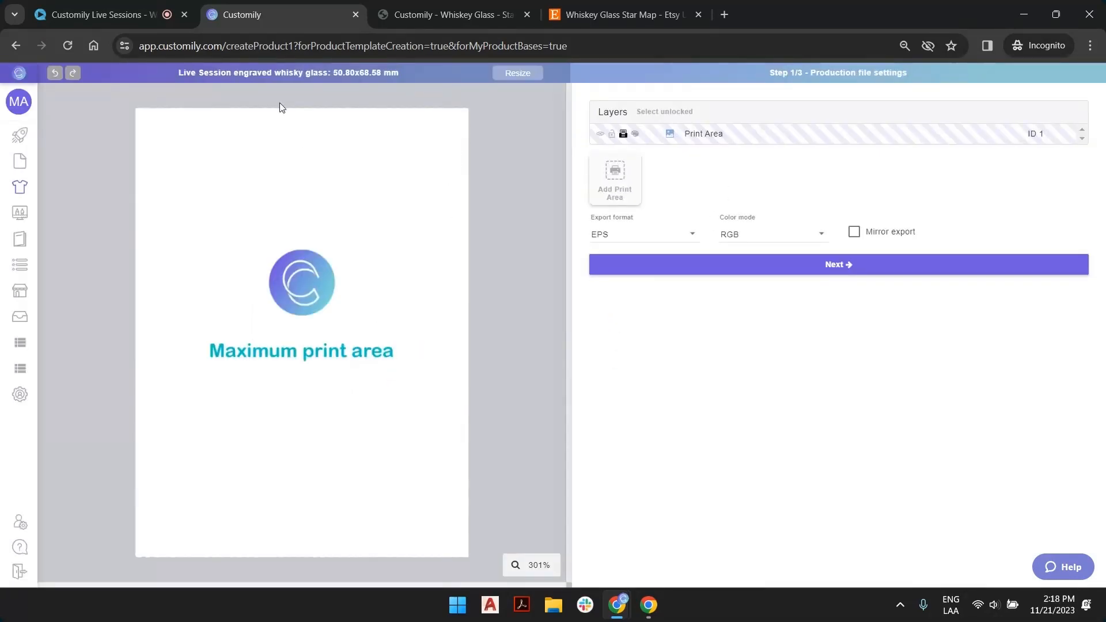
Step: Inspect the maximum print area and the available export formats, keeping EPS as the export format
click(367, 224)
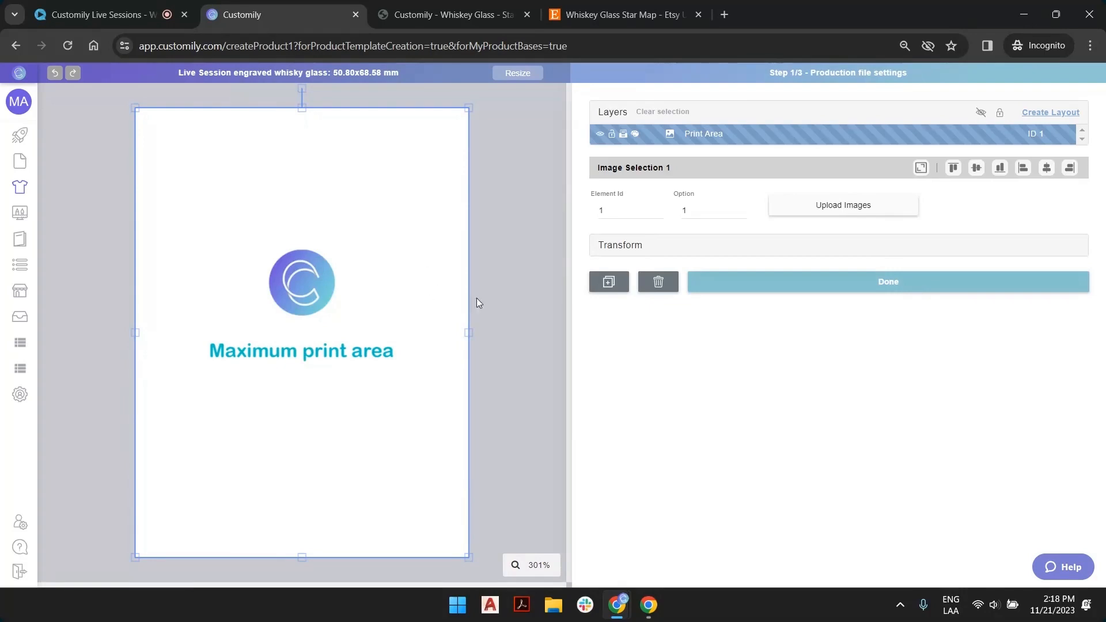
click(531, 163)
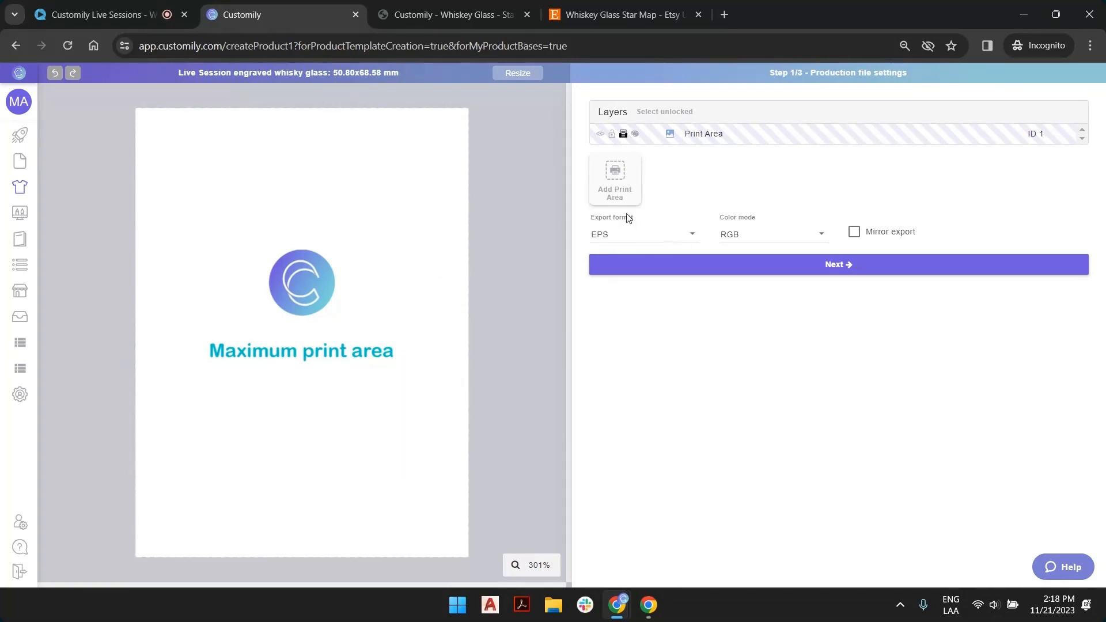
click(631, 243)
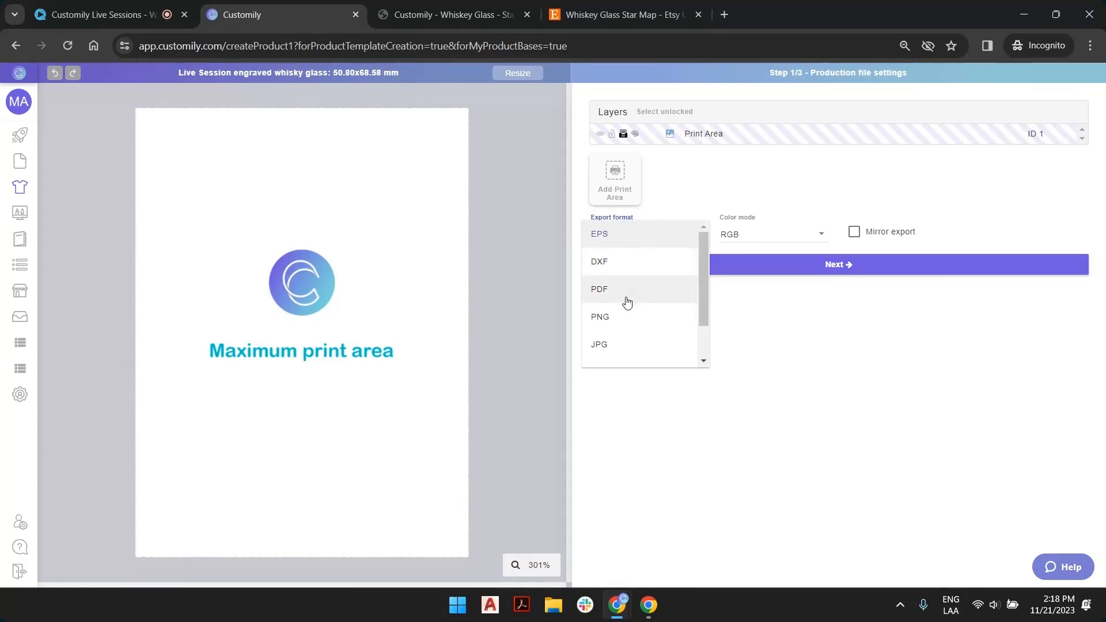
scroll(625, 329, down, 1)
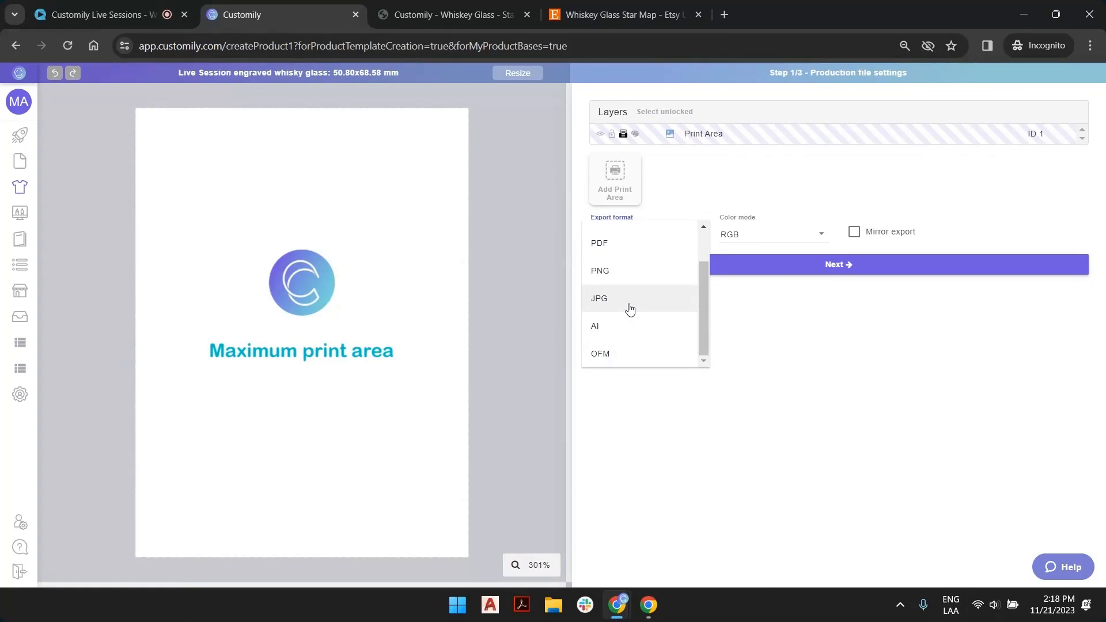
scroll(629, 309, up, 1)
click(642, 234)
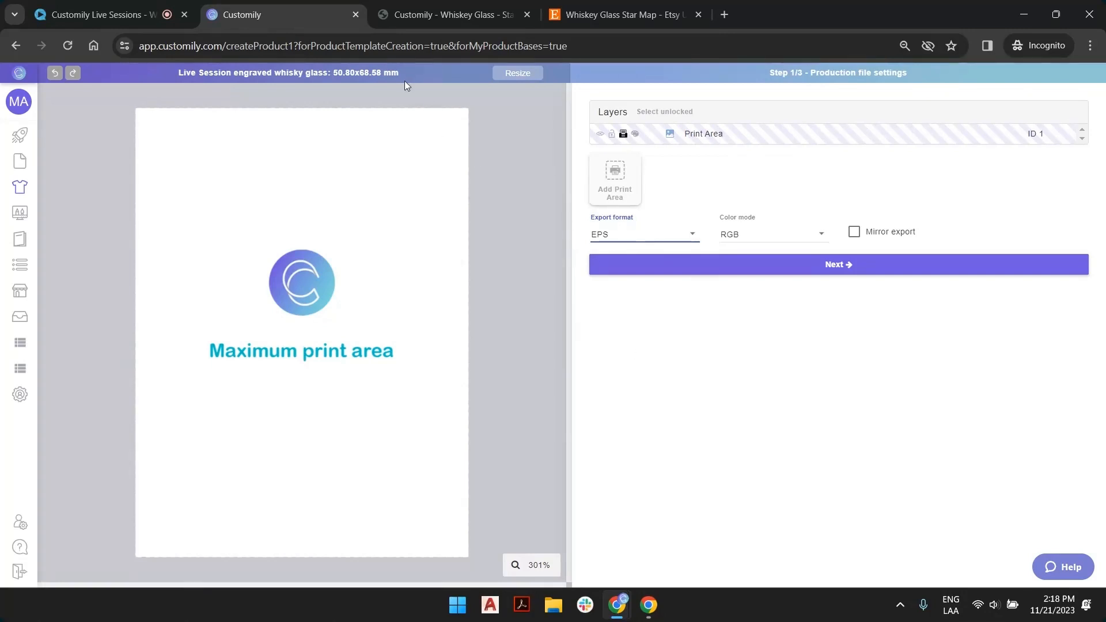
Step: Check the template dimensions, continue to the Preview settings step and inspect the print area there
drag(401, 85, 351, 82)
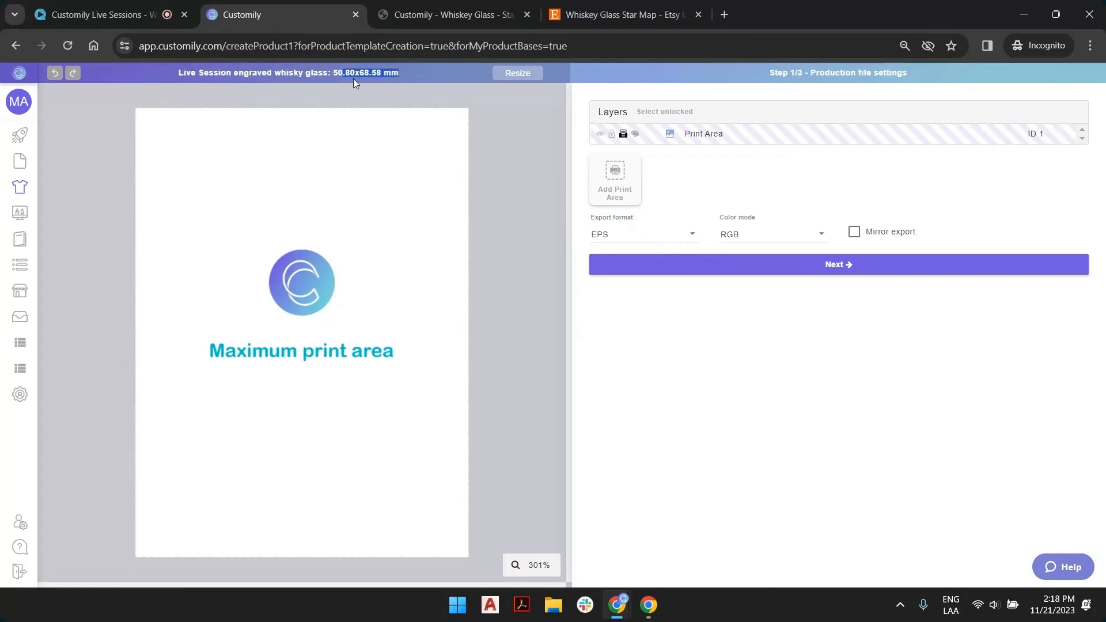
click(353, 78)
click(833, 276)
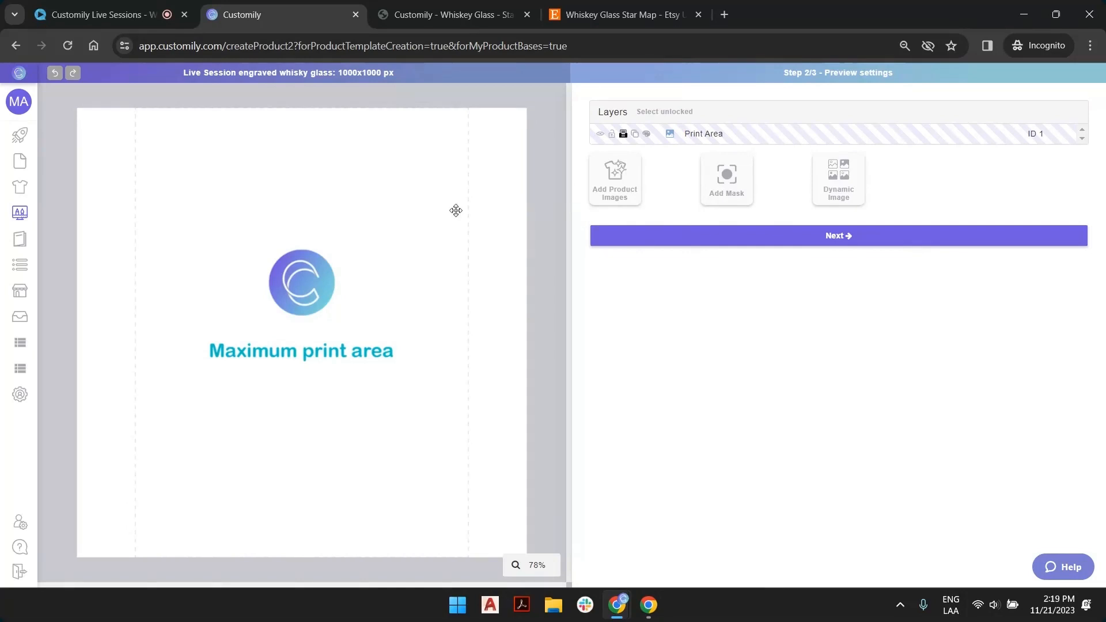
click(371, 172)
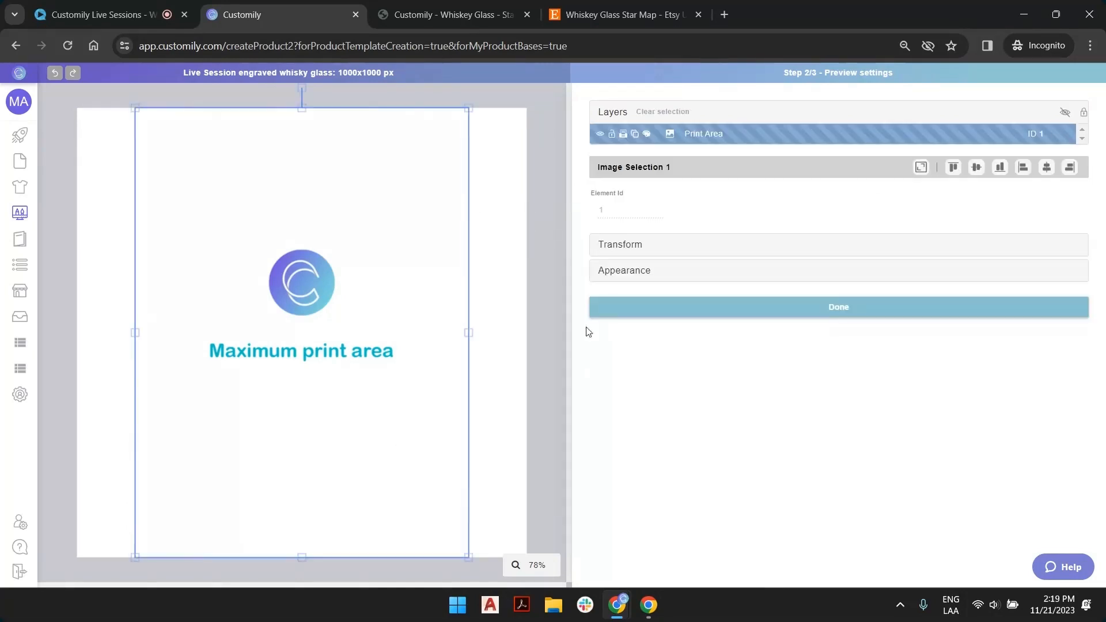
click(490, 94)
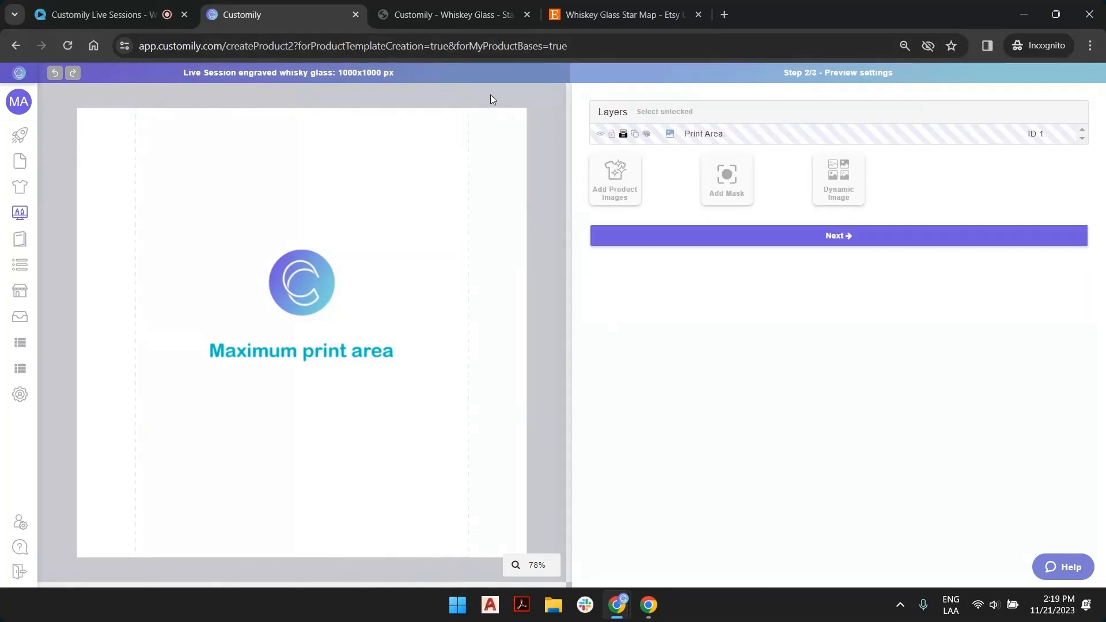
Step: Add whisky.jpeg from the 11-21 folder as the product image, viewing the file at full size before uploading it
click(618, 186)
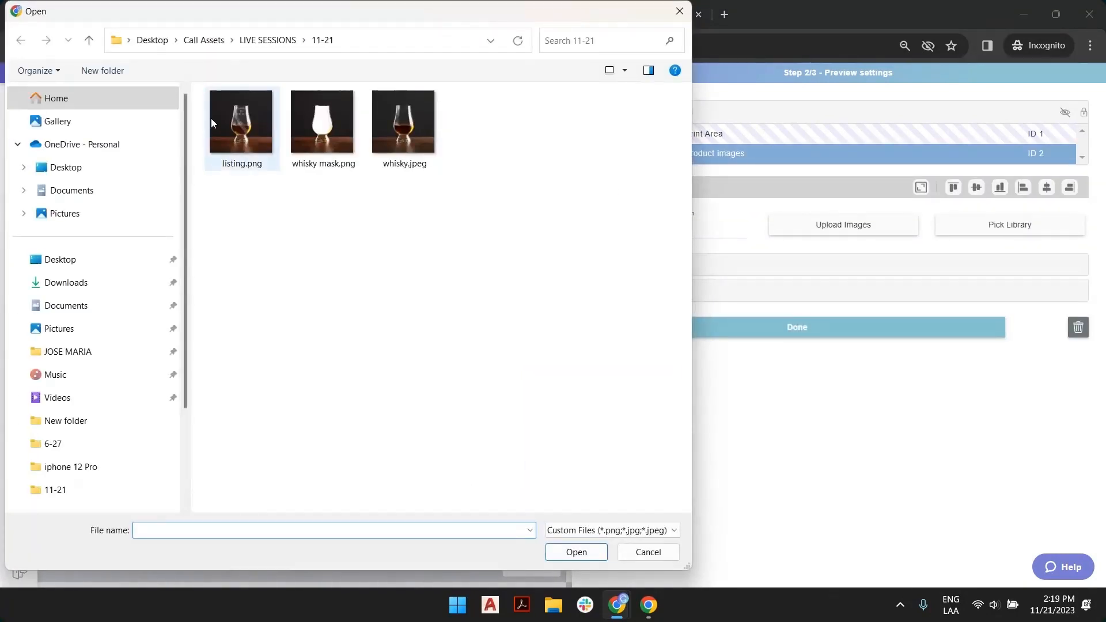
click(413, 132)
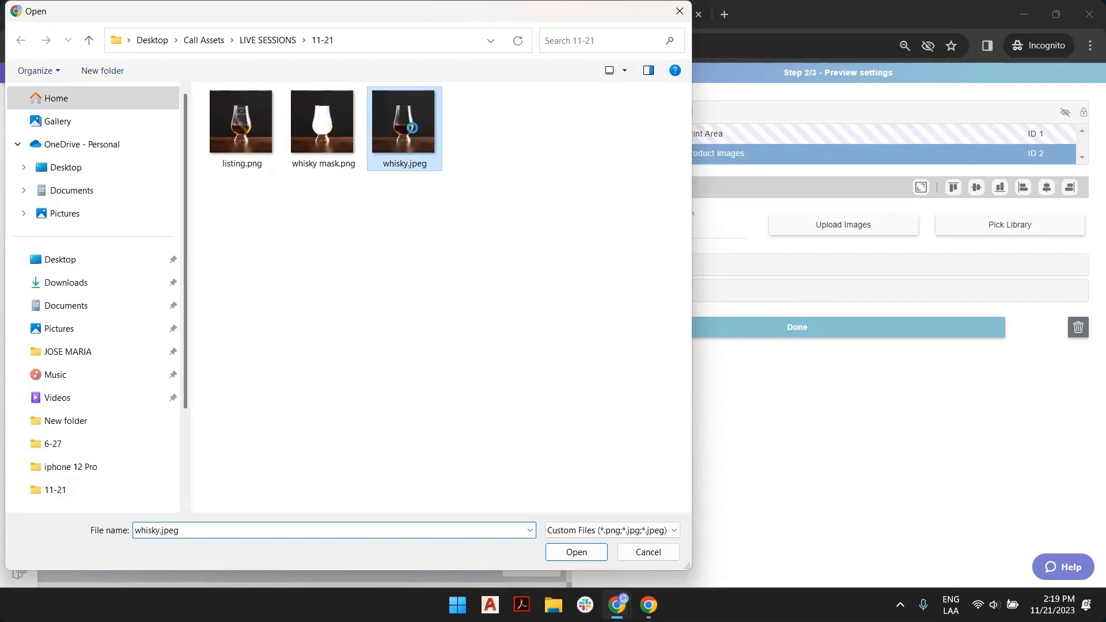
right_click(412, 128)
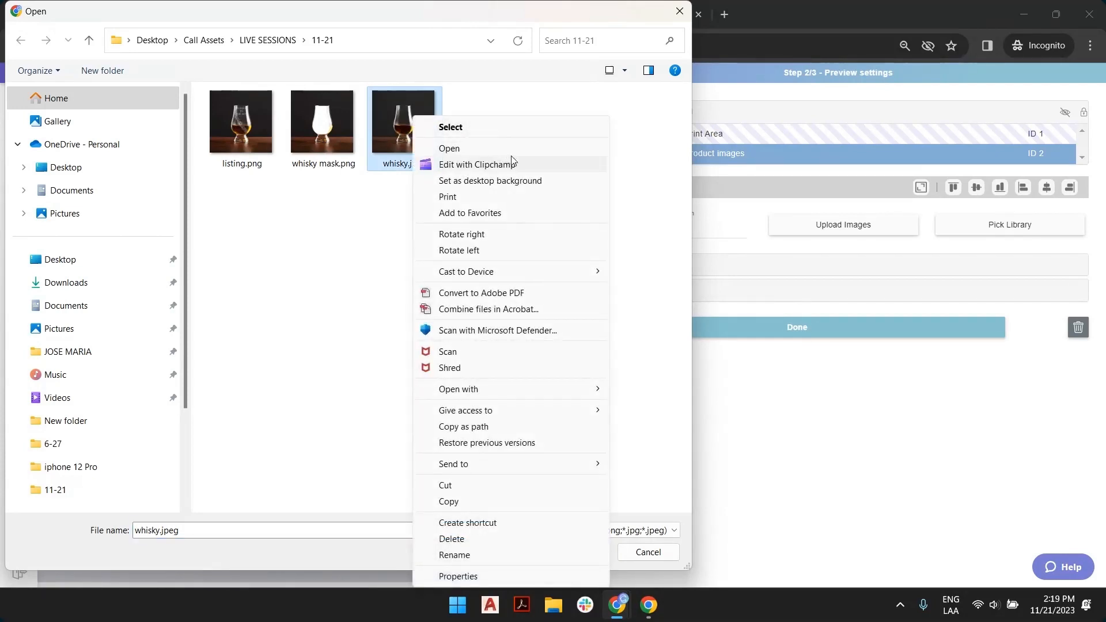
click(494, 148)
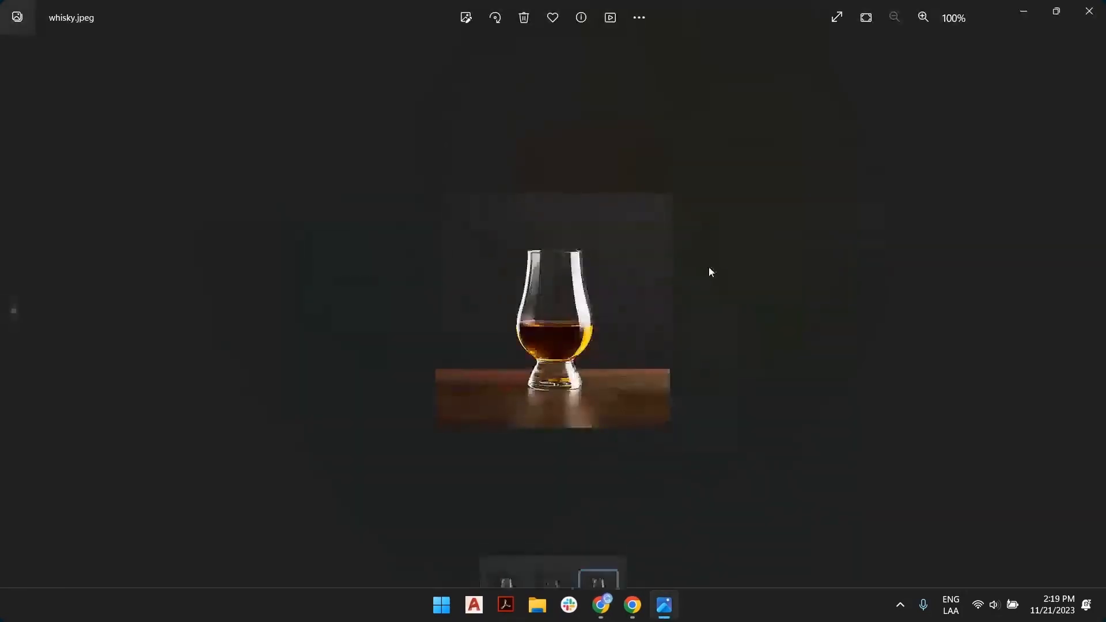
scroll(589, 327, up, 3)
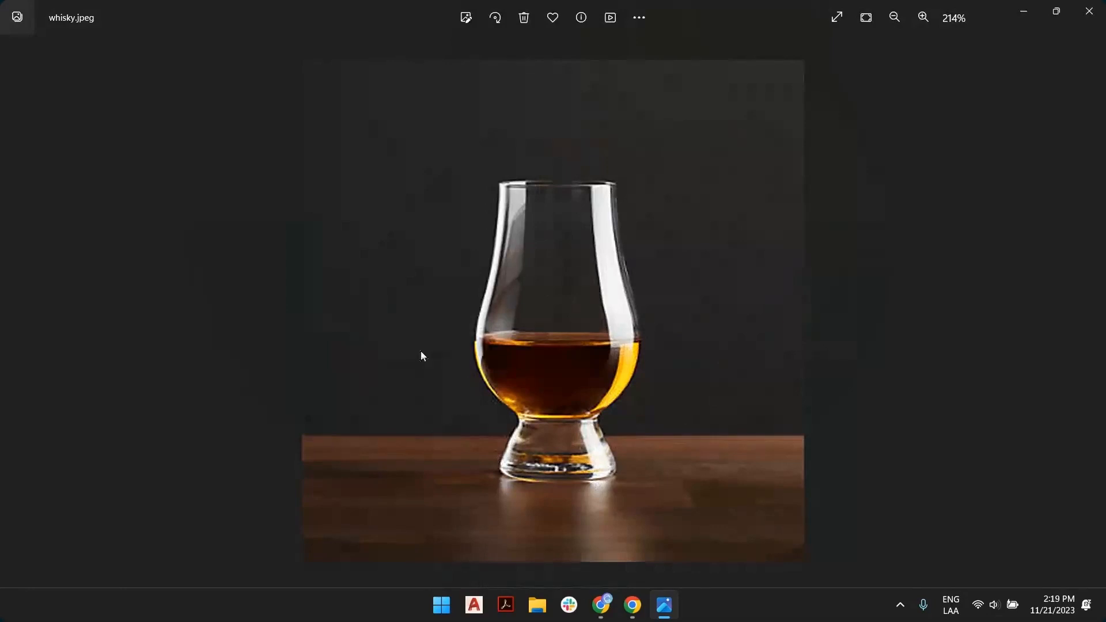
key(alt+F4)
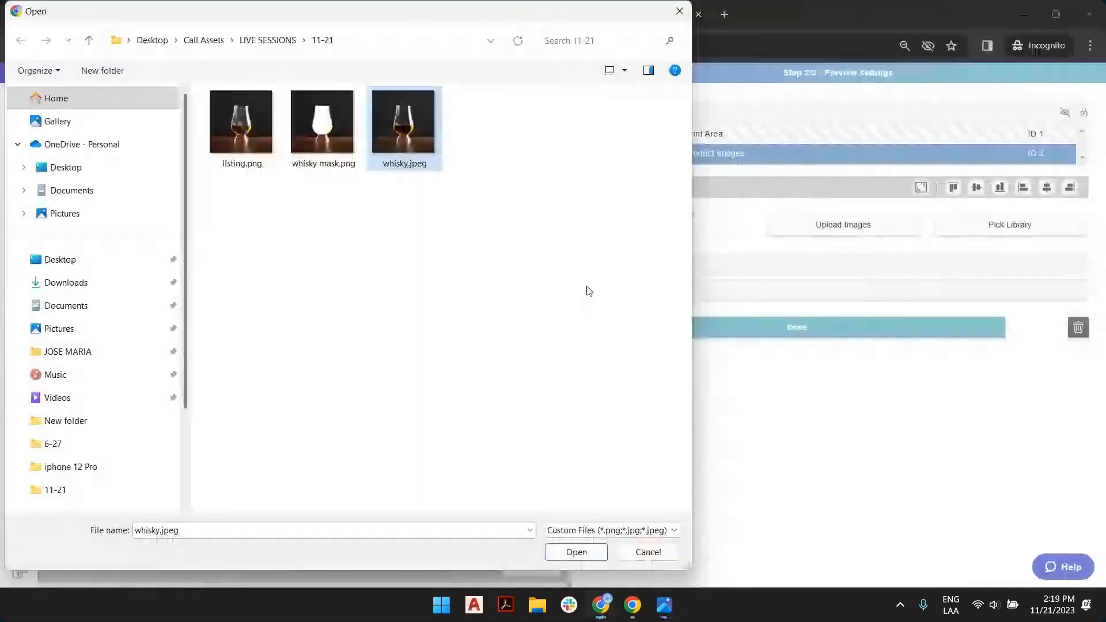
double_click(417, 132)
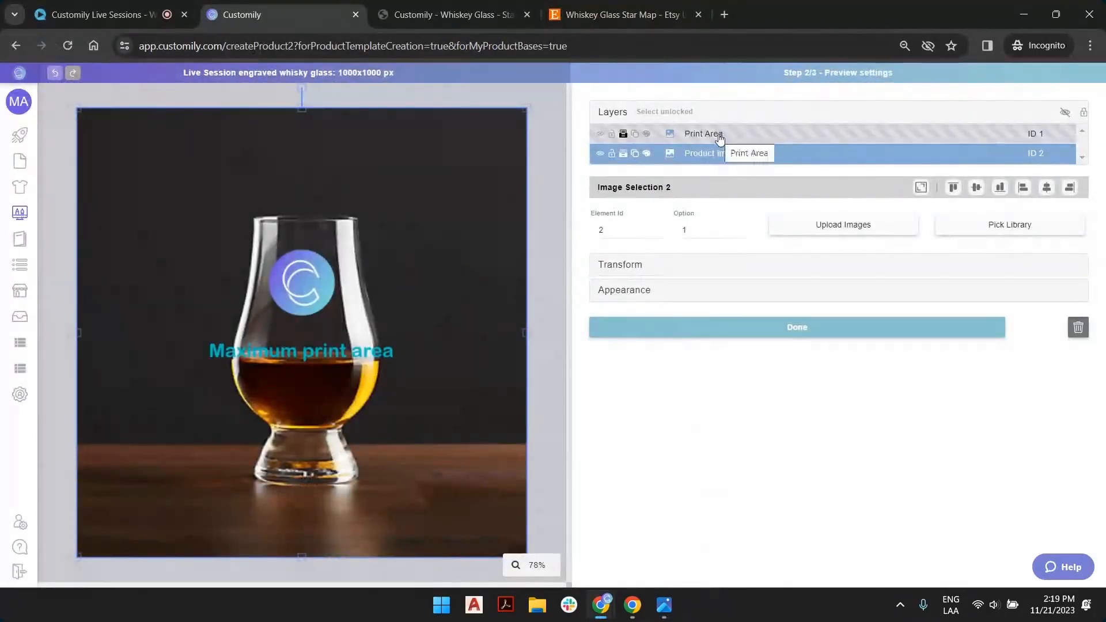
Step: Resize the Print Area layer in the preview so it frames the whisky glass from just below the rim to the bottom of the bowl
click(719, 139)
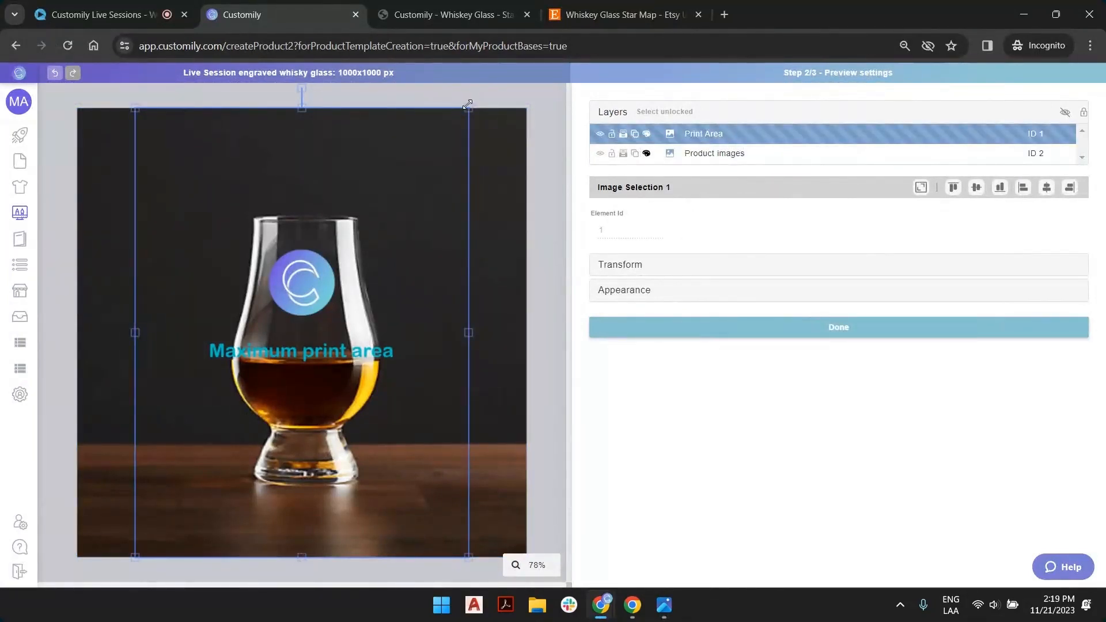
drag(467, 103, 373, 208)
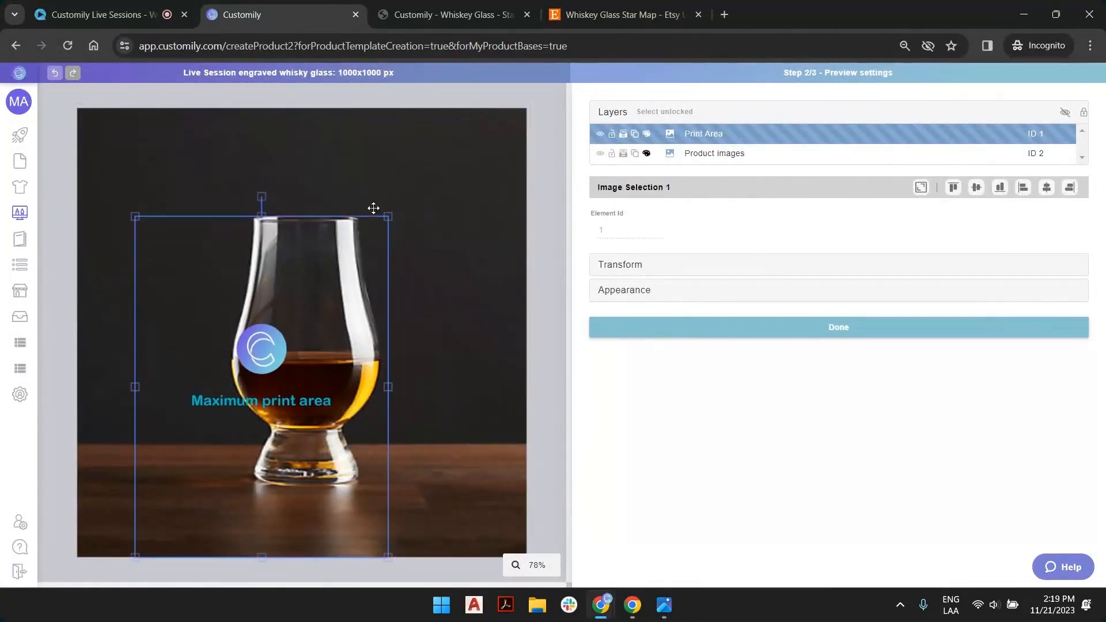
drag(134, 558, 249, 452)
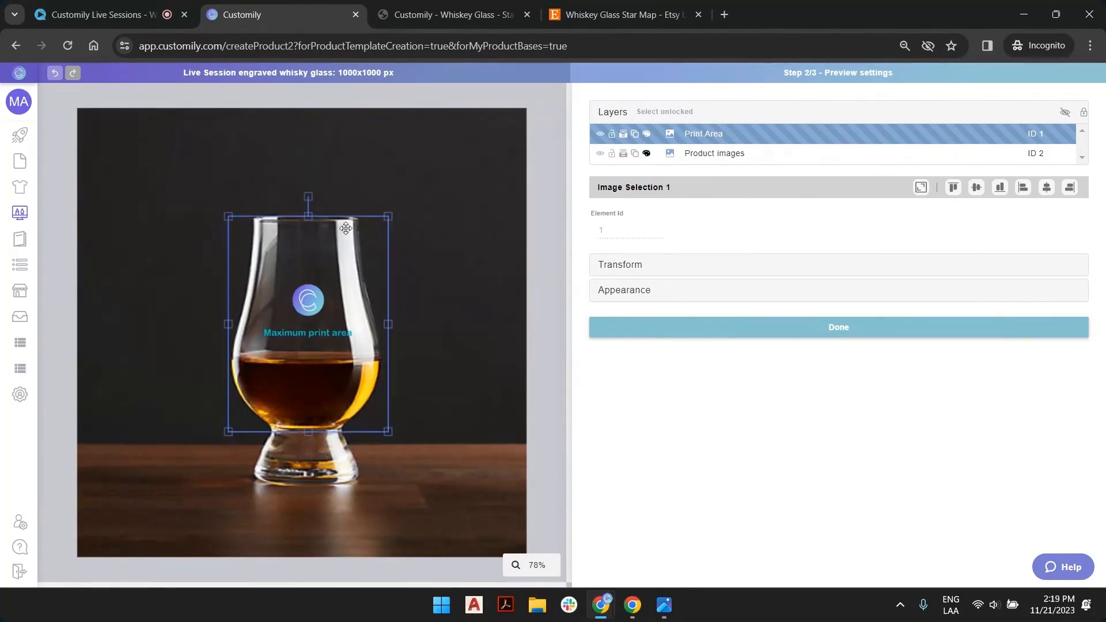
drag(309, 216, 309, 221)
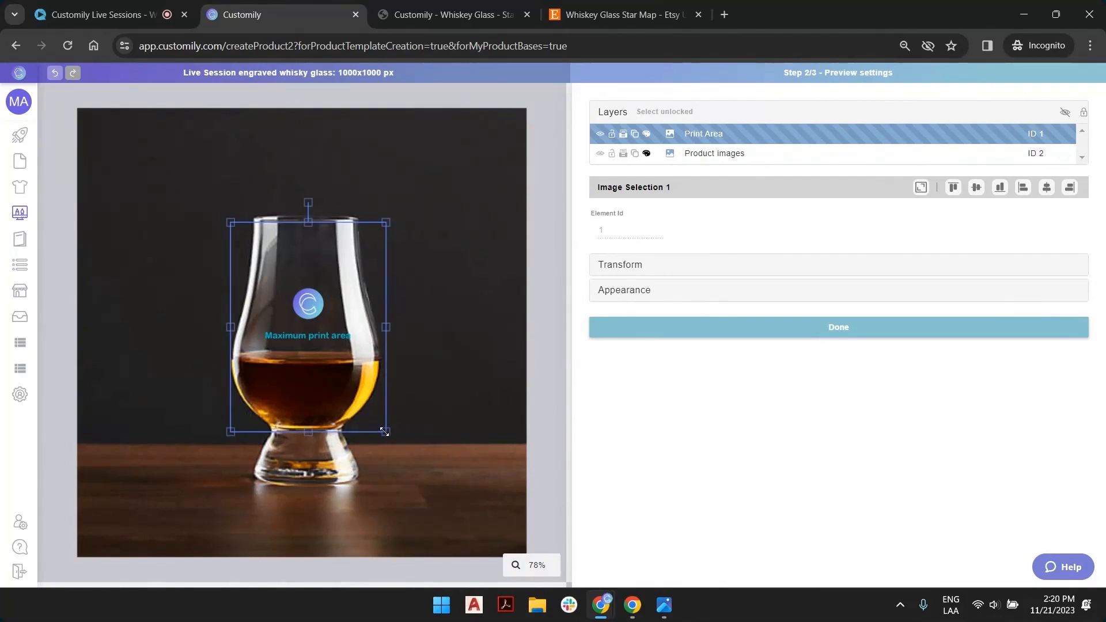
drag(384, 431, 382, 428)
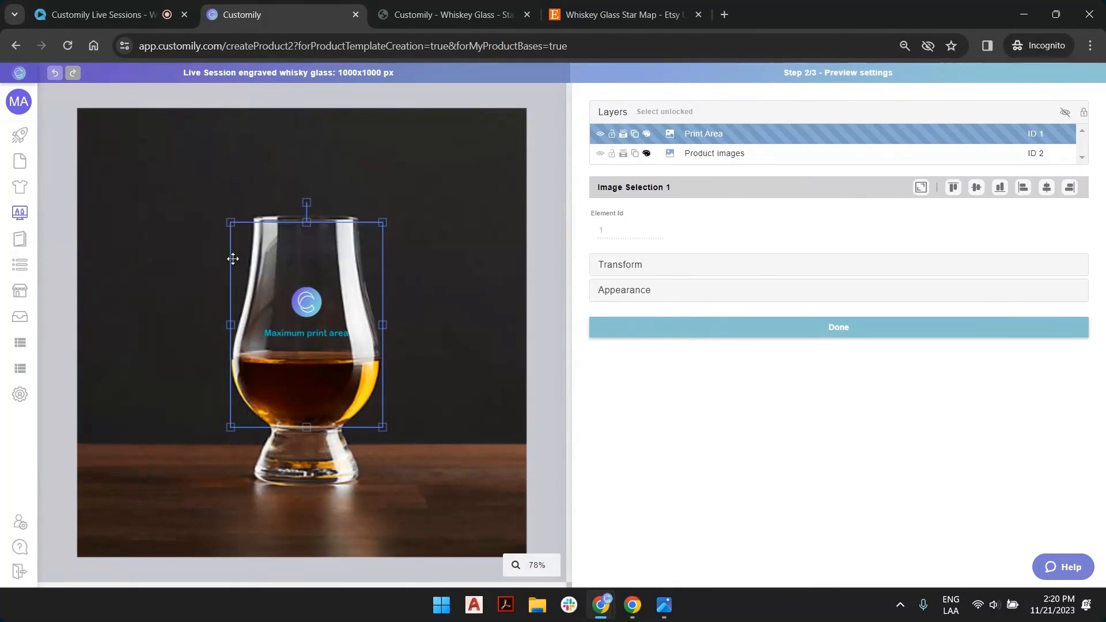
click(262, 171)
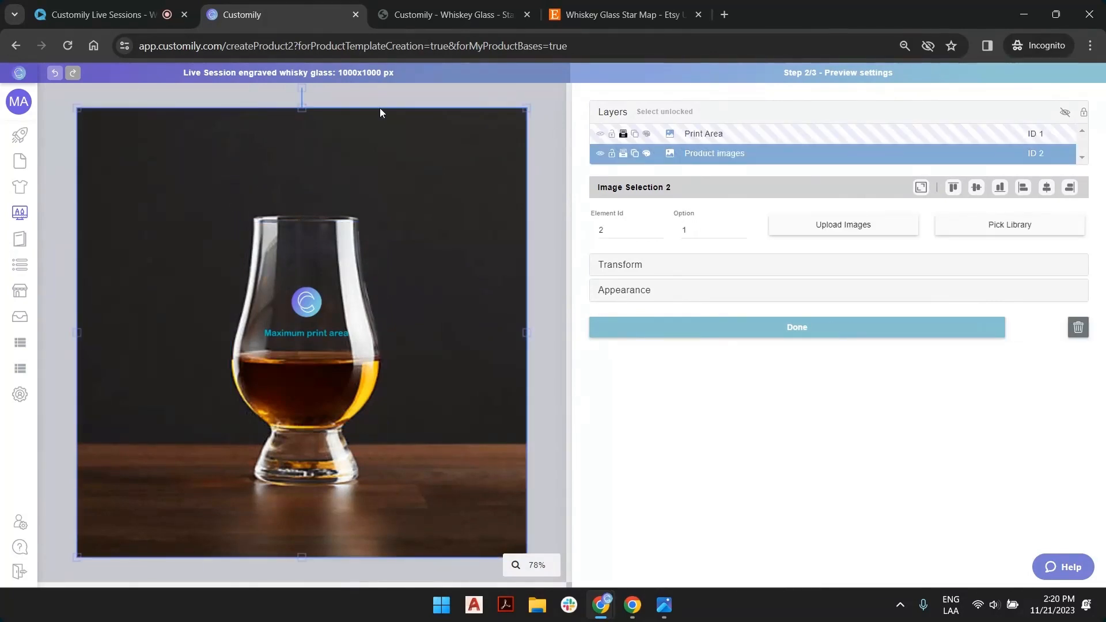
click(379, 105)
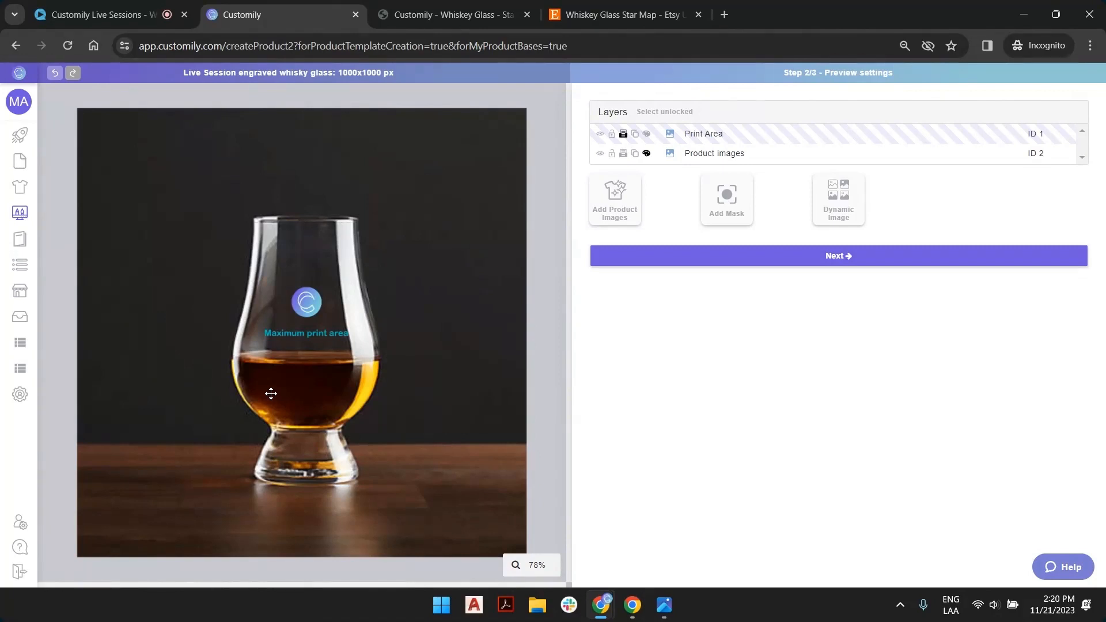
Step: Switch to the Photos viewer, examine the cut-out glass area of whisky mask.png up close, and return to Customily
click(742, 201)
click(663, 605)
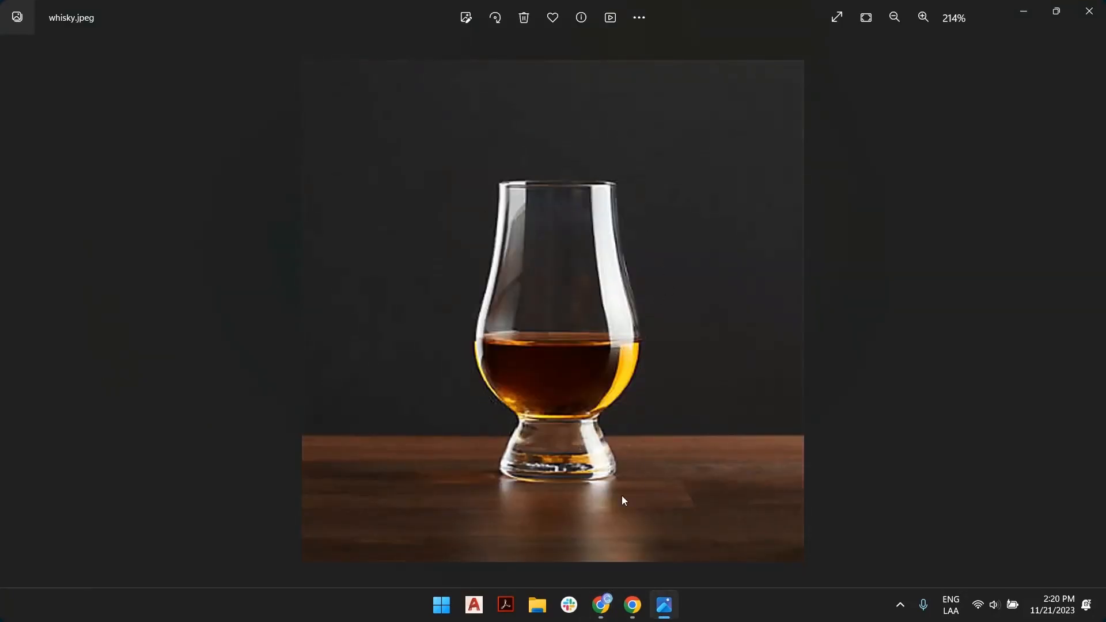
key(Left)
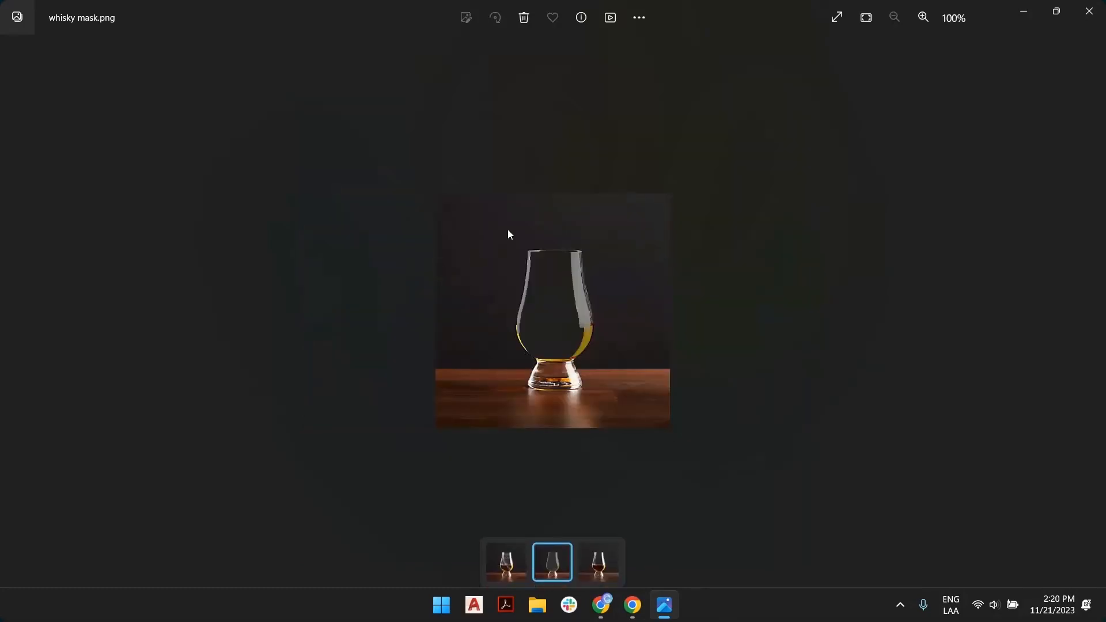
scroll(558, 378, up, 5)
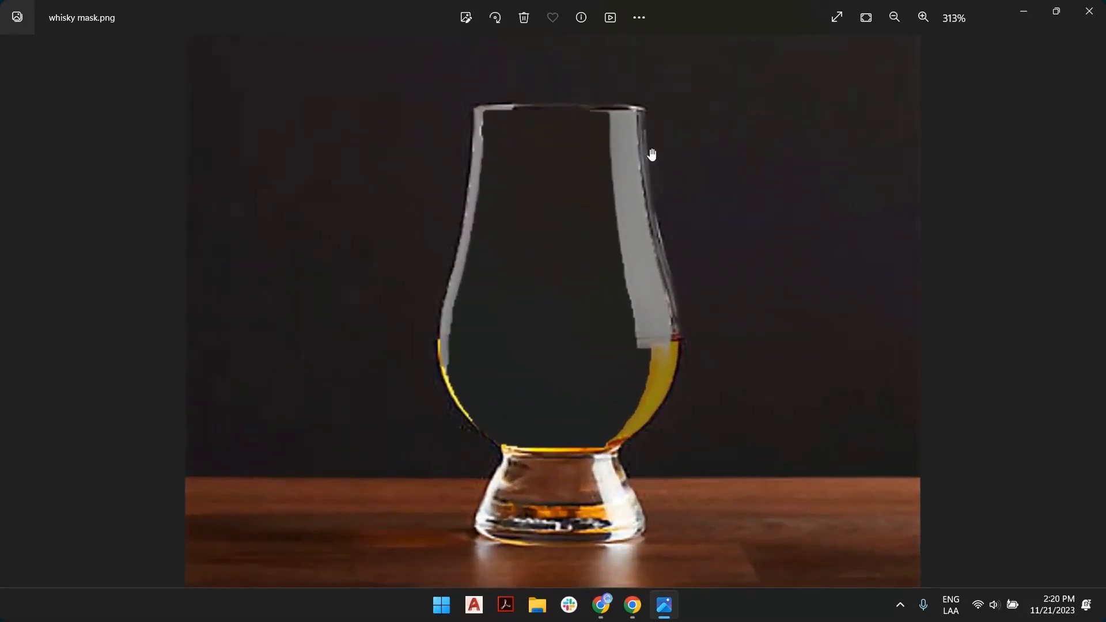
scroll(462, 357, down, 1)
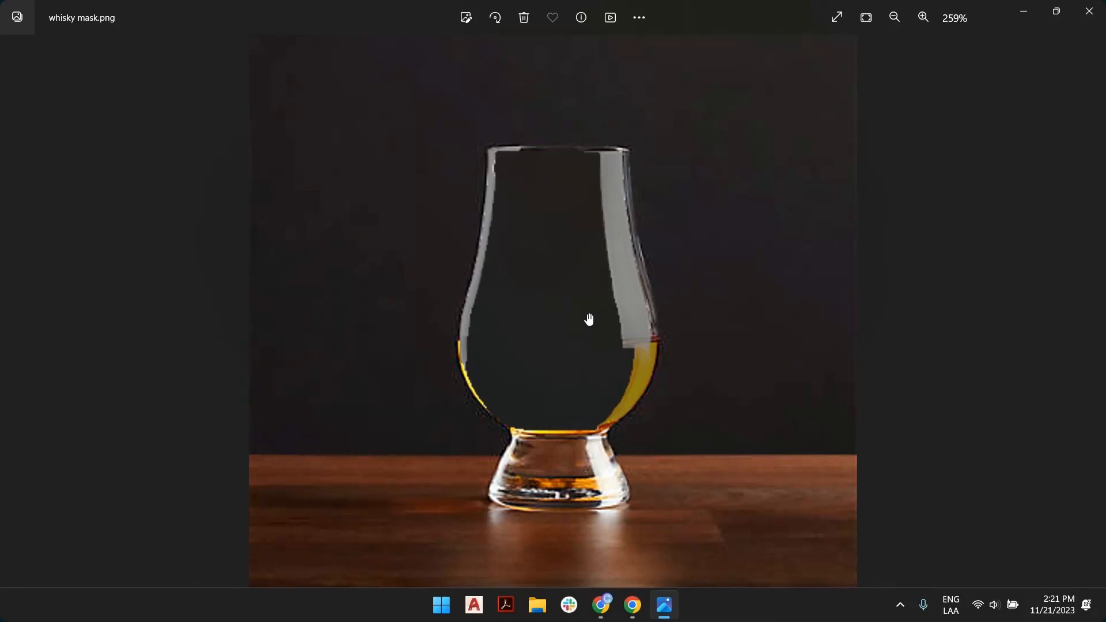
scroll(582, 222, down, 3)
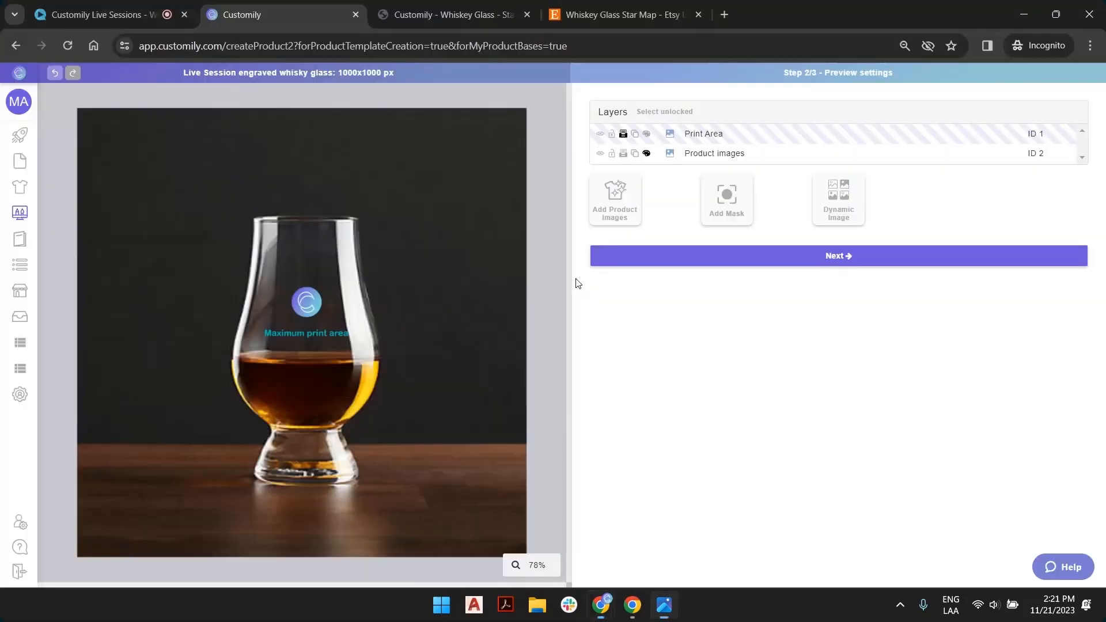
key(alt+Tab)
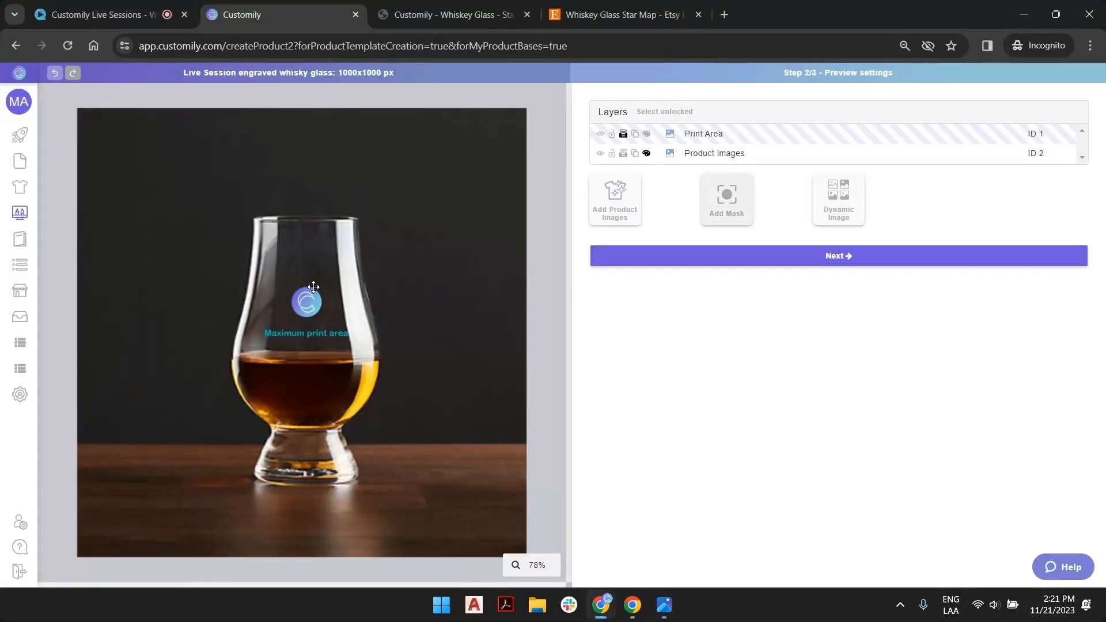
Step: Add a mask layer to the preview and upload whisky mask.png from the 11-21 folder as its image
click(737, 198)
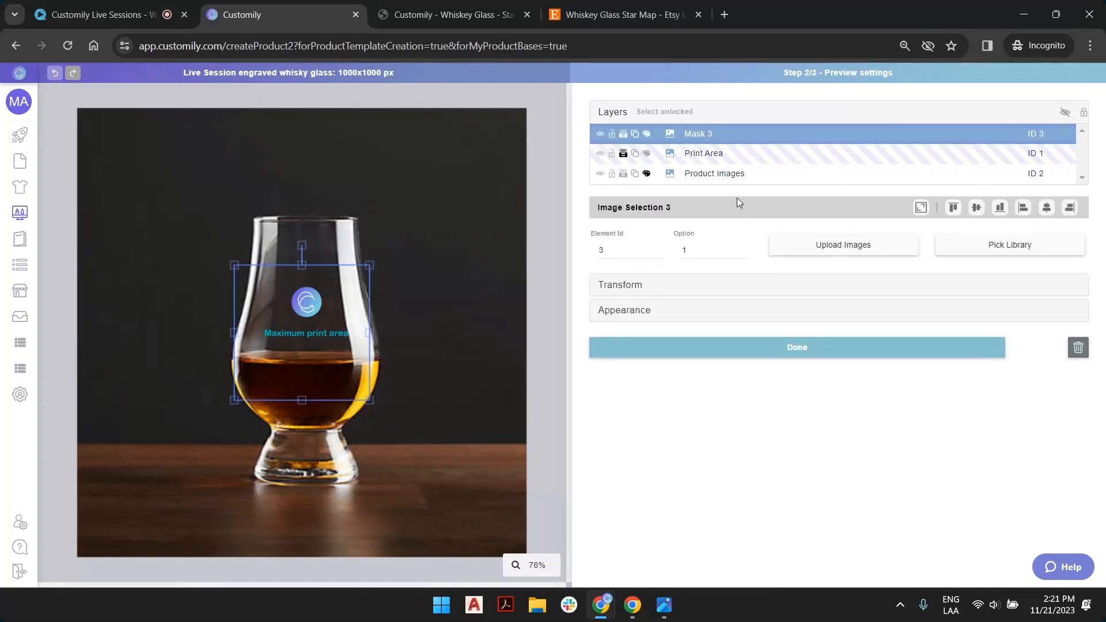
click(822, 247)
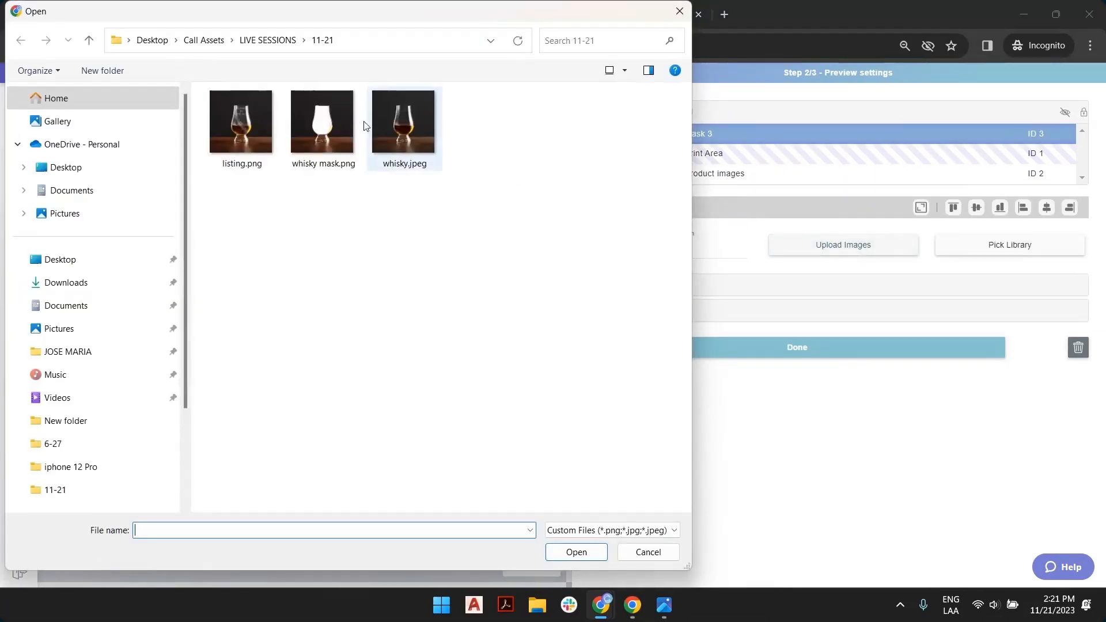
click(326, 124)
double_click(321, 130)
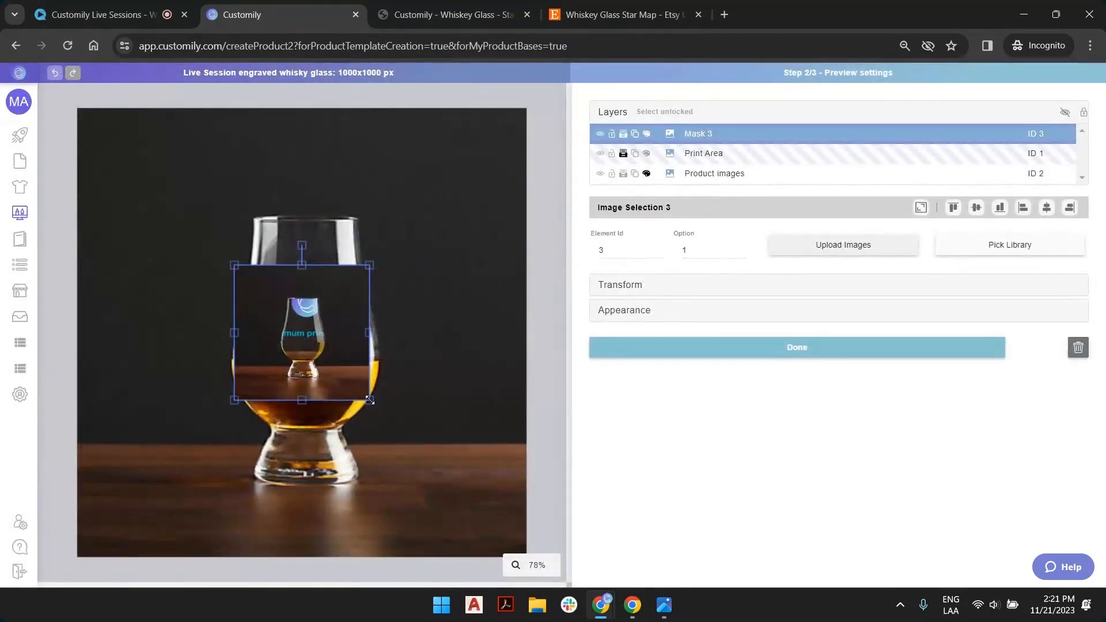
Step: Enlarge the mask and move it around the product image to test which parts of the print area it covers
drag(370, 399, 507, 537)
drag(465, 430, 377, 374)
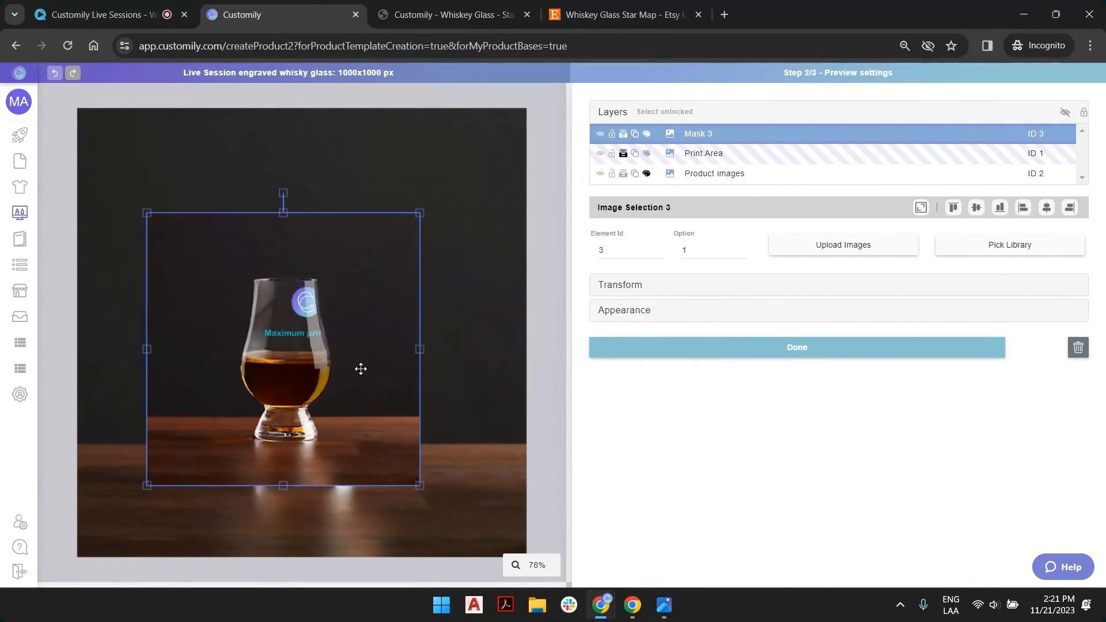
drag(379, 333, 411, 327)
drag(224, 405, 202, 365)
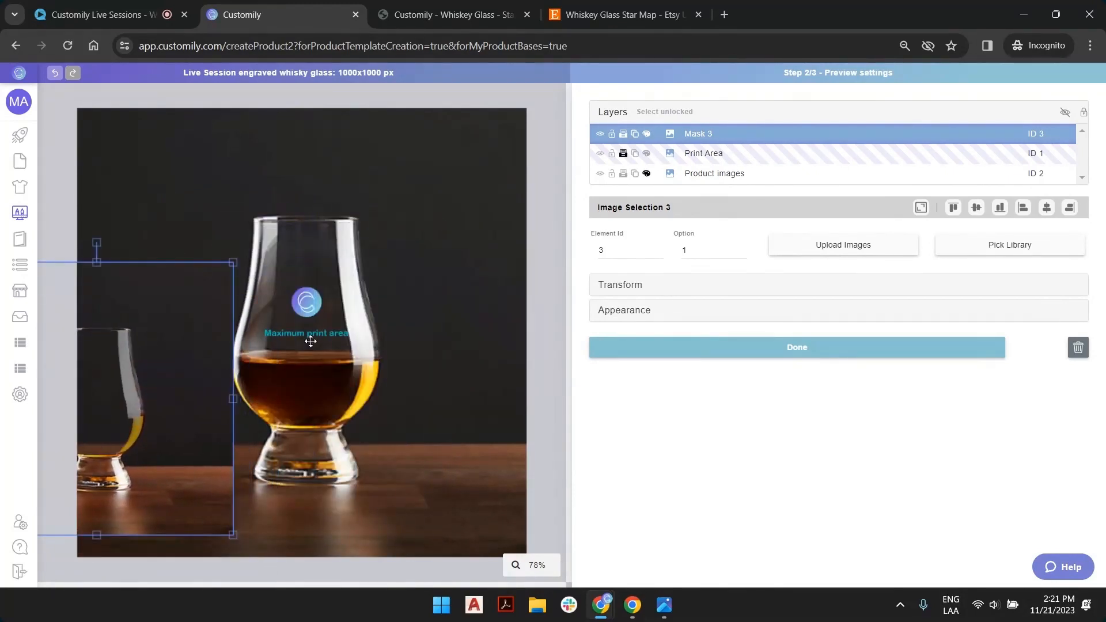
drag(197, 414, 410, 348)
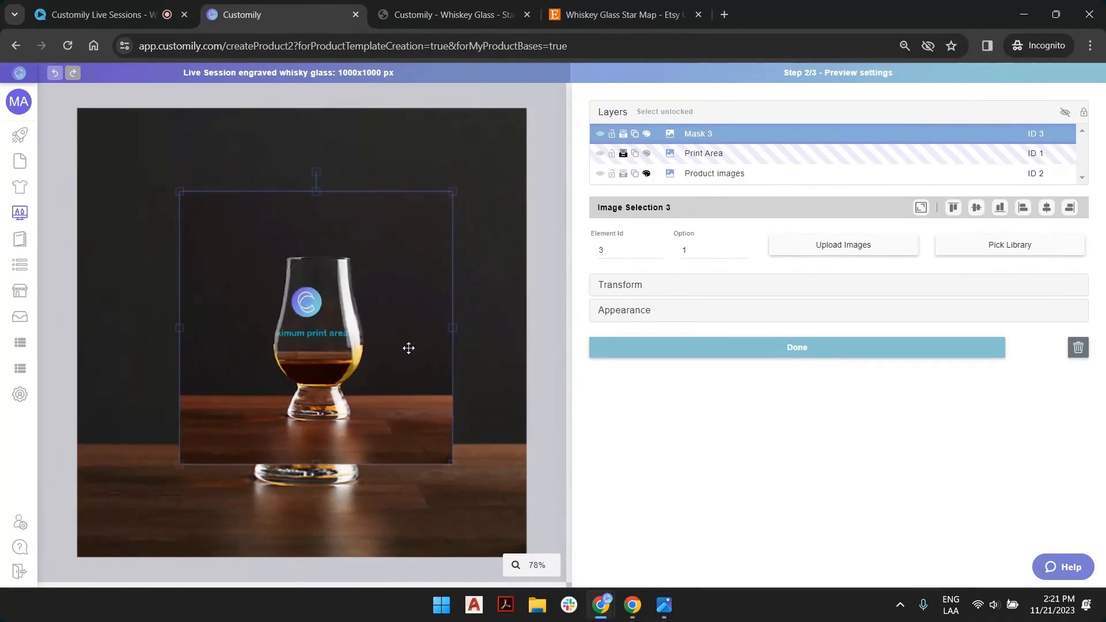
drag(367, 285, 465, 448)
click(369, 322)
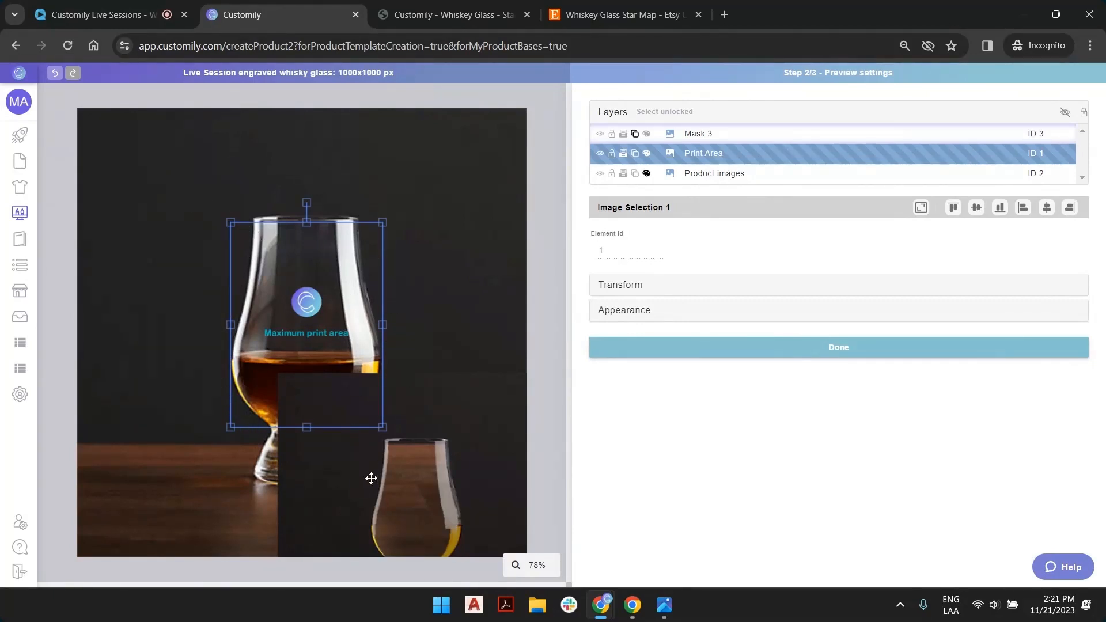
drag(366, 479, 209, 165)
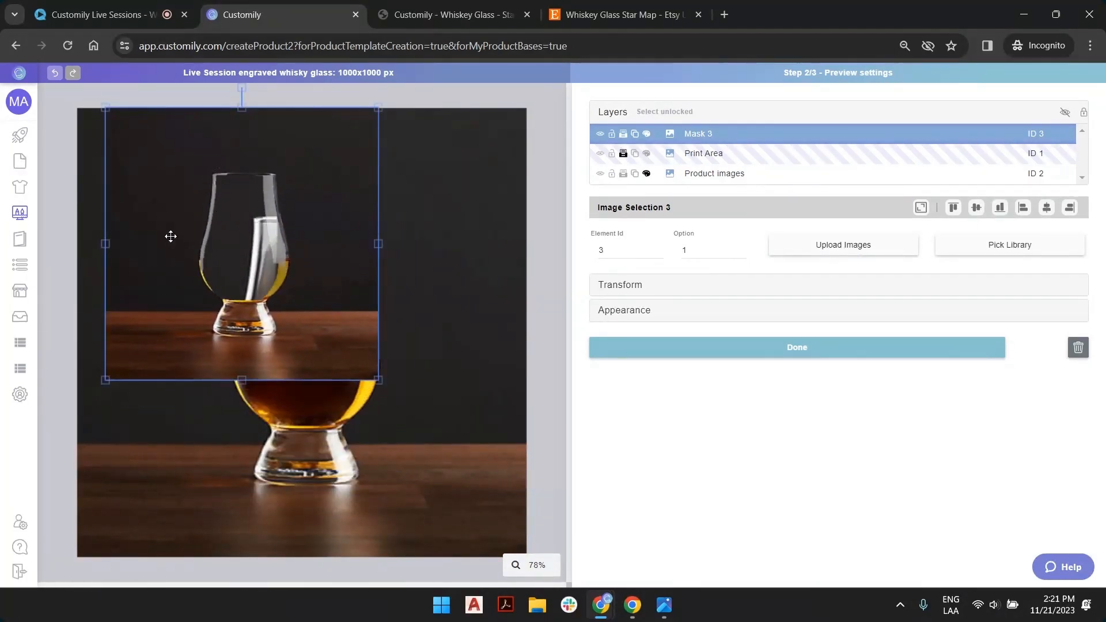
drag(171, 237, 196, 285)
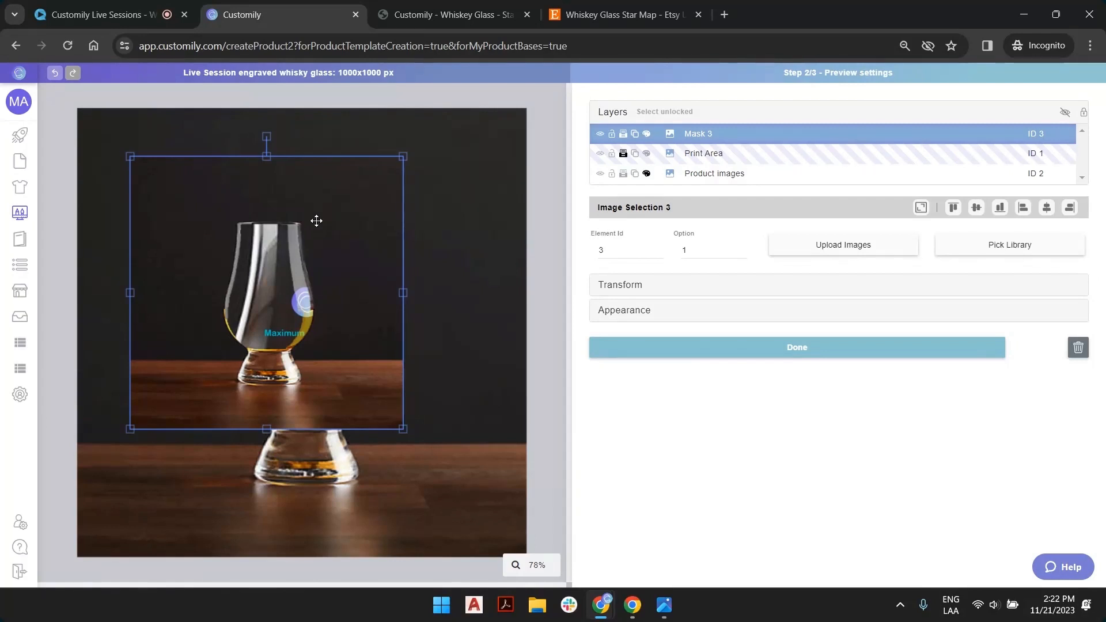
drag(348, 204, 374, 201)
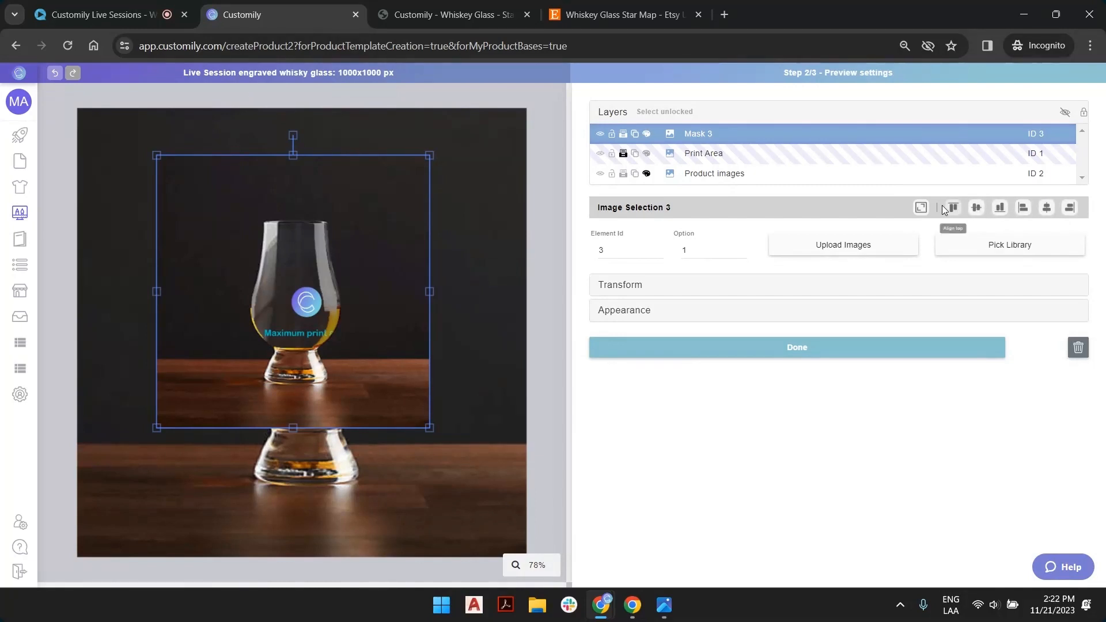
Step: Fit the mask to the whole canvas so it lines up with the product image, and deselect it
click(922, 211)
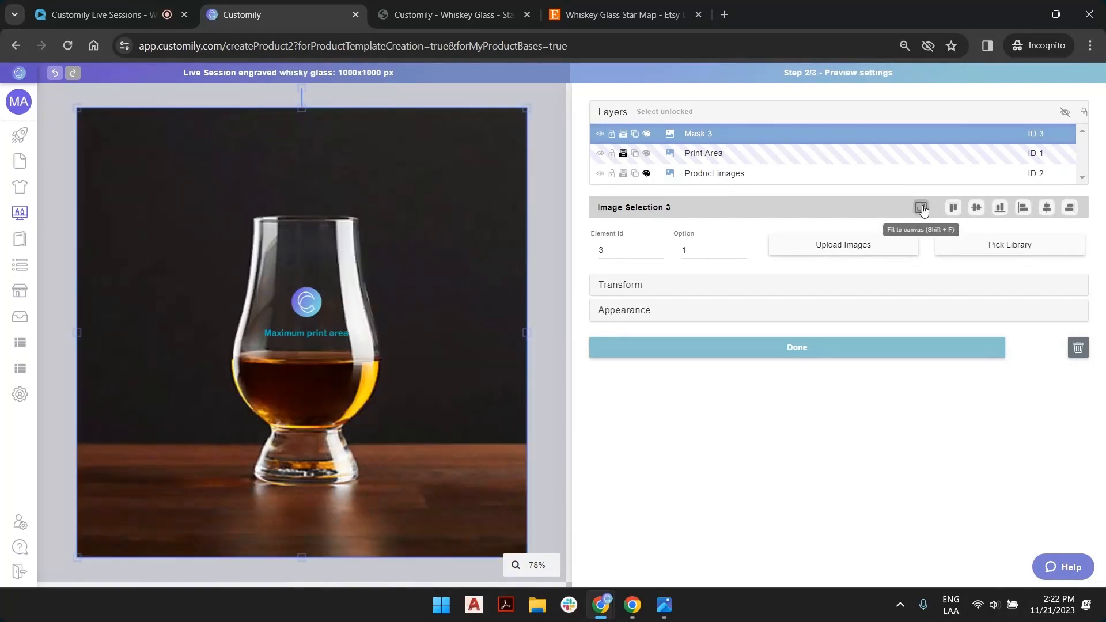
click(688, 157)
click(519, 199)
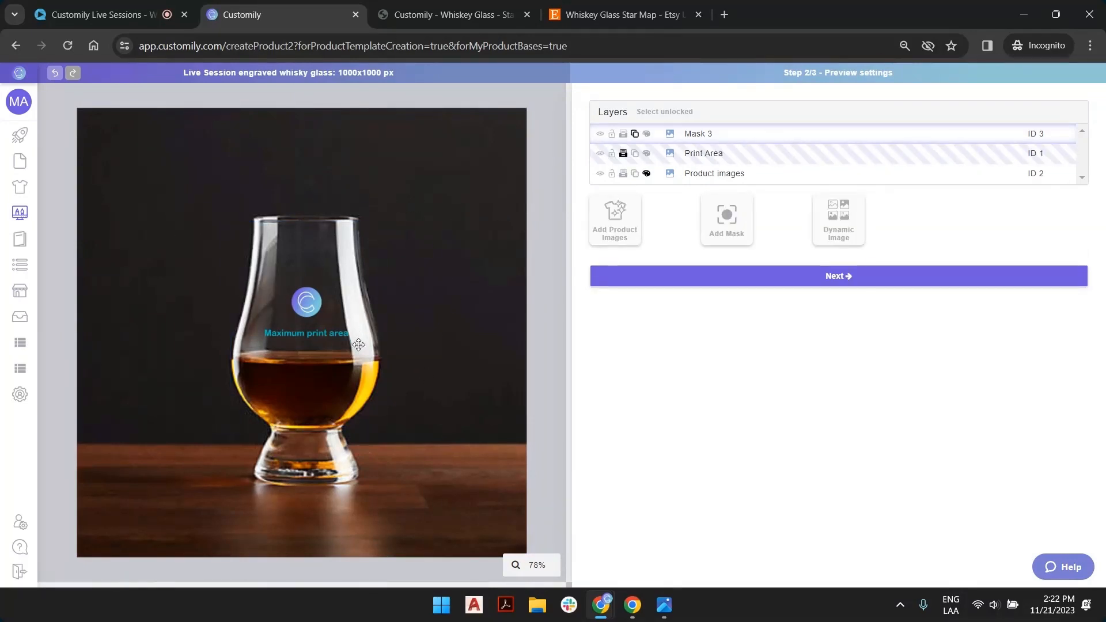
Step: Shift the mask slightly sideways to show its offset from the glass, and refit it to the canvas
click(712, 139)
drag(444, 284, 429, 283)
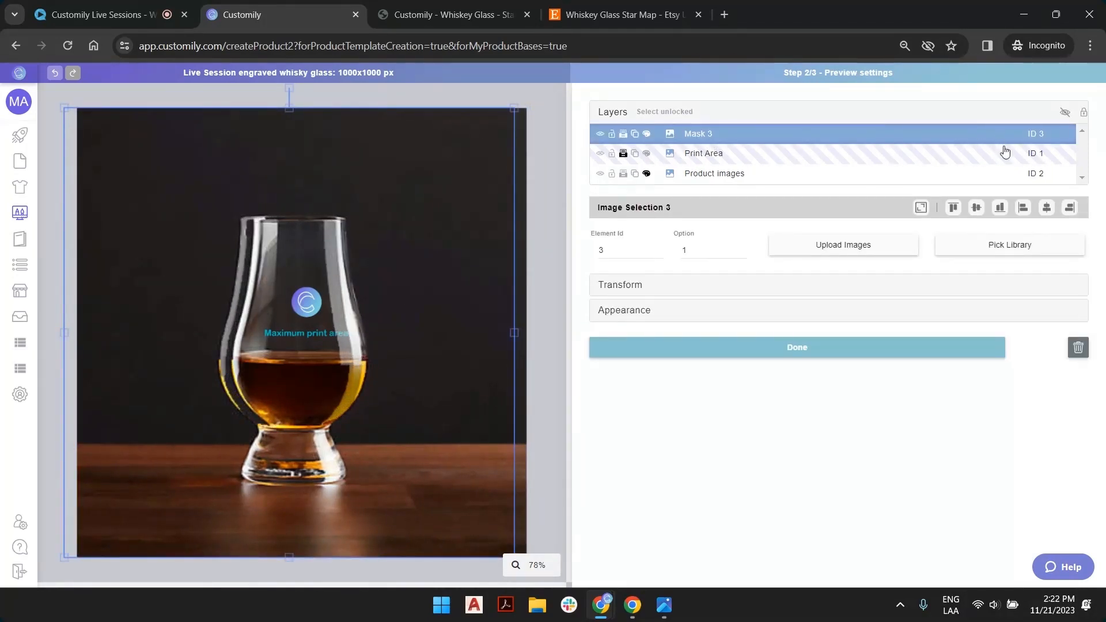
click(921, 207)
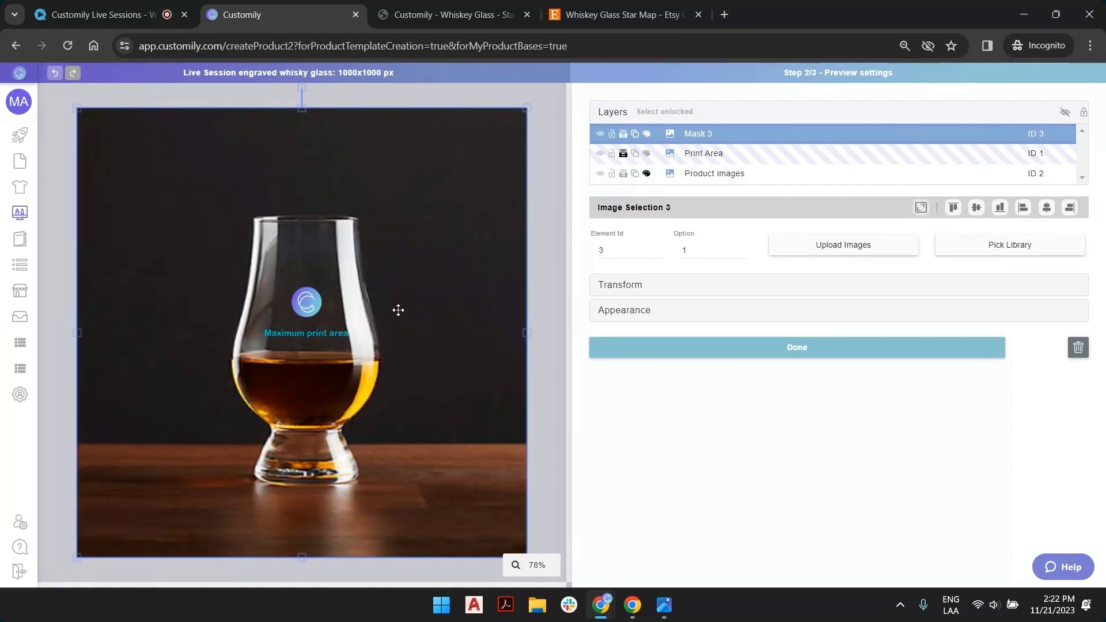
click(561, 149)
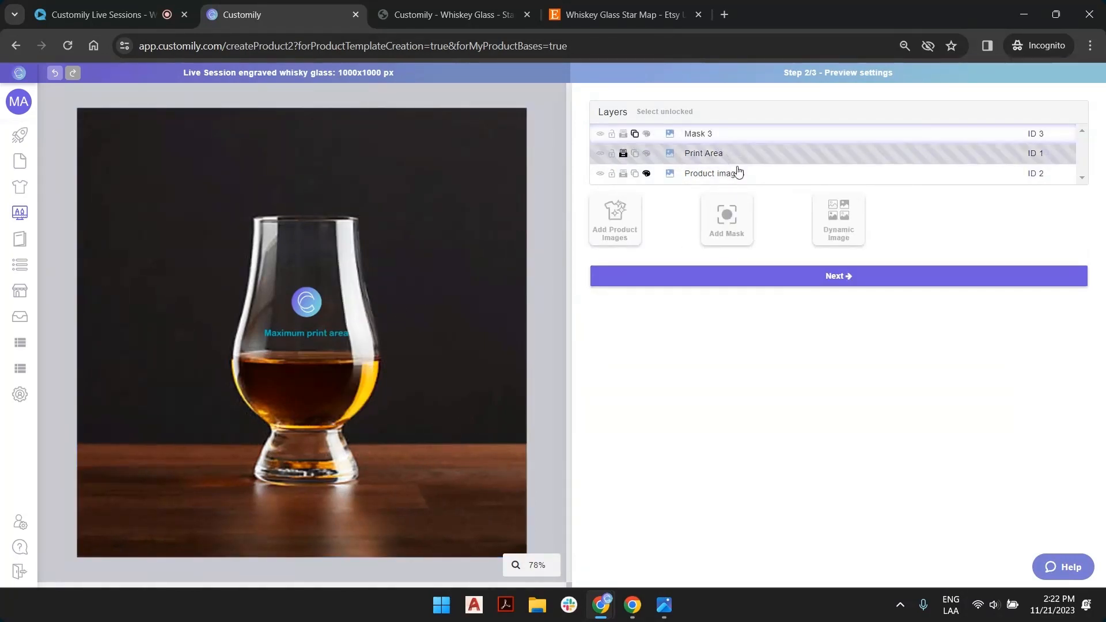
Step: Inspect the layer stack by selecting the product image, the print area and the mask in turn
click(708, 182)
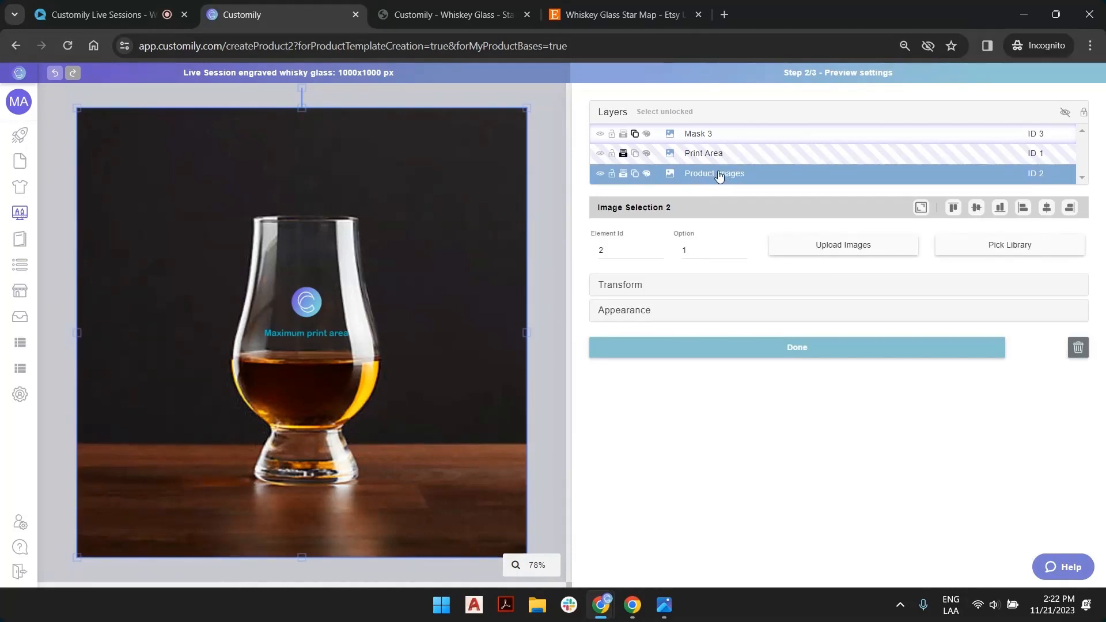
click(721, 160)
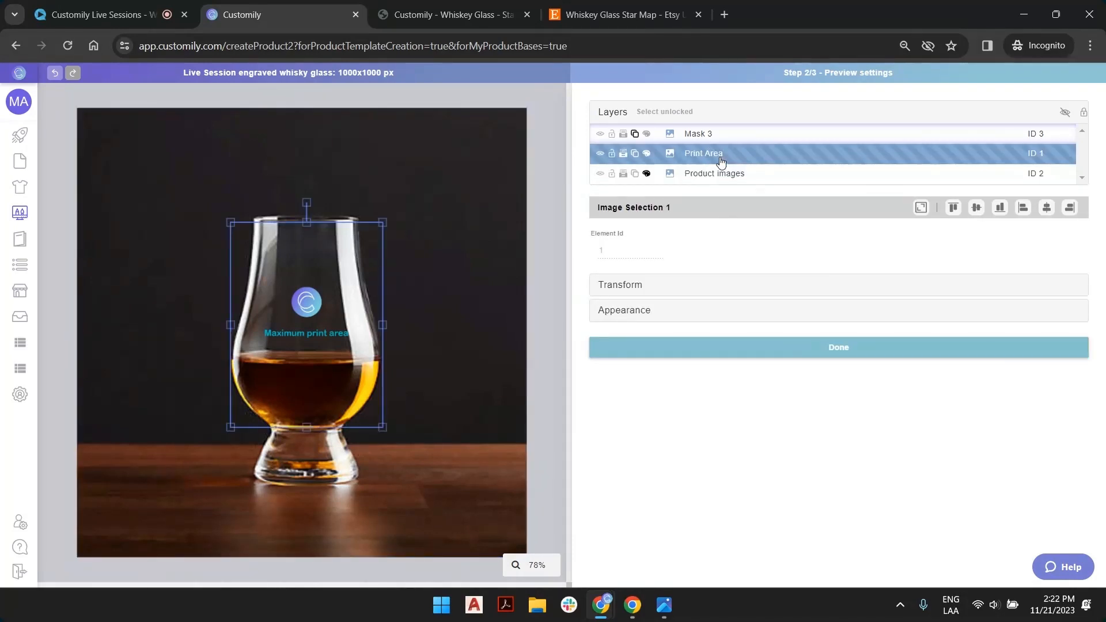
click(710, 137)
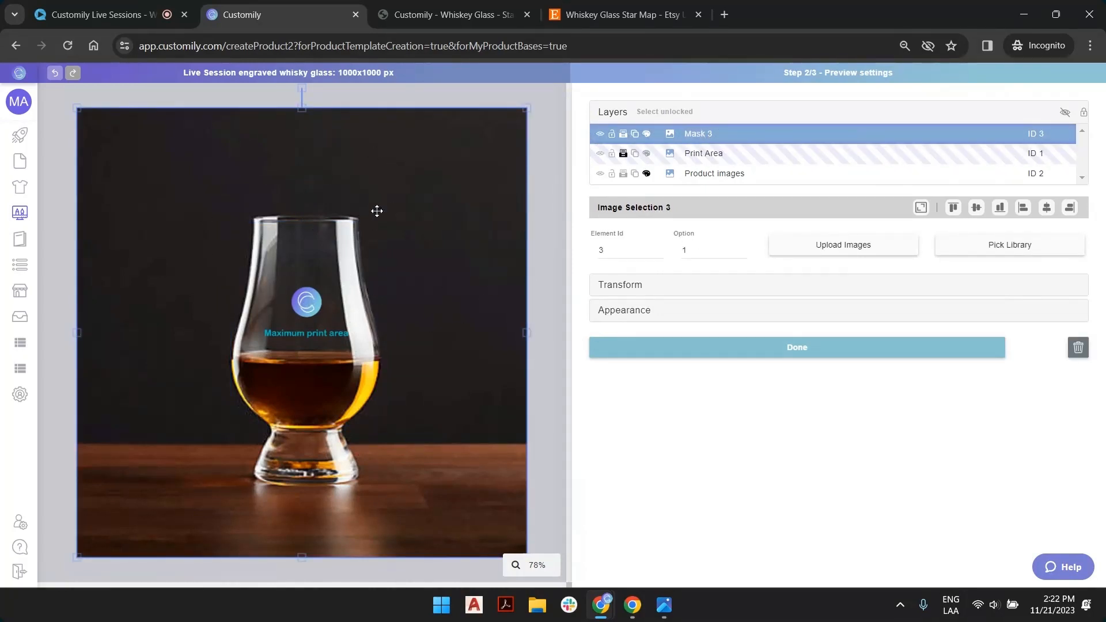
click(546, 113)
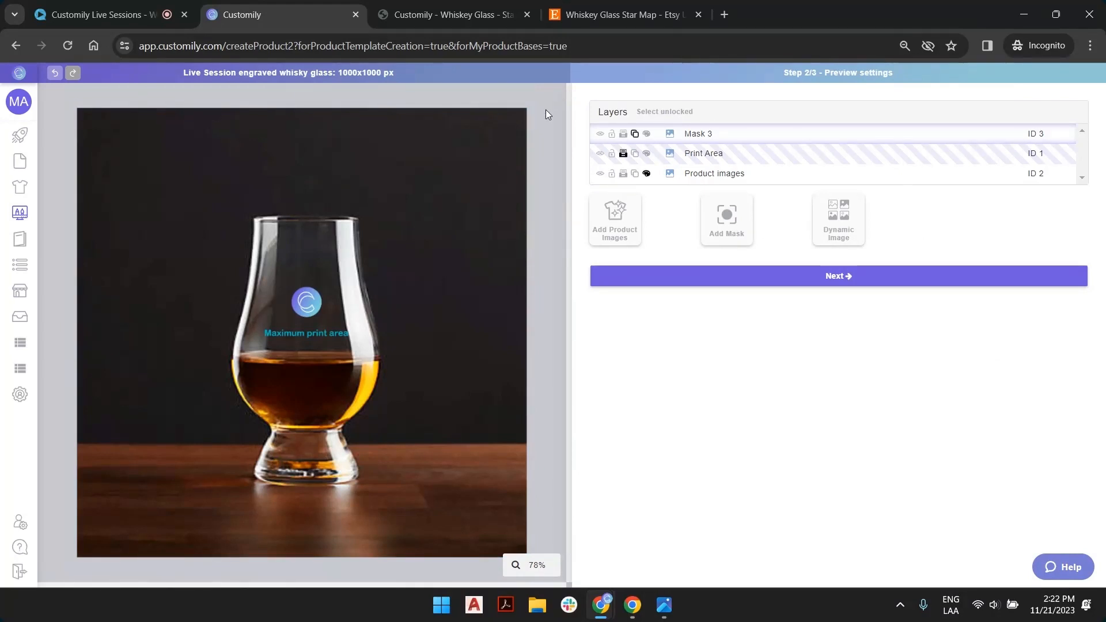
Step: Continue to the Template Review step and check the print area in both the production file and the preview
click(922, 277)
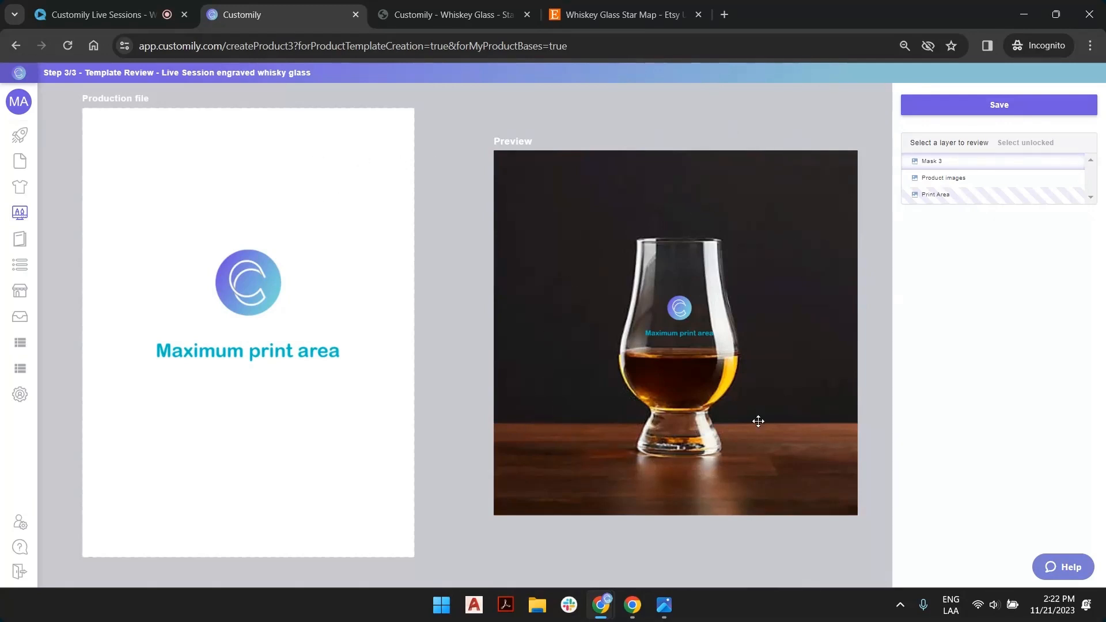
click(376, 201)
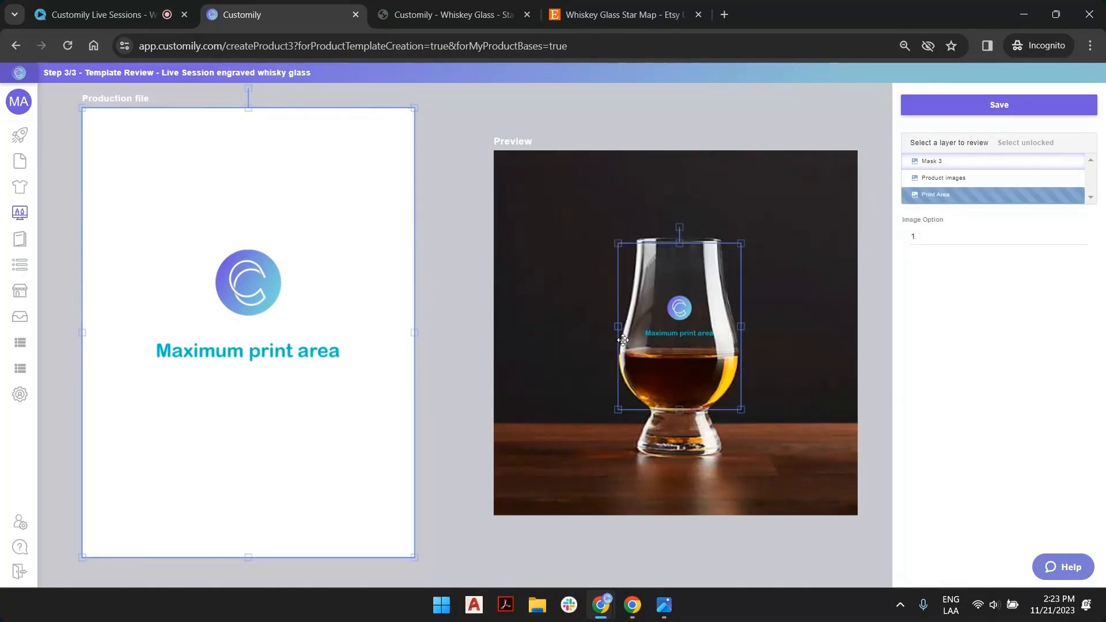
click(752, 111)
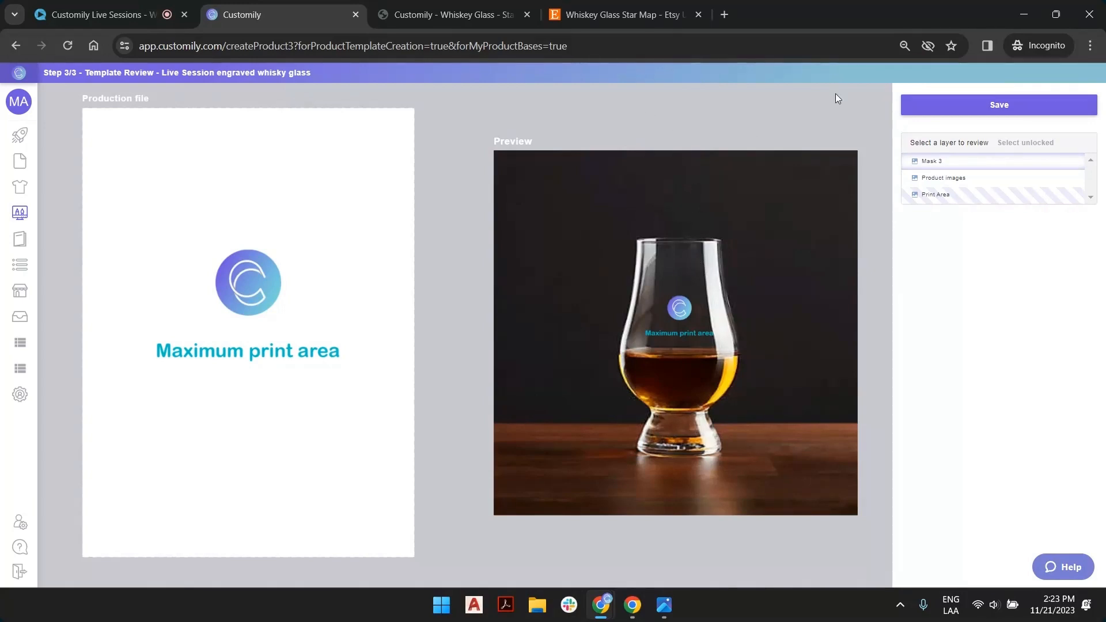
Step: Save the product base with the variant name and value cleared, and locate it on the last page of My Product Bases
click(955, 104)
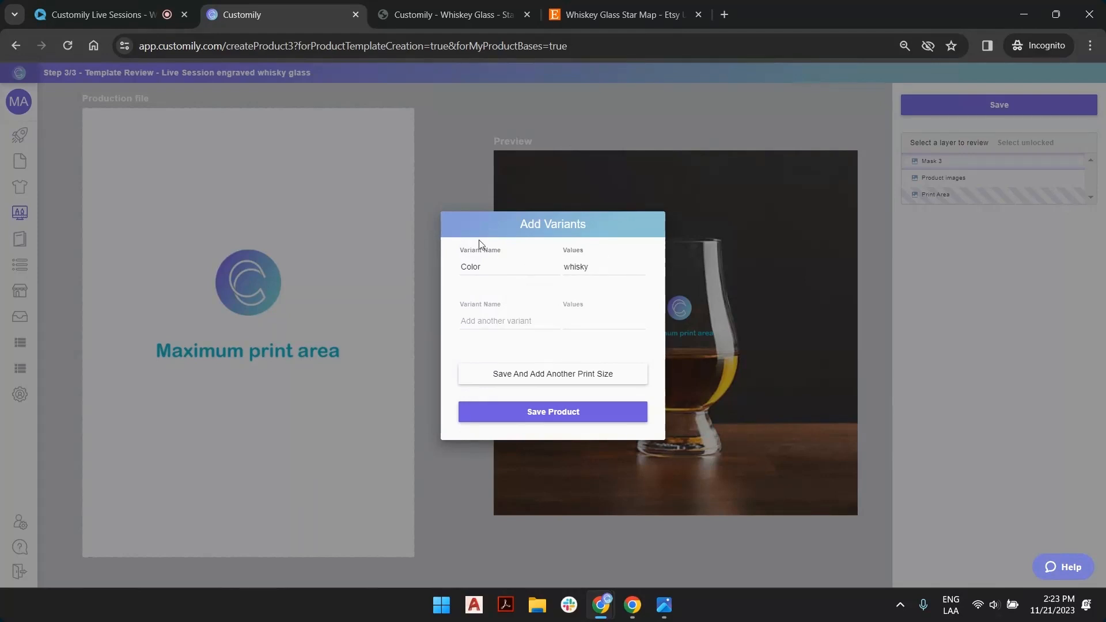
double_click(466, 271)
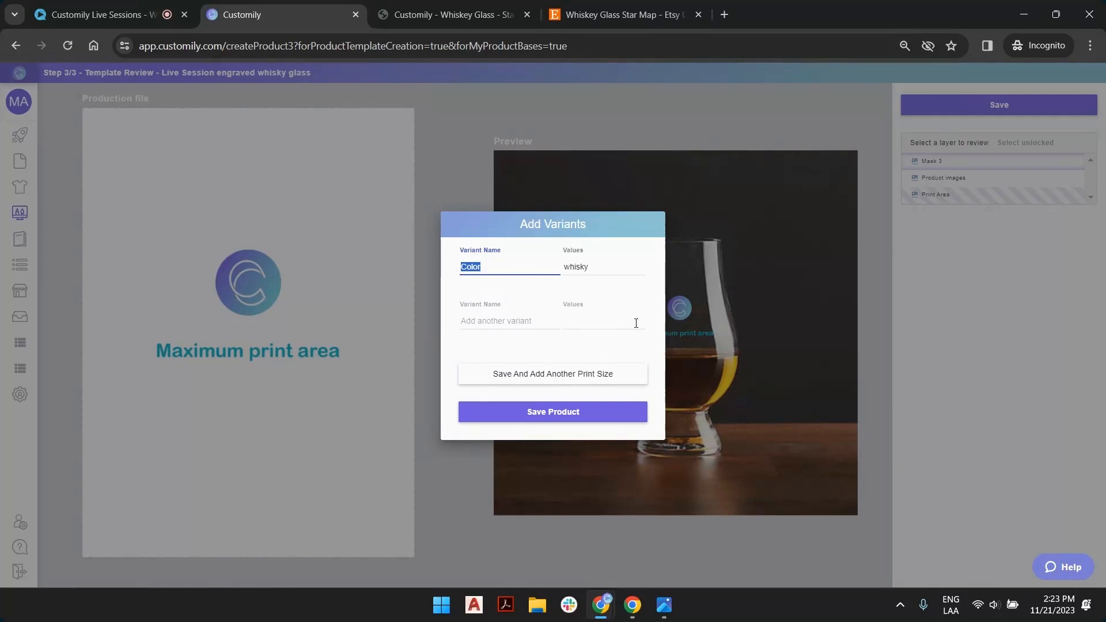
key(BackSpace)
click(581, 267)
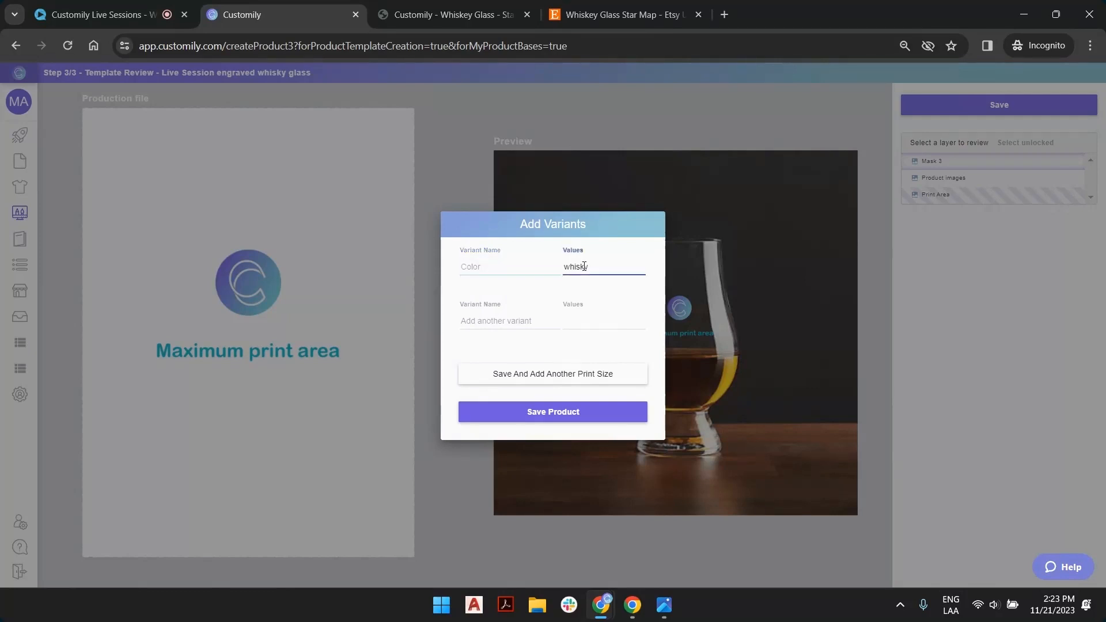
double_click(579, 266)
key(BackSpace)
click(565, 419)
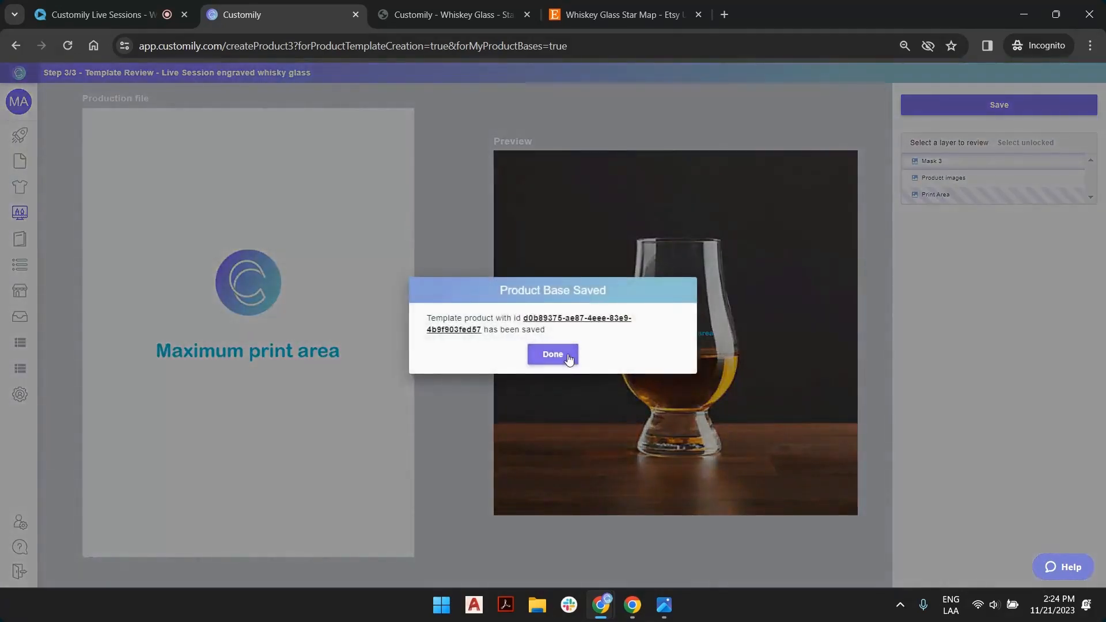
click(564, 357)
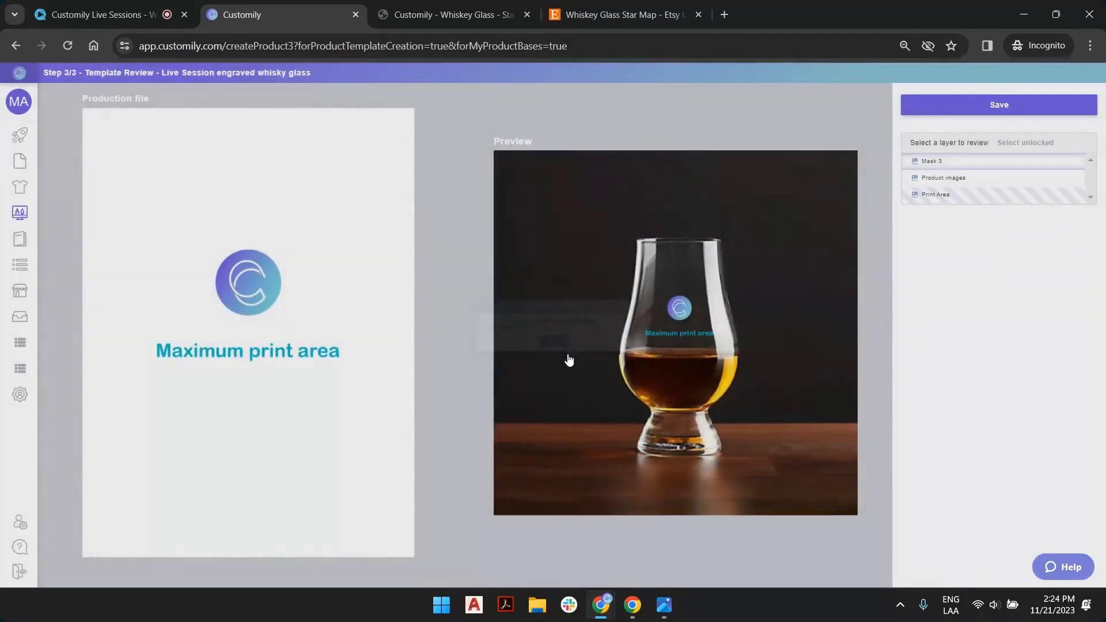
mouse_move(21, 187)
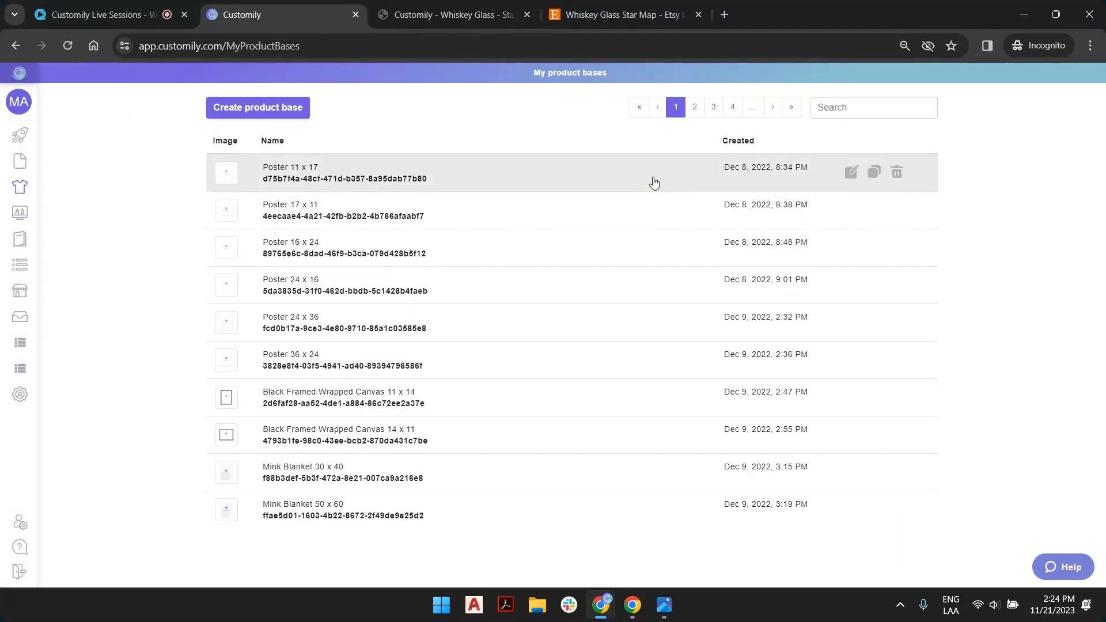
click(791, 108)
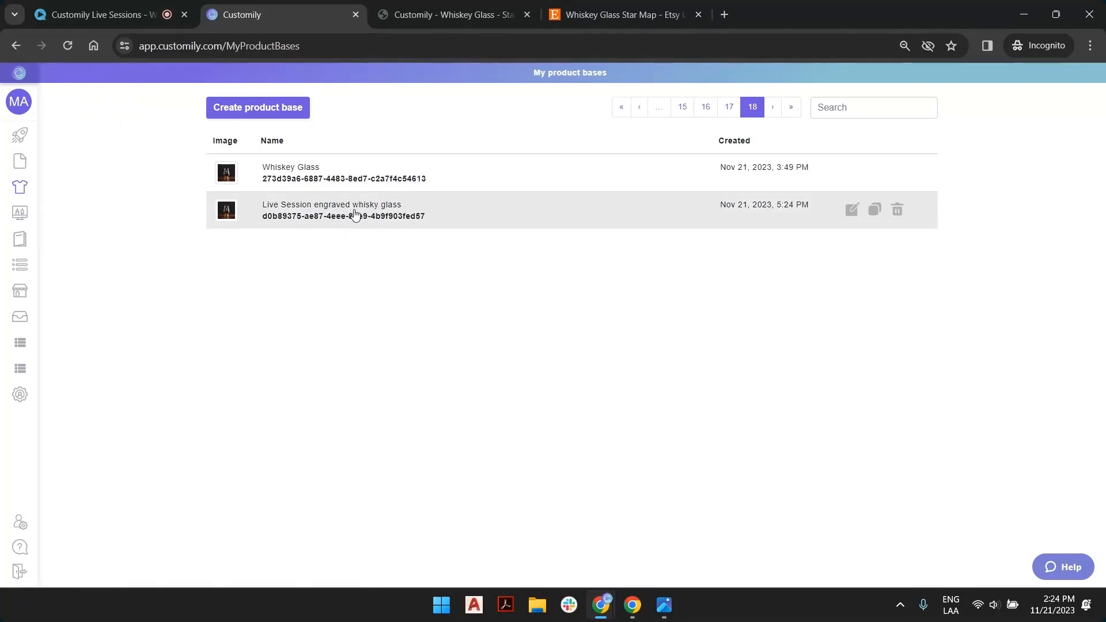
Step: Create a new design named "Whiskey Star Map" in My Designs
mouse_move(26, 161)
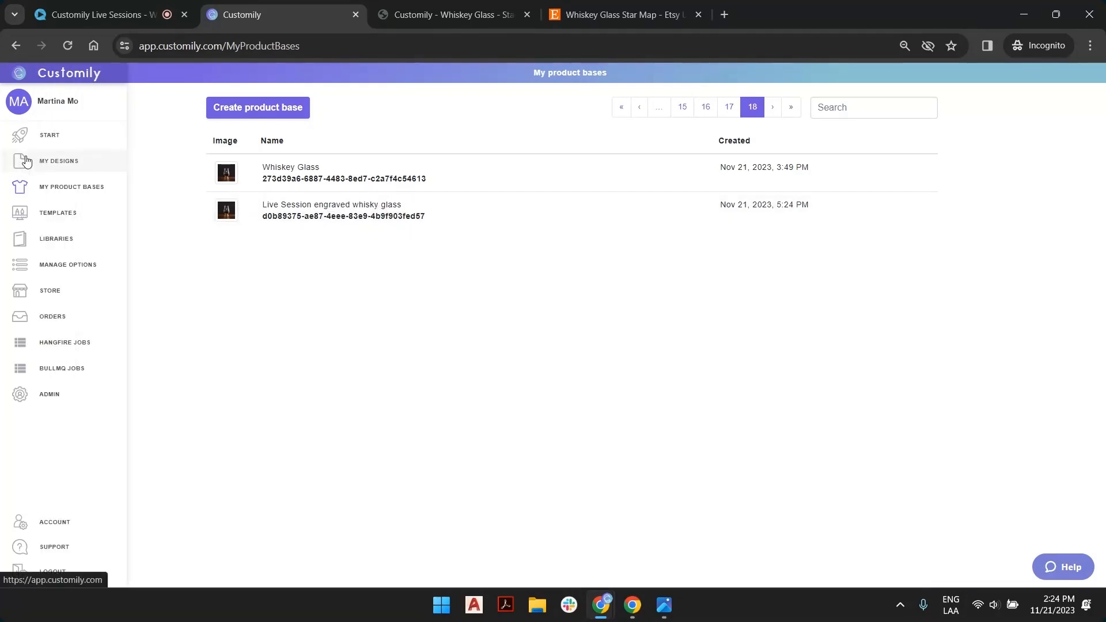
click(28, 161)
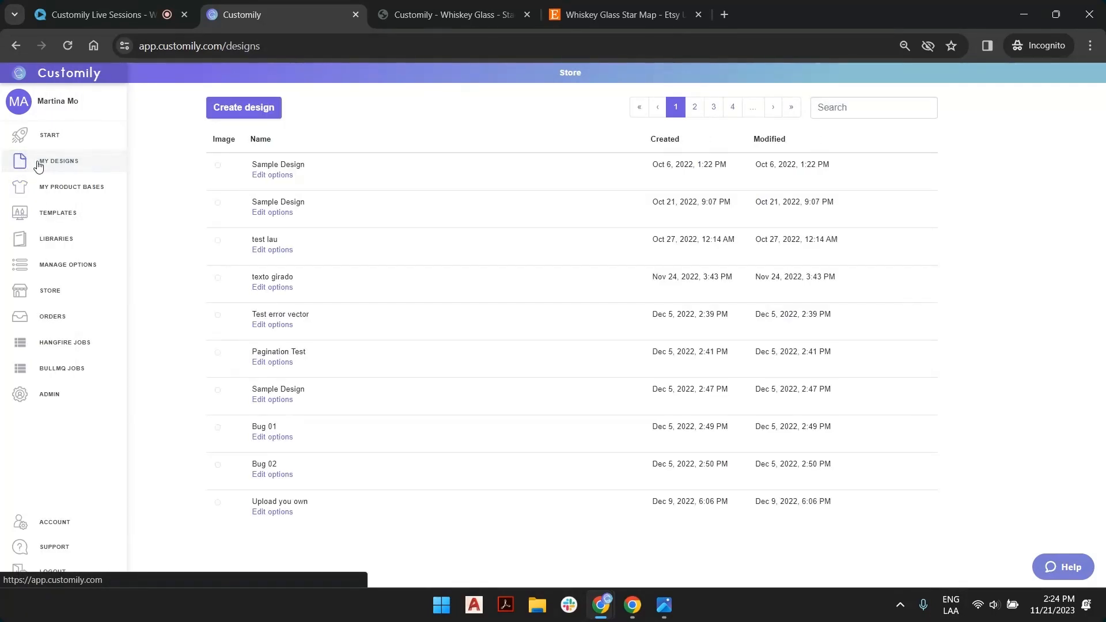
click(246, 110)
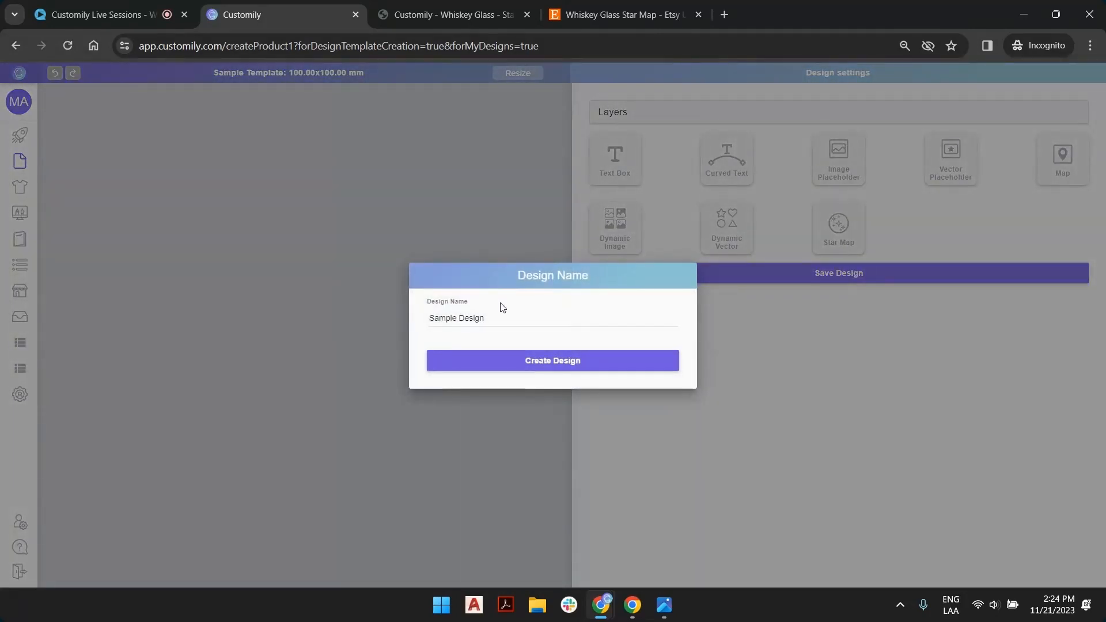
click(488, 319)
key(ctrl+a)
text(Whis)
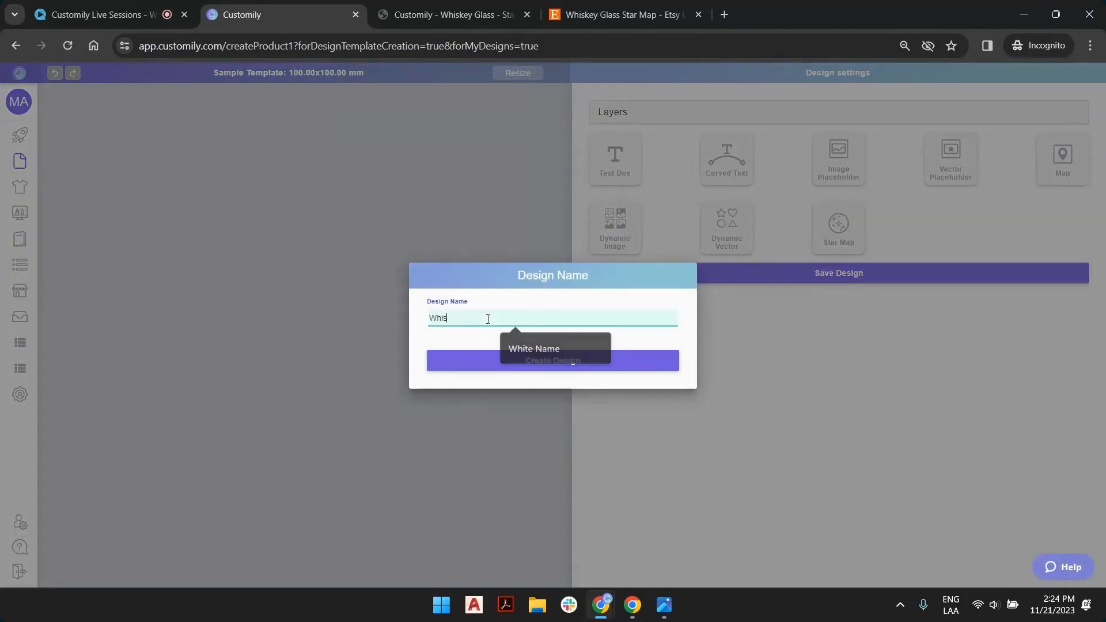
text(key Star Map)
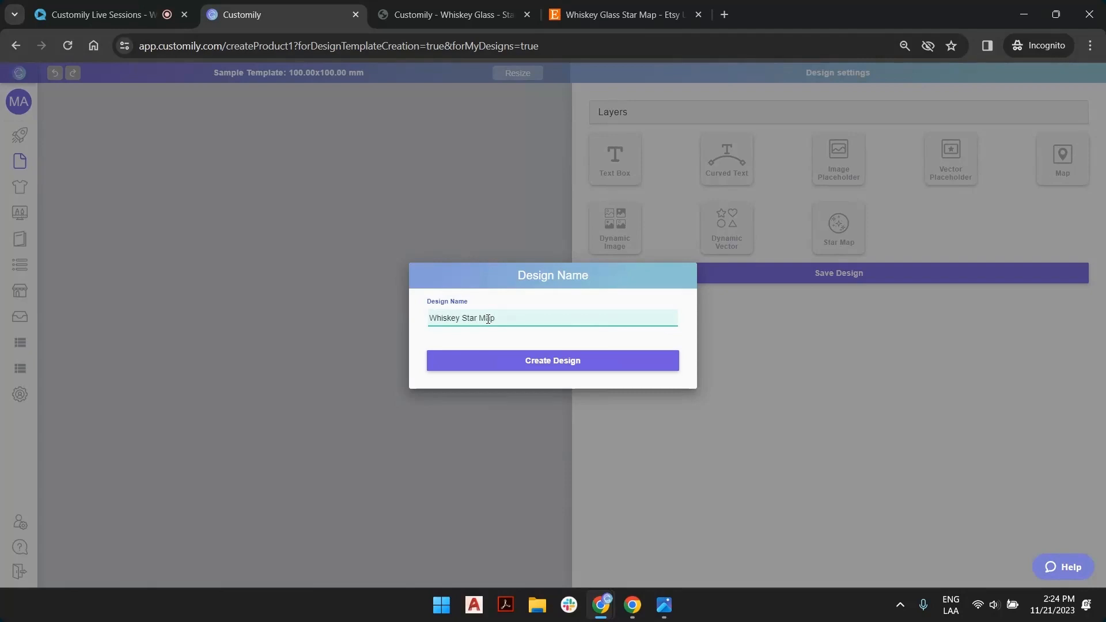
click(570, 367)
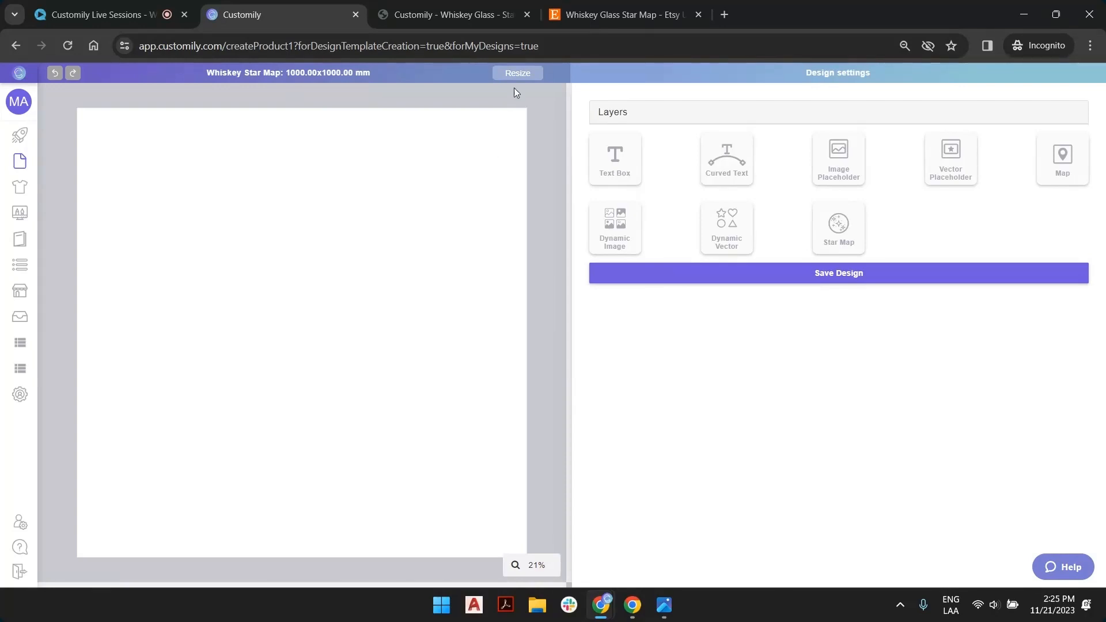
Step: Resize the design page to 2 inches wide by 2.7 inches high
click(523, 75)
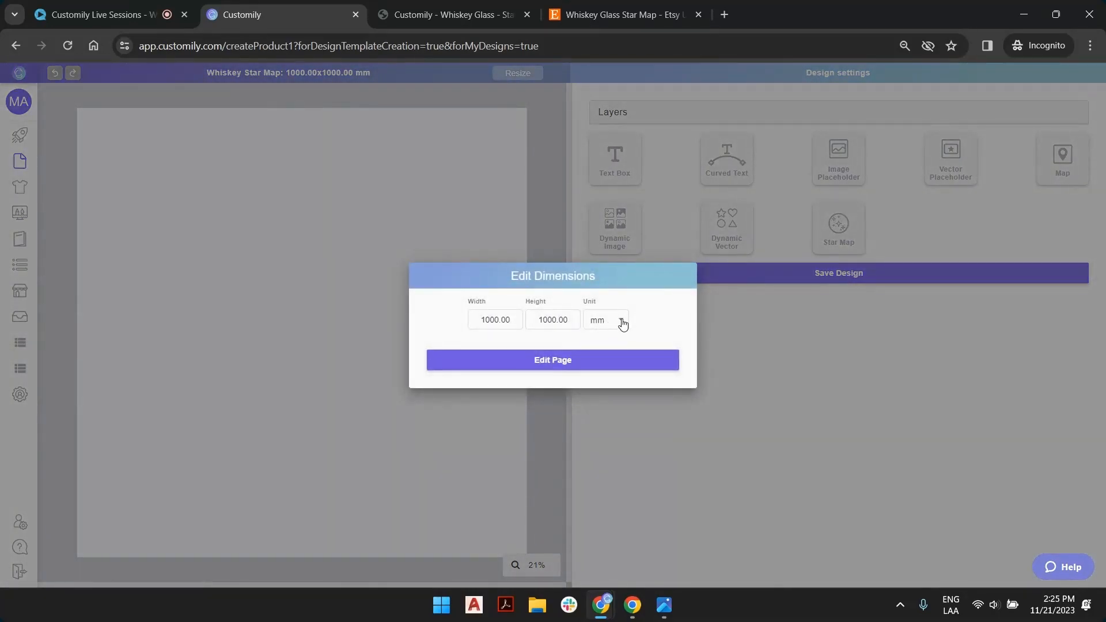
click(619, 323)
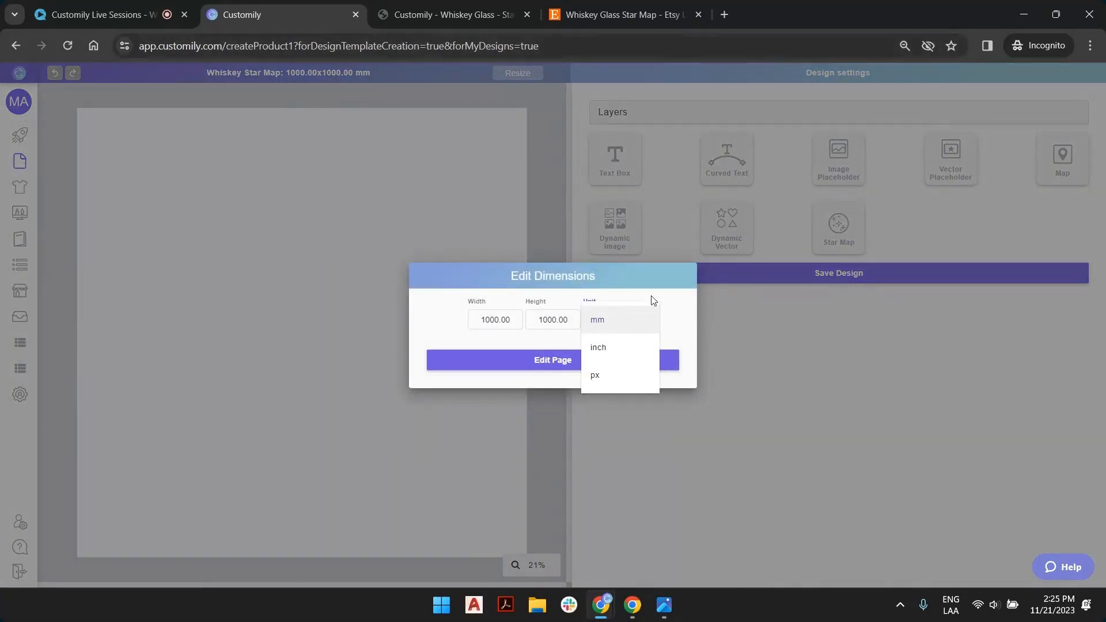
click(626, 360)
drag(511, 308, 445, 307)
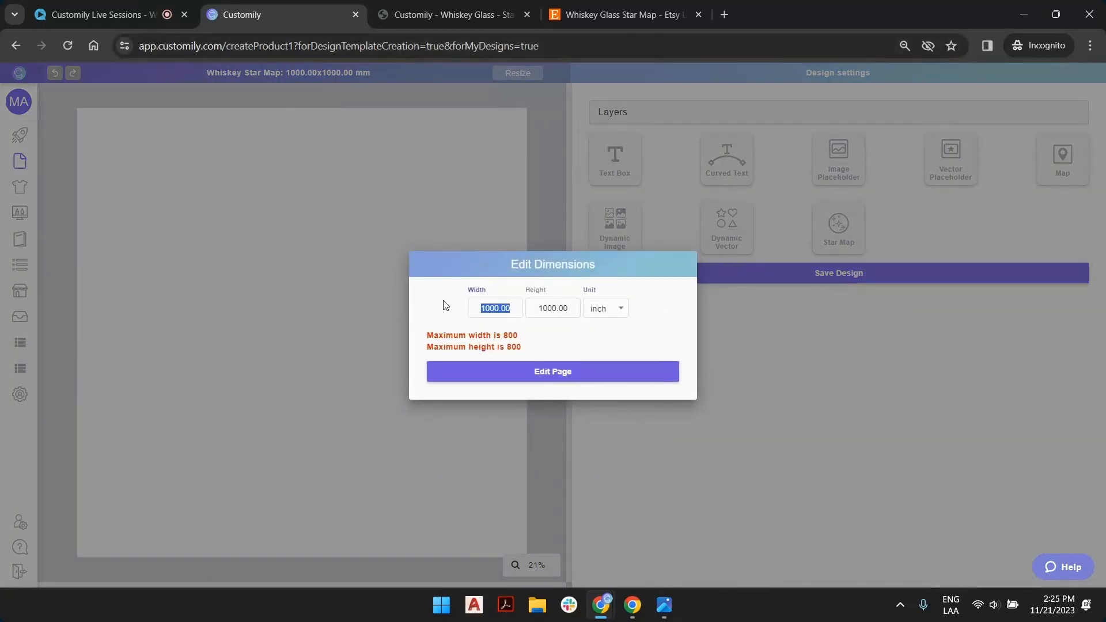
text(2)
drag(573, 309, 376, 301)
text(2.7)
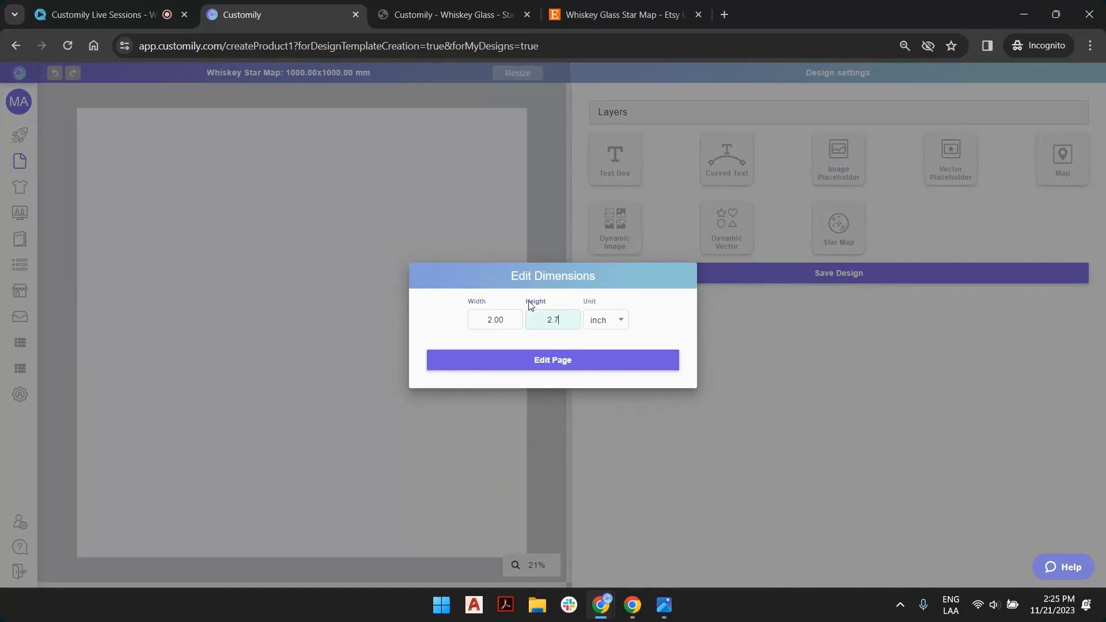
click(546, 360)
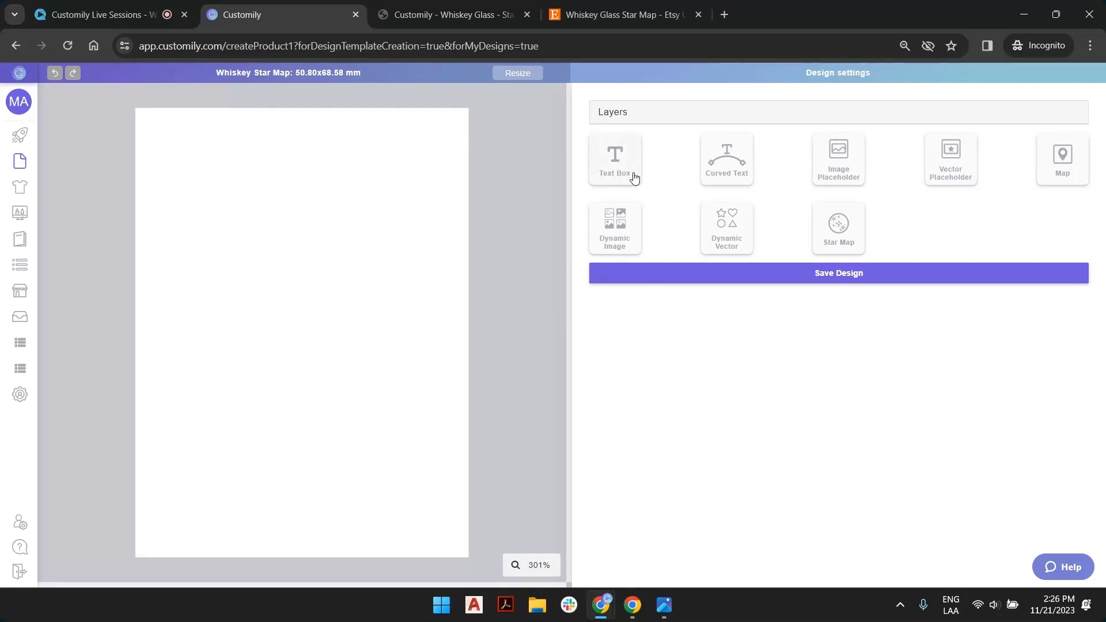
click(855, 157)
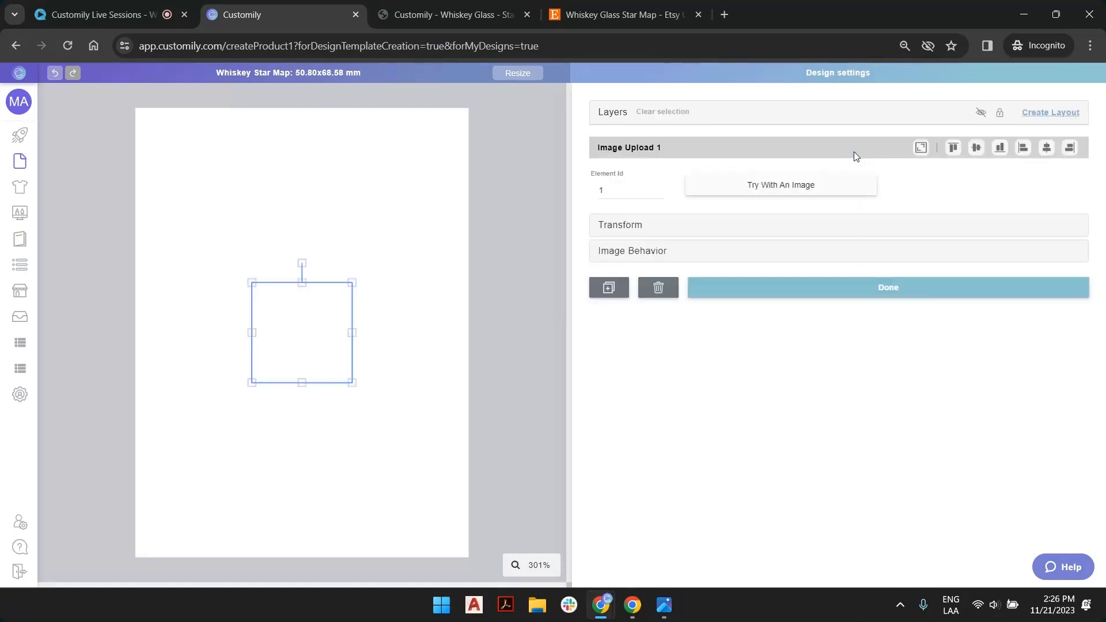
drag(419, 216, 418, 216)
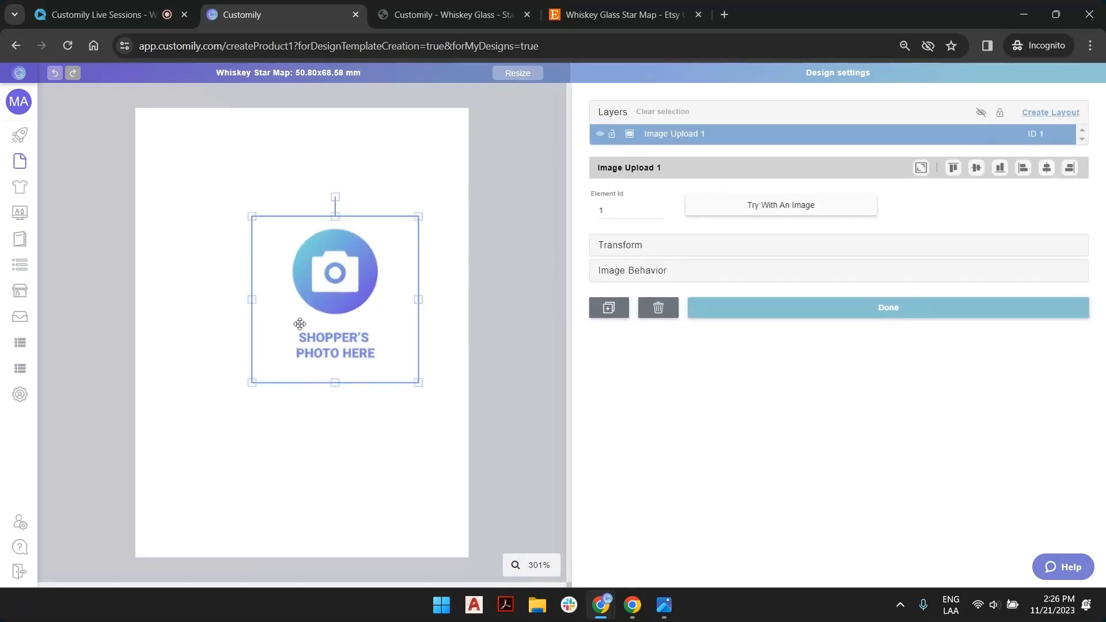
key(Delete)
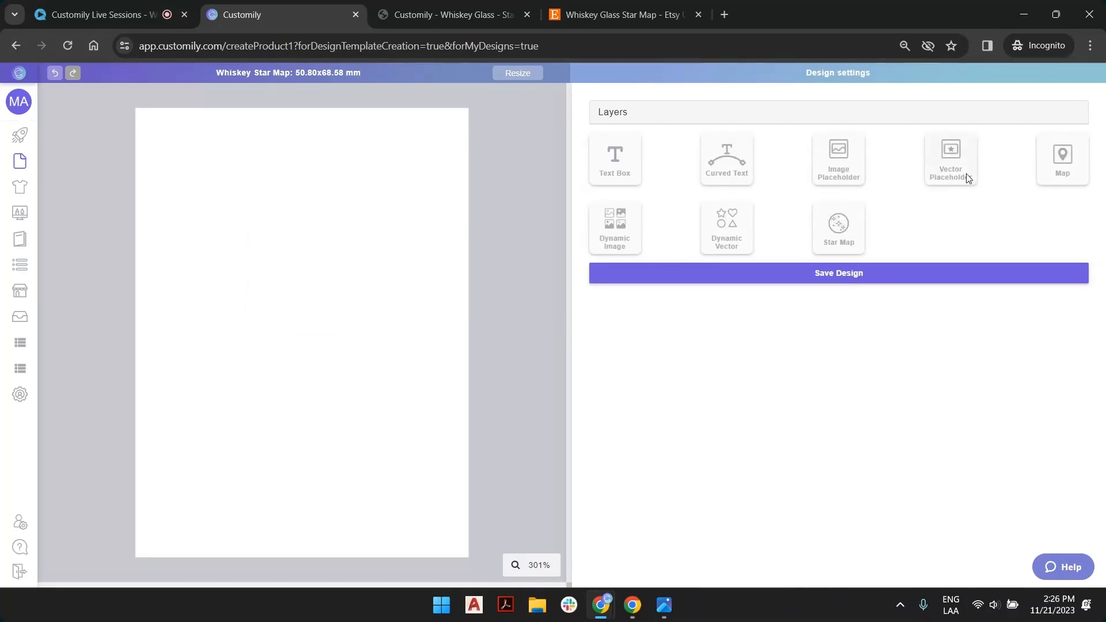
click(1082, 179)
Step: Add a star map layer fitted to the whole canvas and open its Star Map Behavior settings
click(421, 19)
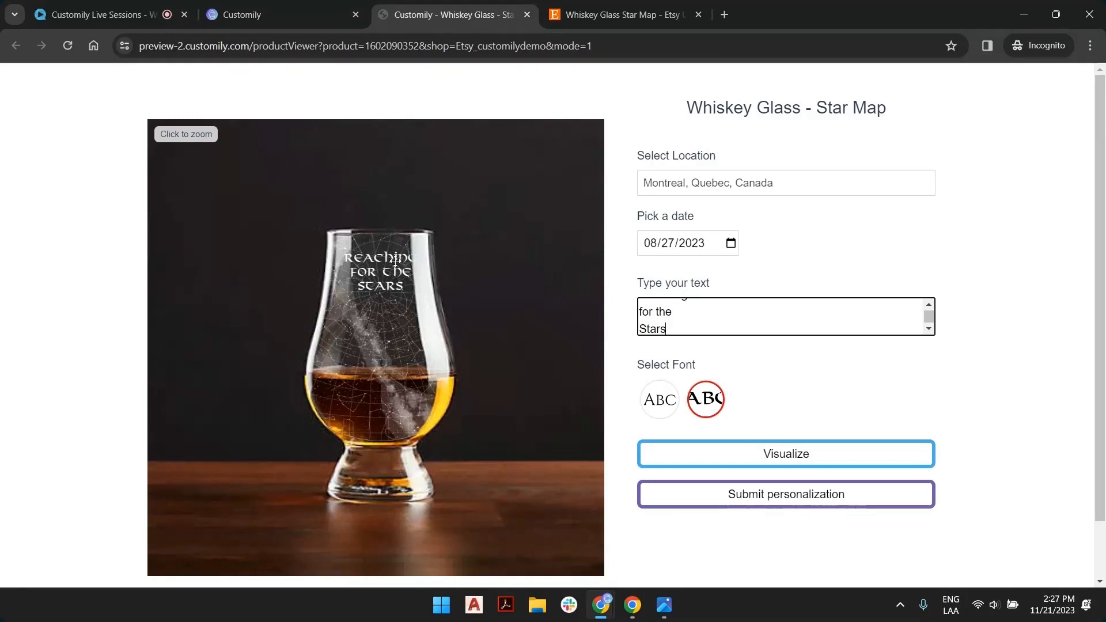
click(311, 22)
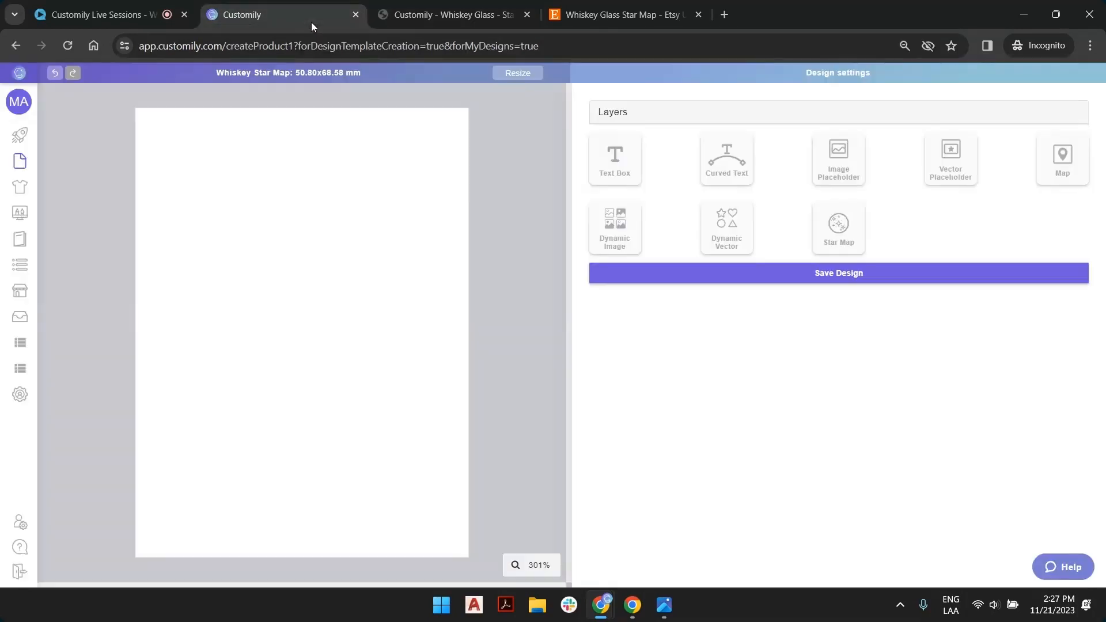
click(848, 230)
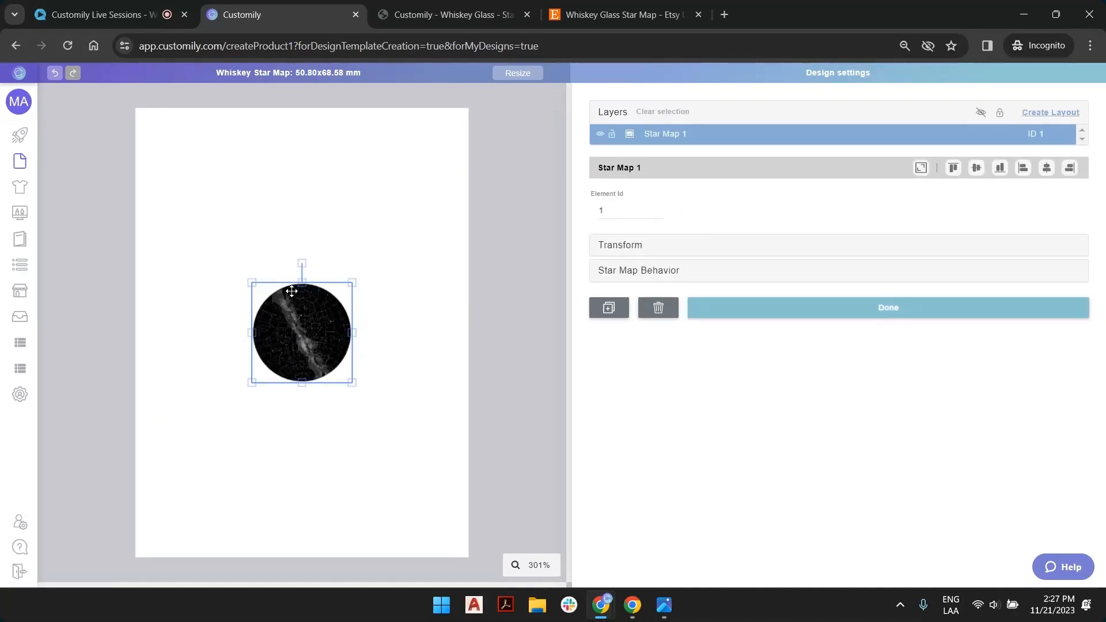
drag(300, 280, 301, 155)
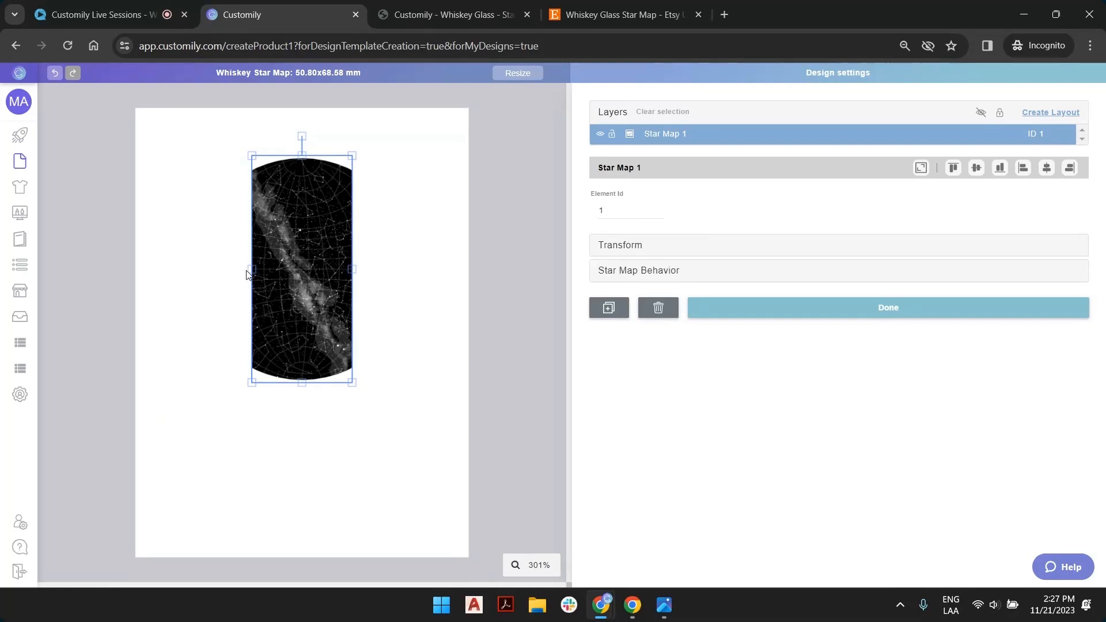
drag(252, 275, 223, 277)
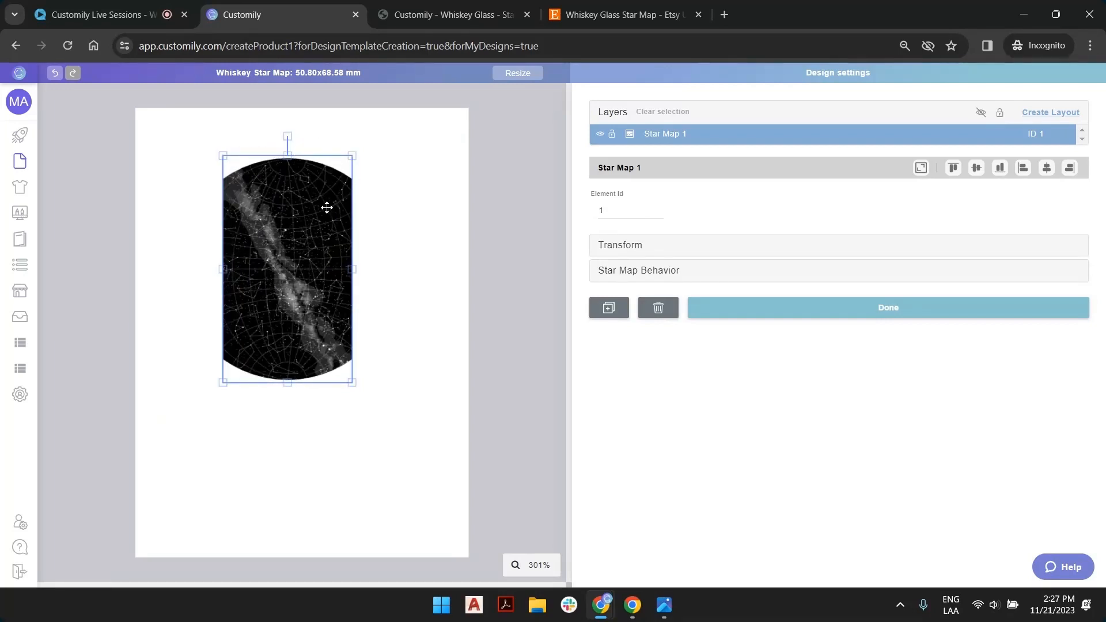
click(920, 168)
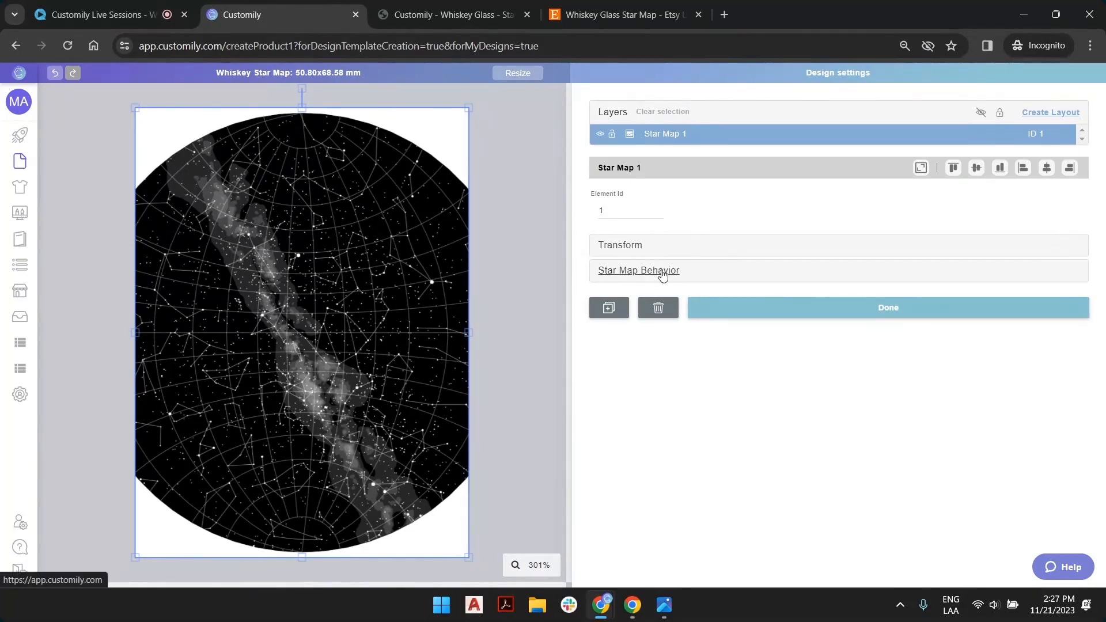
click(667, 275)
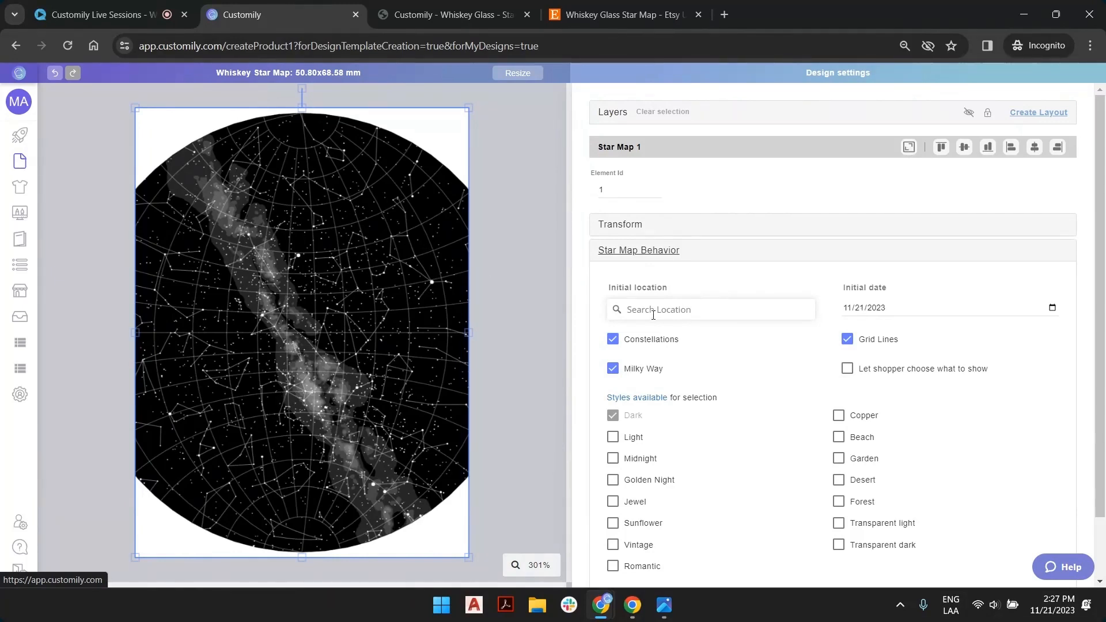
Step: Try toggling the Milky Way, Grid Lines and "Let shopper choose what to show" options, restoring each one
click(612, 369)
click(613, 369)
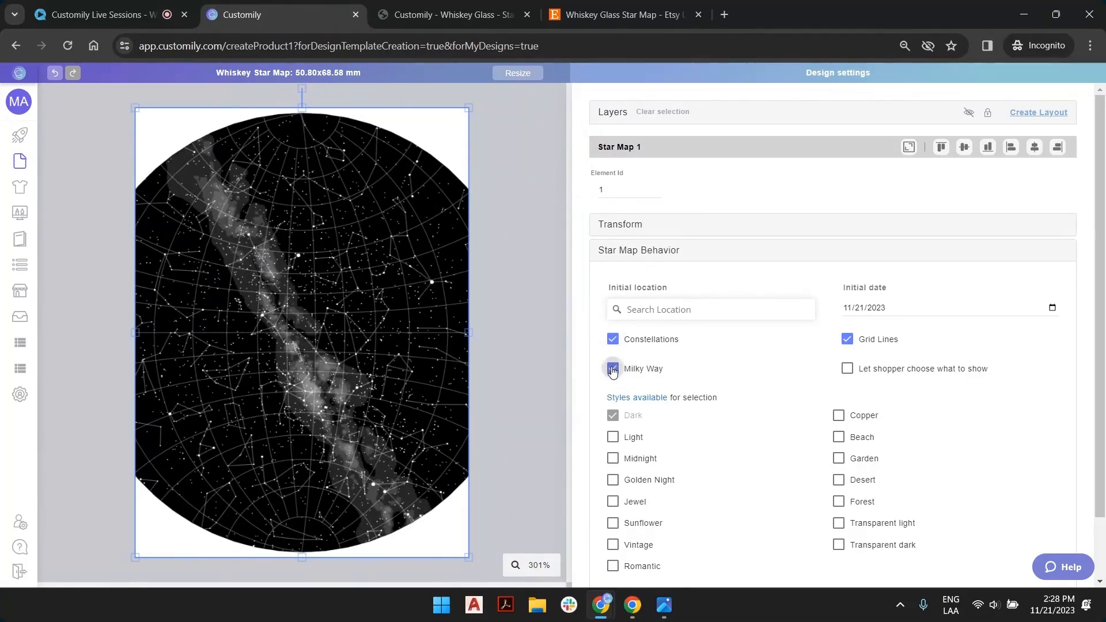
click(847, 340)
click(847, 340)
click(848, 368)
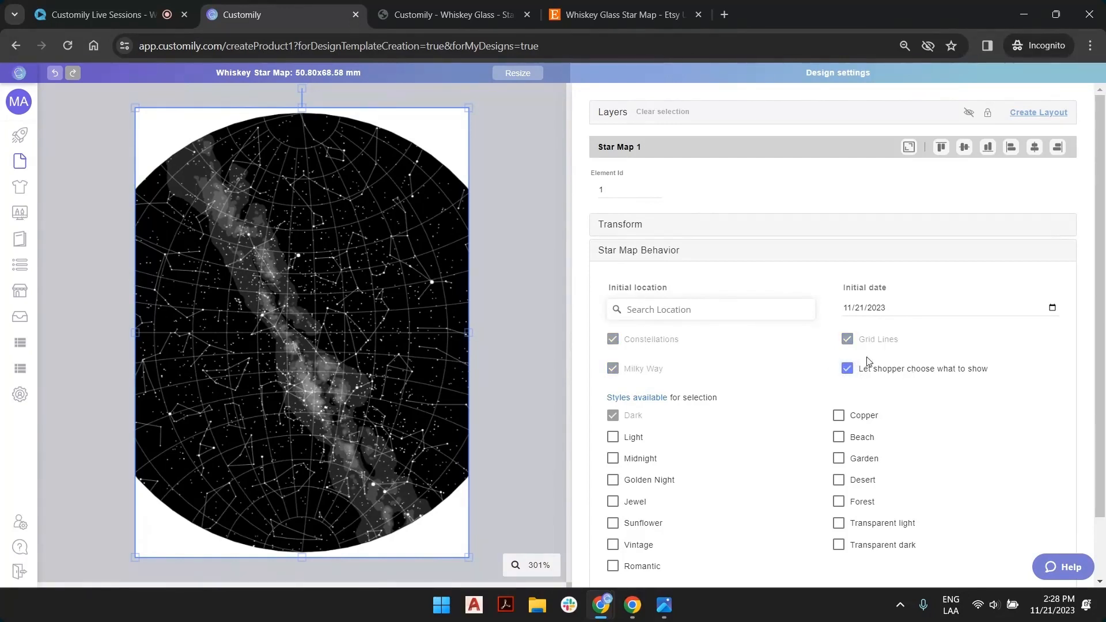
click(848, 369)
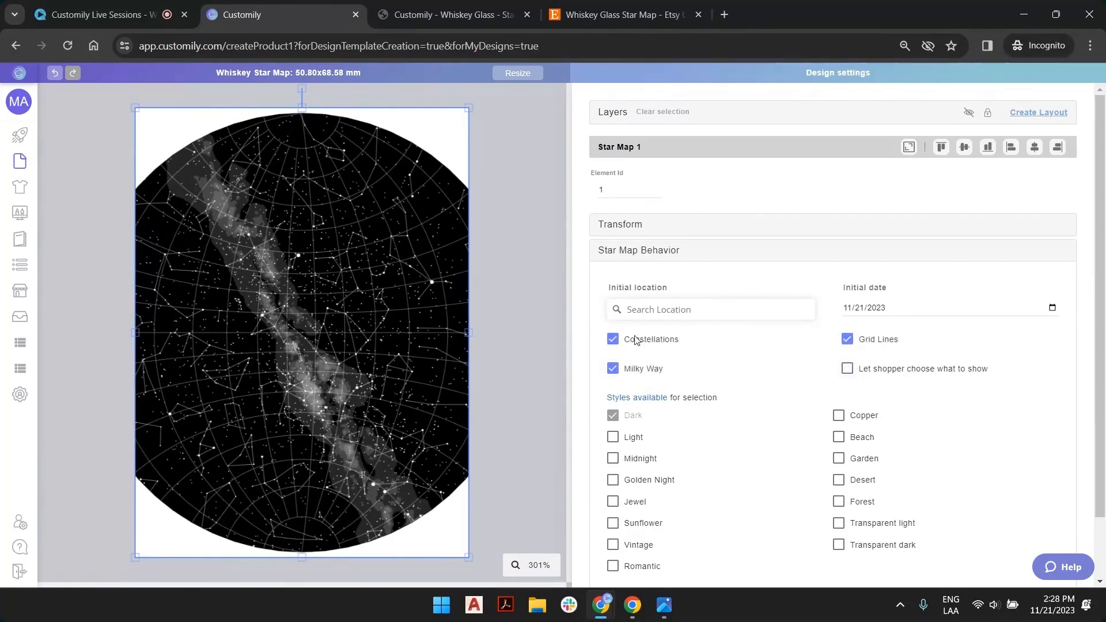
Step: Try the Light and Golden Night styles on the star map, and leave only Transparent dark available for selection
scroll(741, 360, down, 1)
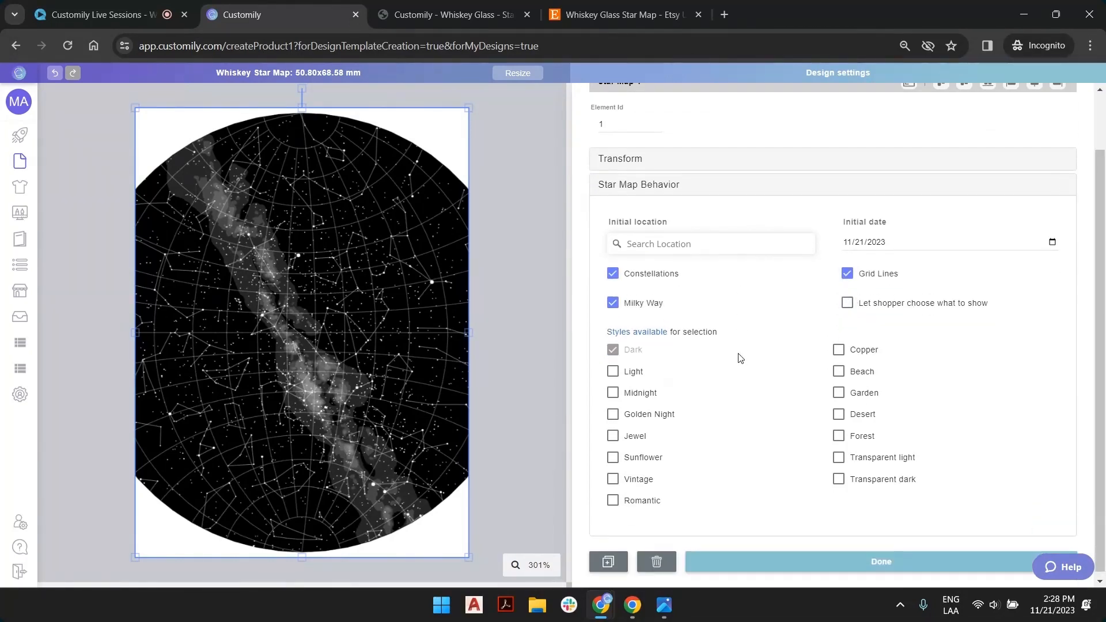
click(612, 367)
click(612, 346)
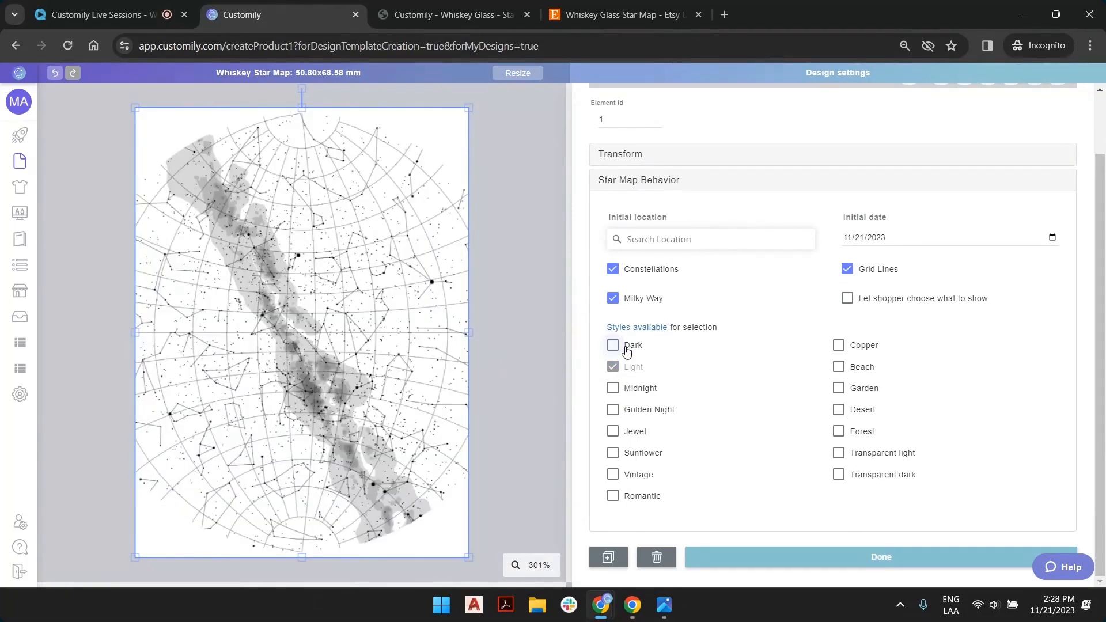
click(613, 409)
click(613, 368)
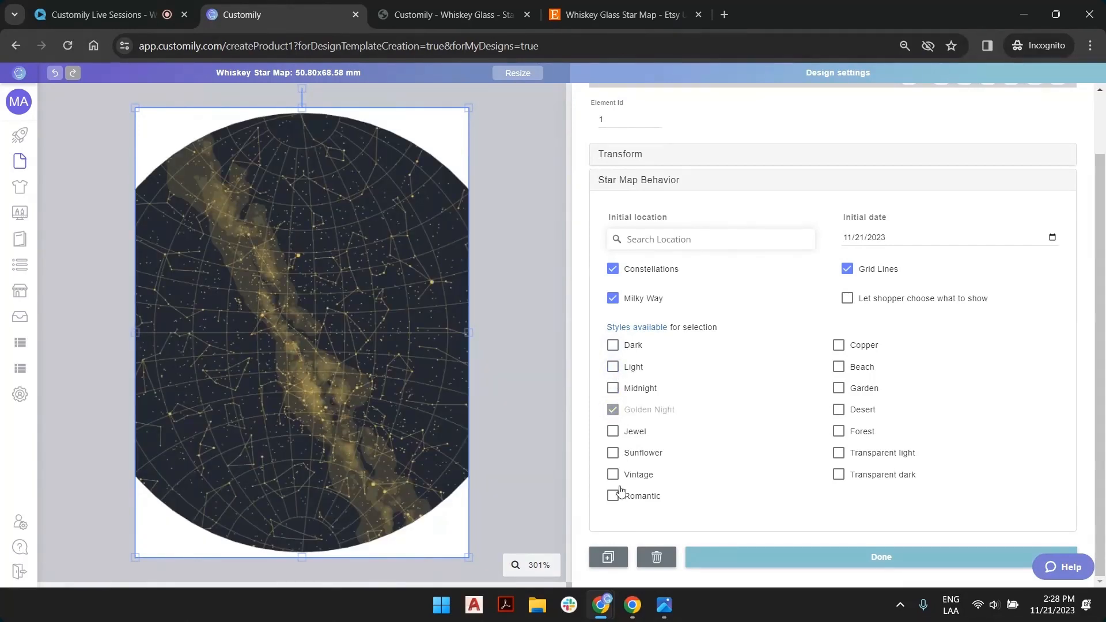
click(838, 476)
click(613, 410)
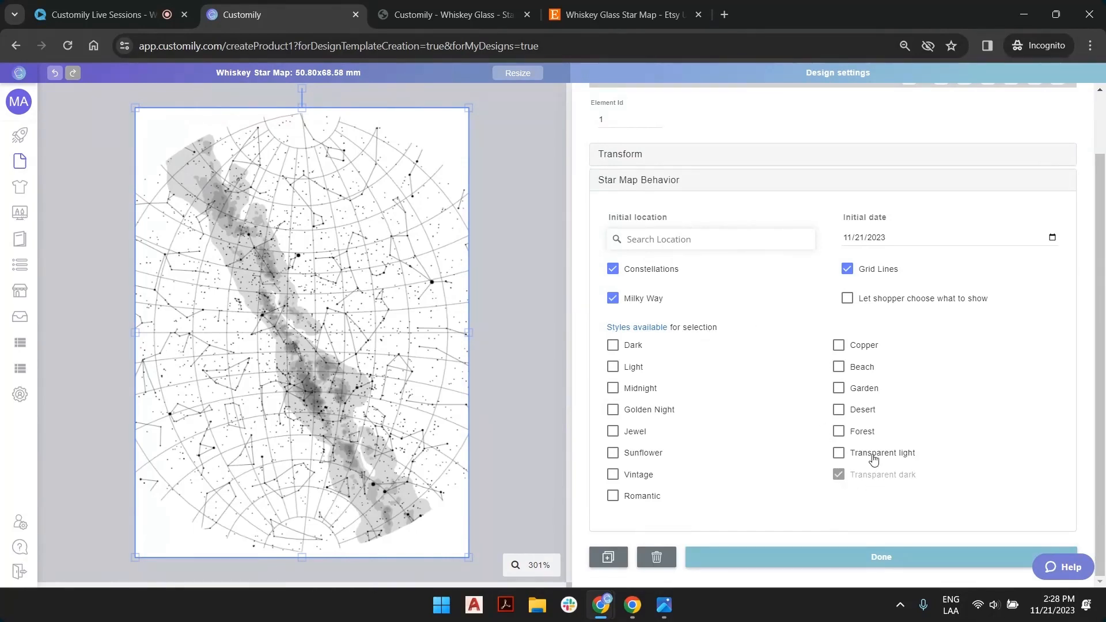
Step: Make Transparent light the only style available for the star map and deselect the layer
click(838, 453)
click(838, 476)
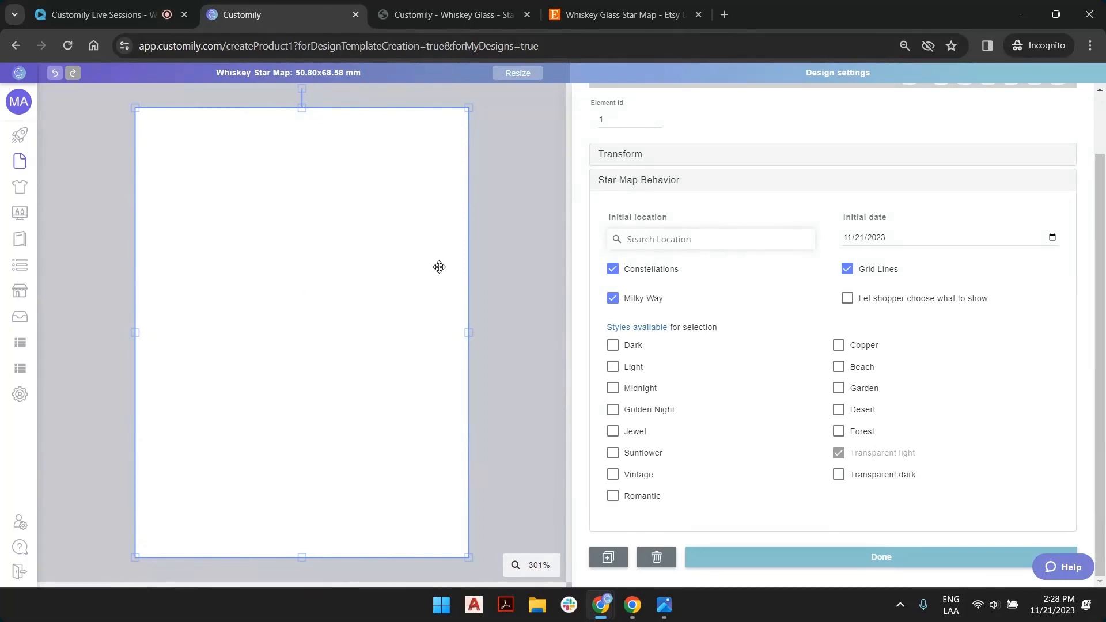
click(512, 184)
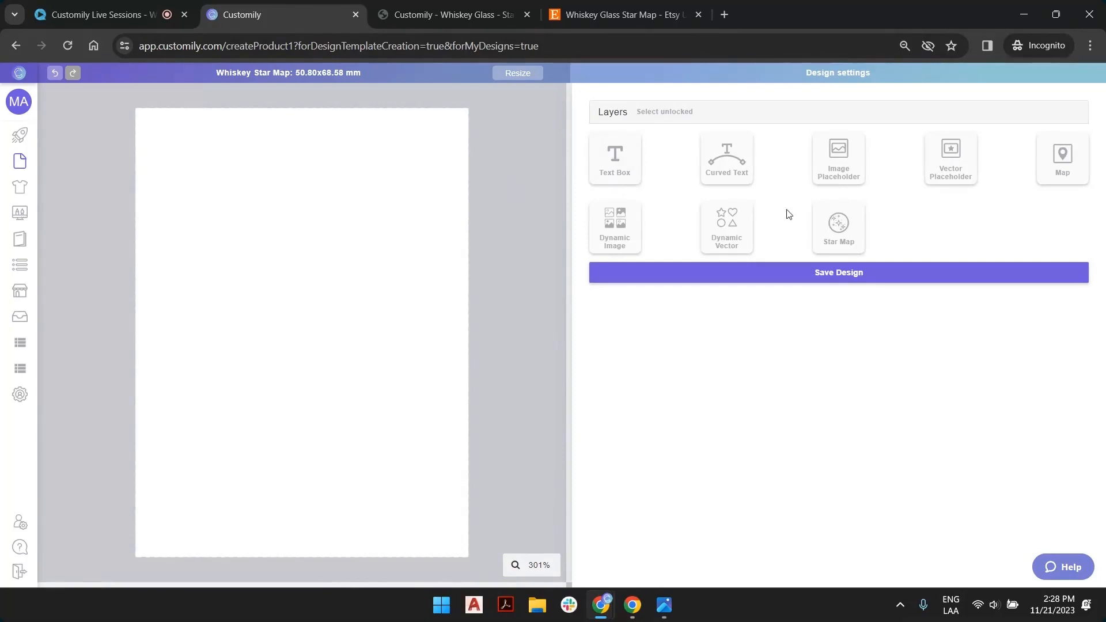
Step: Add a text box in the upper part of the canvas and set its vertical skew to 0
click(609, 165)
drag(297, 324, 223, 215)
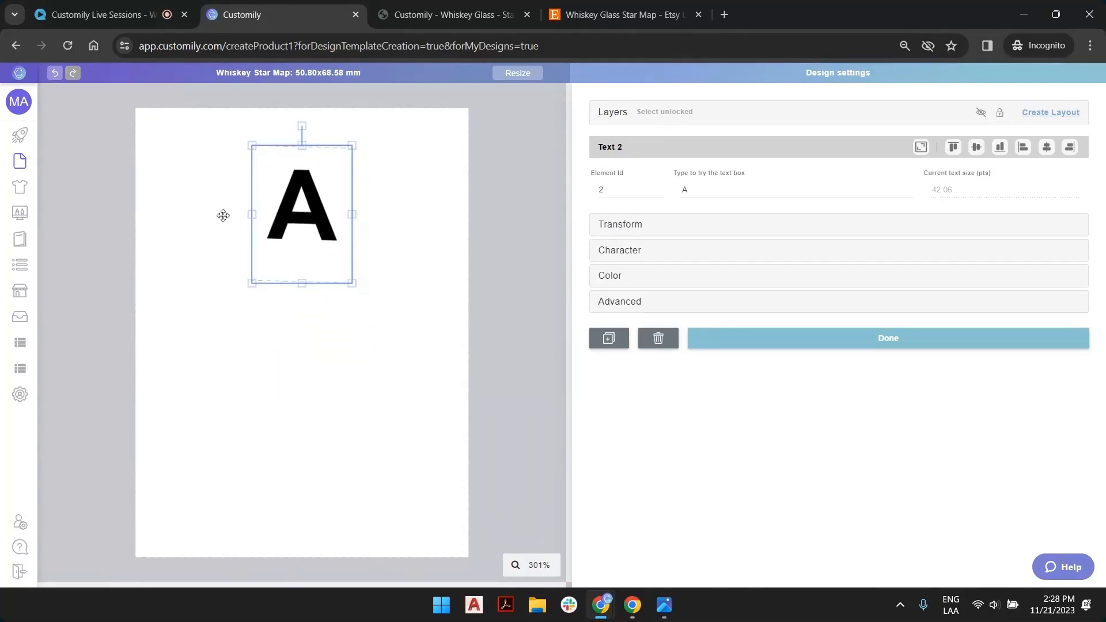
click(632, 254)
click(641, 233)
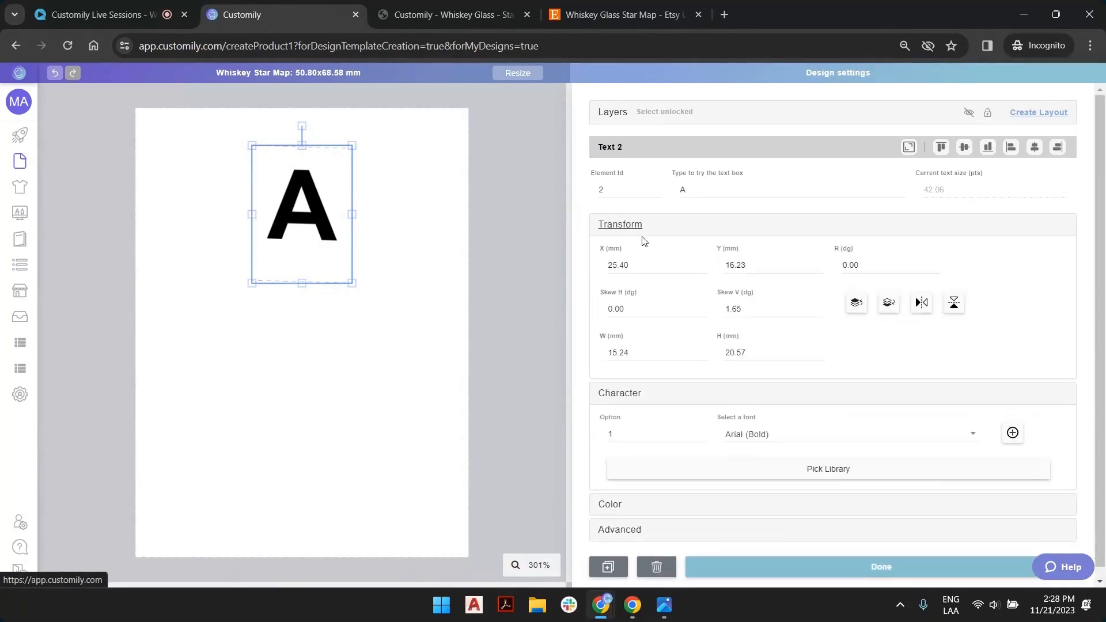
drag(749, 312, 612, 296)
text(0)
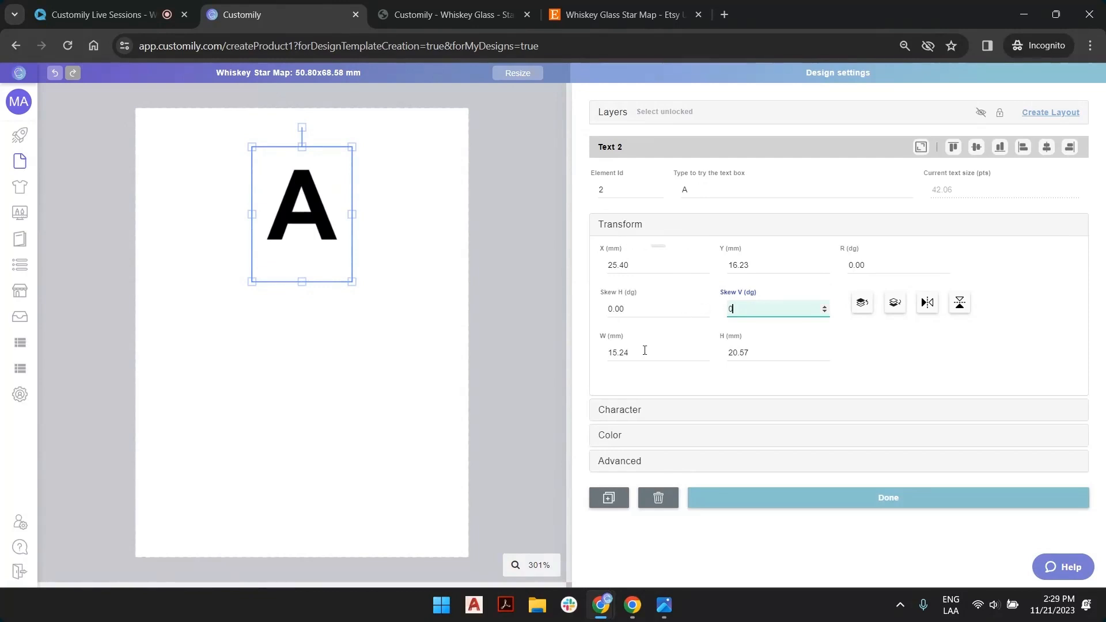
Step: Set the text box's width to 25 mm, nudge it slightly lower and centre it horizontally on the canvas
drag(645, 353, 612, 352)
key(BackSpace)
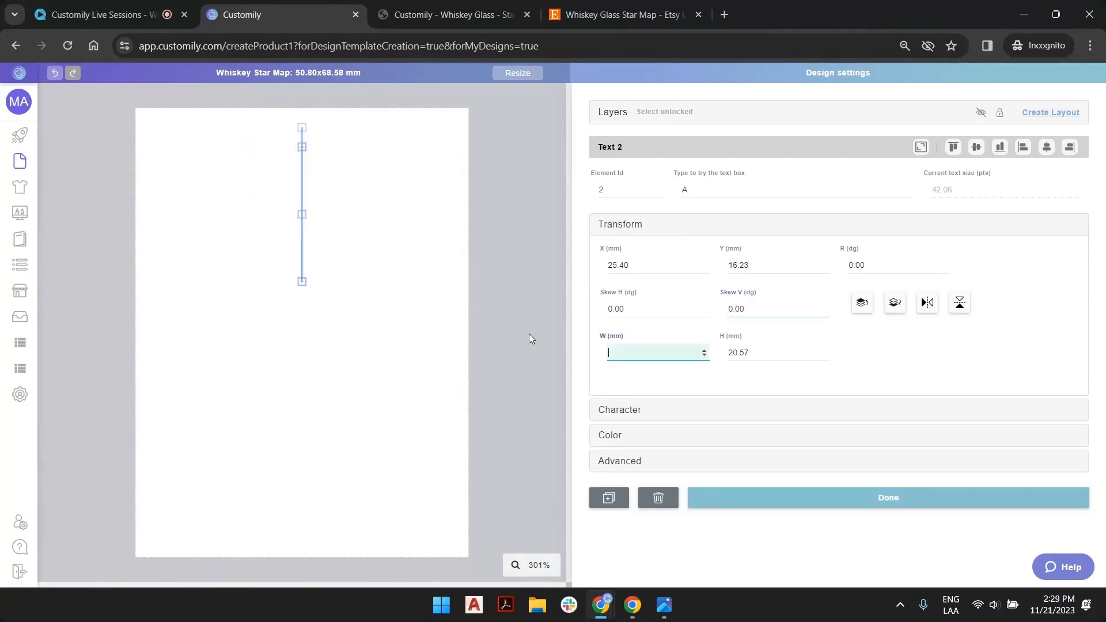
key(BackSpace)
text(25)
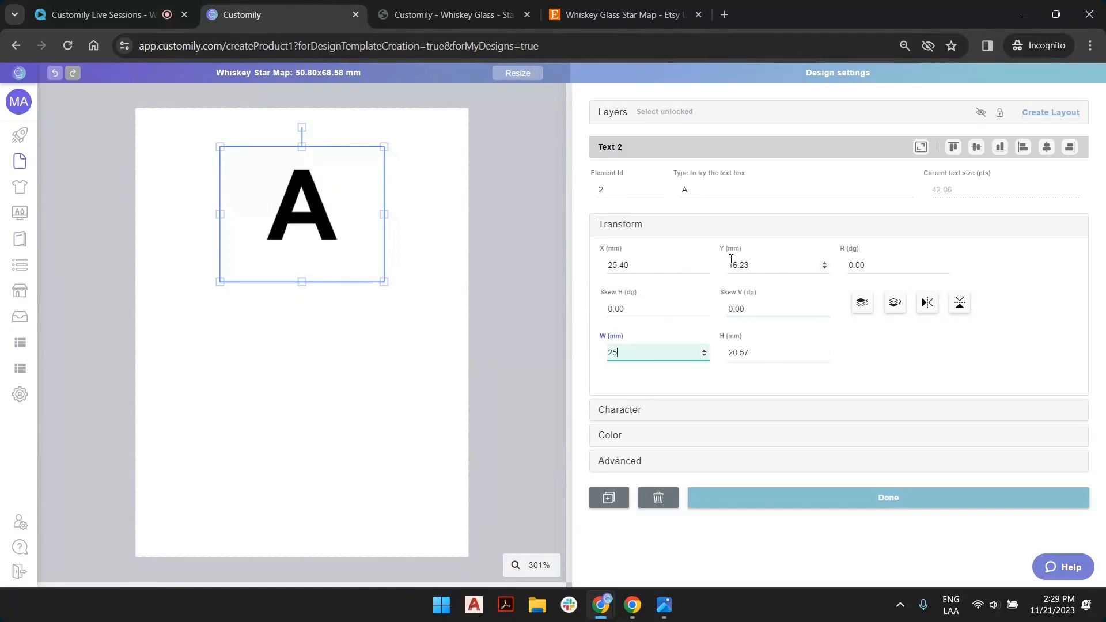
click(287, 224)
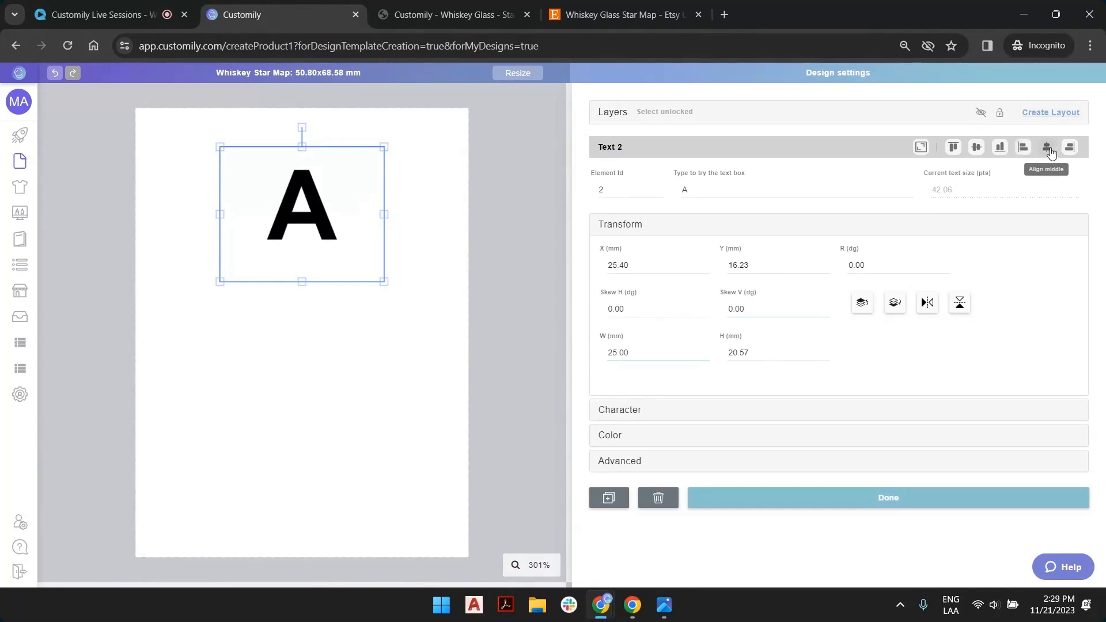
drag(311, 201, 273, 206)
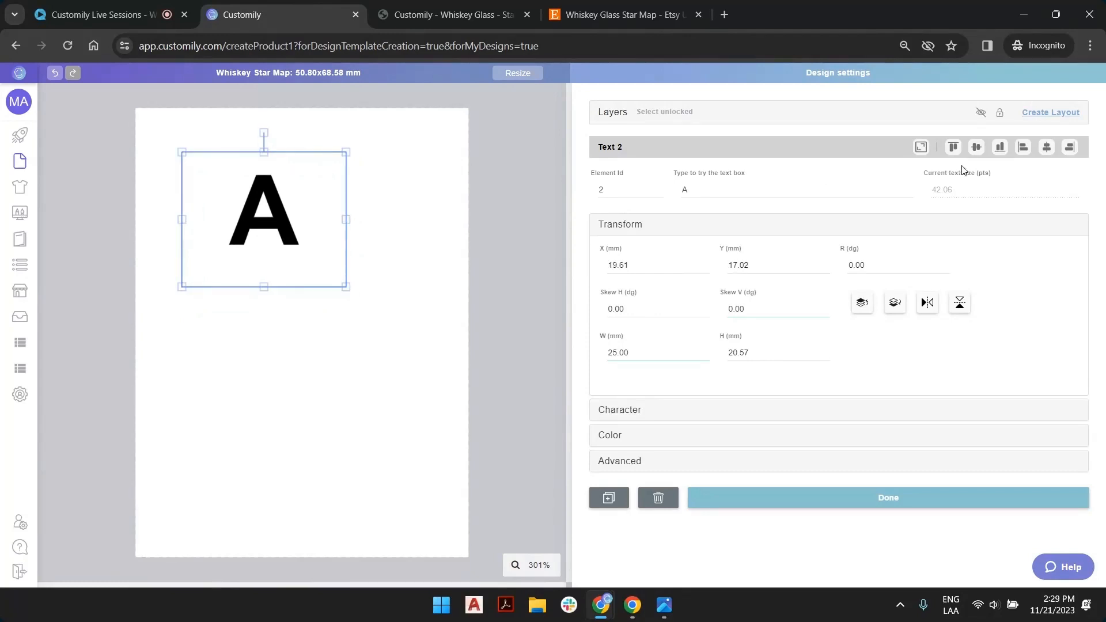
click(1047, 149)
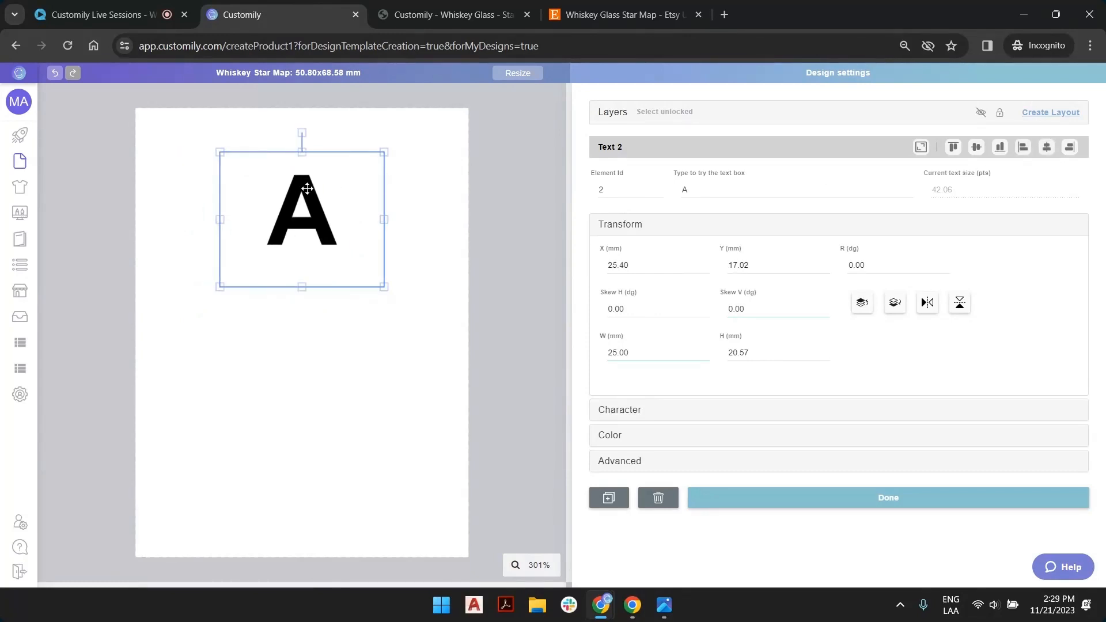
Step: Turn on Automatic Multiline in the text box's character settings
click(729, 233)
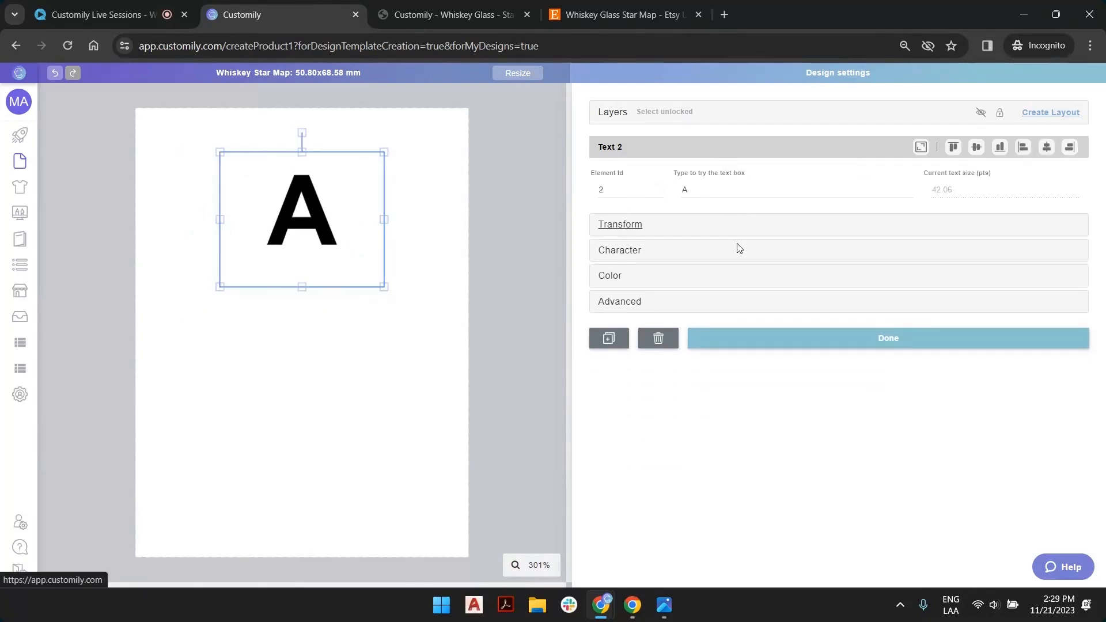
click(741, 254)
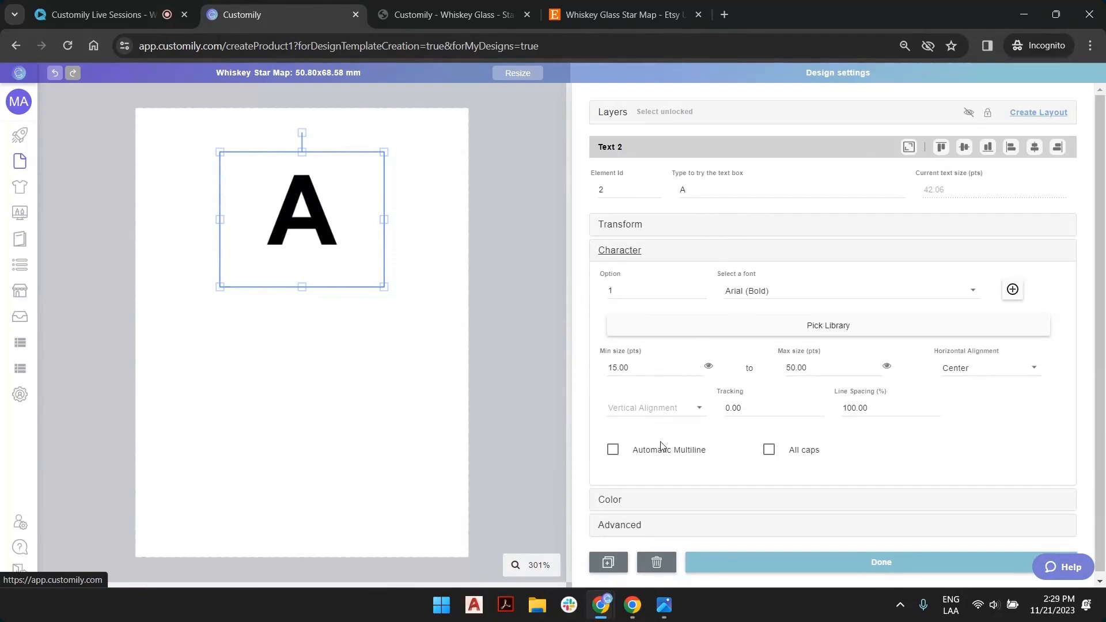
click(613, 452)
Step: Enter "Glasses to the Sky" as the sample text of the text box
click(743, 192)
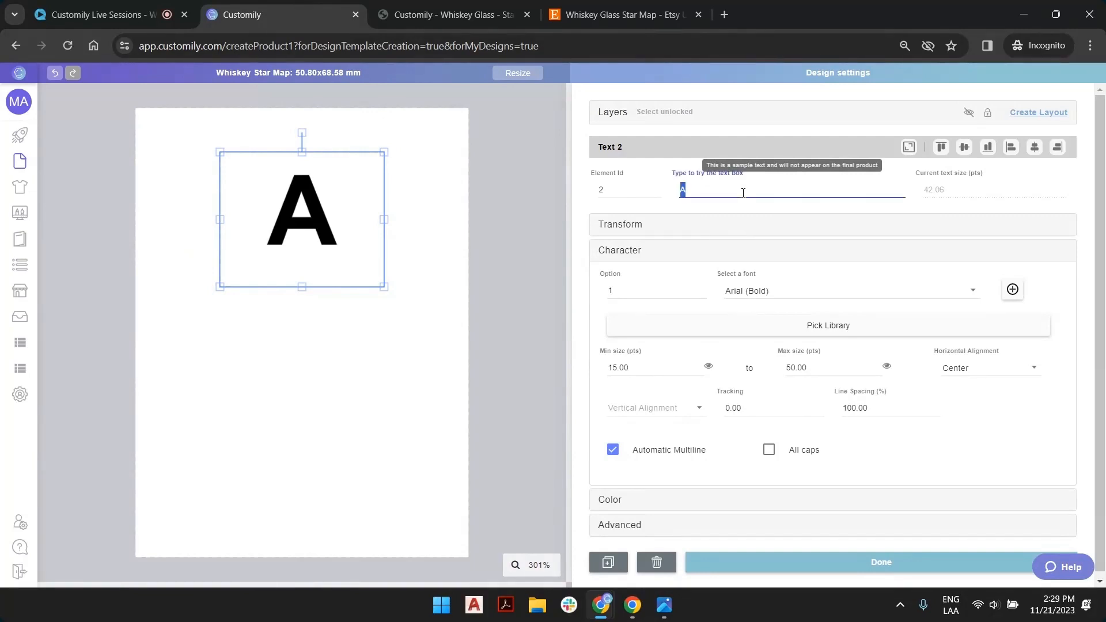
text(Glaasas)
key(BackSpace)
key(BackSpace)
key(BackSpace)
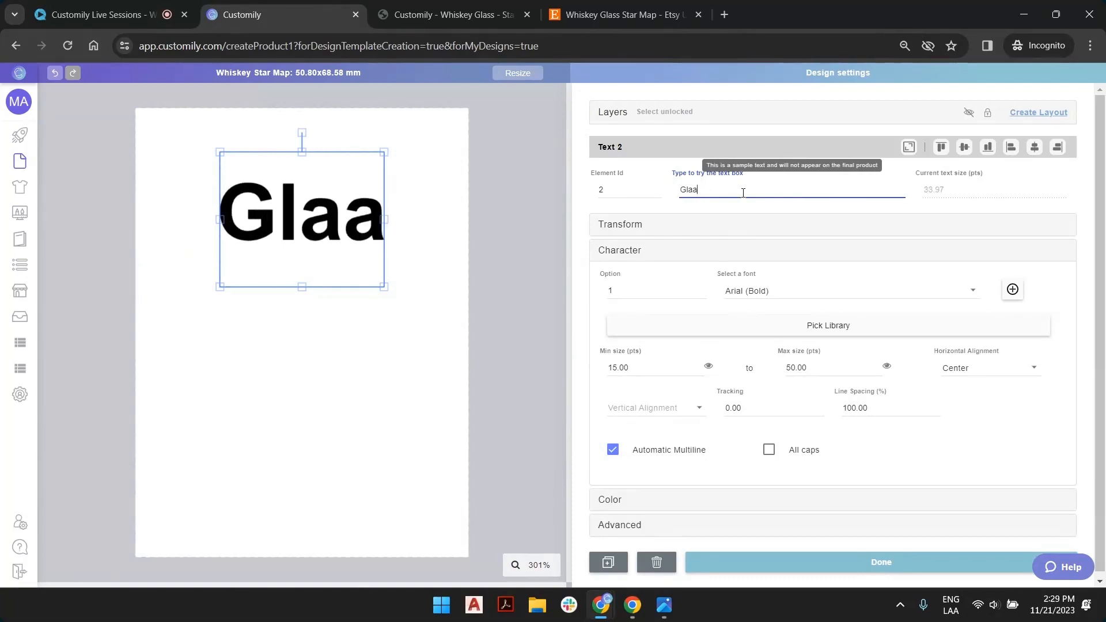
key(BackSpace)
text(sses )
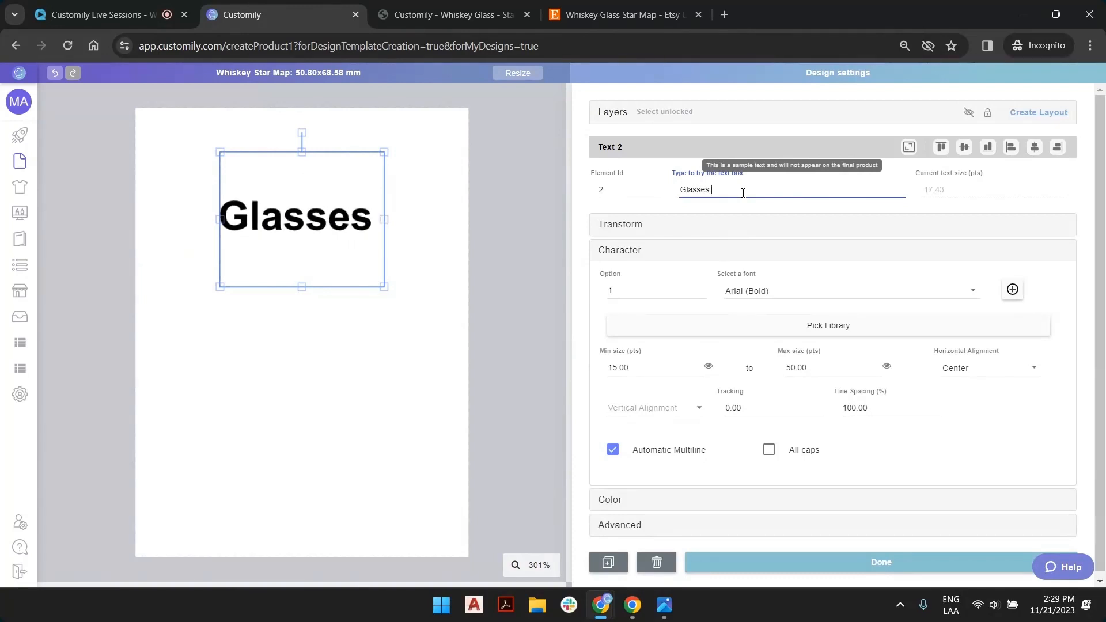
text(to the s)
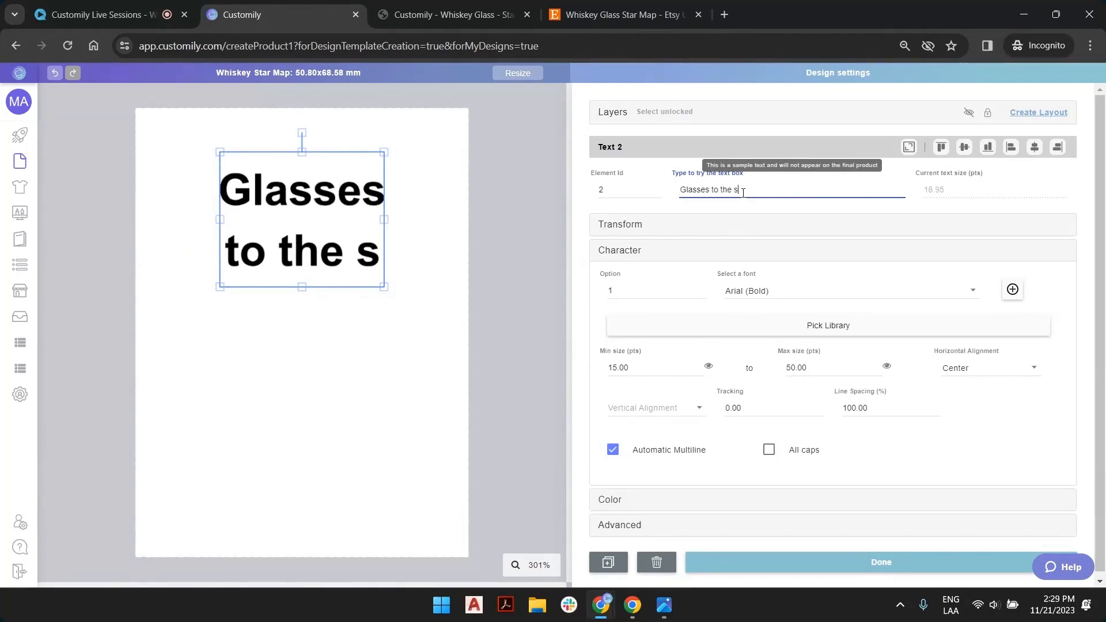
key(BackSpace)
text(Sky)
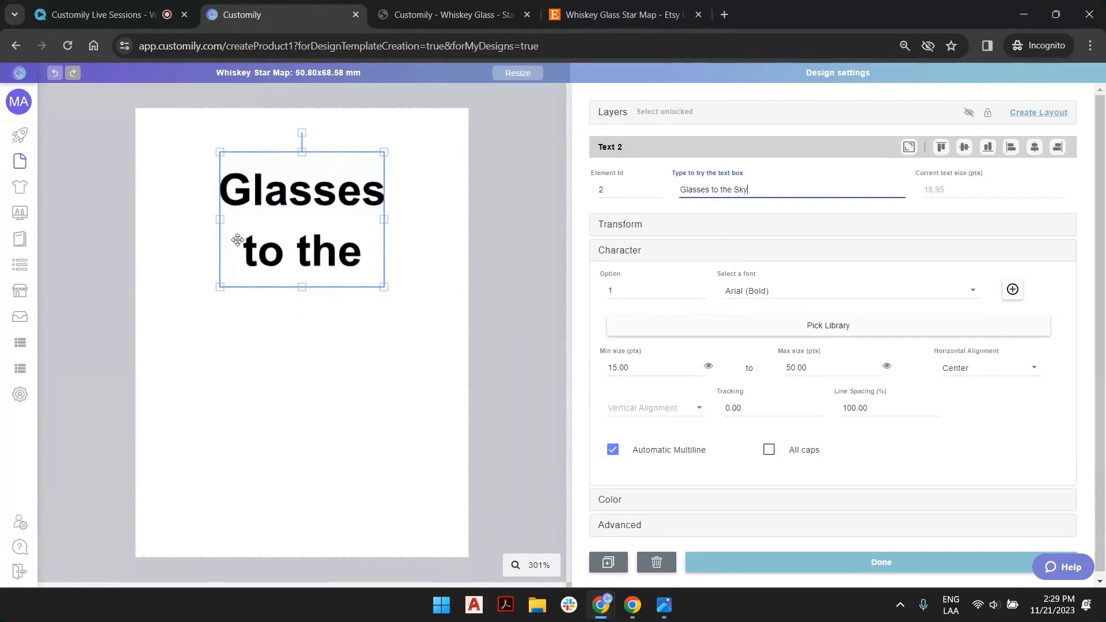
Step: Lower the text box's minimum text size to 10 pts
click(699, 370)
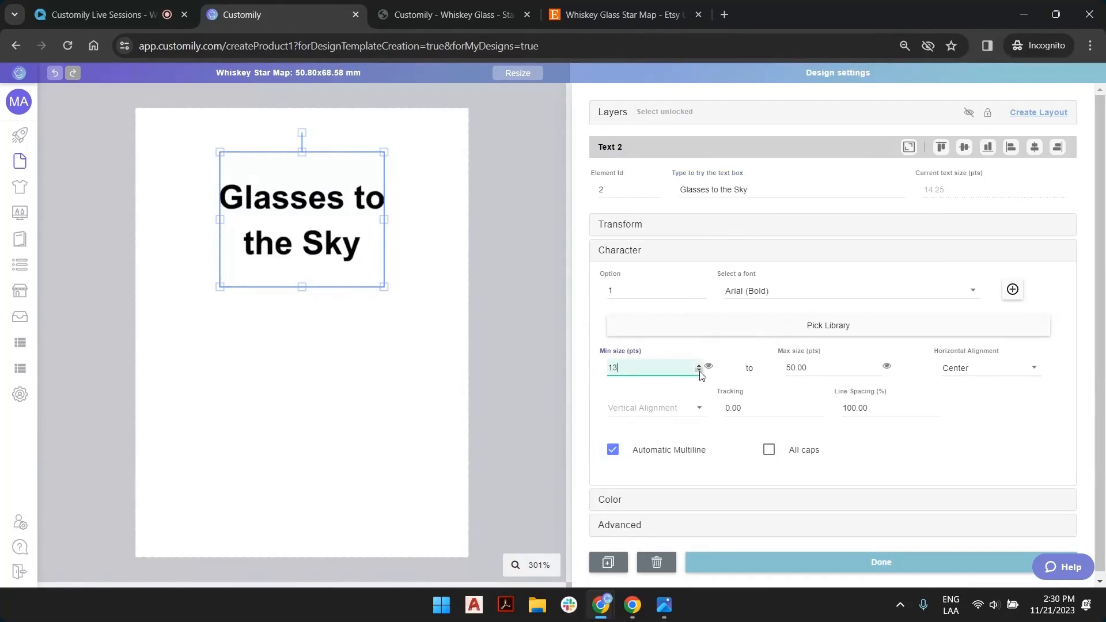
click(699, 371)
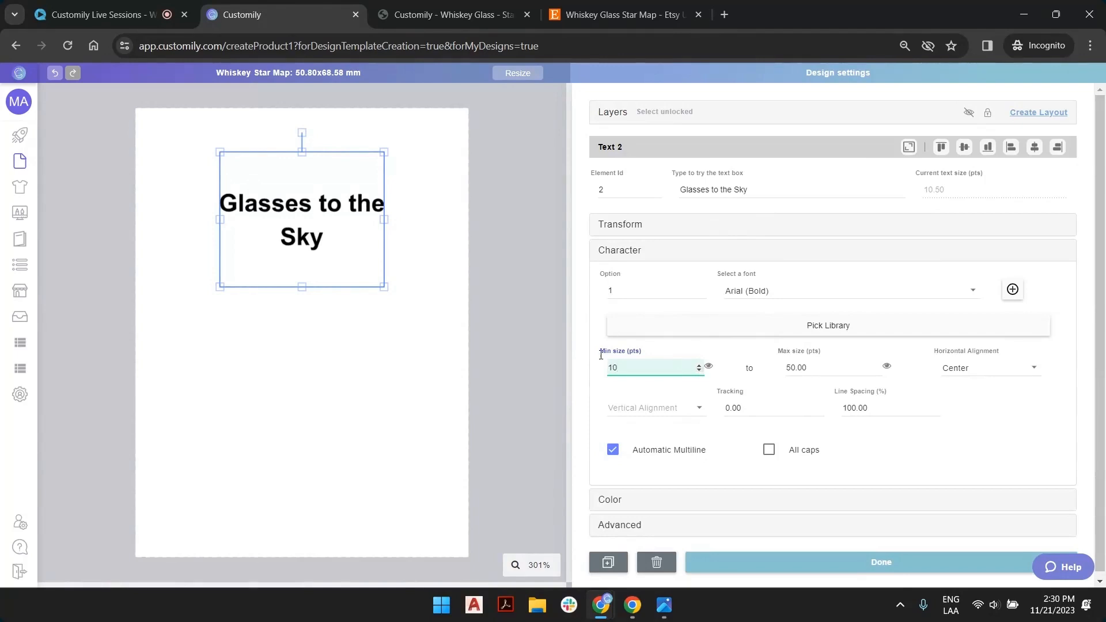
click(706, 372)
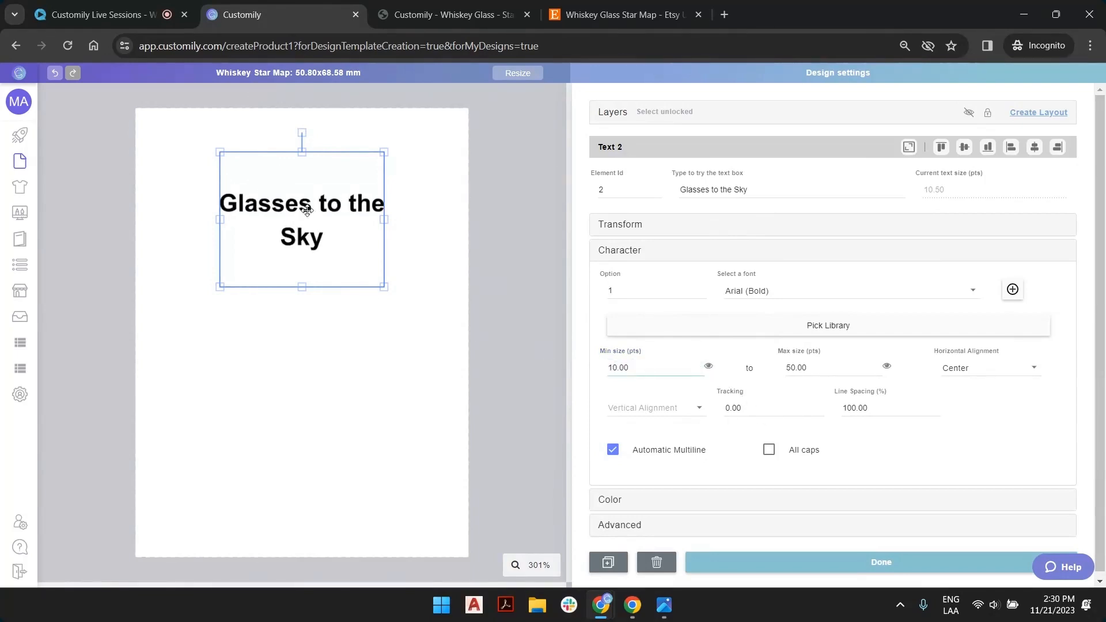
Step: Break the sample text into three lines: "Glasses", "to the" and "Sky"
triple_click(712, 187)
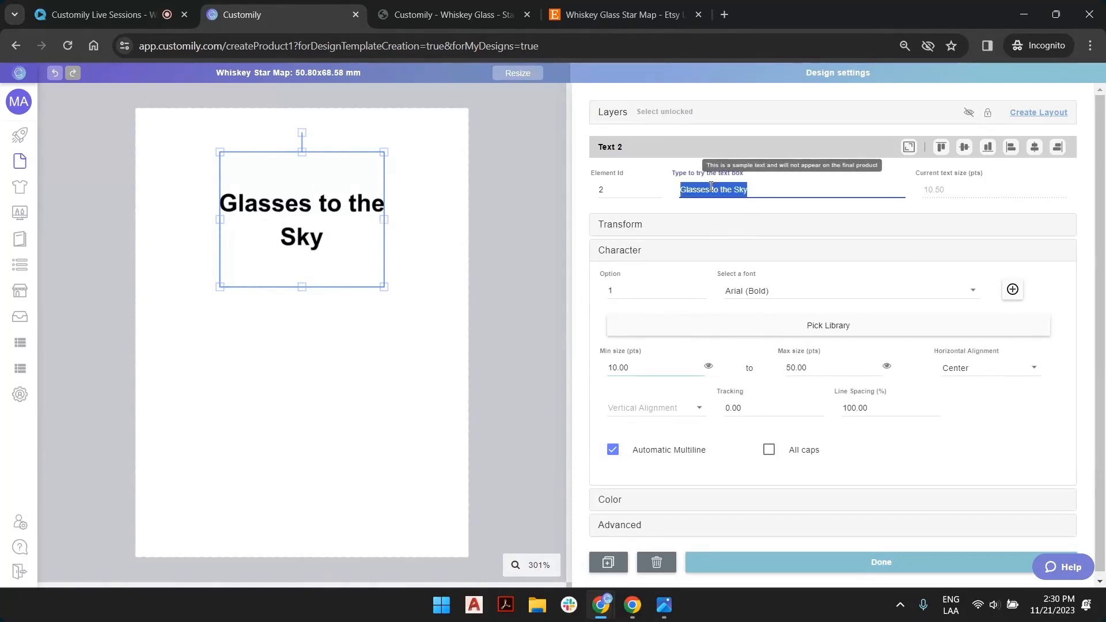
click(710, 189)
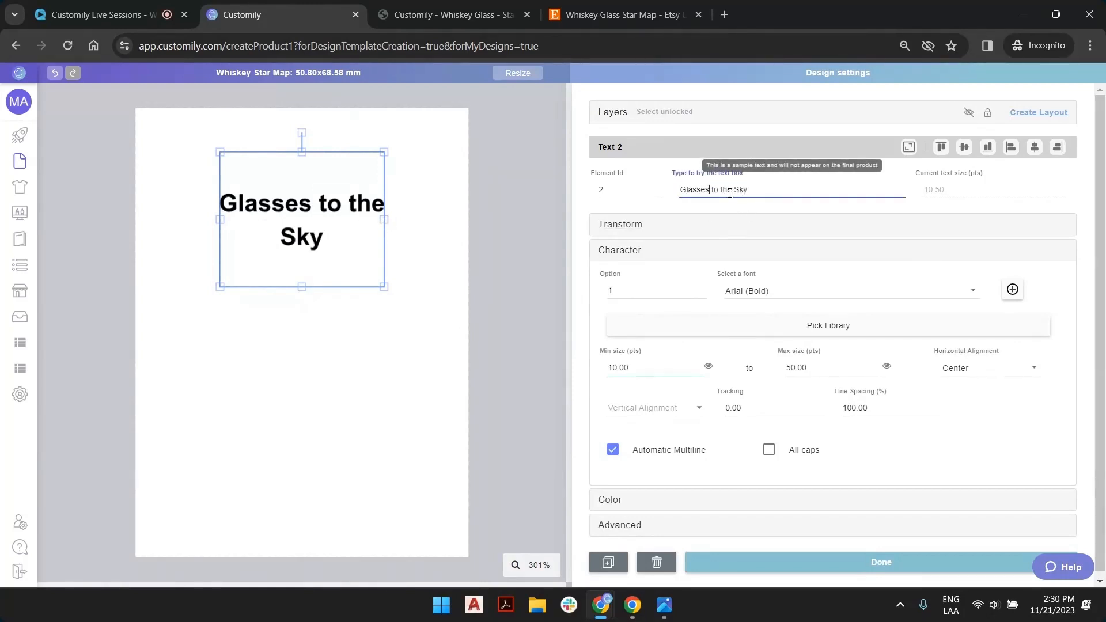
key(Return)
key(BackSpace)
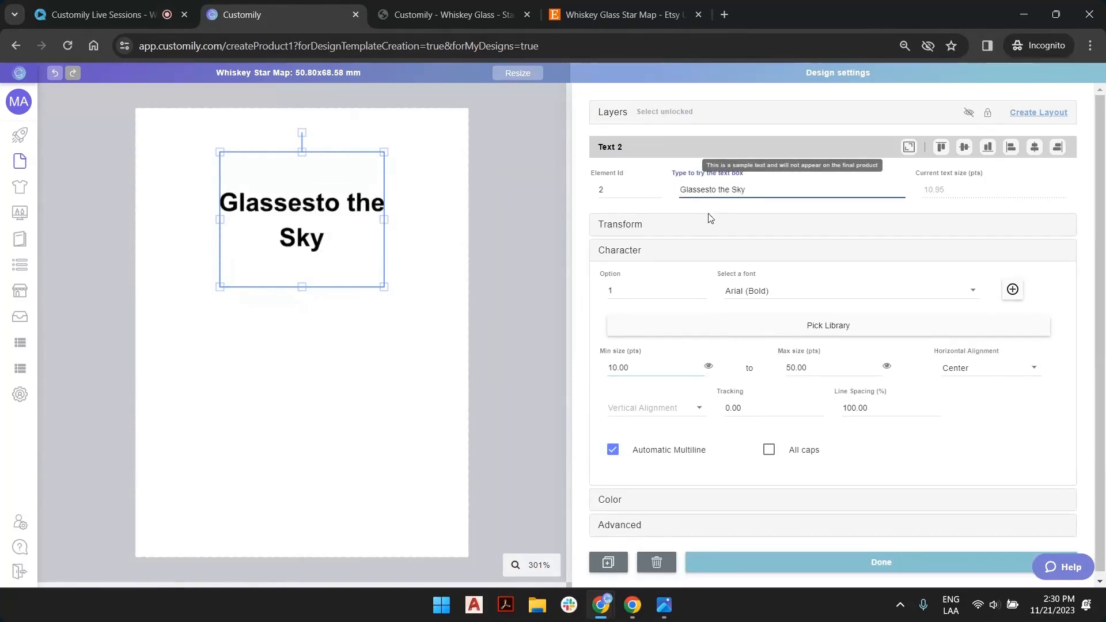
key(Return)
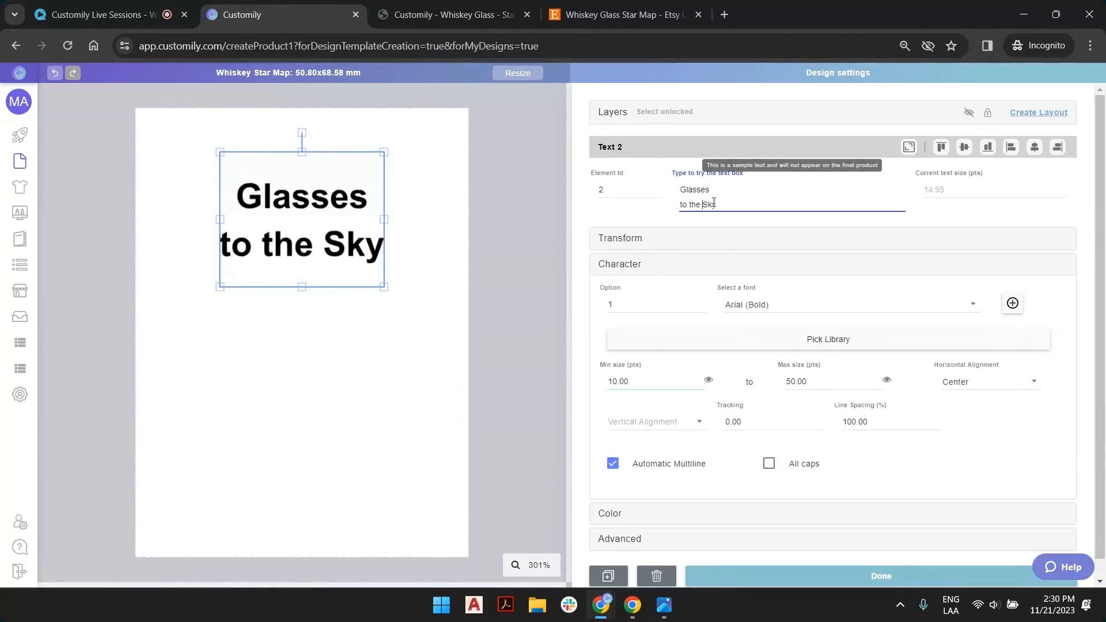
key(Return)
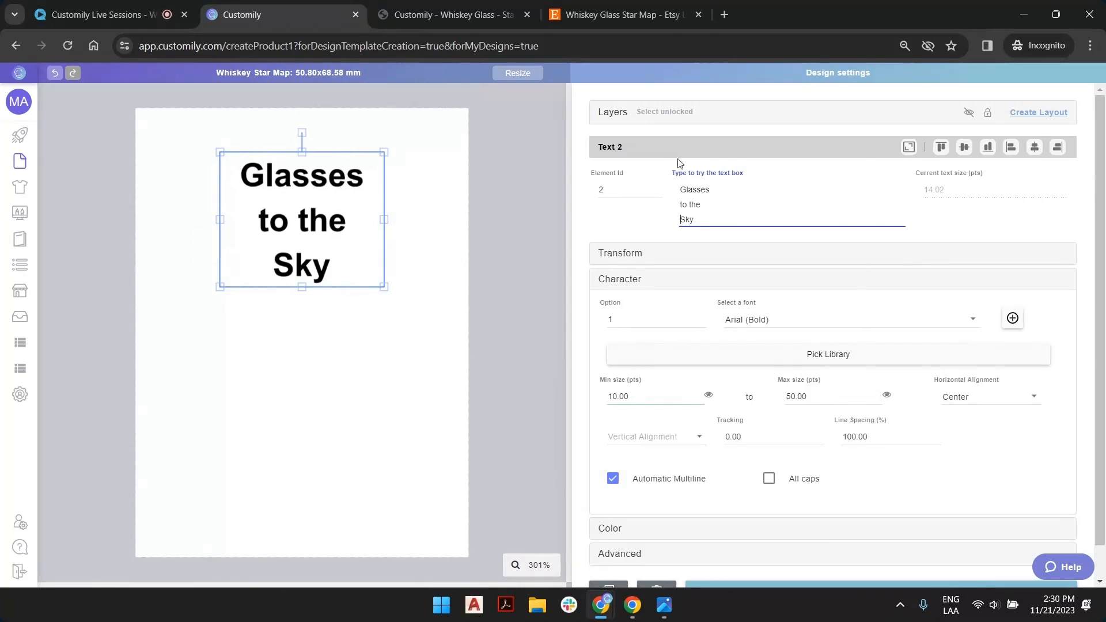
Step: Replace the sample text with "G" and set the maximum text size to 25 pts
click(712, 190)
key(ctrl+a)
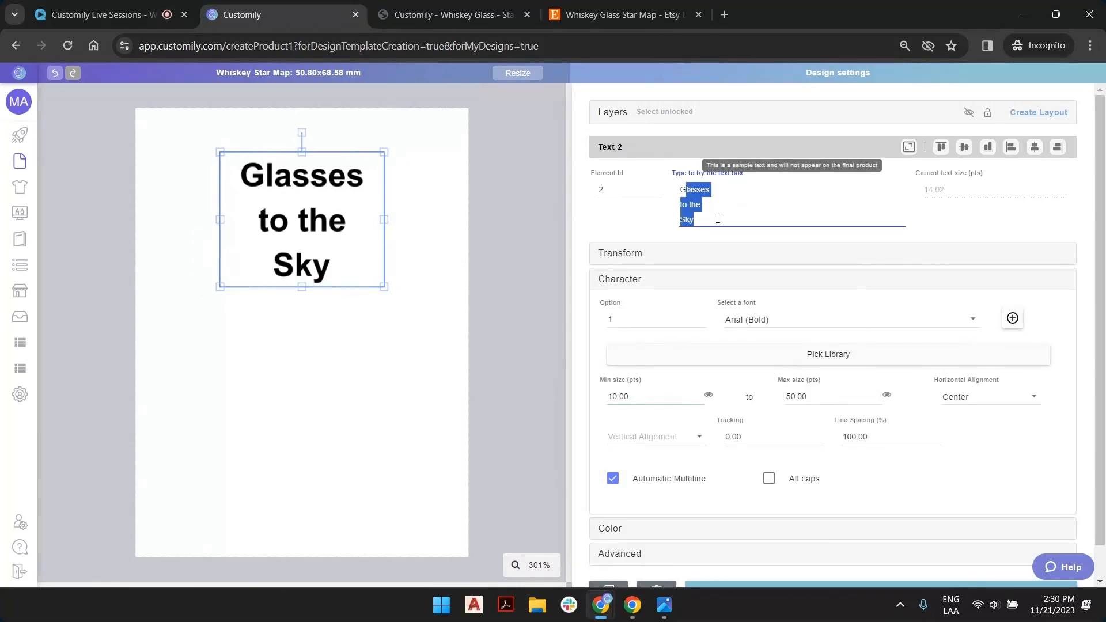
text(G)
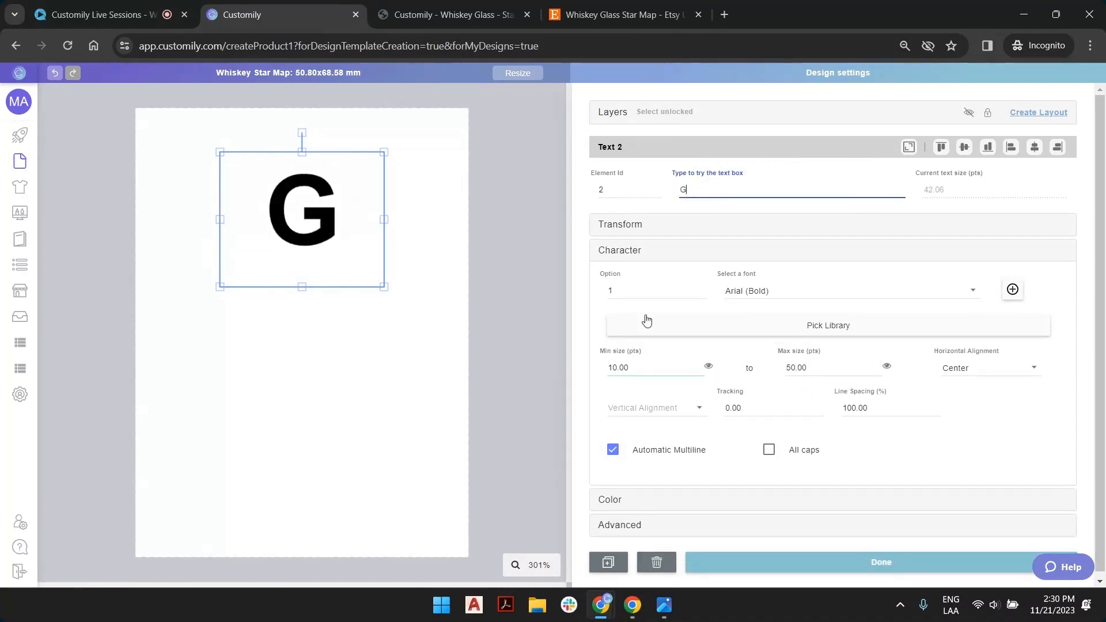
double_click(804, 366)
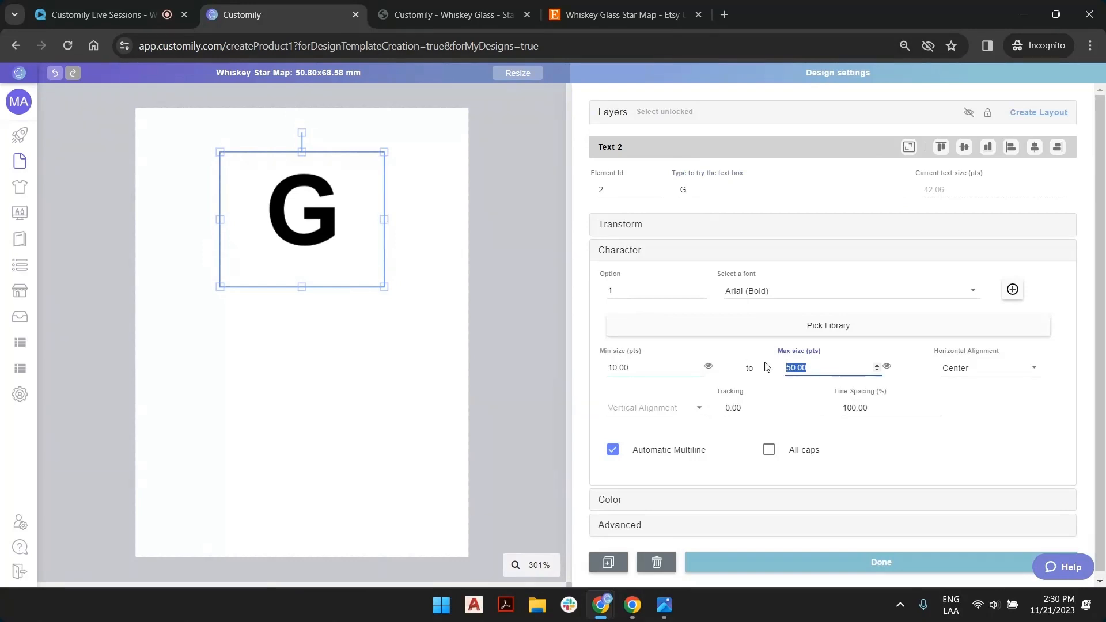
text(25)
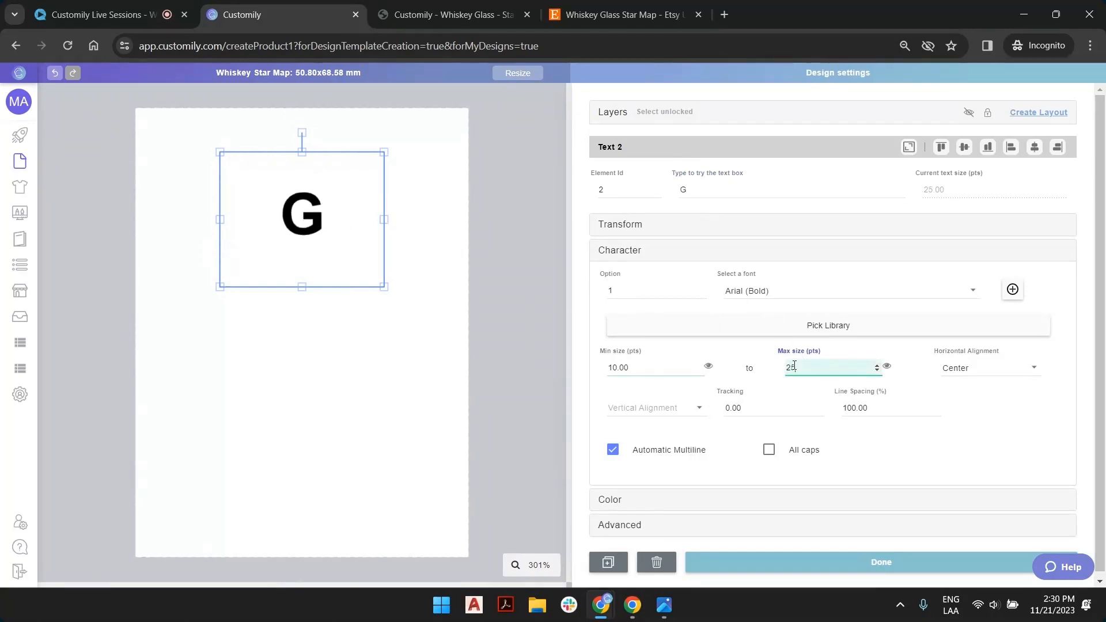
drag(804, 370, 784, 376)
Step: Try the sample text "Glasses to" in the text box, and shorten it to "Glass"
click(714, 188)
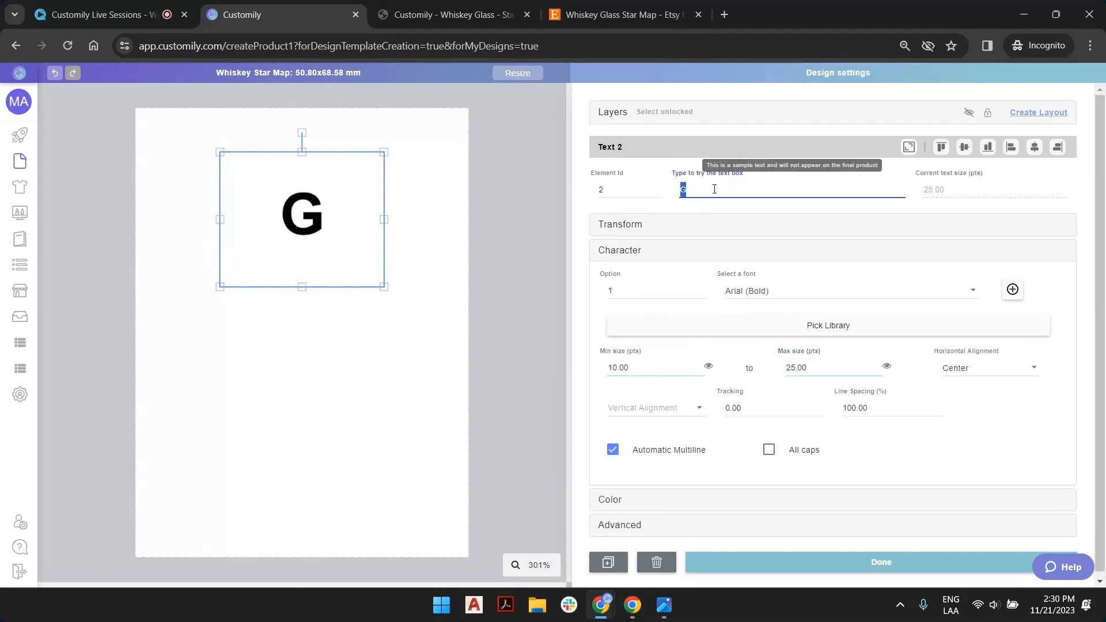
key(BackSpace)
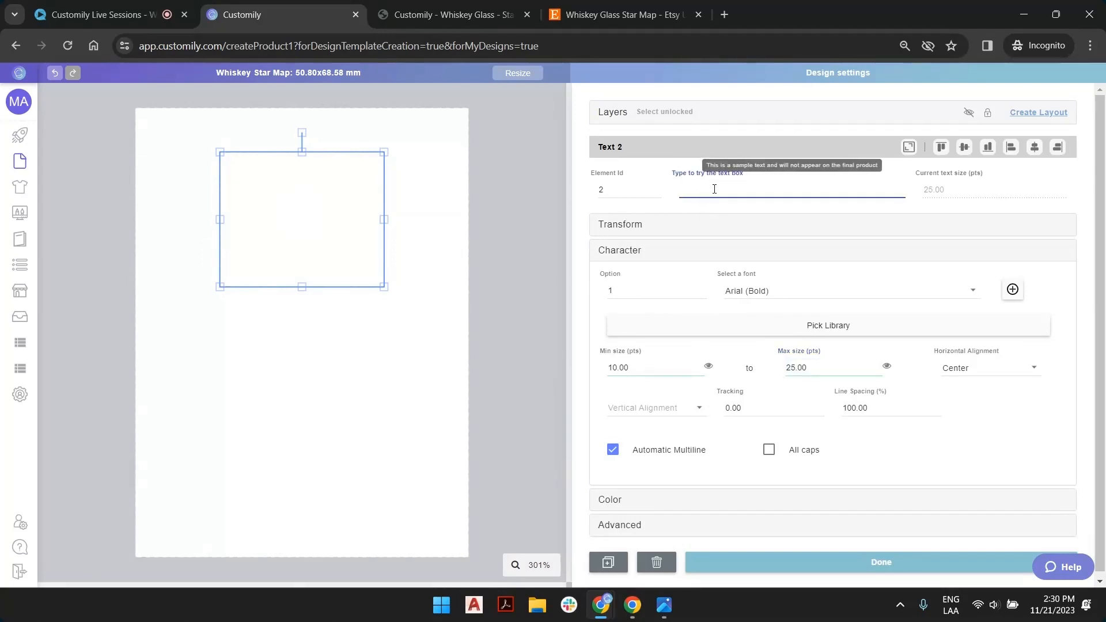
text(Re)
key(BackSpace)
key(BackSpace)
text(Glasses to)
key(BackSpace)
key(BackSpace)
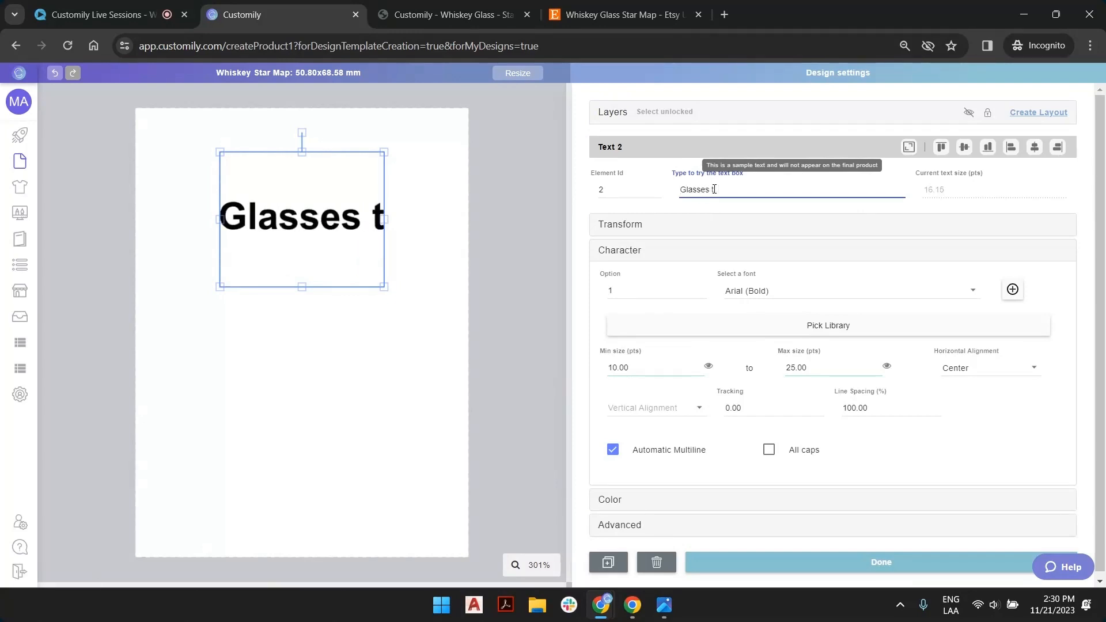
key(Return)
key(BackSpace)
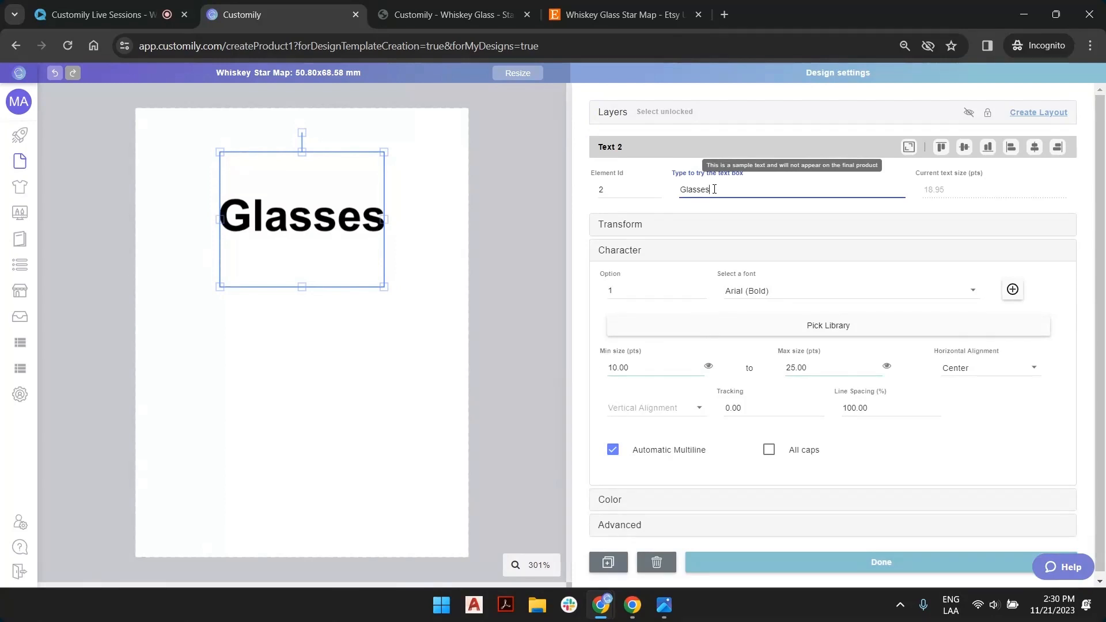
key(BackSpace)
key(BackSpace)
key(BackSpace)
key(BackSpace)
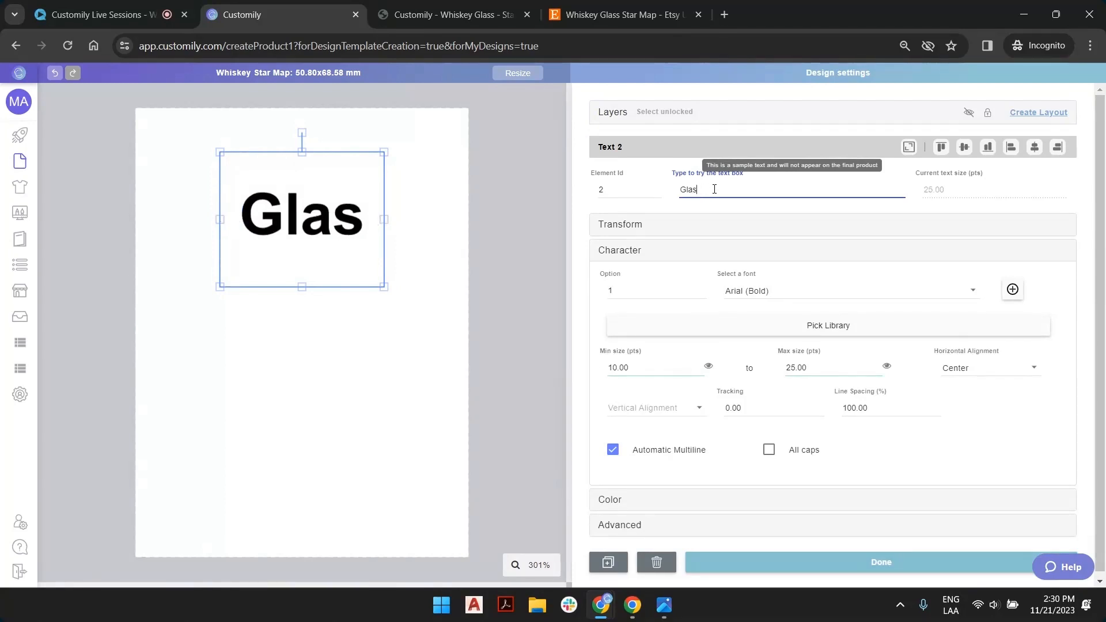
text(s)
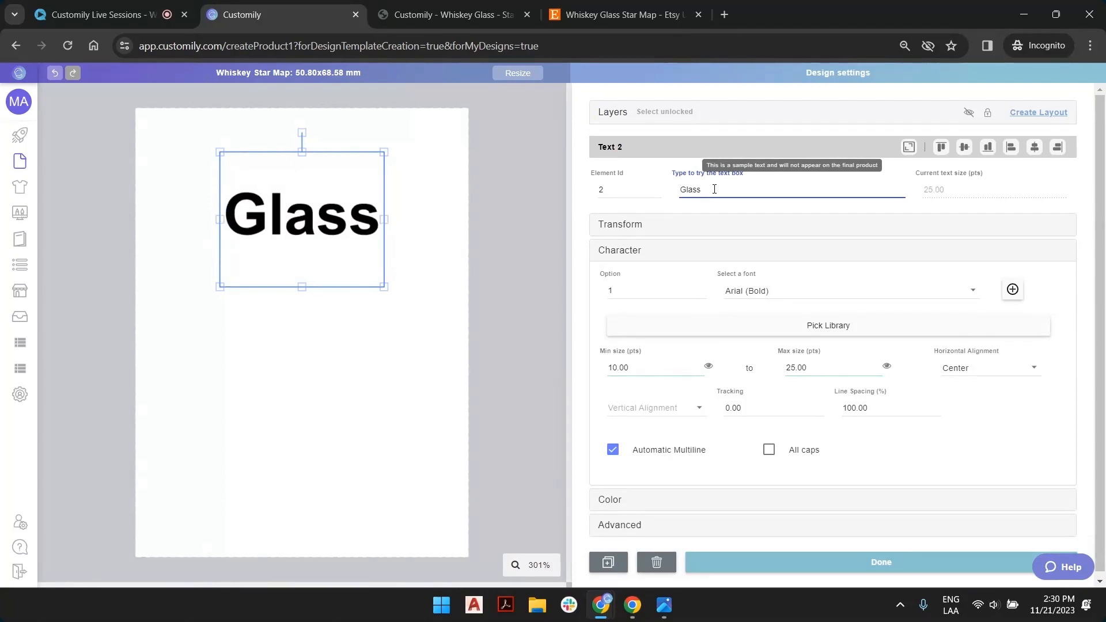
Step: Complete the sample text as three lines reading "Glasses", "to the" and "Sky"
text(es)
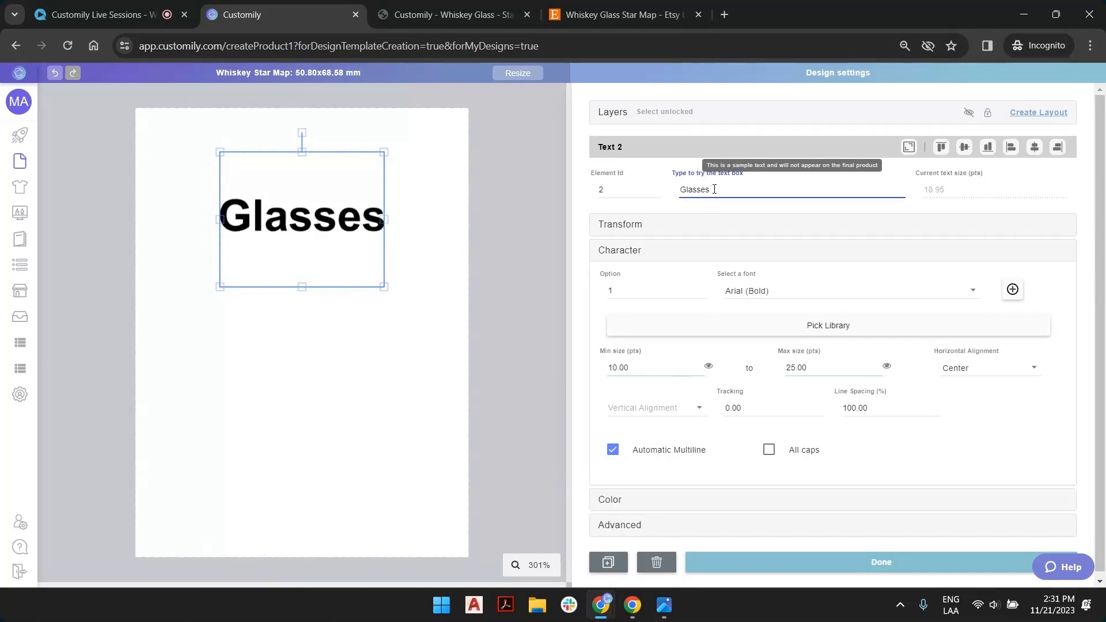
key(Return)
text(to the)
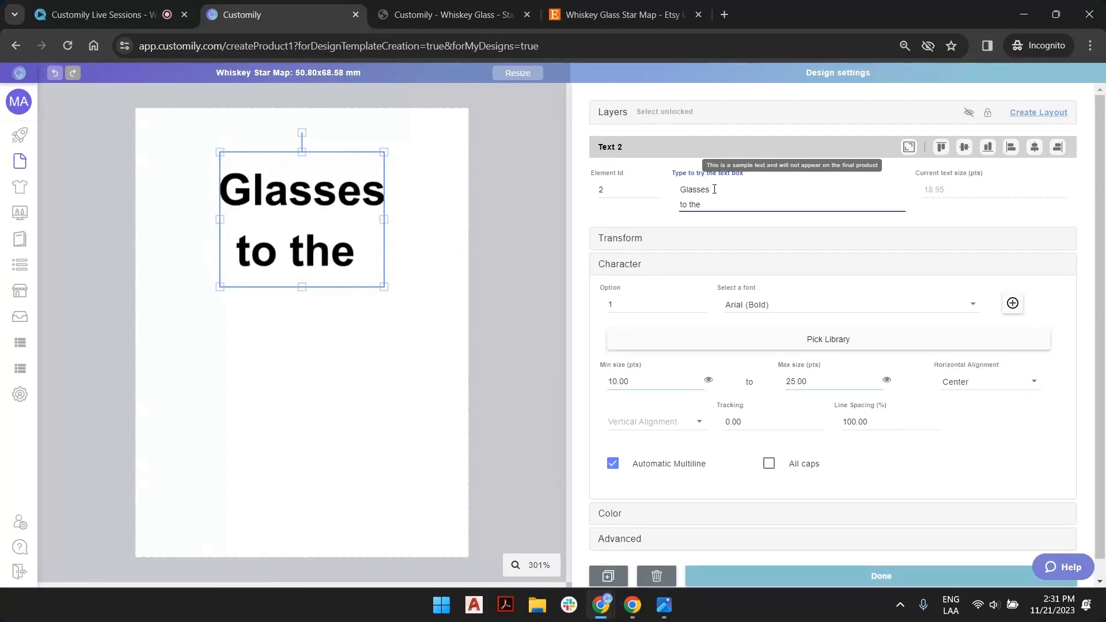
key(Return)
text(Sky)
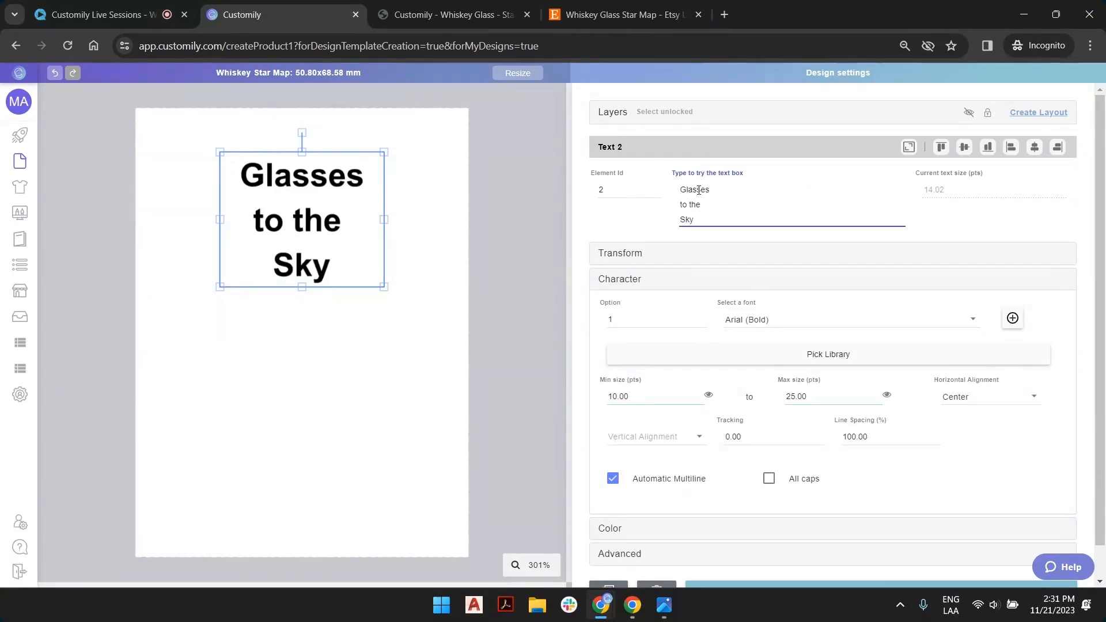
drag(684, 196, 704, 222)
click(715, 218)
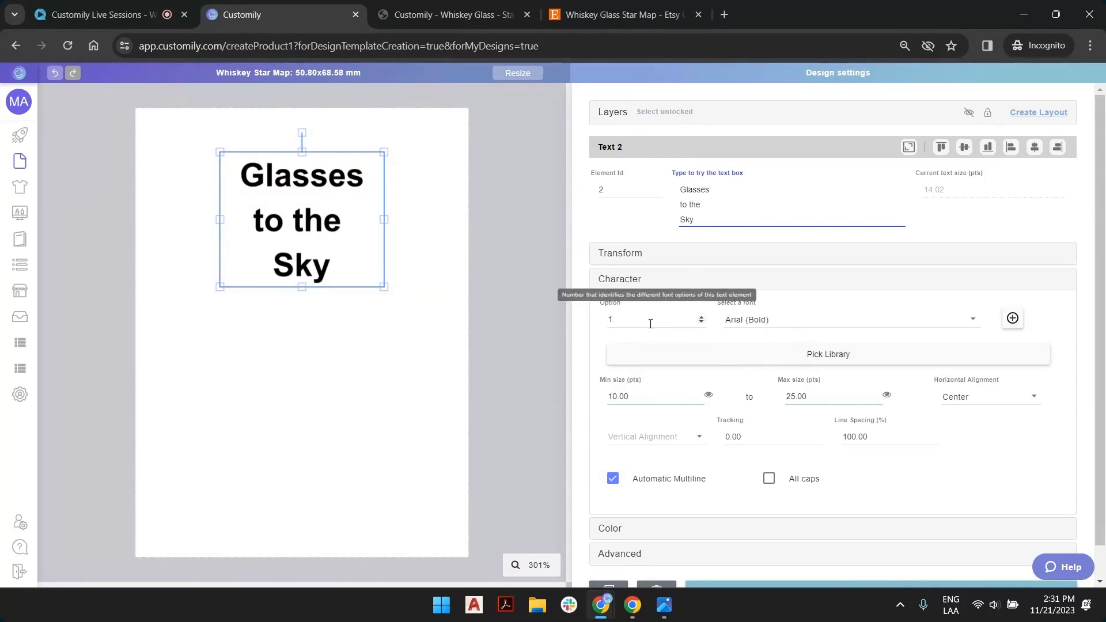
Step: Look through the available fonts and the dialog for uploading a font file, leaving the text box's font as it is
click(612, 322)
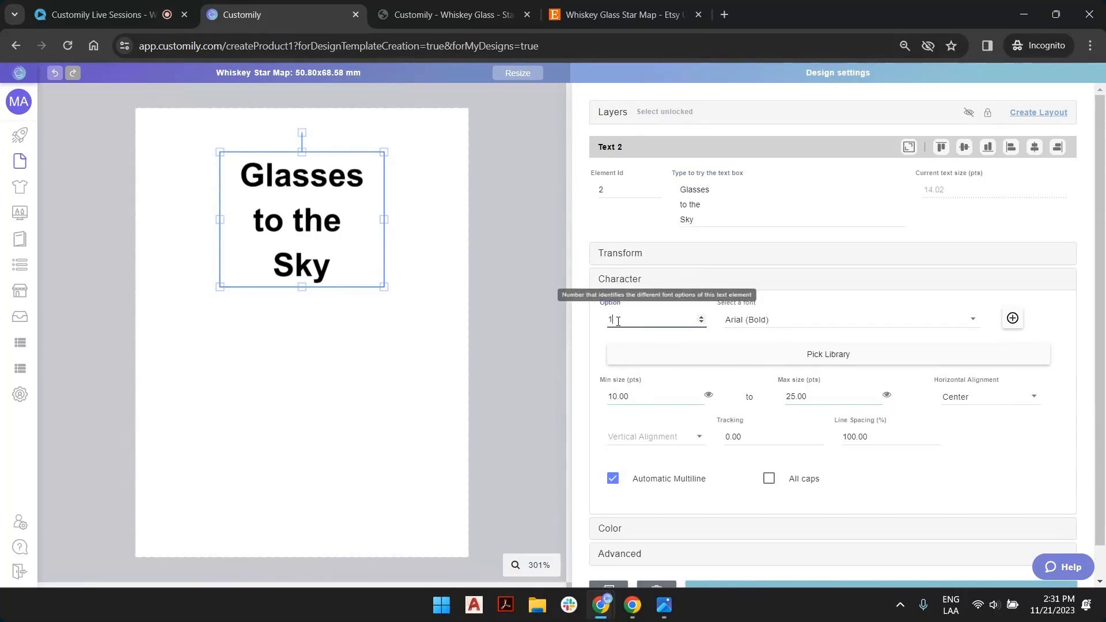
click(774, 317)
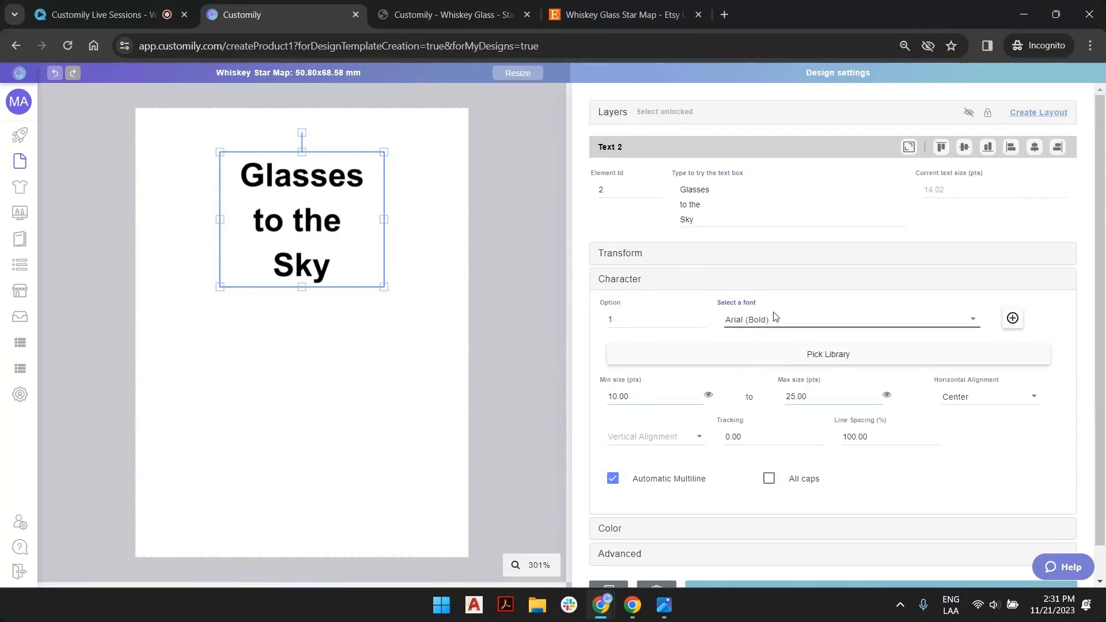
click(775, 318)
scroll(891, 287, up, 3)
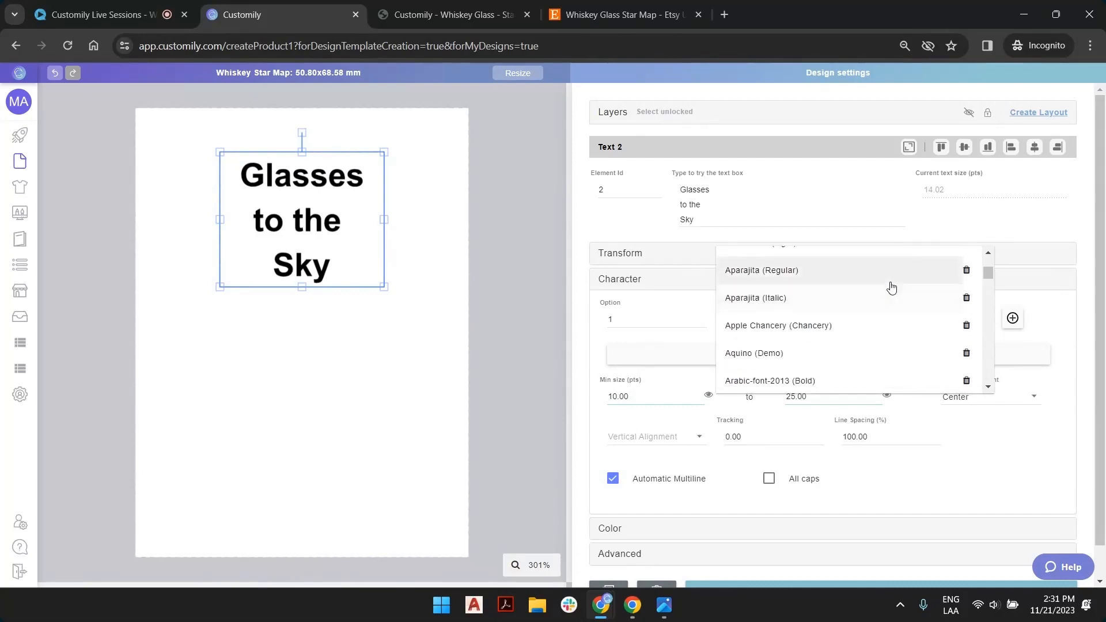
scroll(892, 287, down, 5)
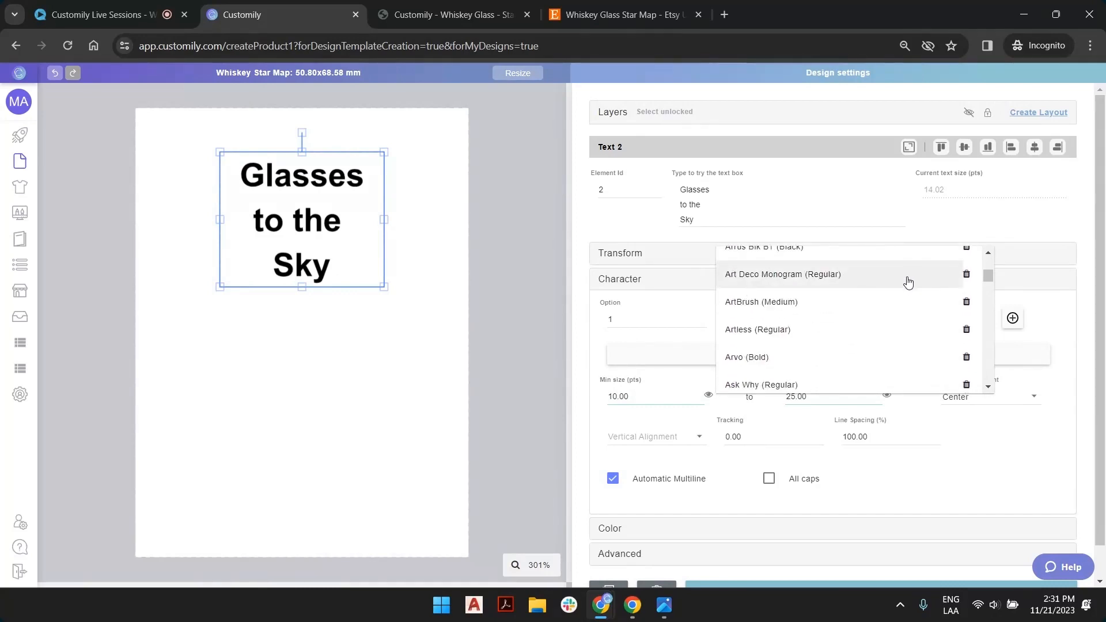
scroll(908, 281, up, 2)
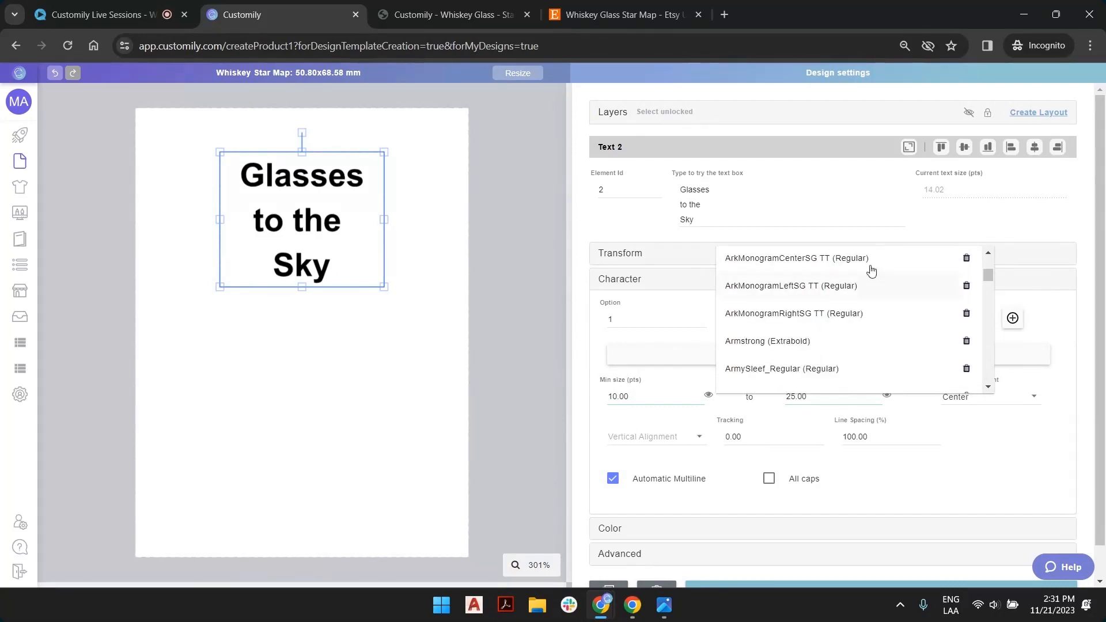
click(1012, 318)
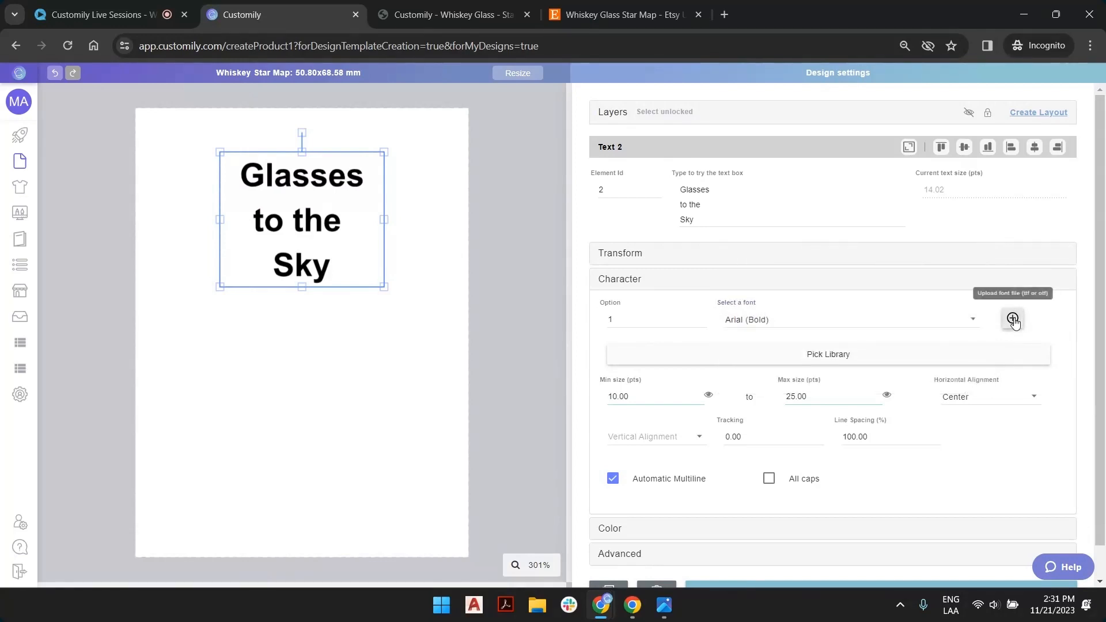
click(1013, 319)
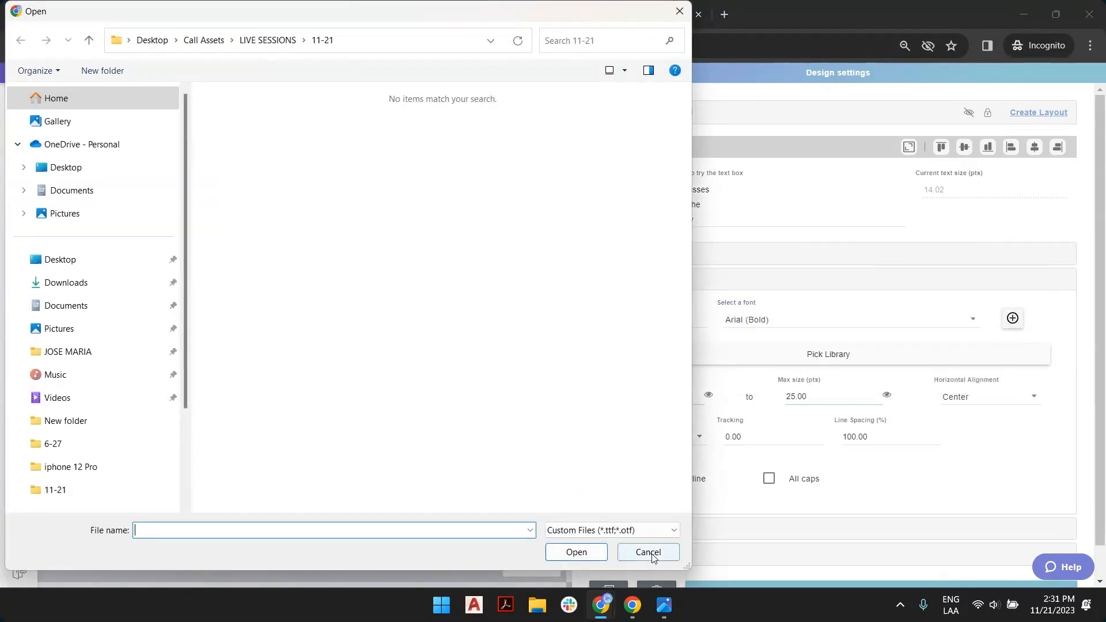
click(647, 552)
Step: Assign the Cinzel (Regular) font to font option 1 of the text box and acknowledge the save
click(795, 327)
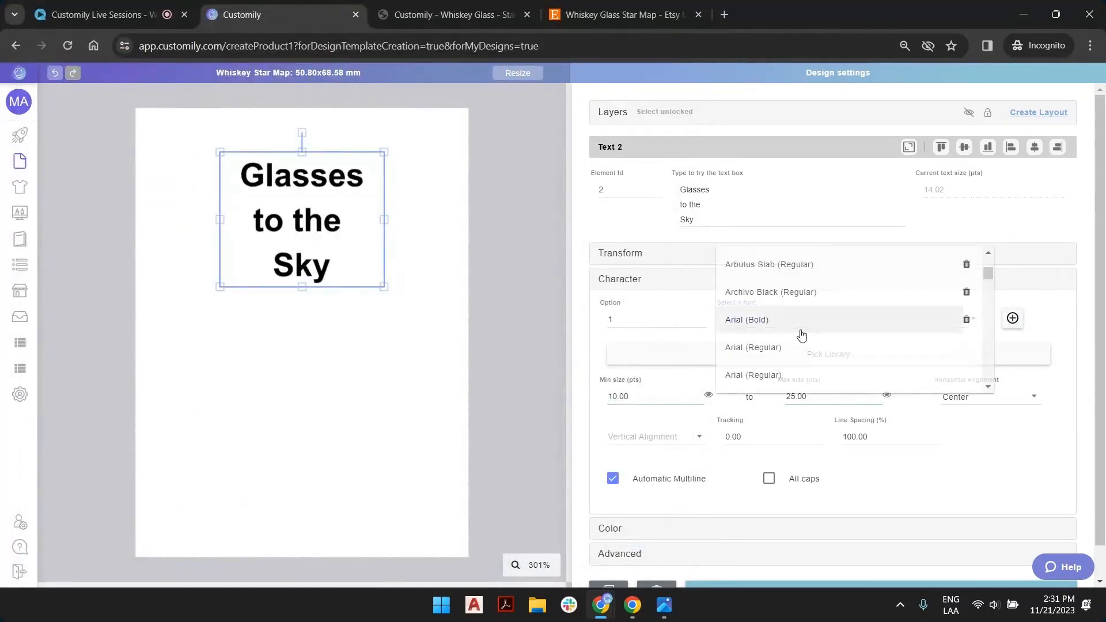
scroll(816, 292, down, 10)
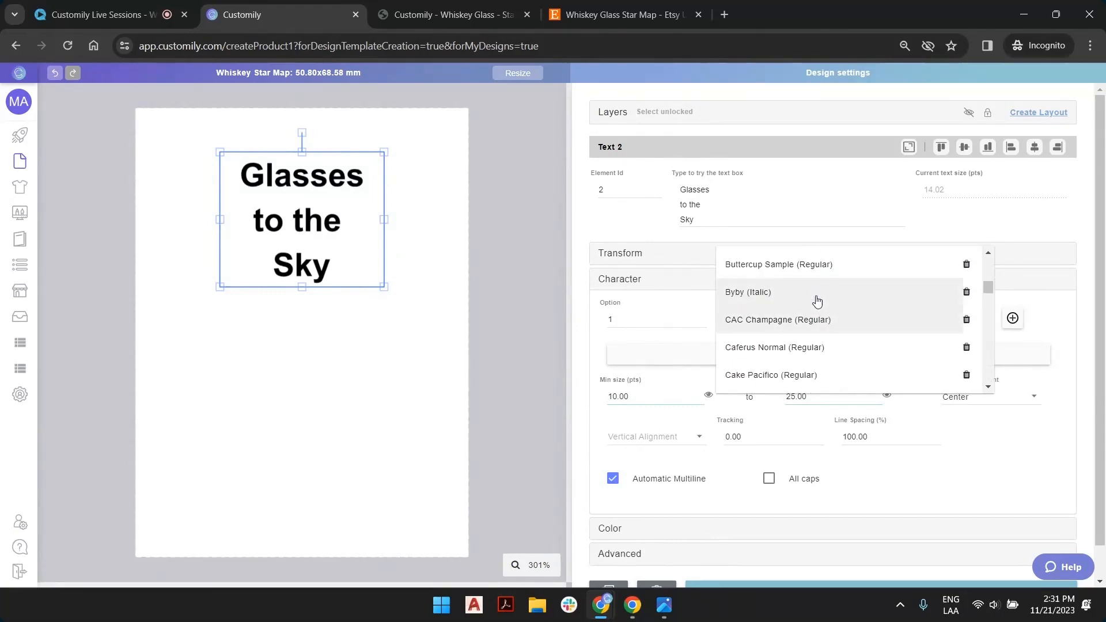
scroll(817, 299, down, 3)
scroll(806, 332, down, 15)
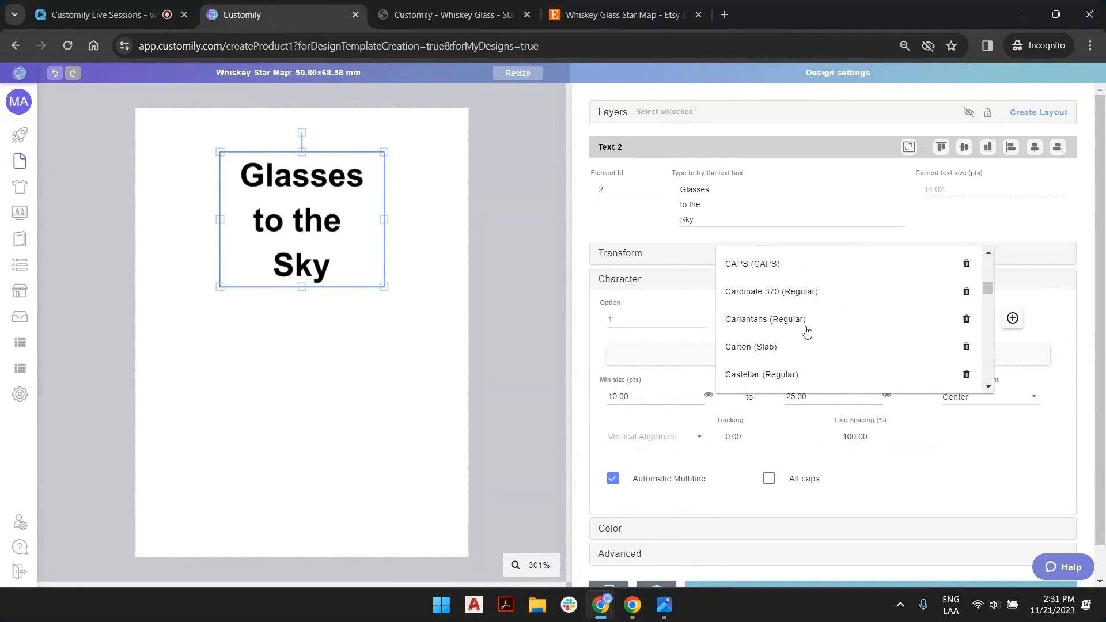
scroll(807, 319, up, 3)
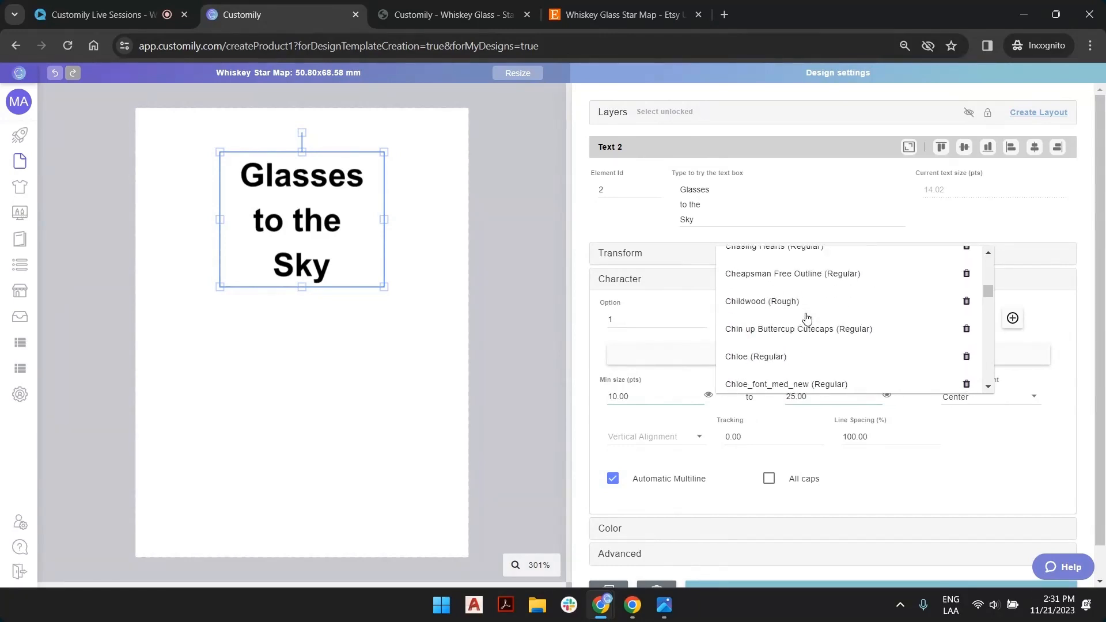
scroll(807, 319, up, 2)
scroll(805, 316, down, 12)
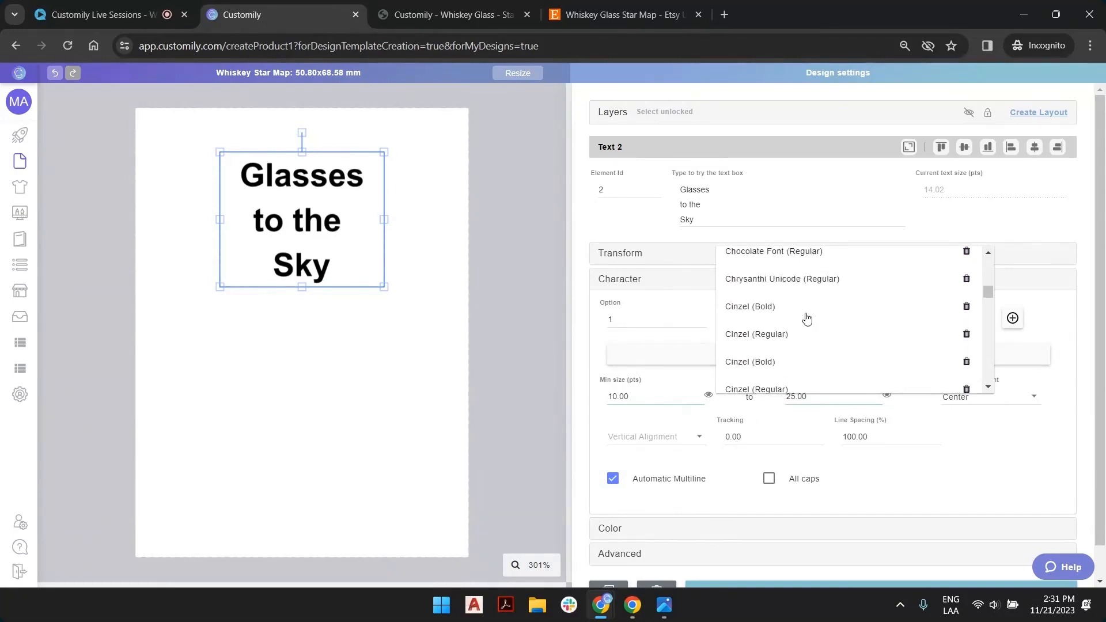
scroll(783, 299, up, 1)
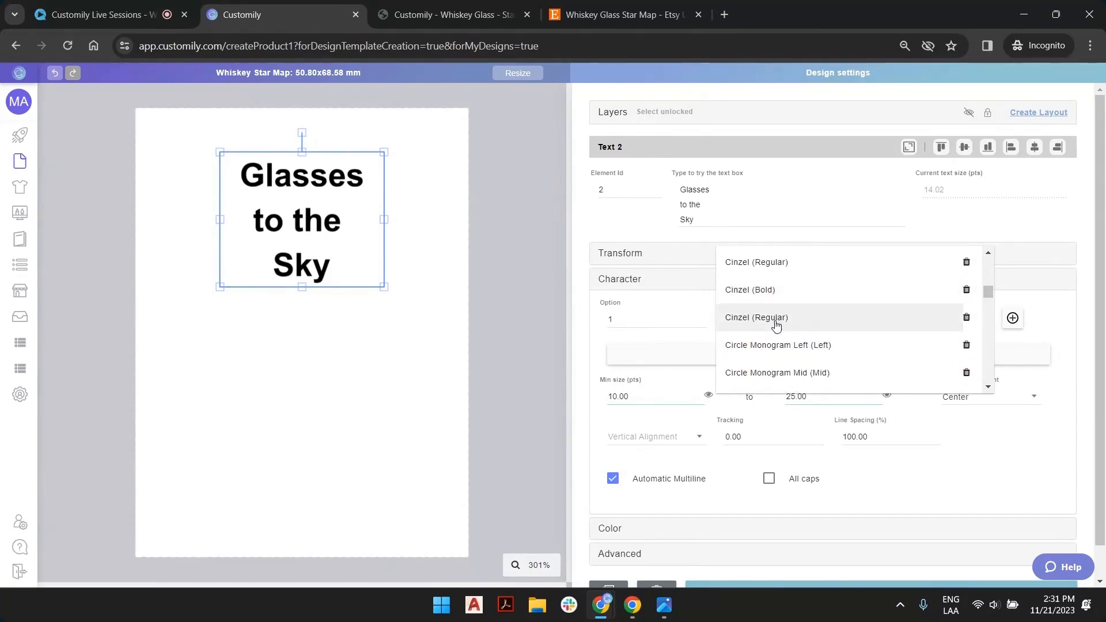
click(776, 318)
click(603, 349)
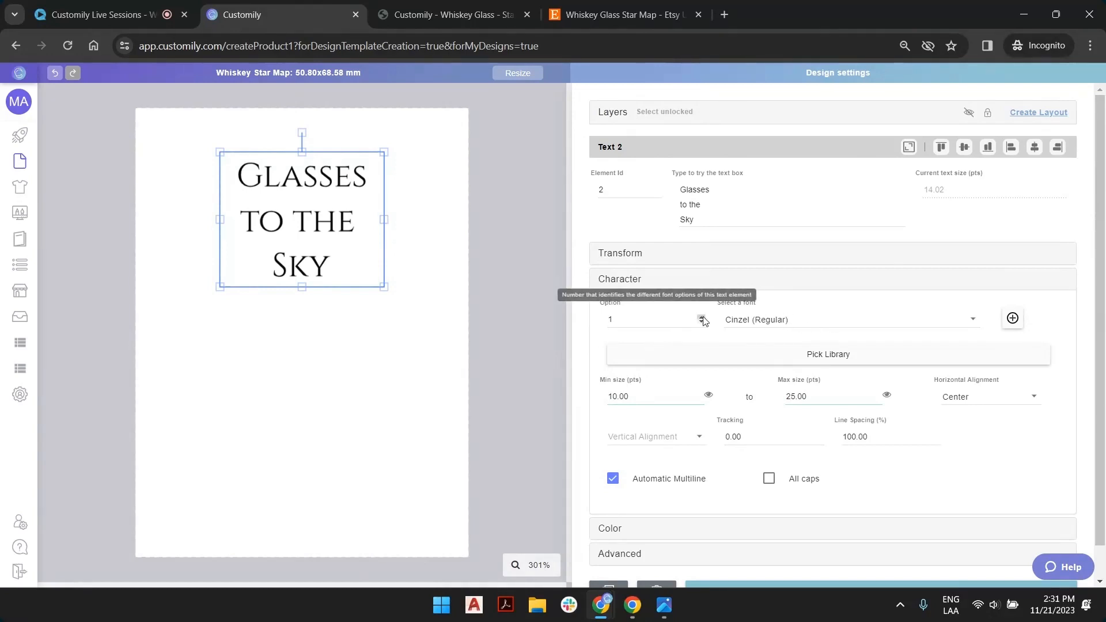
Step: Add a font option 2 to the text box using Viking-Normal (Regular)
click(701, 318)
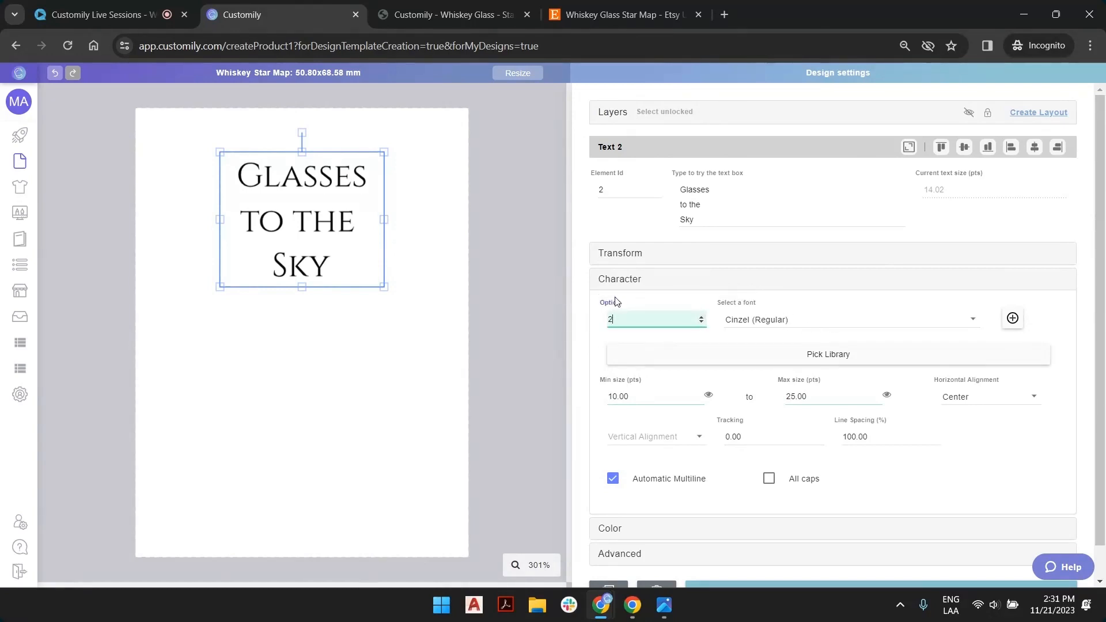
click(760, 323)
click(761, 322)
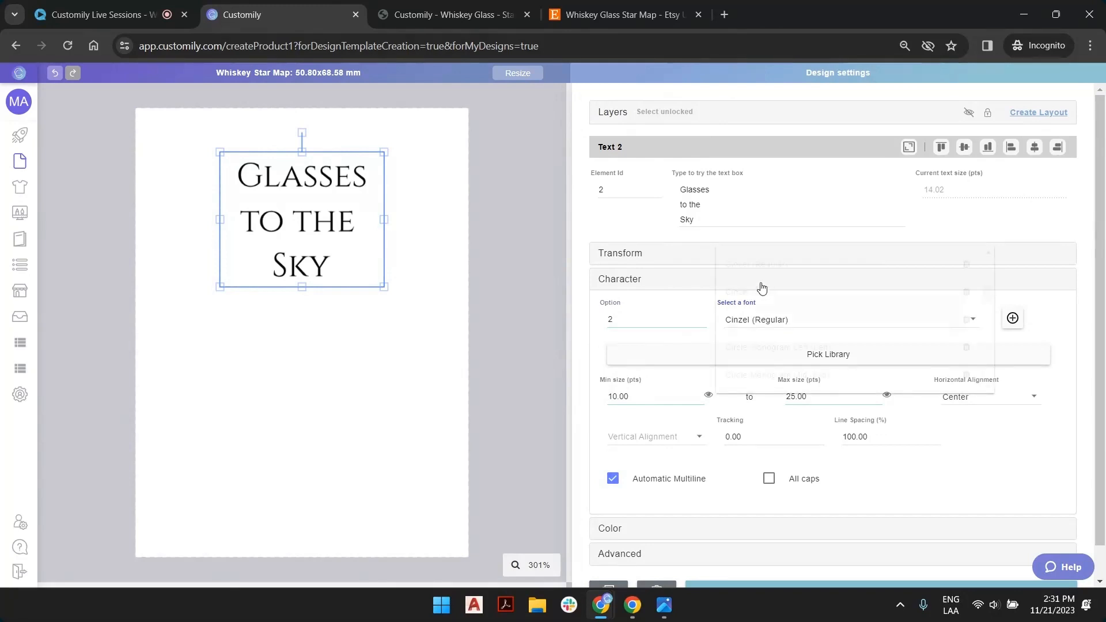
scroll(770, 274, down, 15)
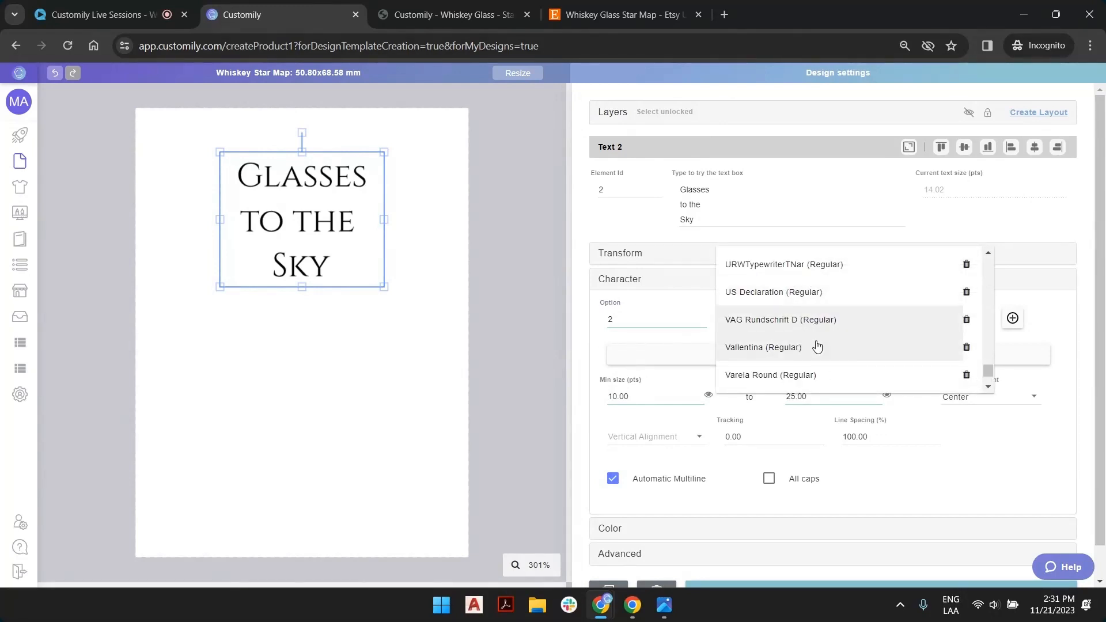
scroll(806, 316, down, 5)
scroll(804, 311, down, 2)
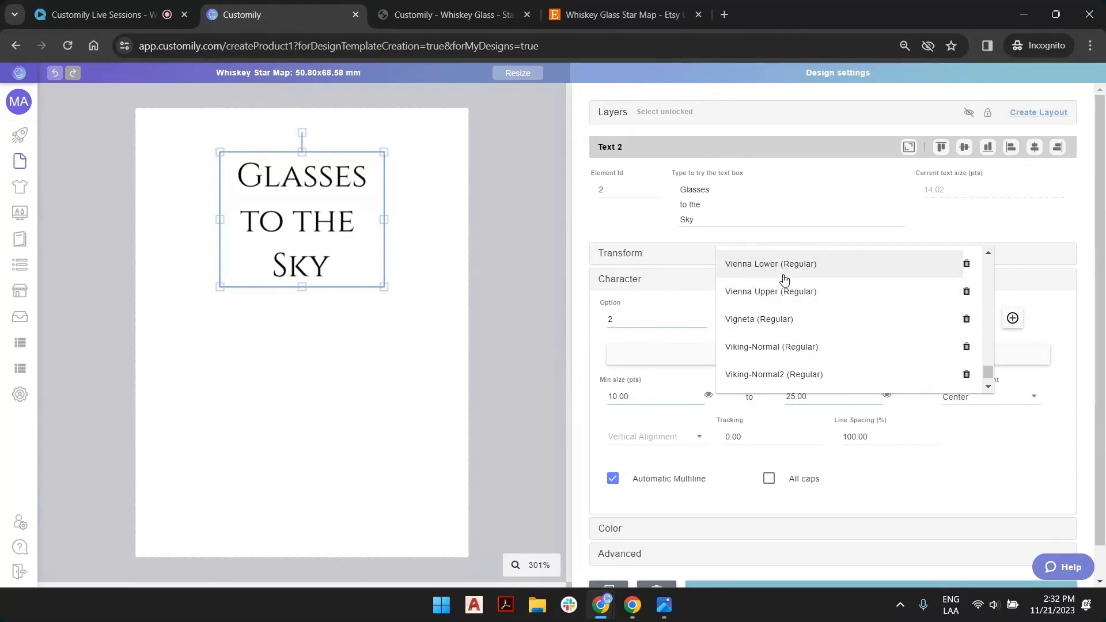
click(780, 345)
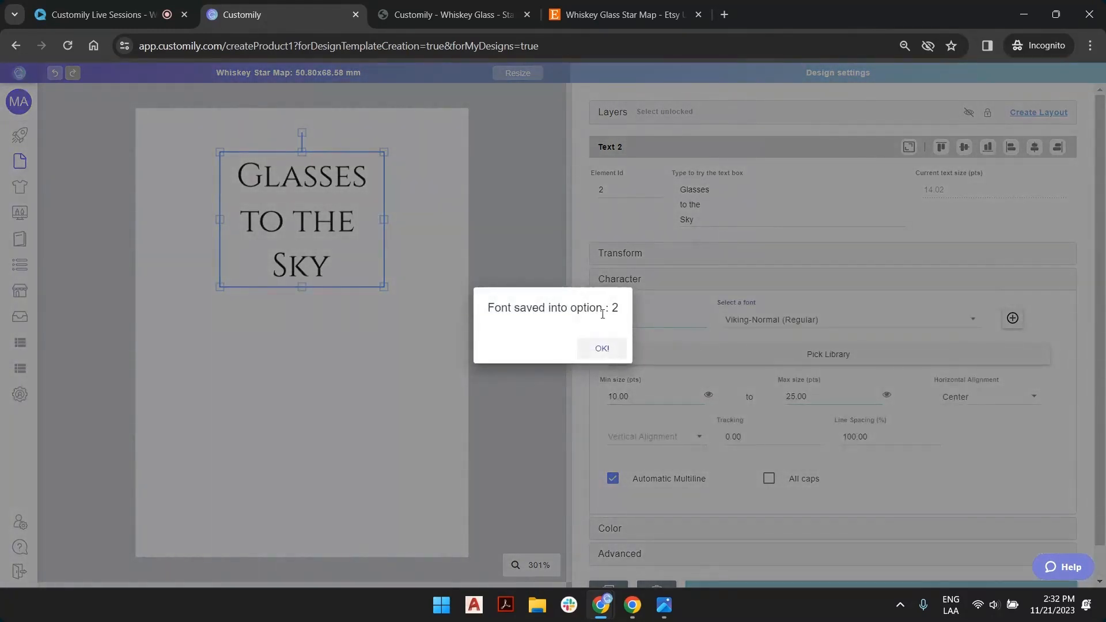
click(602, 348)
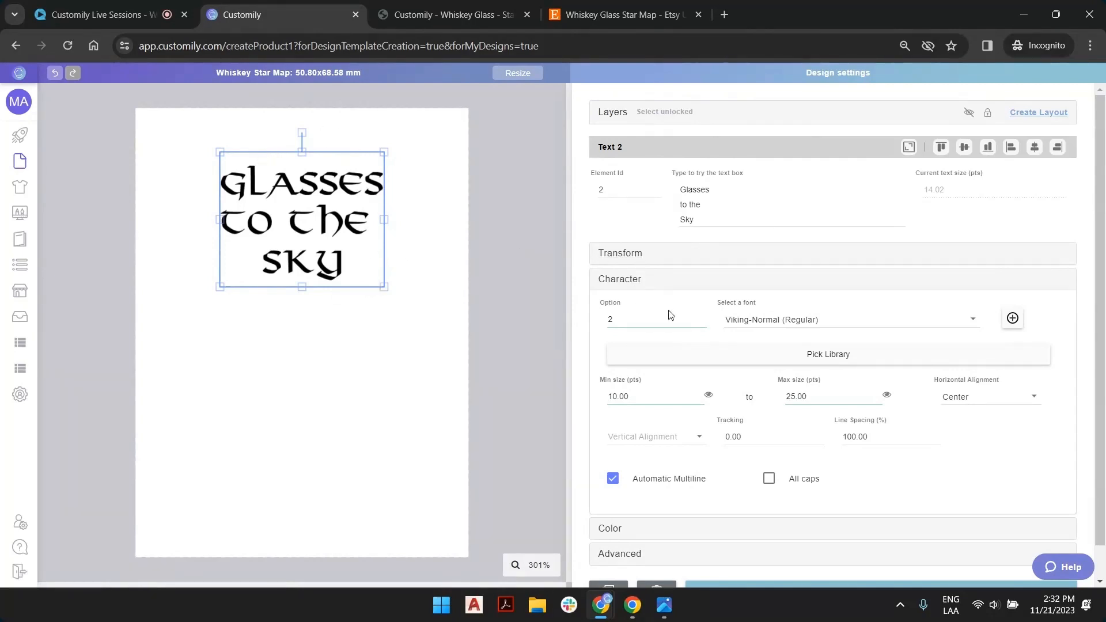
Step: Toggle between the text box's two font options and leave option 1 active
click(701, 323)
click(700, 317)
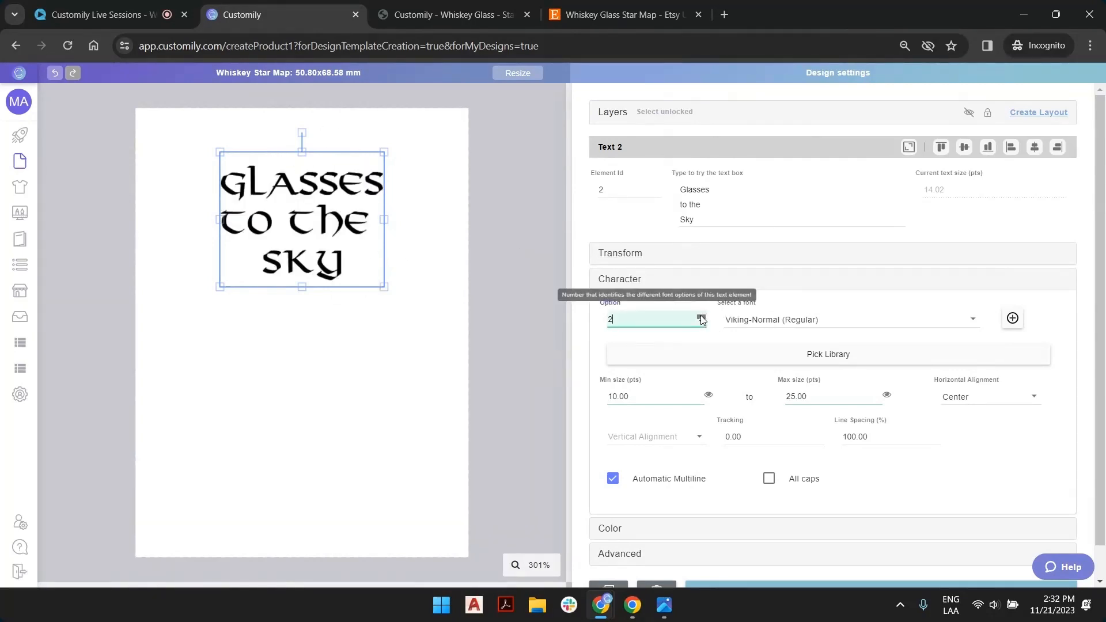
click(702, 324)
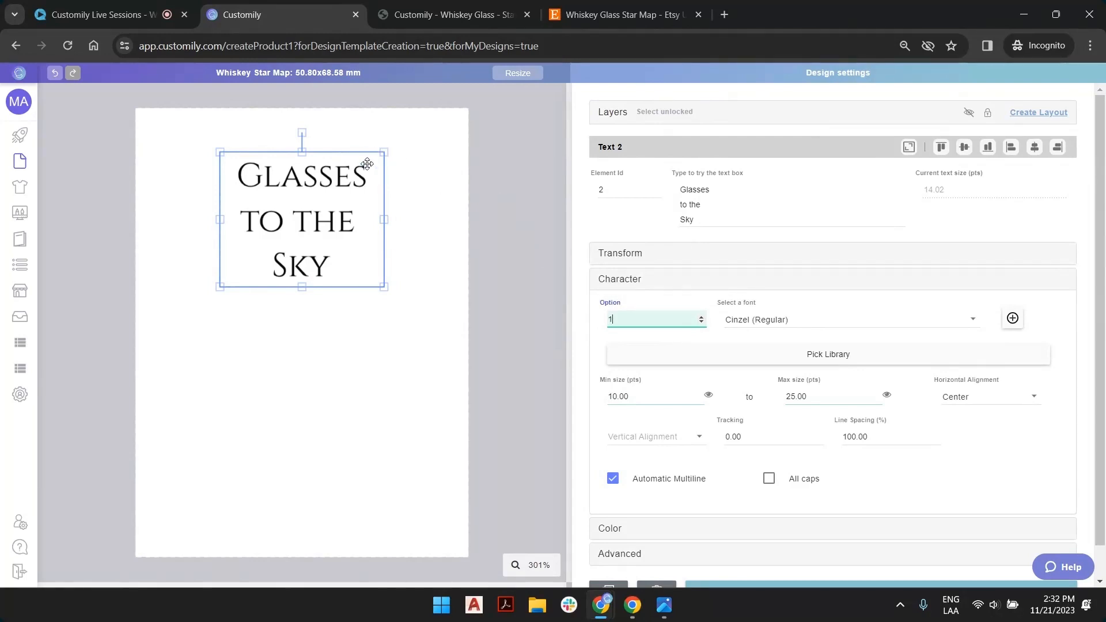
Step: Set the text's fill color option 1 to white (FFFFFF), sampling it from the canvas and saving it
click(721, 529)
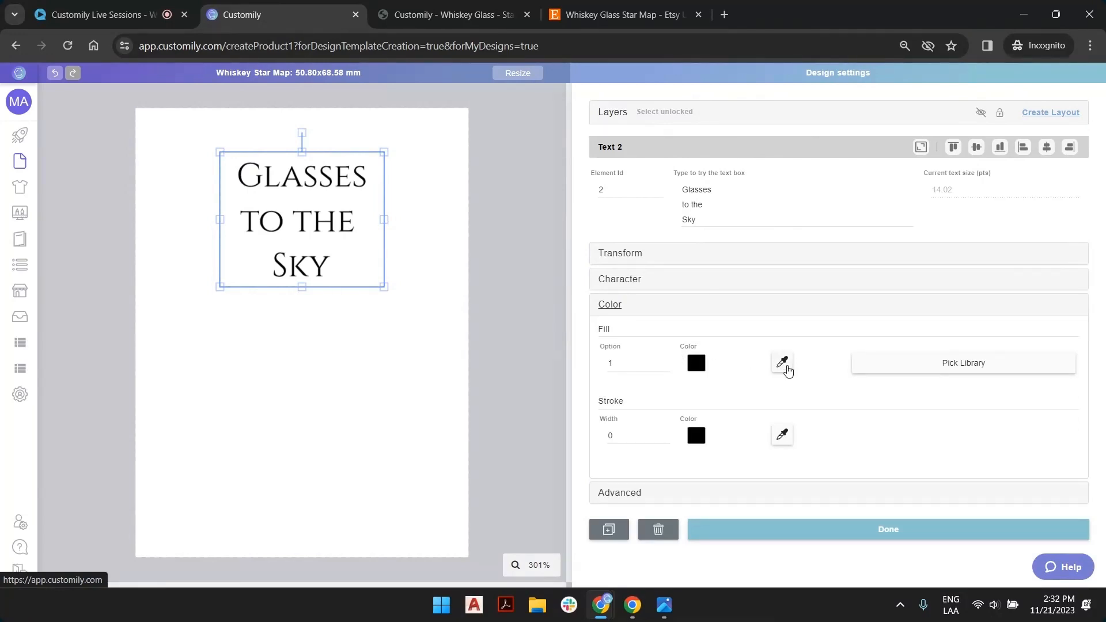
click(787, 369)
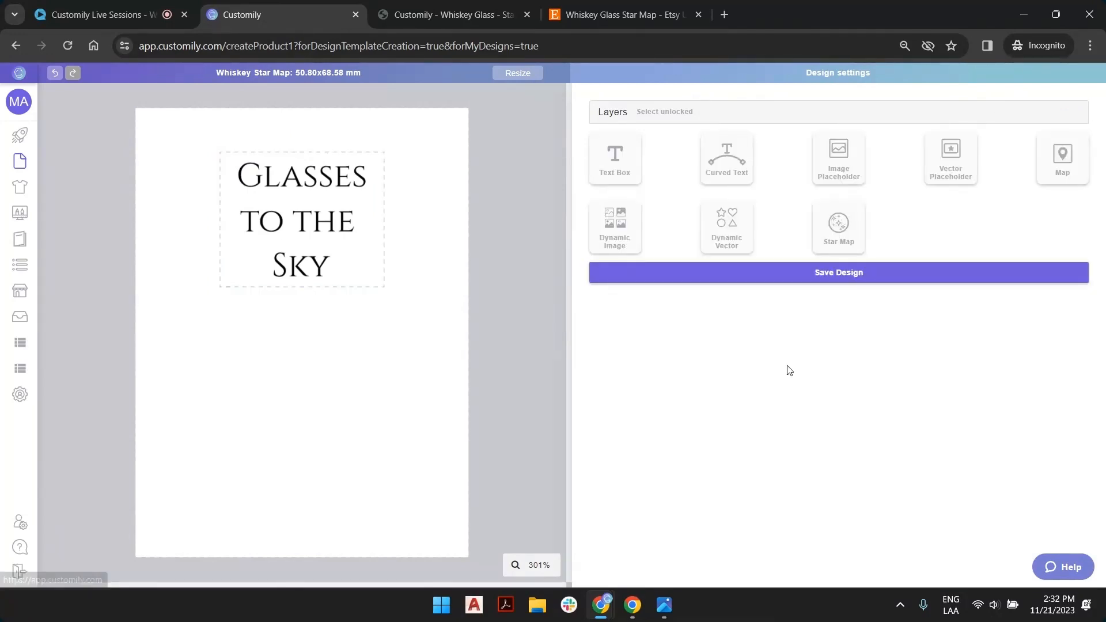
click(303, 231)
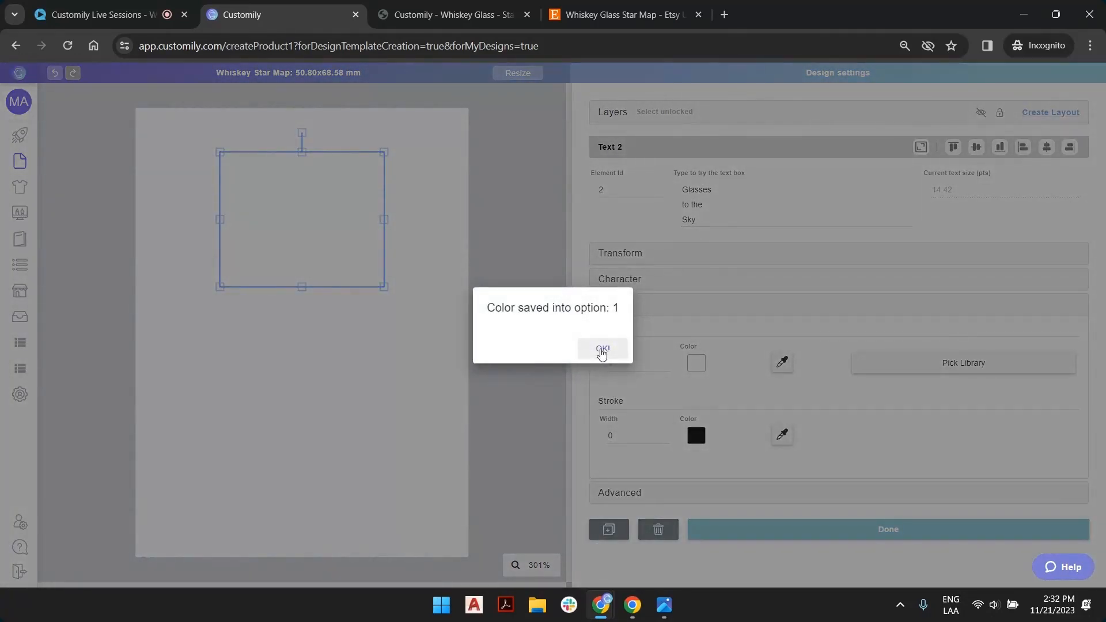
click(603, 348)
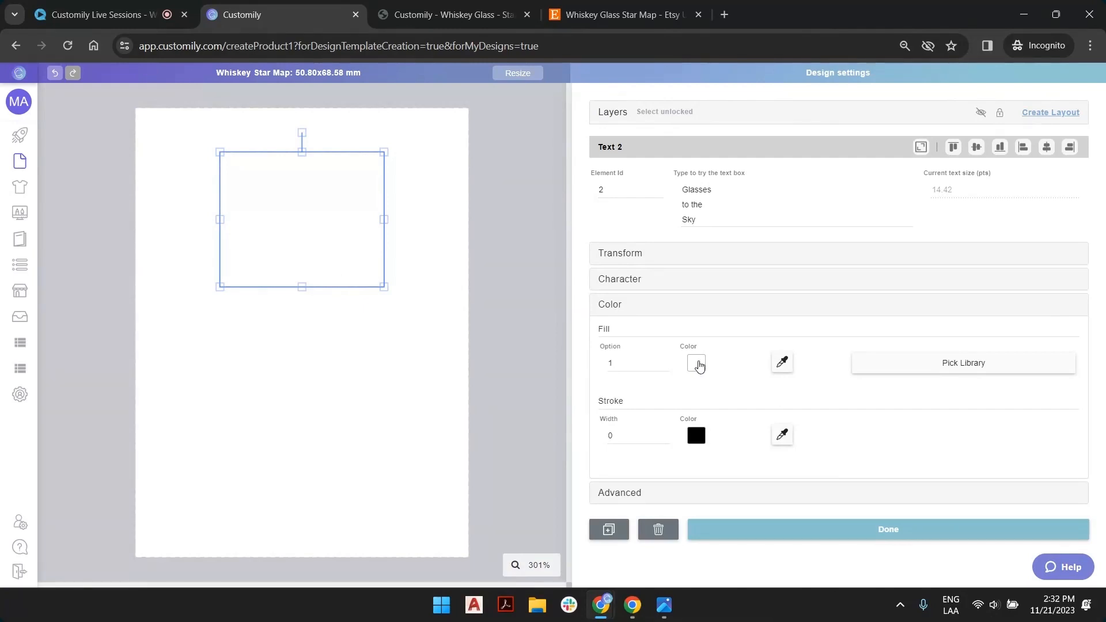
click(697, 363)
click(890, 340)
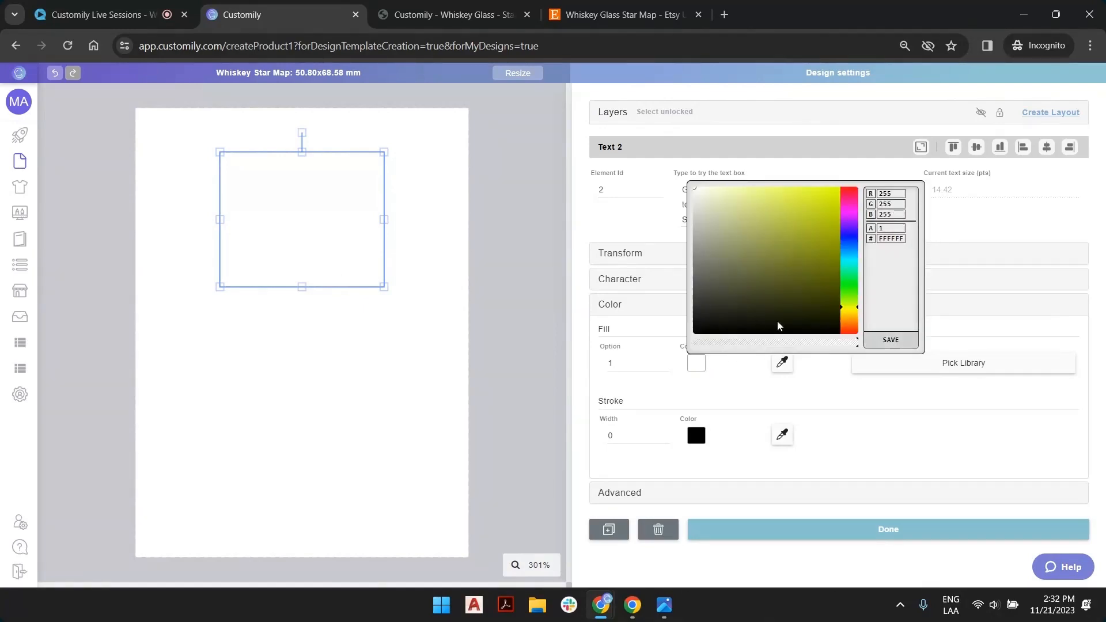
click(598, 347)
Step: Check the star map and the text box by selecting each on the canvas, and expand the list of layers
click(538, 258)
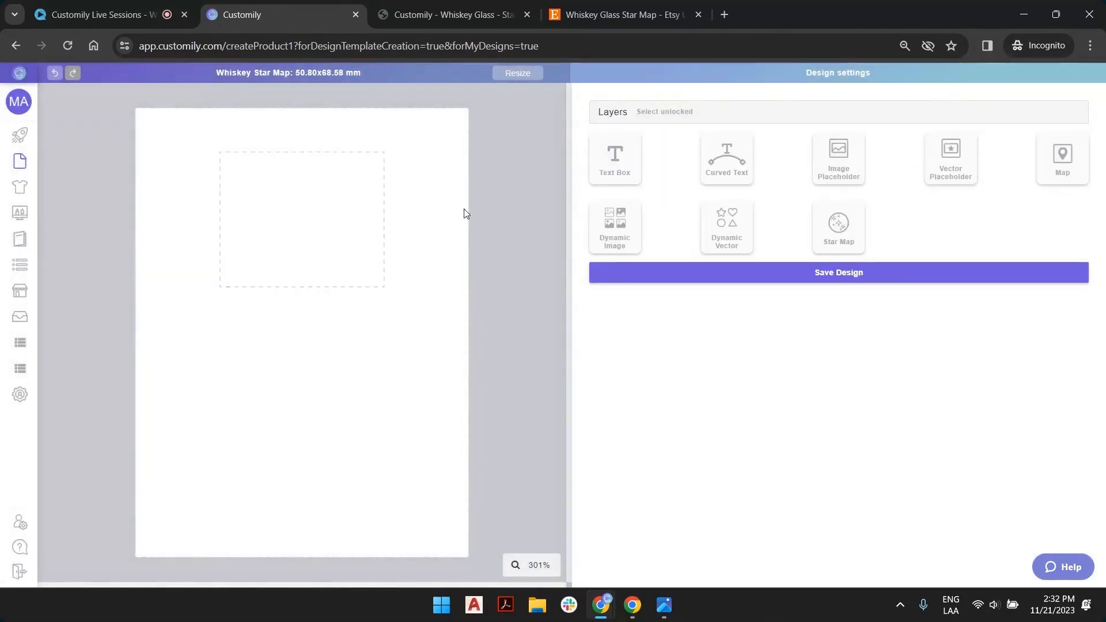
click(429, 163)
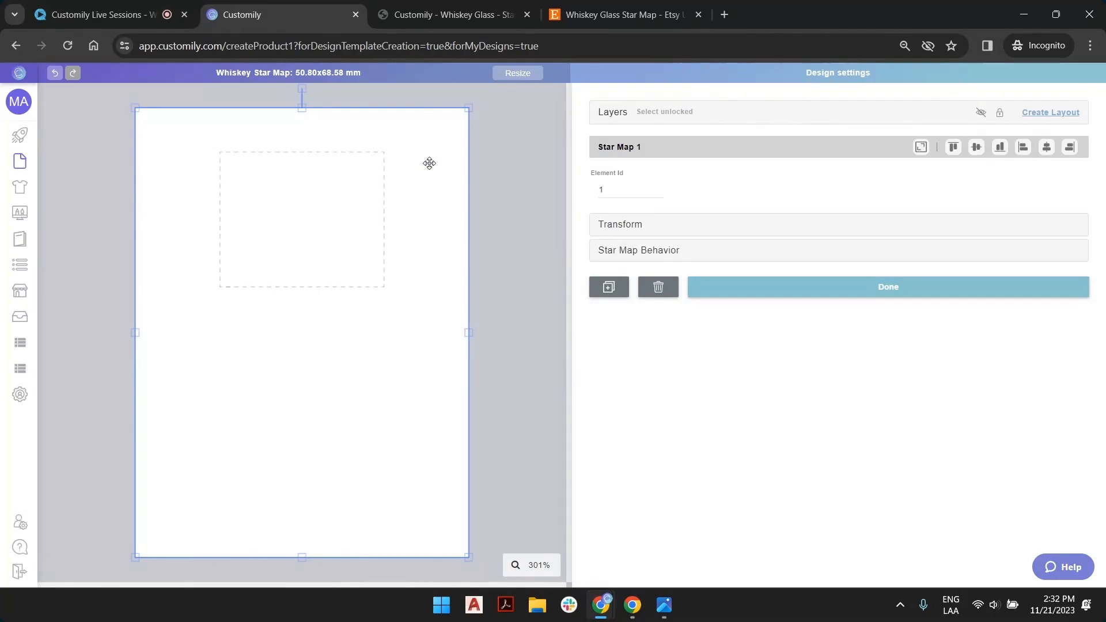
click(325, 189)
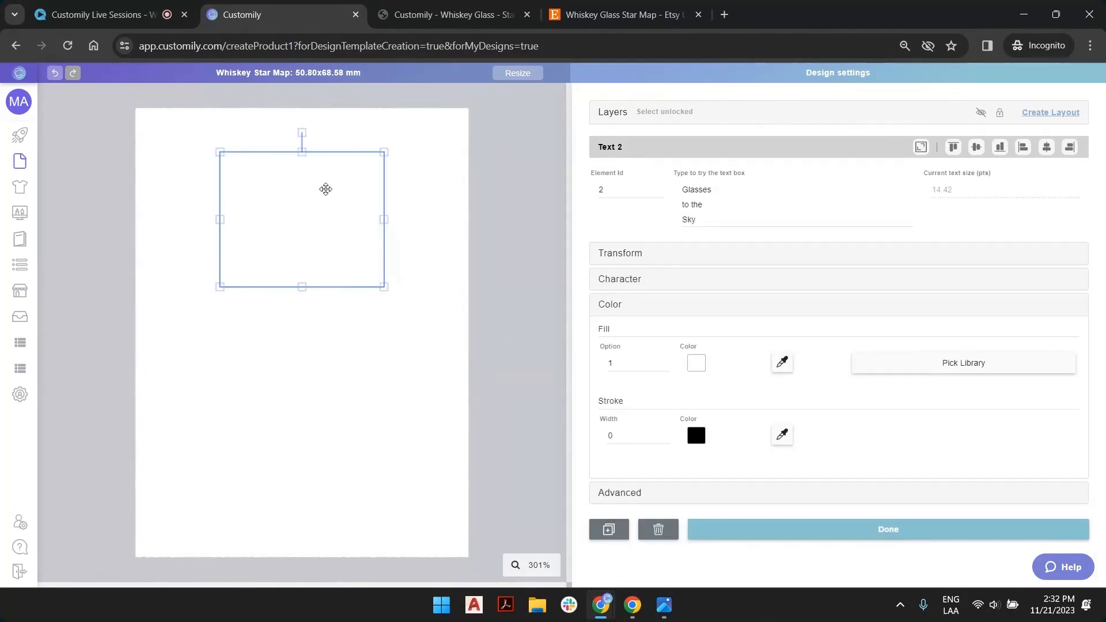
click(612, 111)
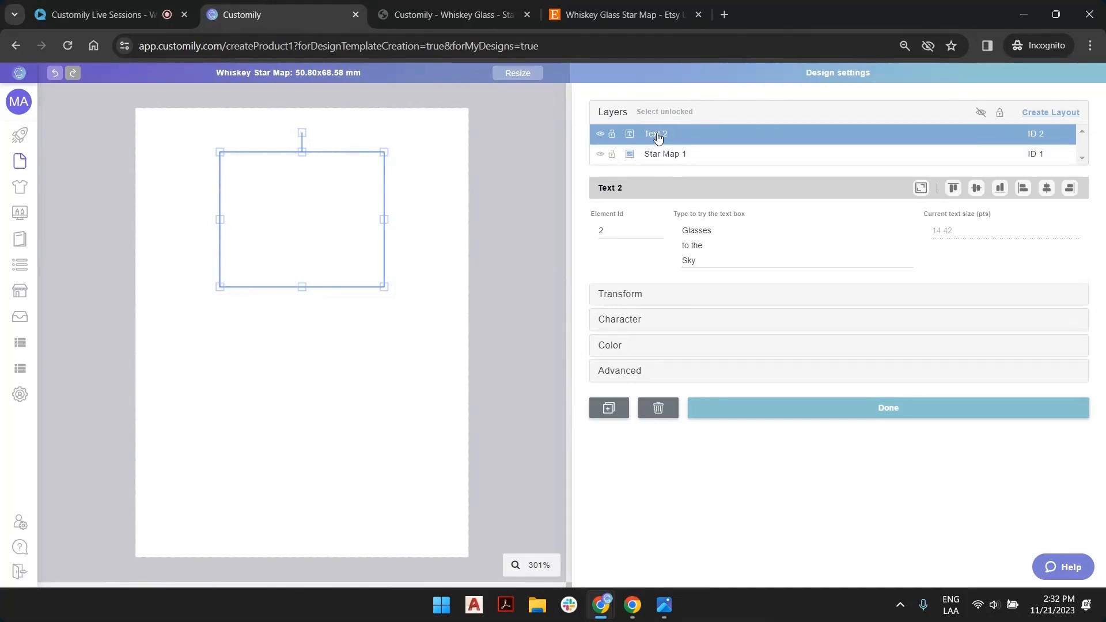
Step: Rename the text layer as "Type your message"
double_click(657, 134)
text(Typ)
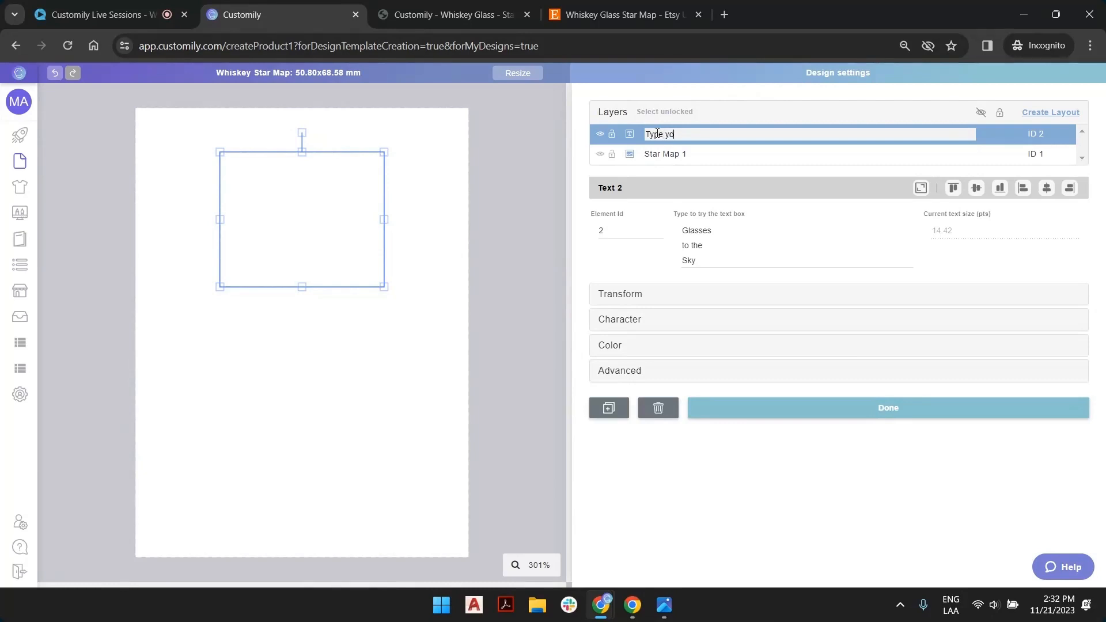
text(e your message)
key(Return)
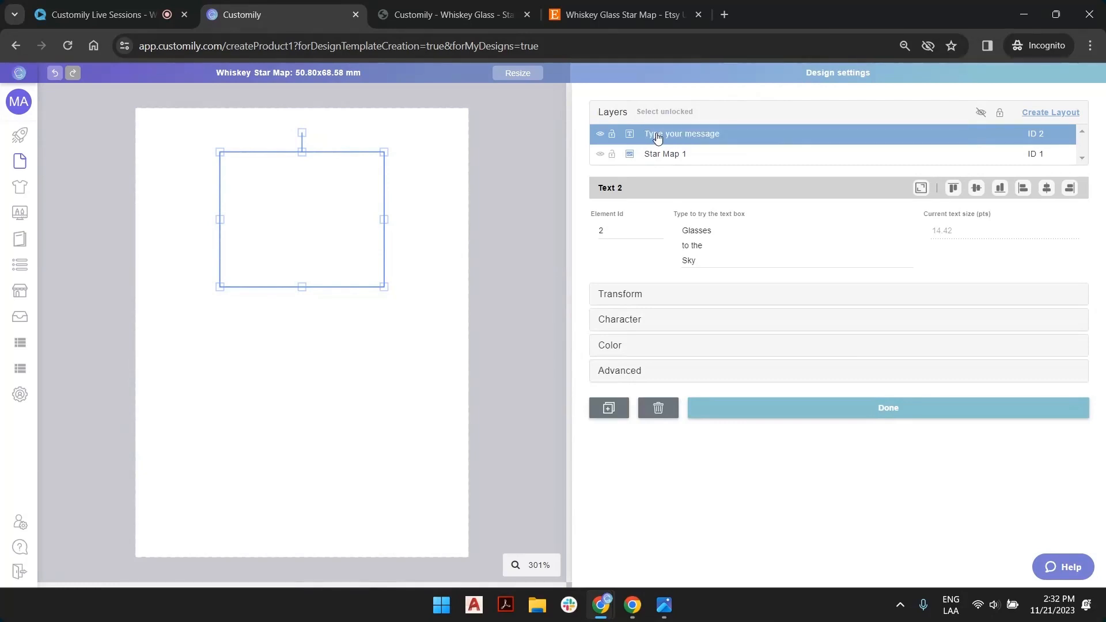
double_click(658, 135)
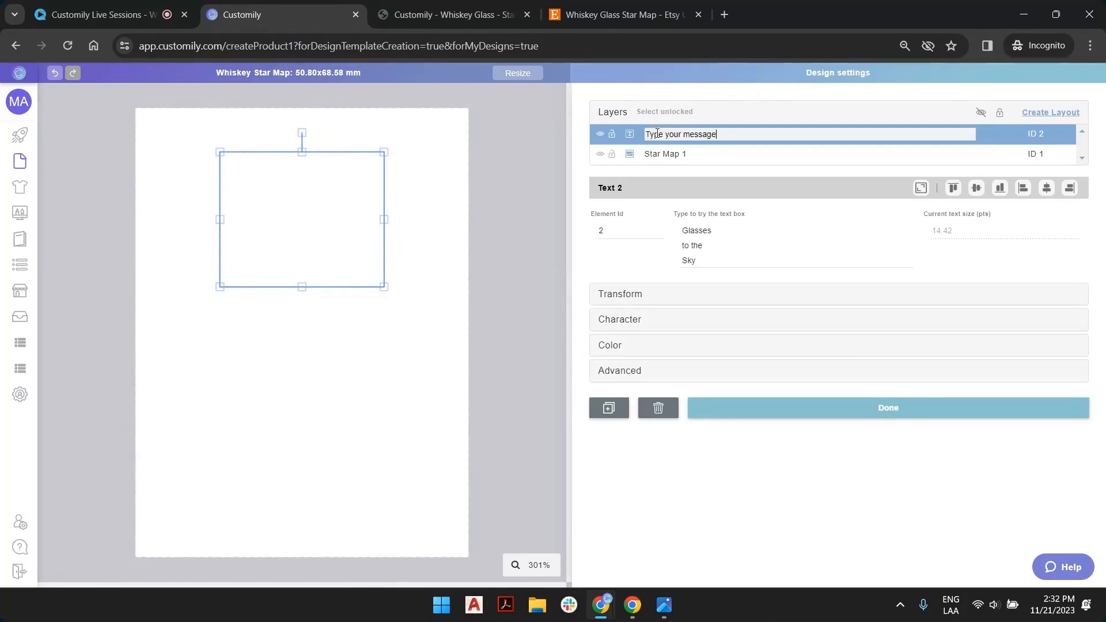
key(Return)
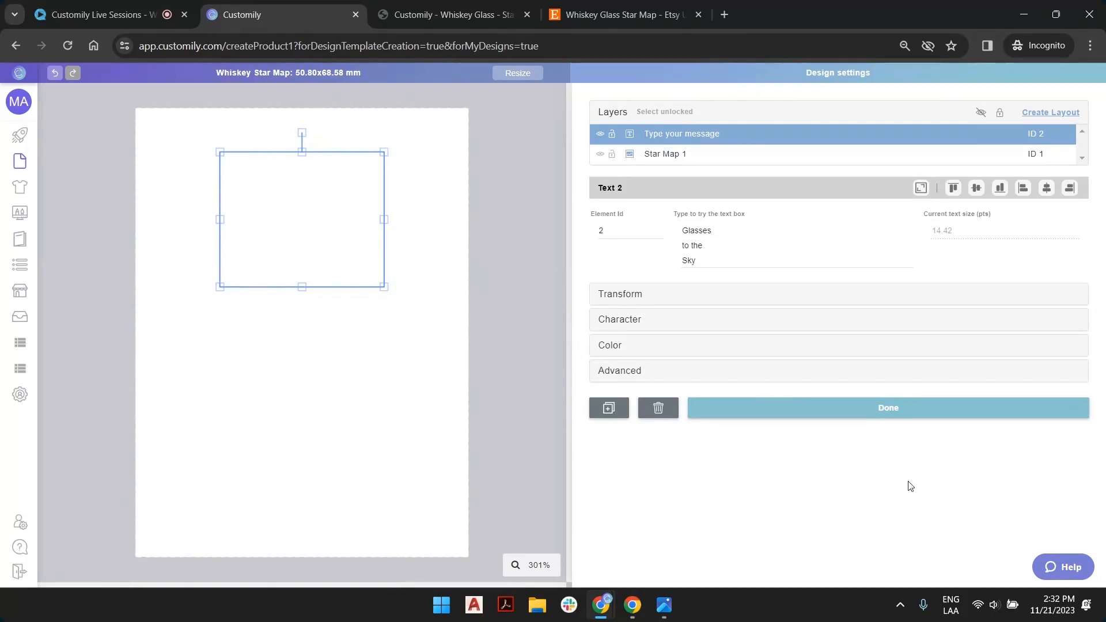
Step: Finish editing the text box and save the Whiskey Star Map design
click(892, 411)
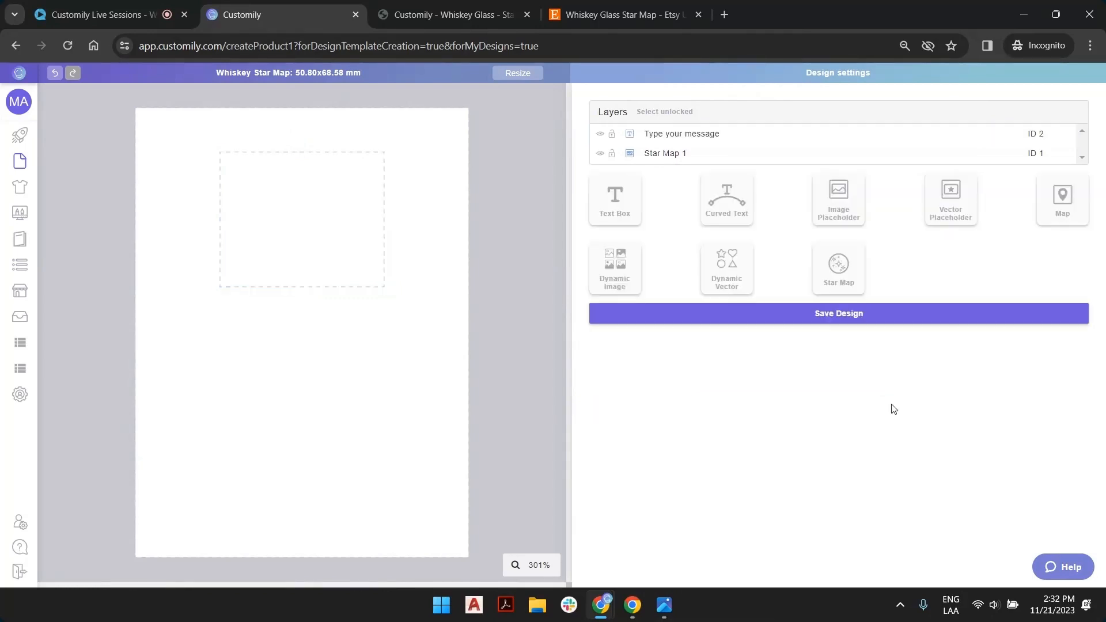
click(863, 319)
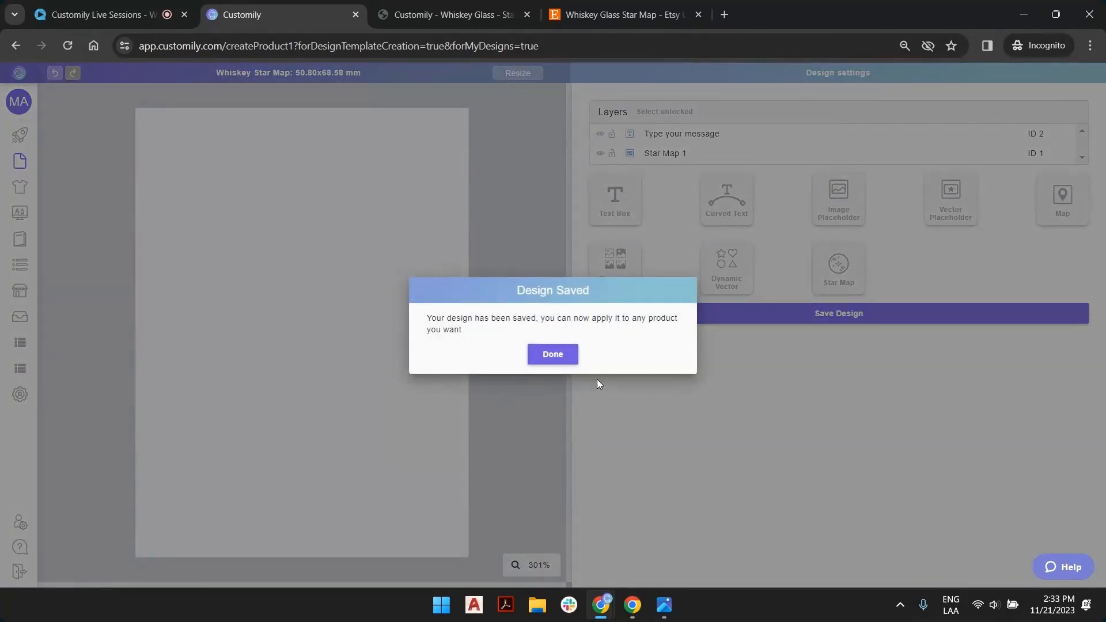
click(553, 353)
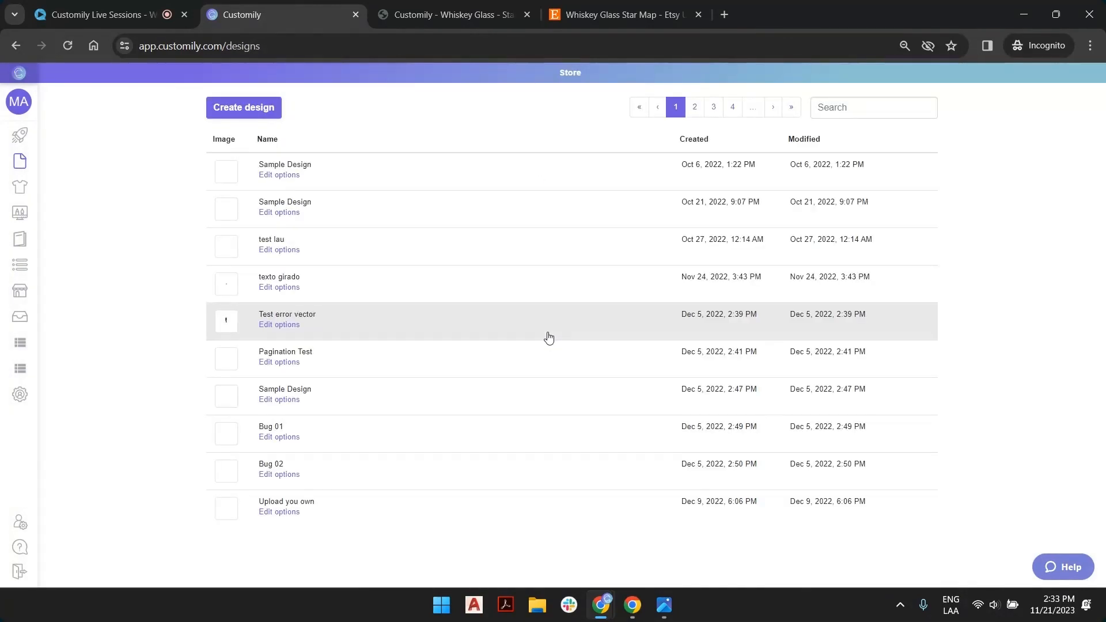
Step: Open the option set of the Whiskey Star Map design on the last page of designs and turn on the options preview
click(791, 110)
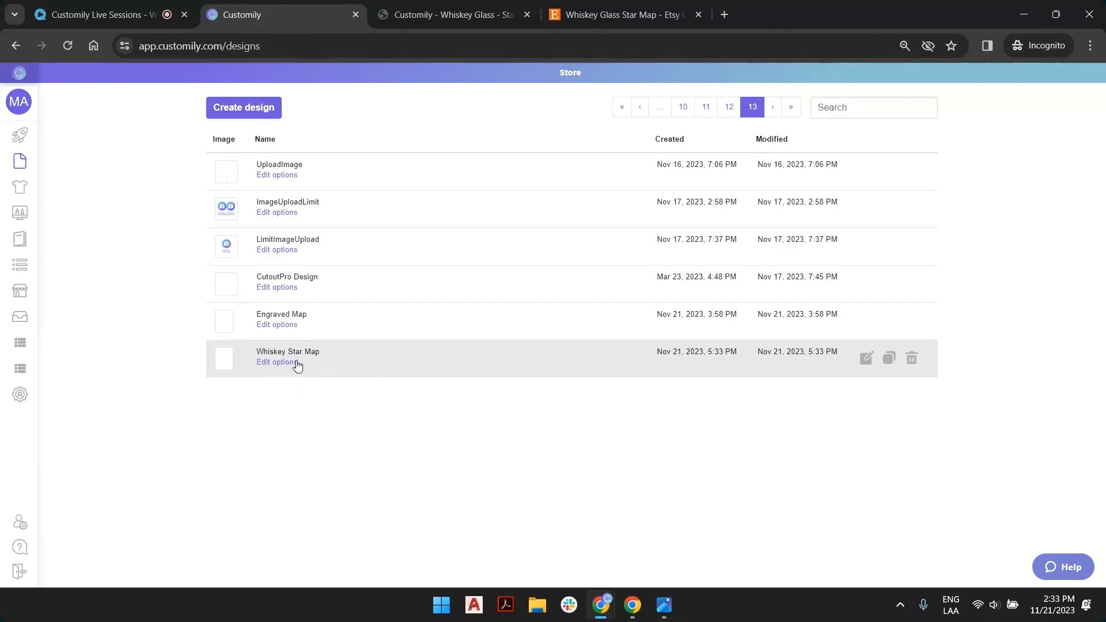
mouse_move(1, 165)
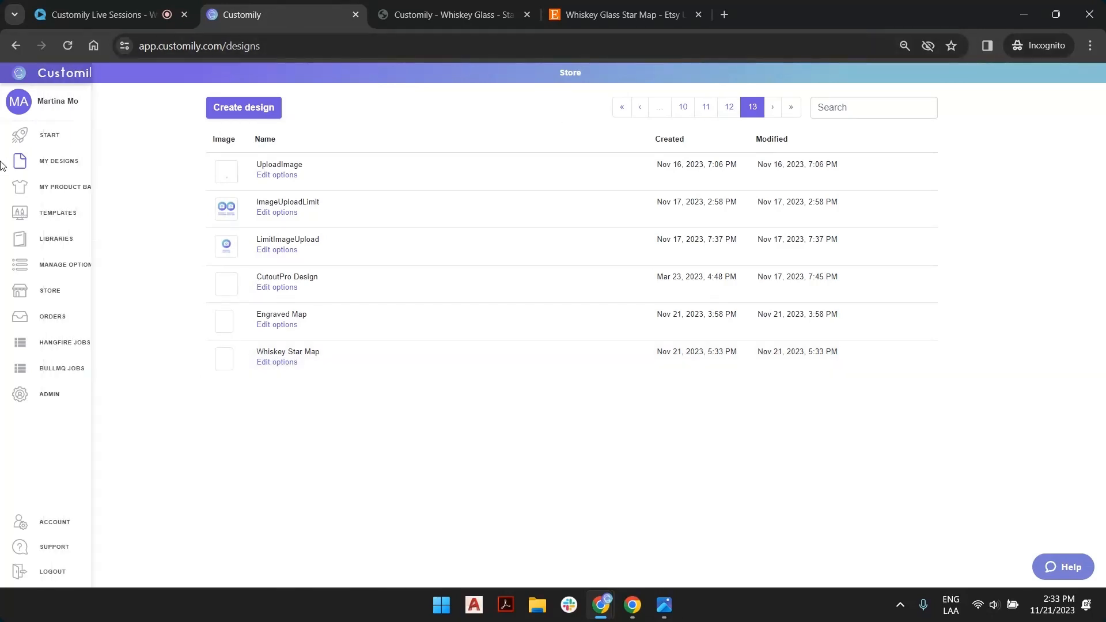
click(277, 363)
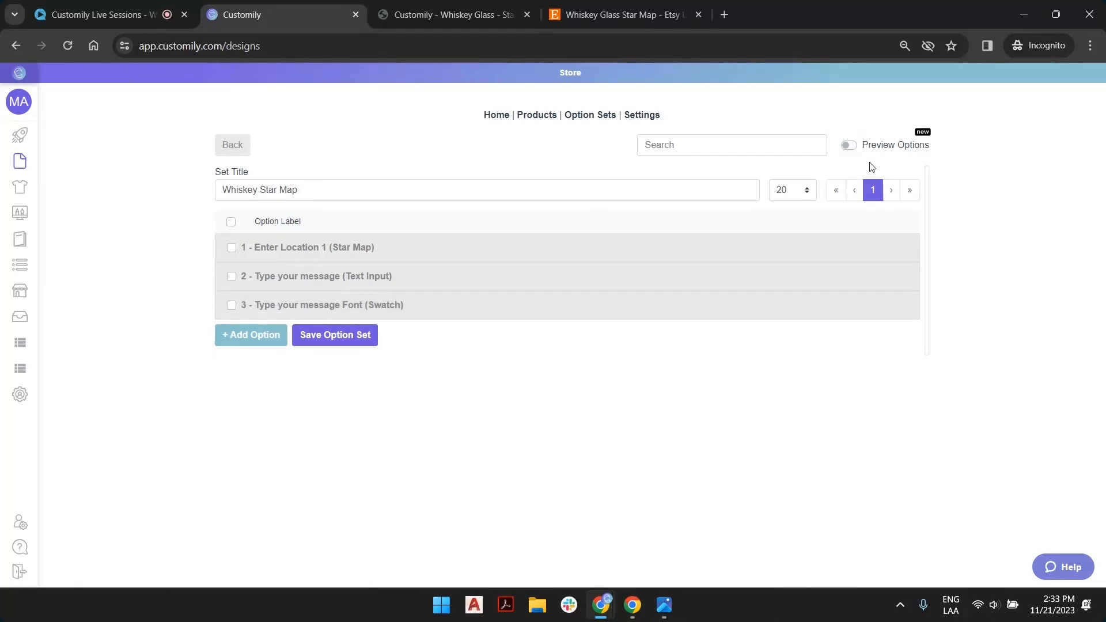
click(848, 146)
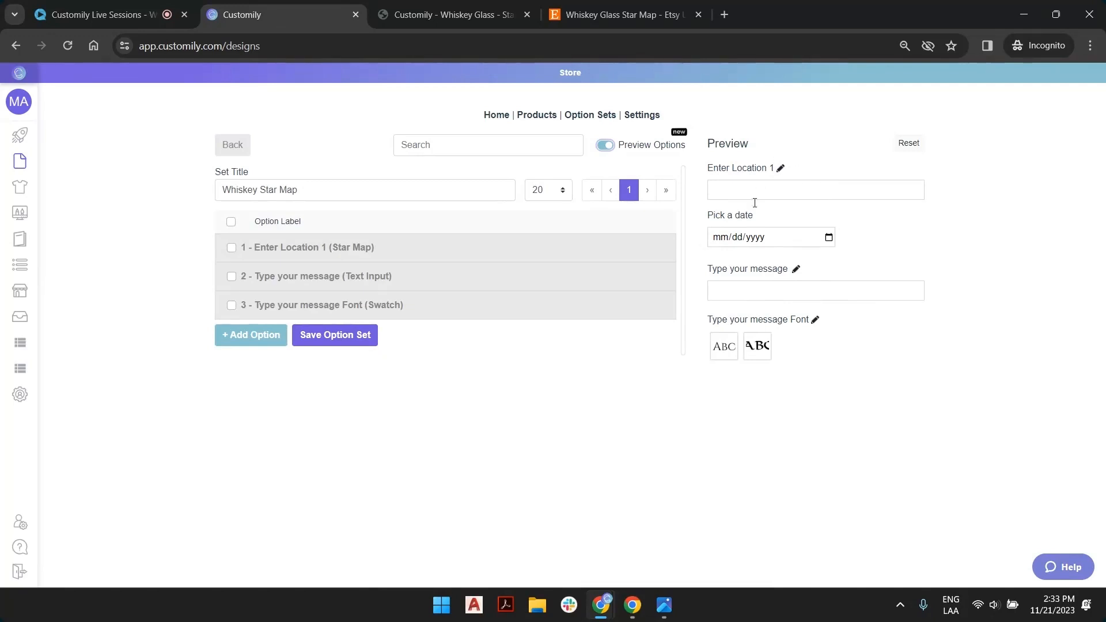
Step: Change the Star Map option's label to "Select Location"
click(781, 170)
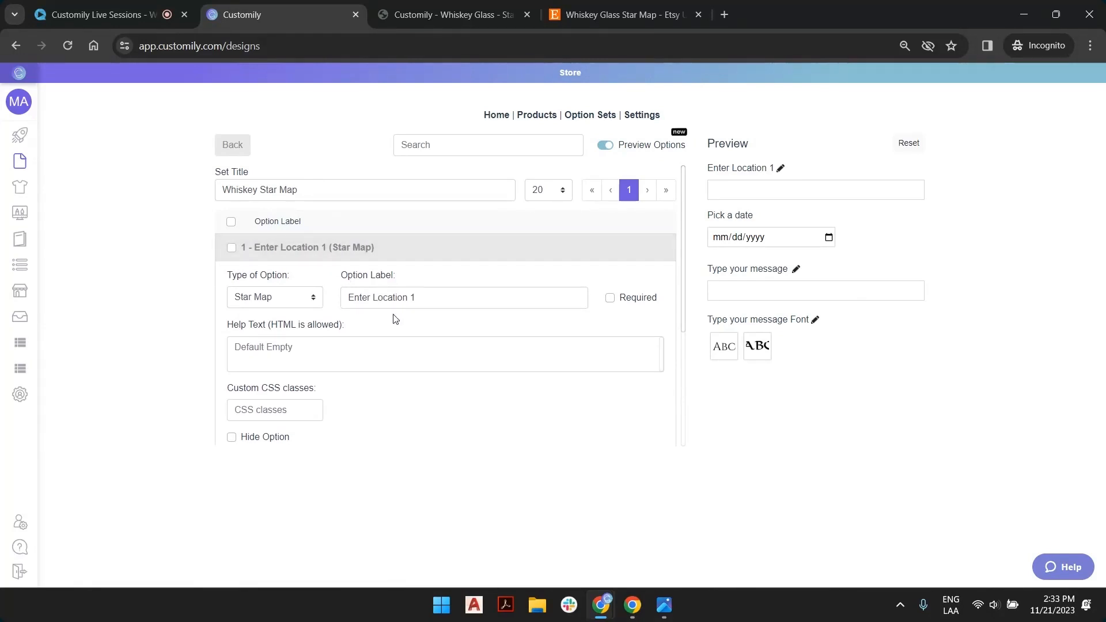
click(426, 299)
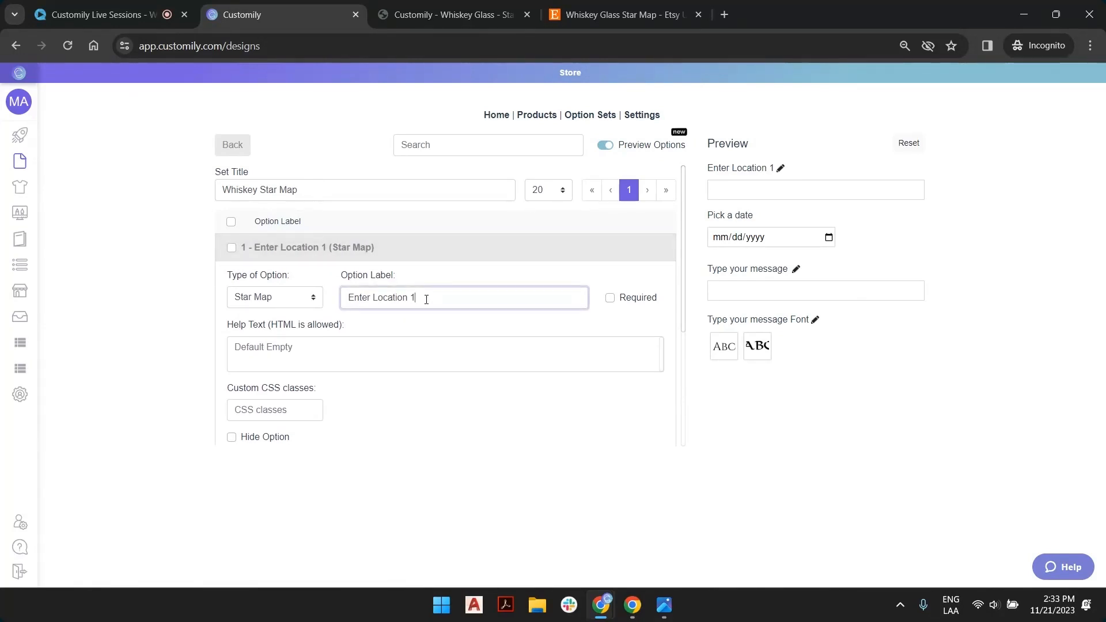
key(BackSpace)
double_click(353, 298)
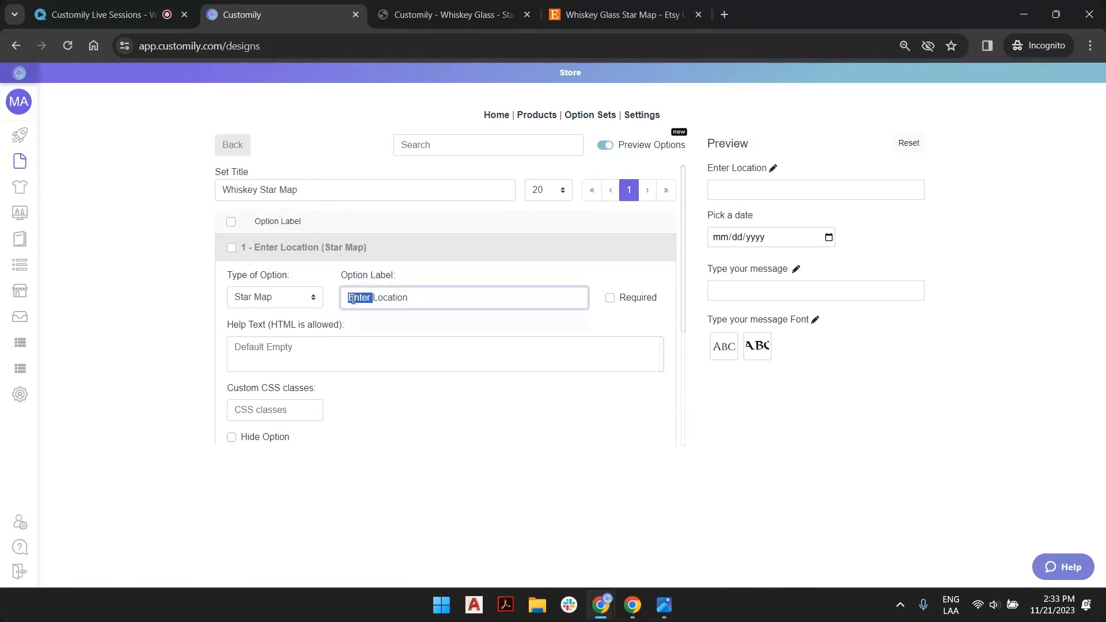
text(Select)
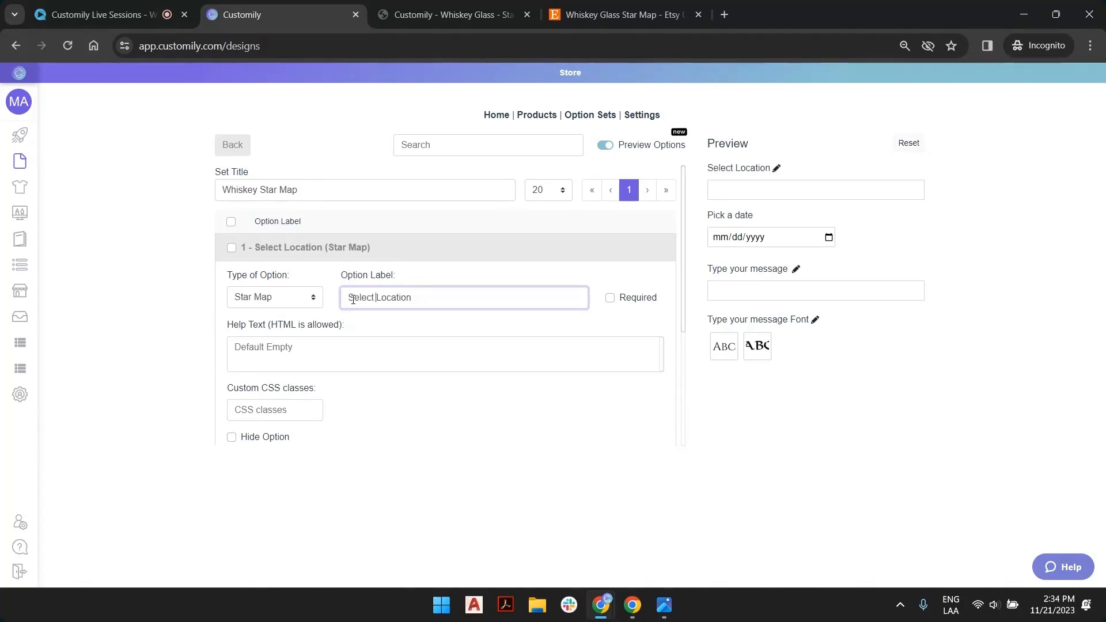
Step: Change the font swatch option's label to "Select Font"
scroll(478, 296, down, 2)
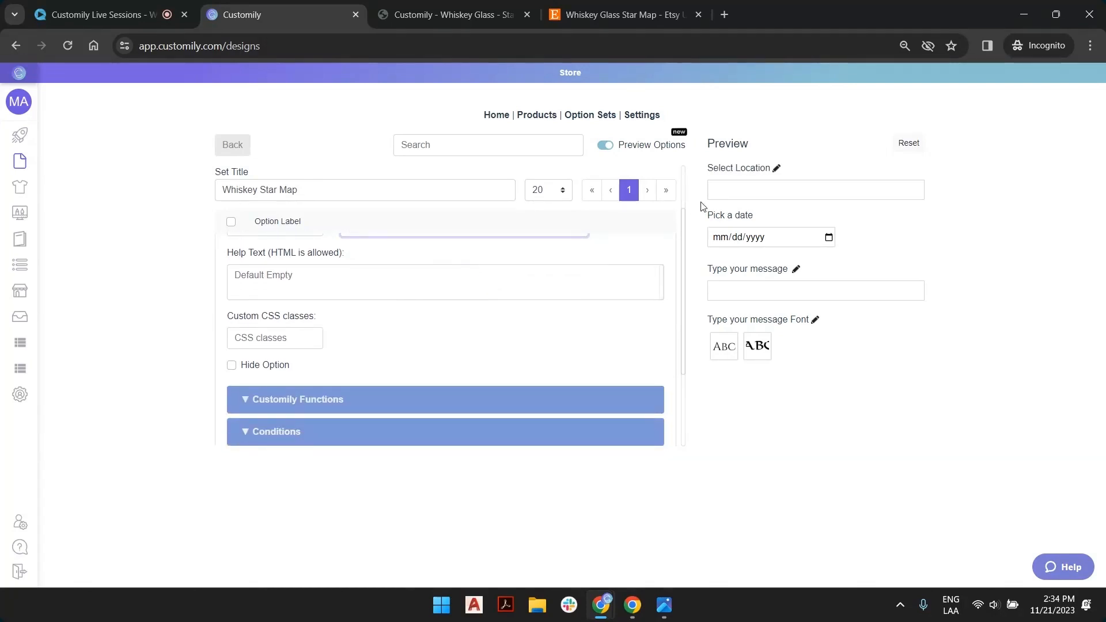
scroll(467, 325, down, 3)
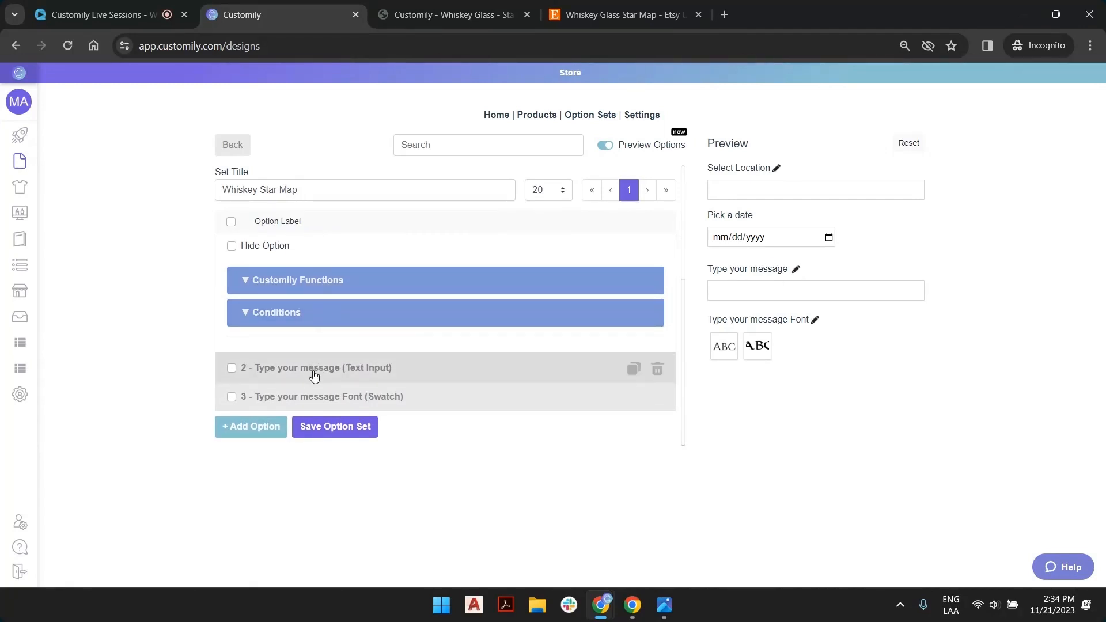
click(353, 399)
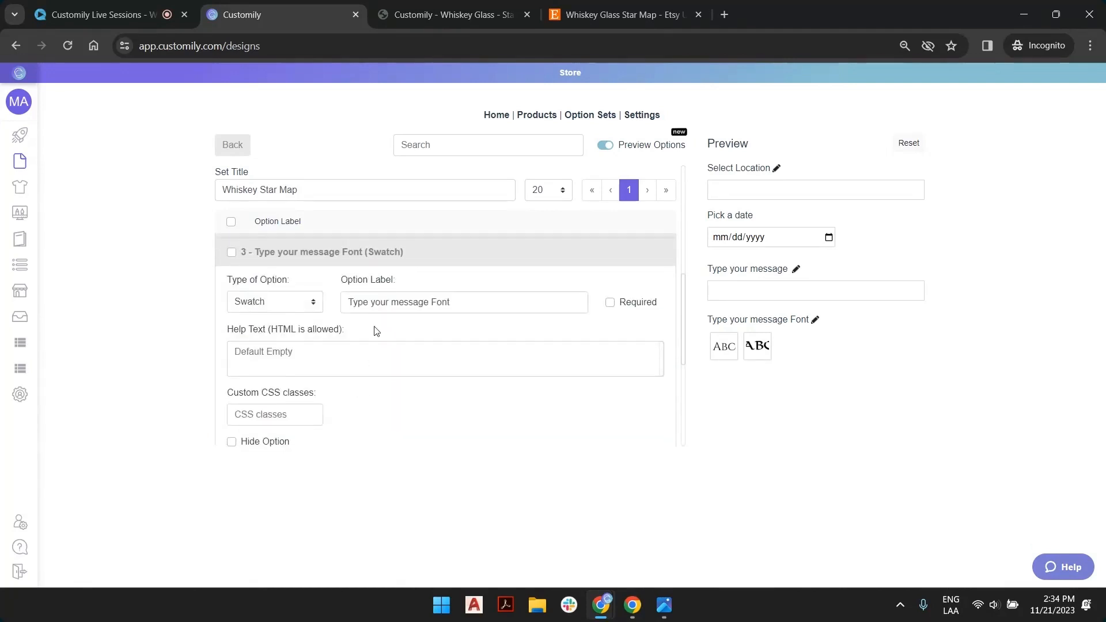
drag(432, 301, 219, 288)
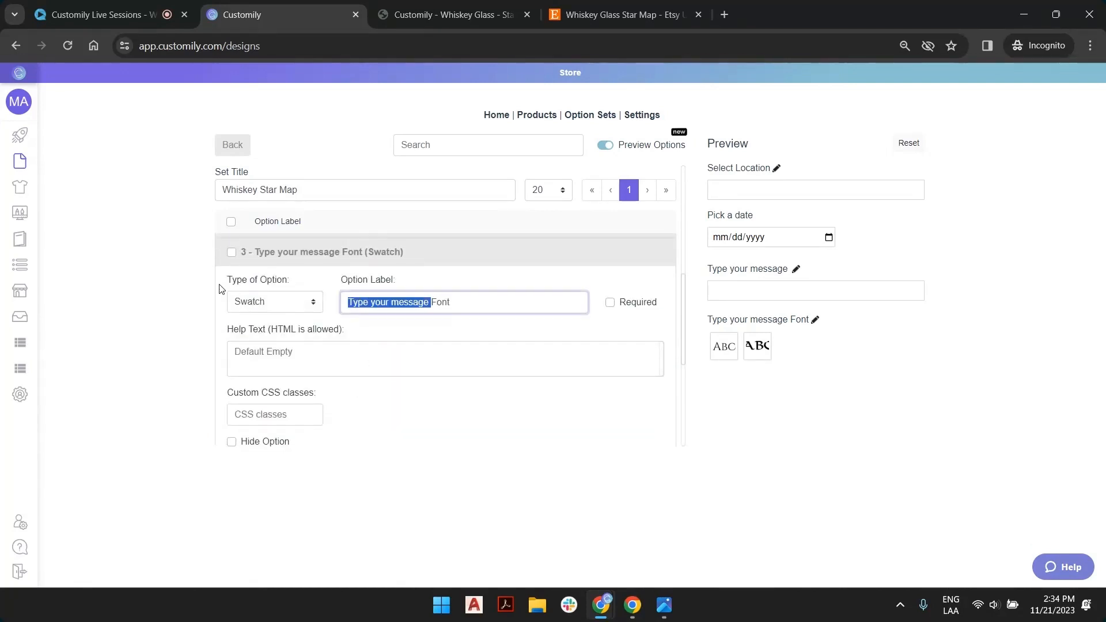
text(Select)
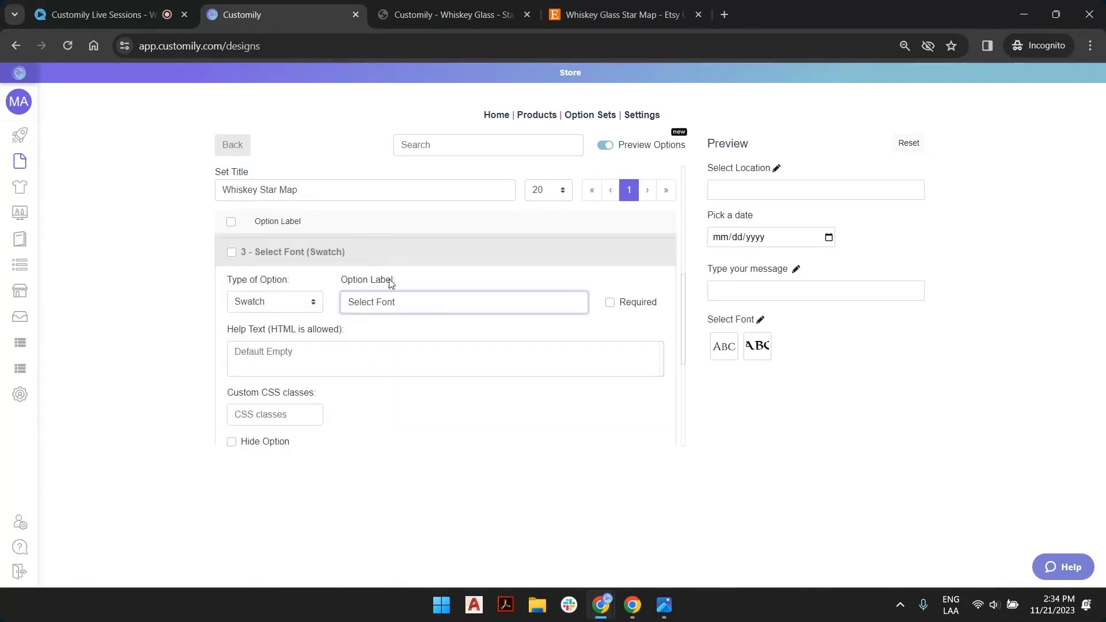
Step: Rename the first font swatch value from its generic name to the font name Cinzel
scroll(455, 315, down, 1)
scroll(332, 296, up, 1)
scroll(333, 335, down, 3)
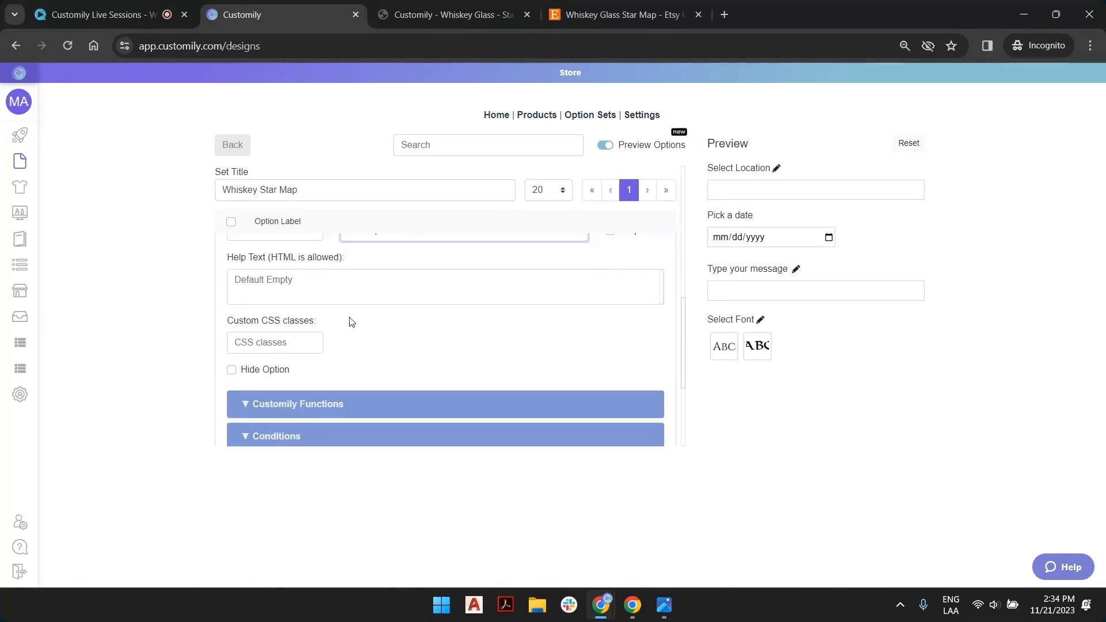
scroll(378, 314, down, 1)
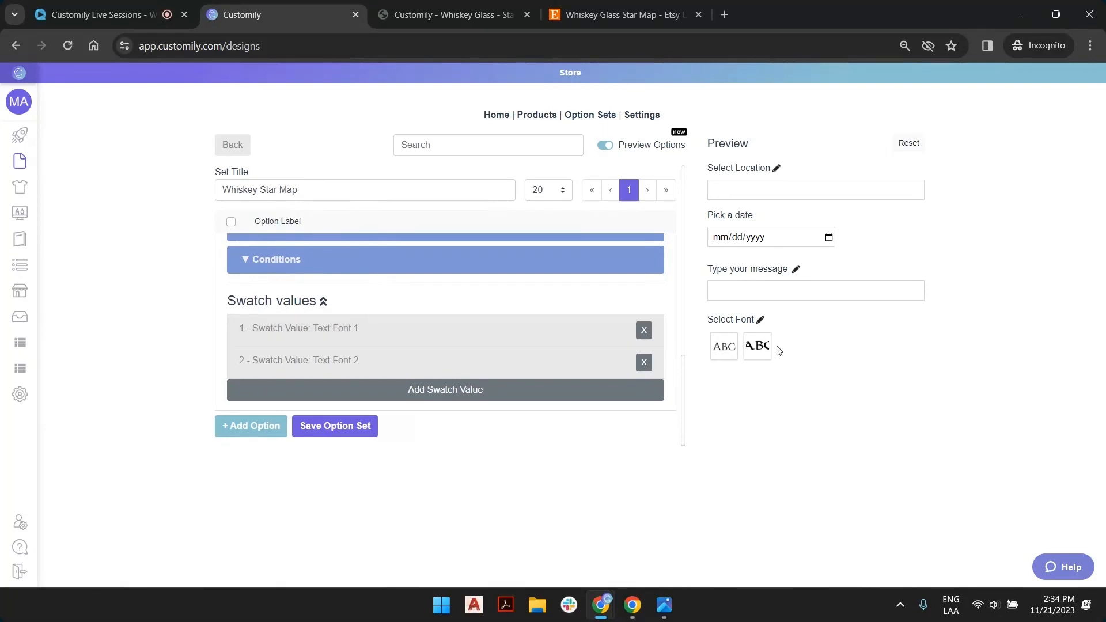
click(338, 332)
scroll(326, 316, down, 1)
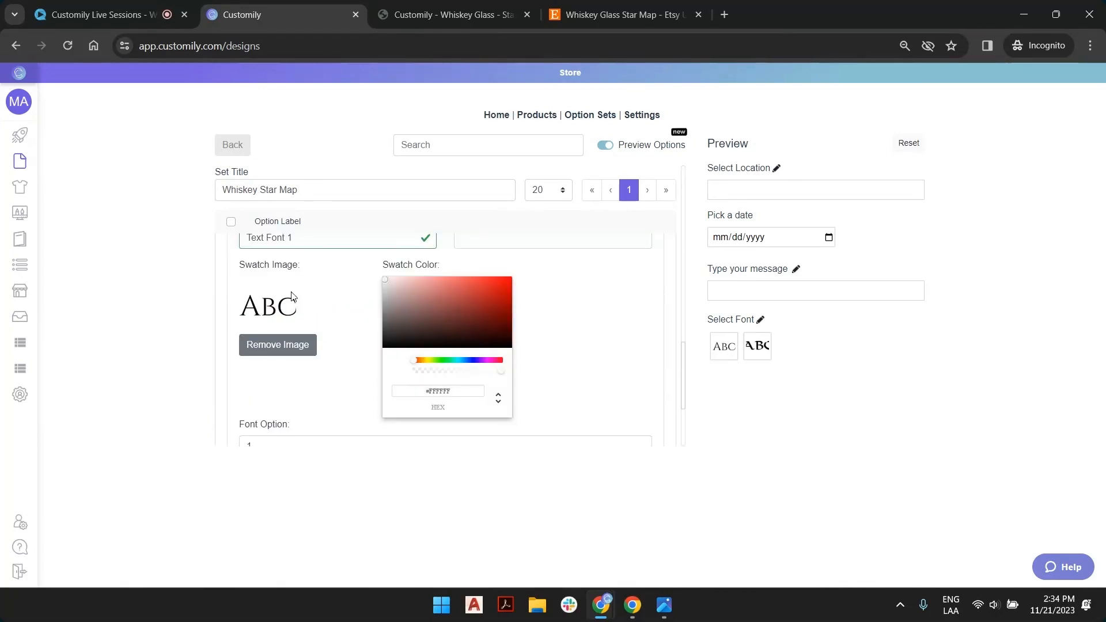
scroll(271, 329, up, 1)
drag(293, 309, 228, 313)
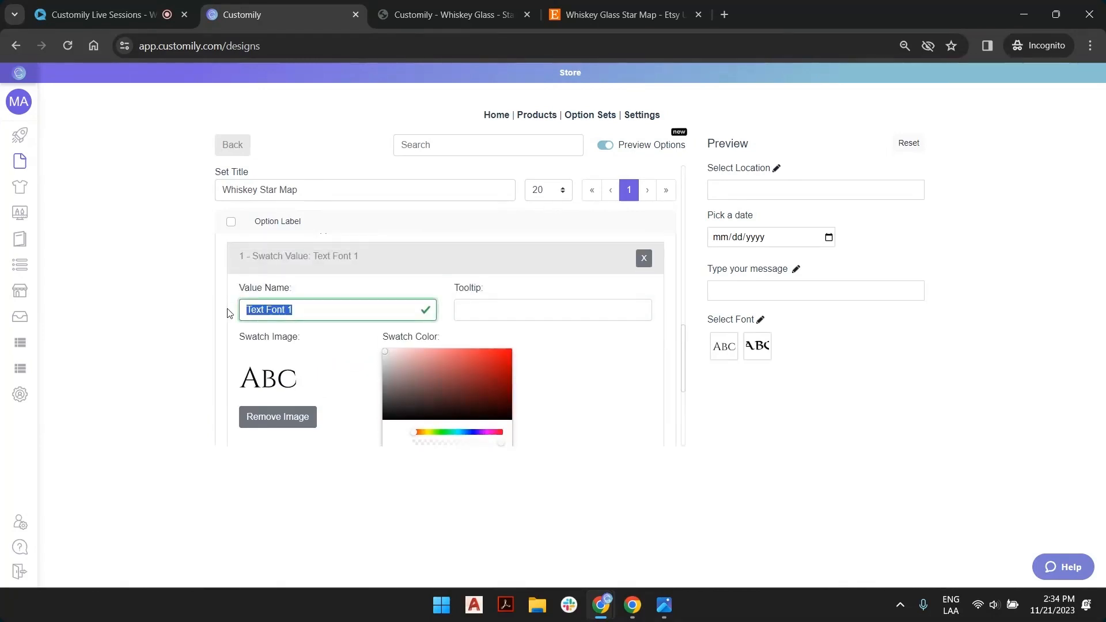
text(cinzewl)
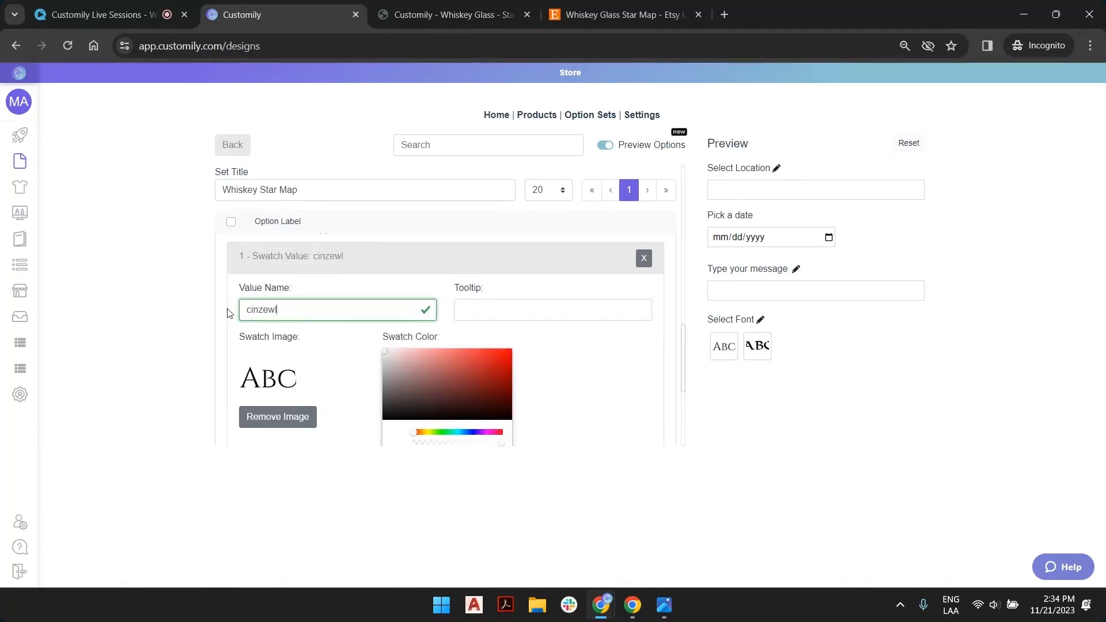
drag(285, 309, 168, 313)
text(cin)
key(Delete)
text(C)
Step: Rename the second font swatch value as "Viking"
scroll(323, 334, down, 3)
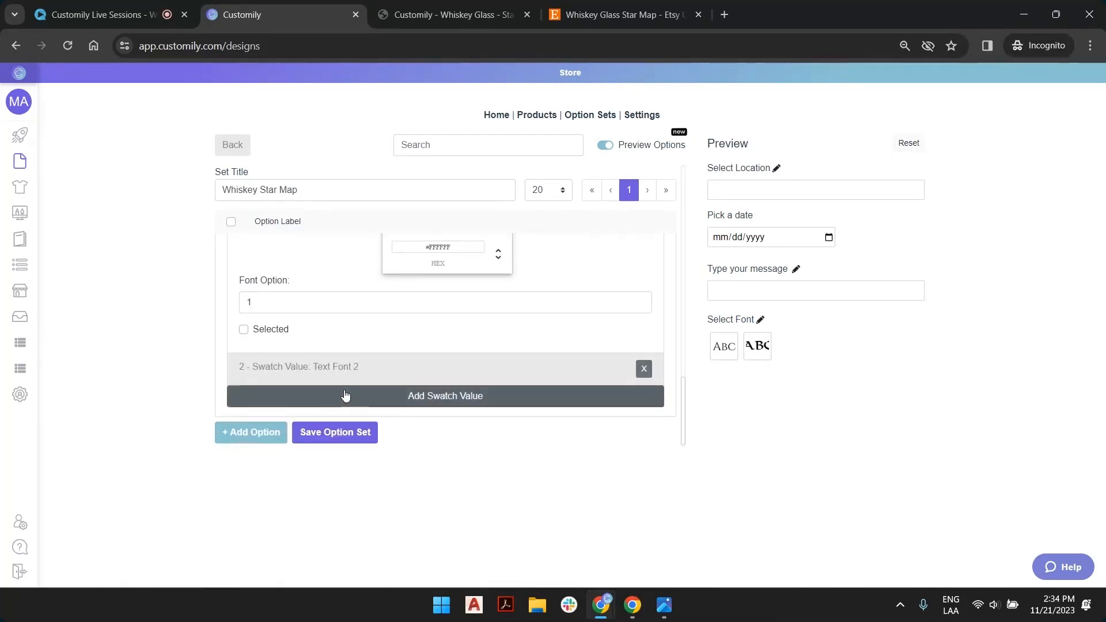
click(344, 371)
scroll(344, 371, down, 3)
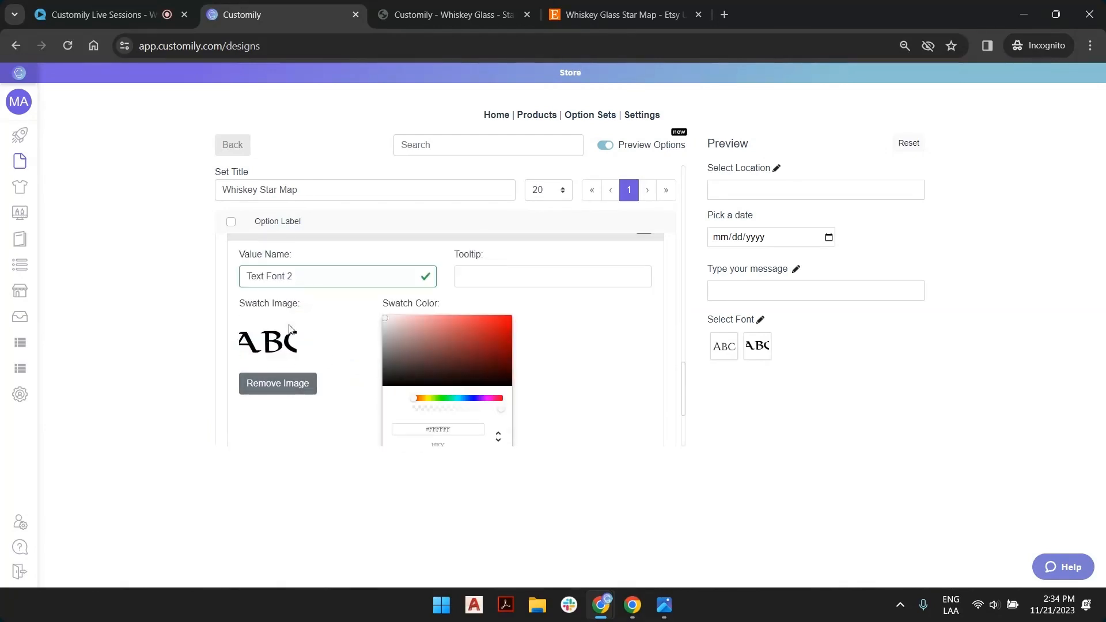
triple_click(296, 281)
text(Viking)
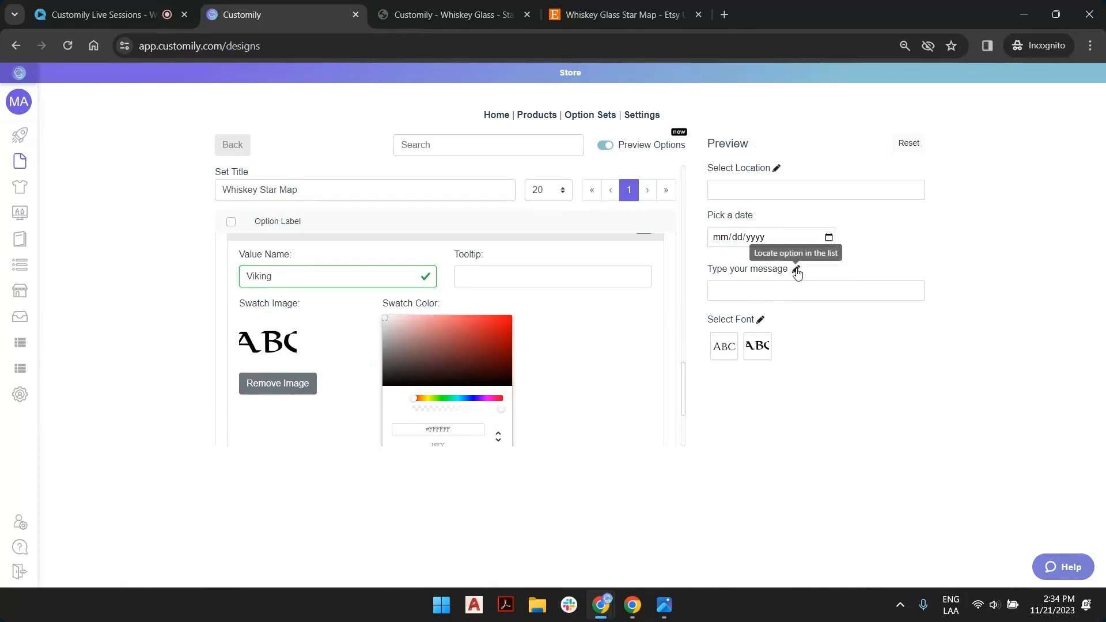
Step: Turn the "Type your message" text input into a textarea
scroll(456, 289, up, 4)
scroll(456, 289, up, 5)
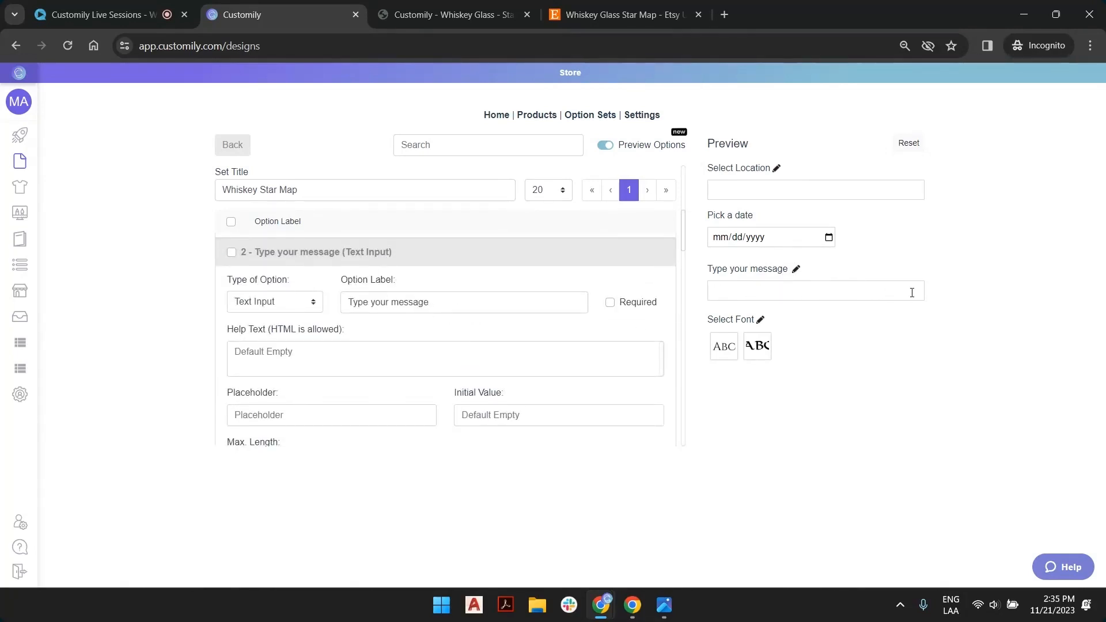
scroll(407, 269, down, 3)
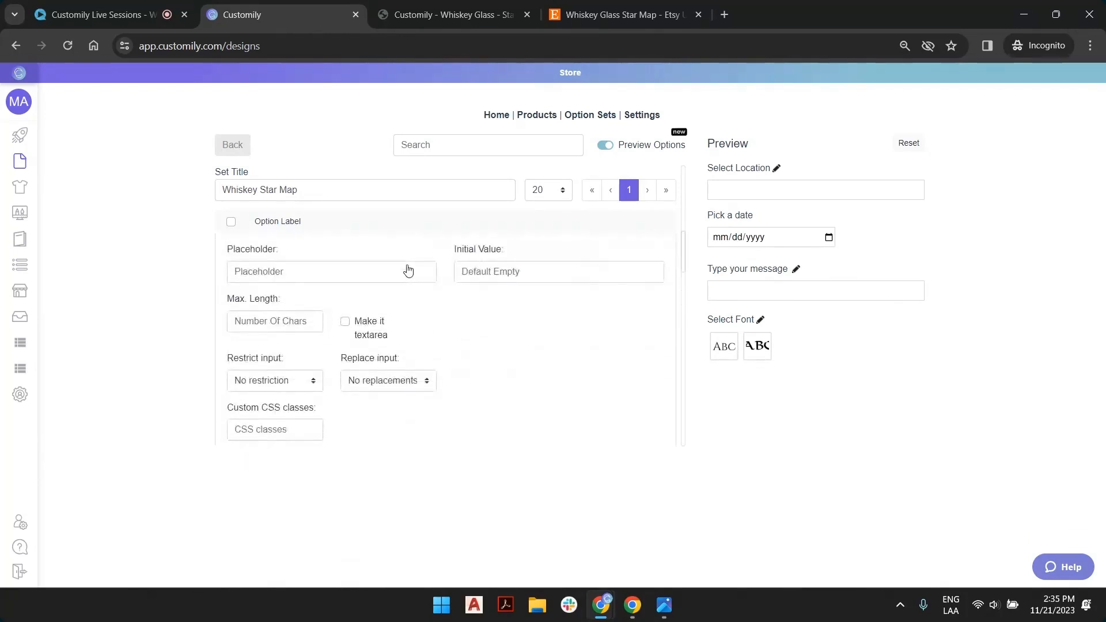
click(345, 322)
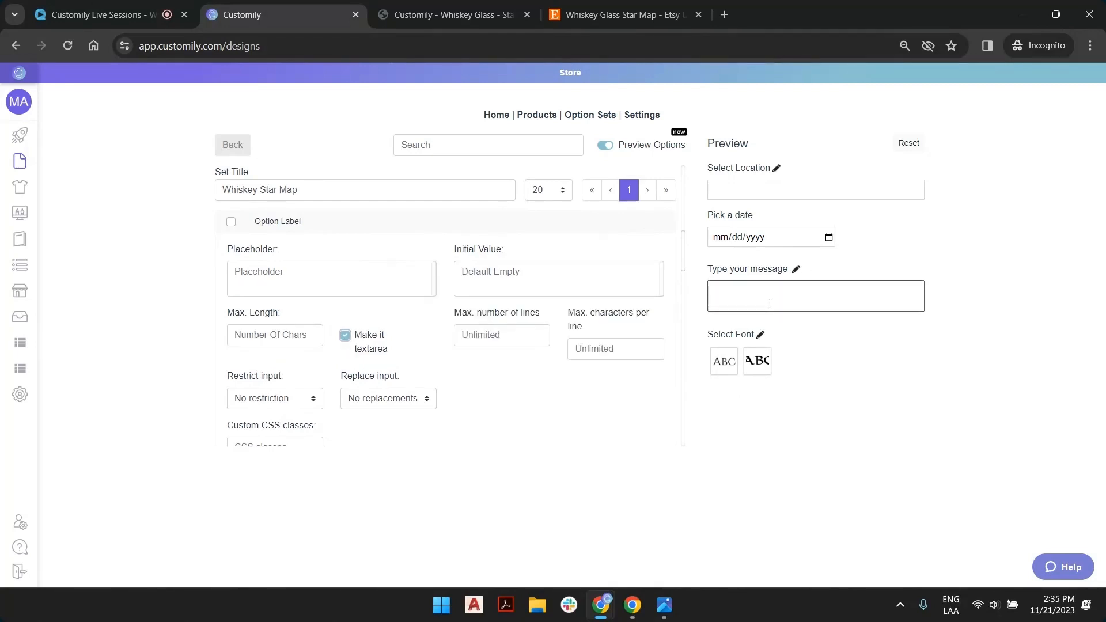
Step: Save the option set and go to the start page for creating a product
scroll(408, 383, down, 3)
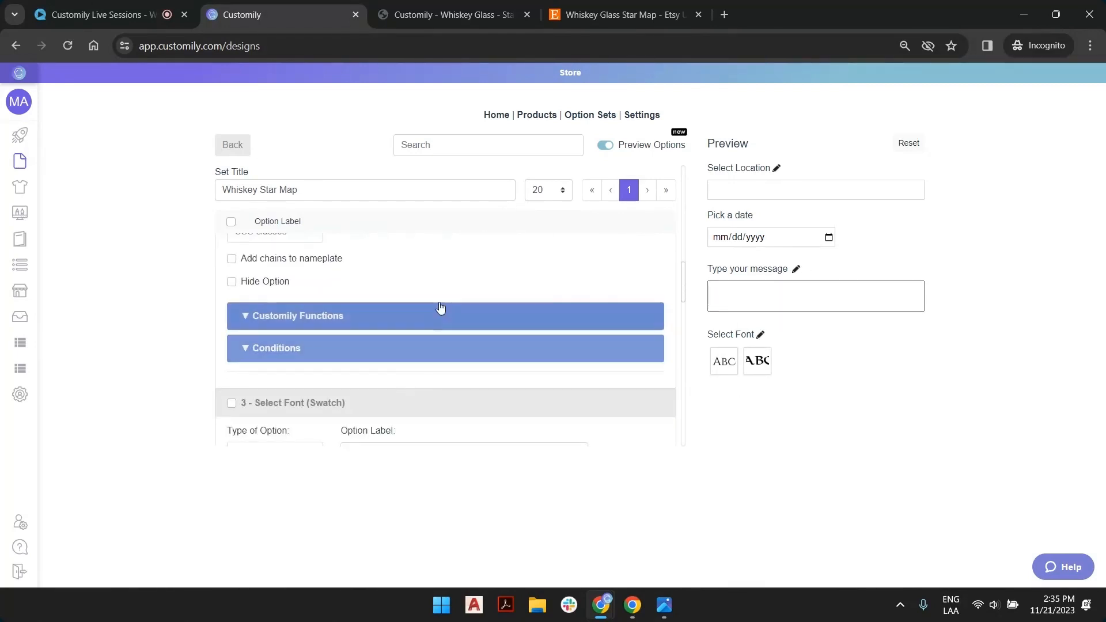
scroll(438, 321, down, 6)
scroll(437, 324, down, 2)
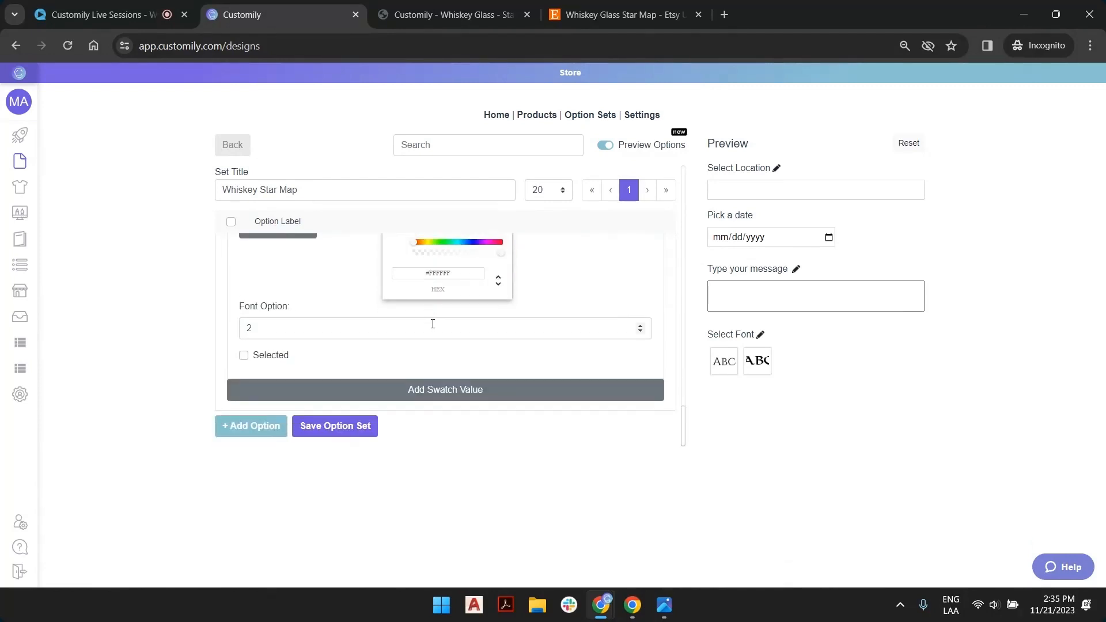
click(338, 426)
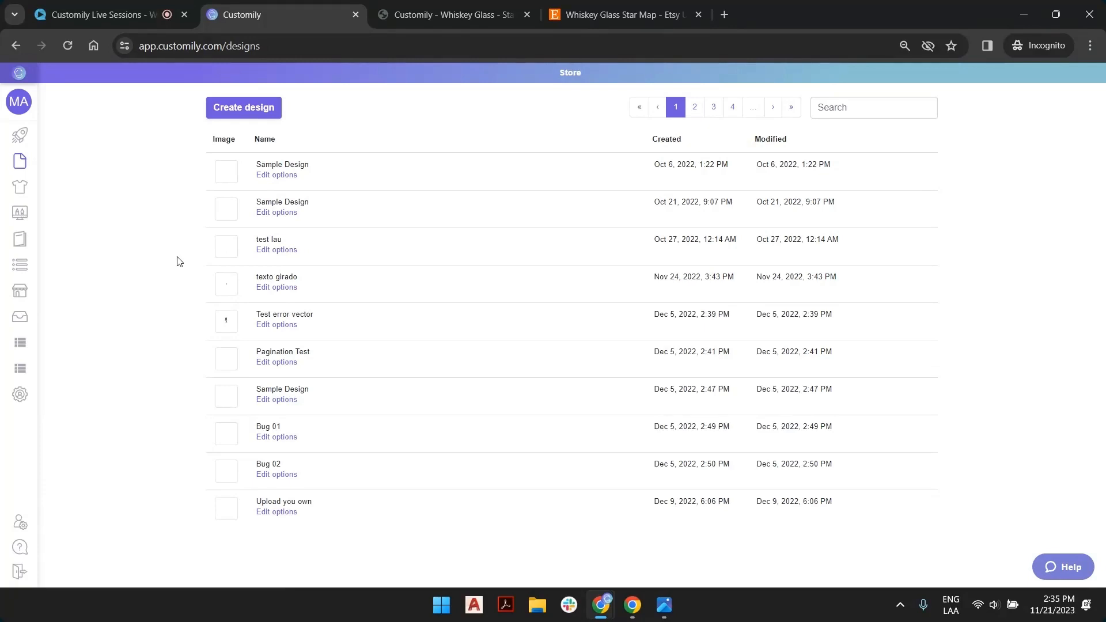
click(19, 136)
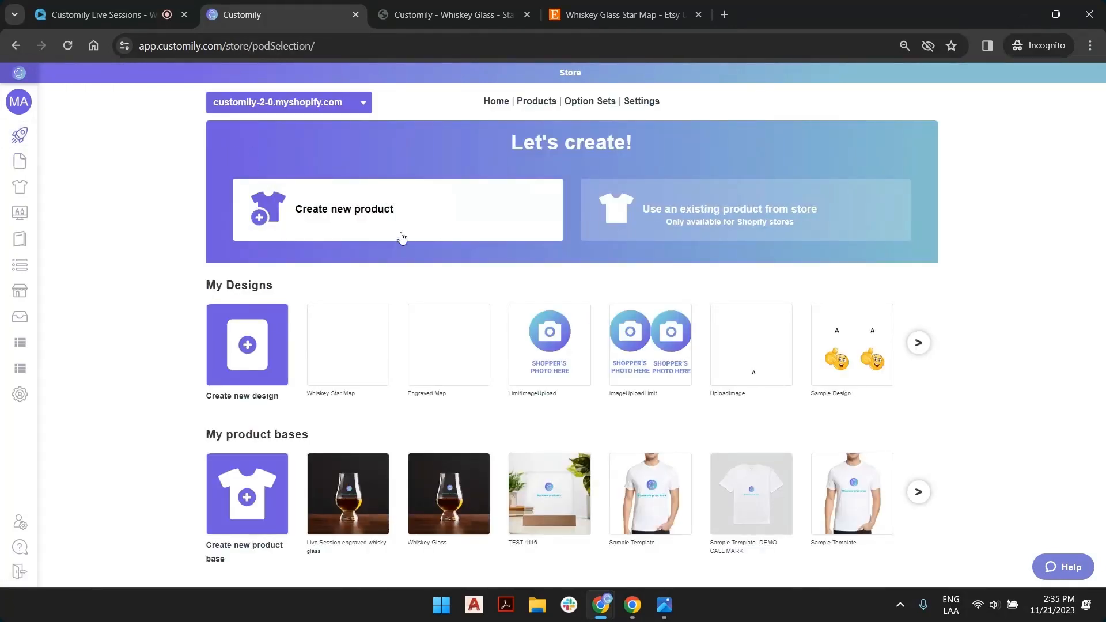
Step: Start creating a new product based on one of your own product bases
click(377, 214)
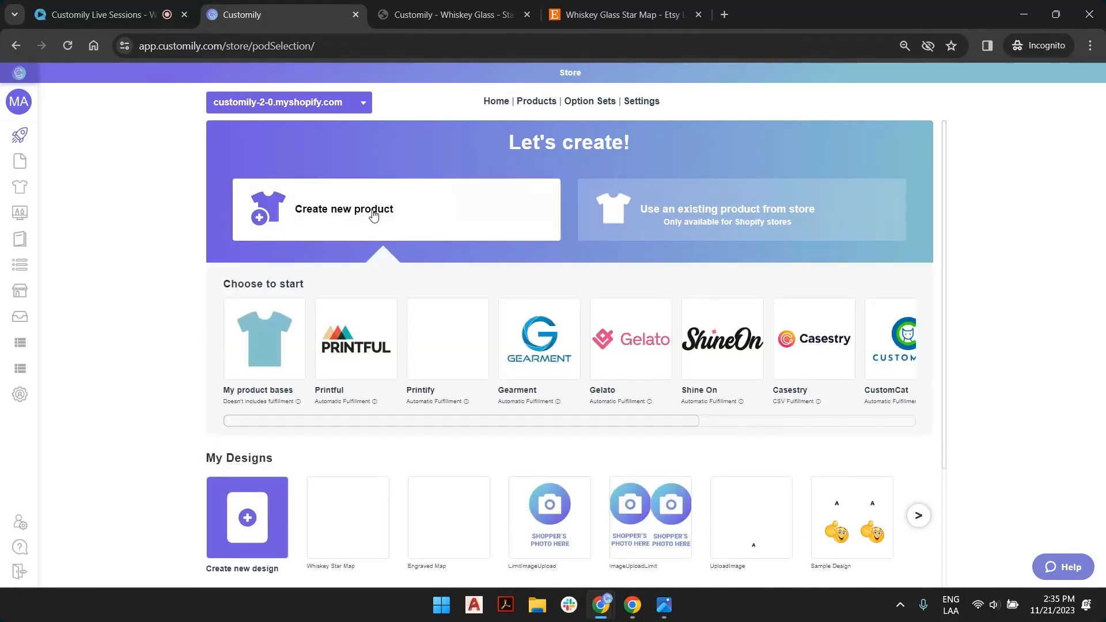
drag(417, 423, 347, 425)
click(254, 318)
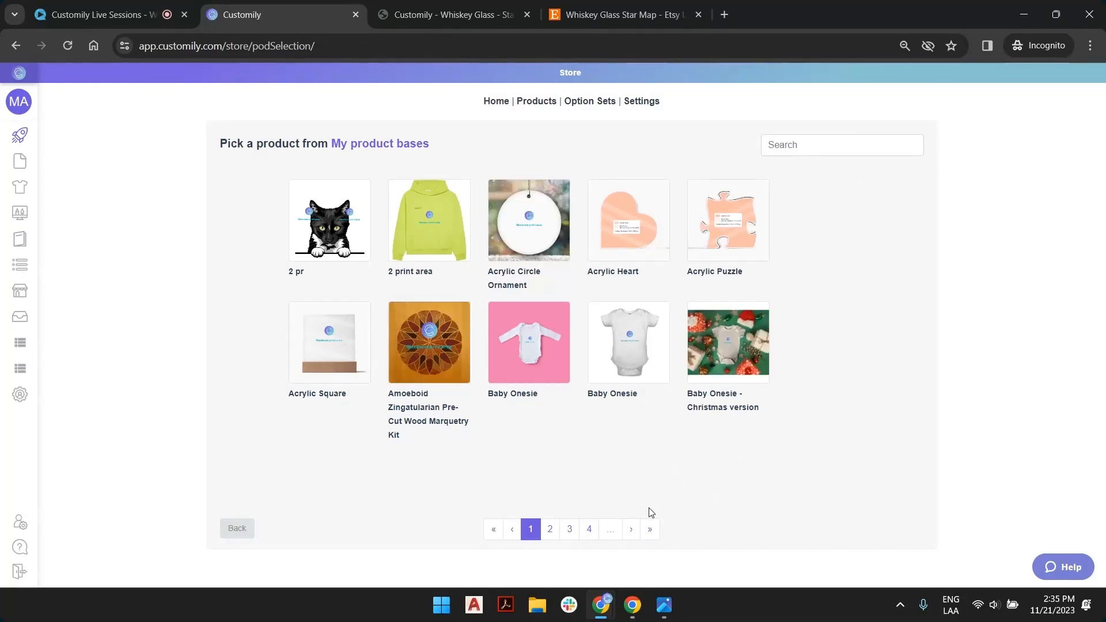
Step: Search the product bases for "whisk" and choose "Live Session engraved whisky glass" with the Default print area
click(650, 528)
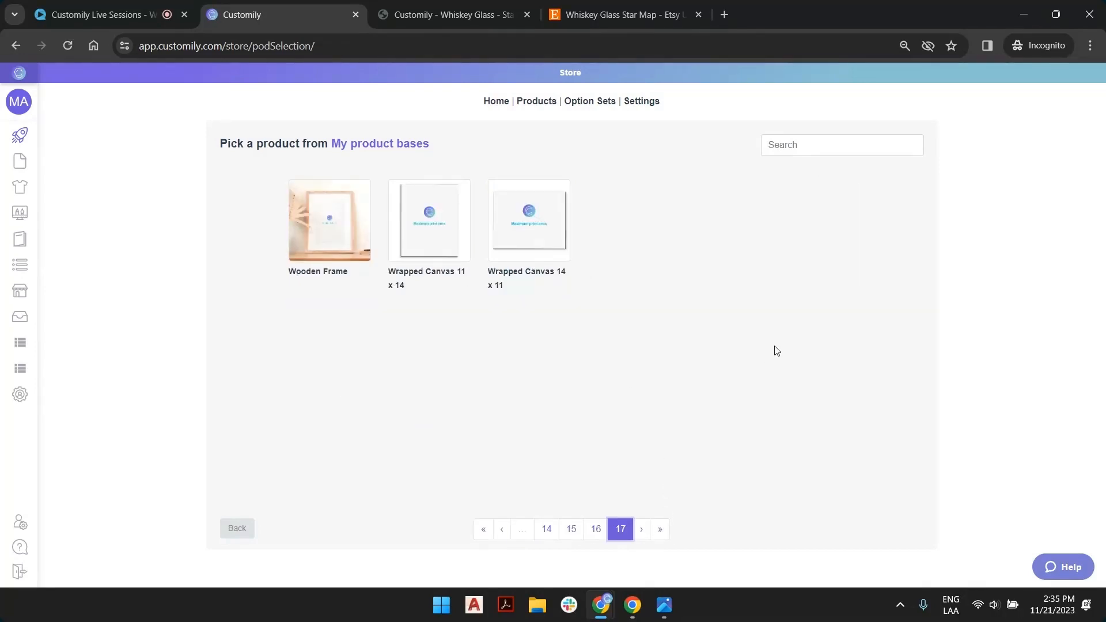
click(596, 531)
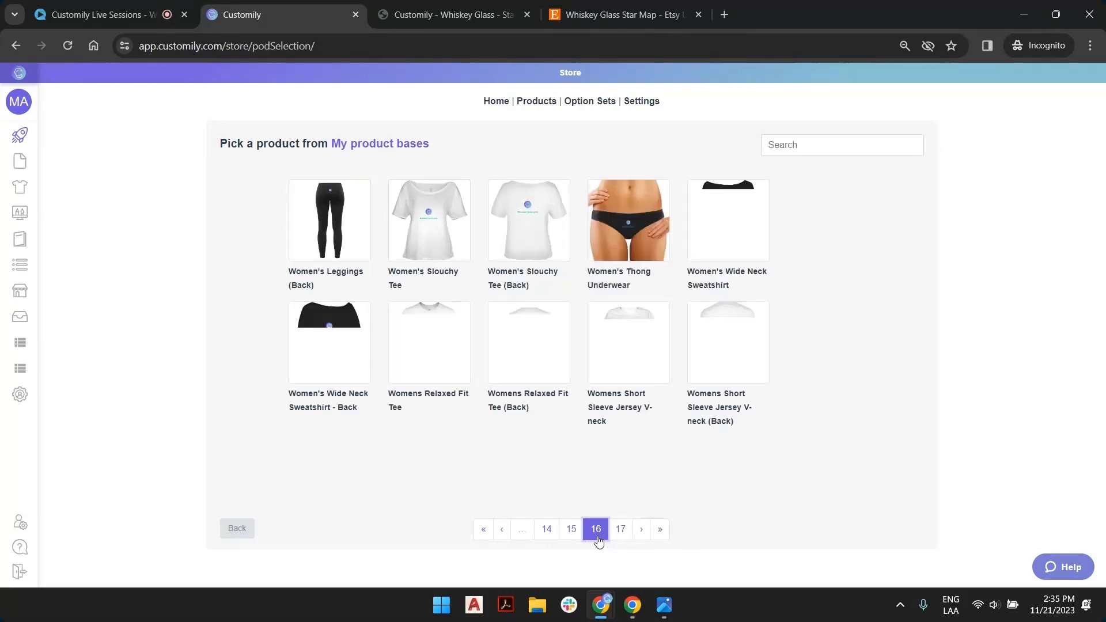
click(562, 530)
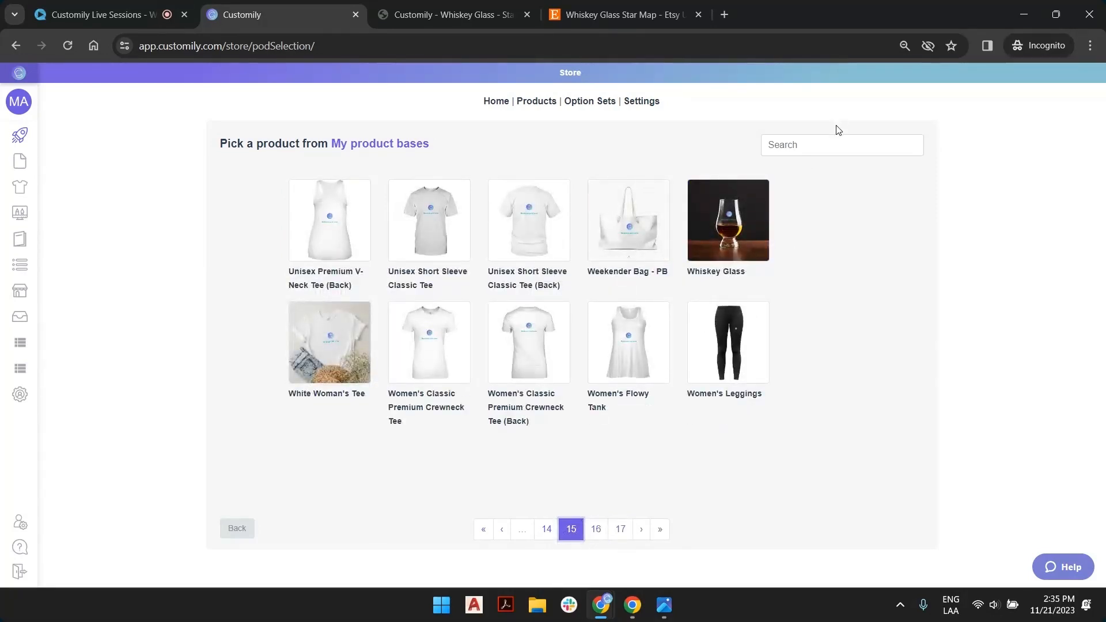
click(834, 151)
text(whisk)
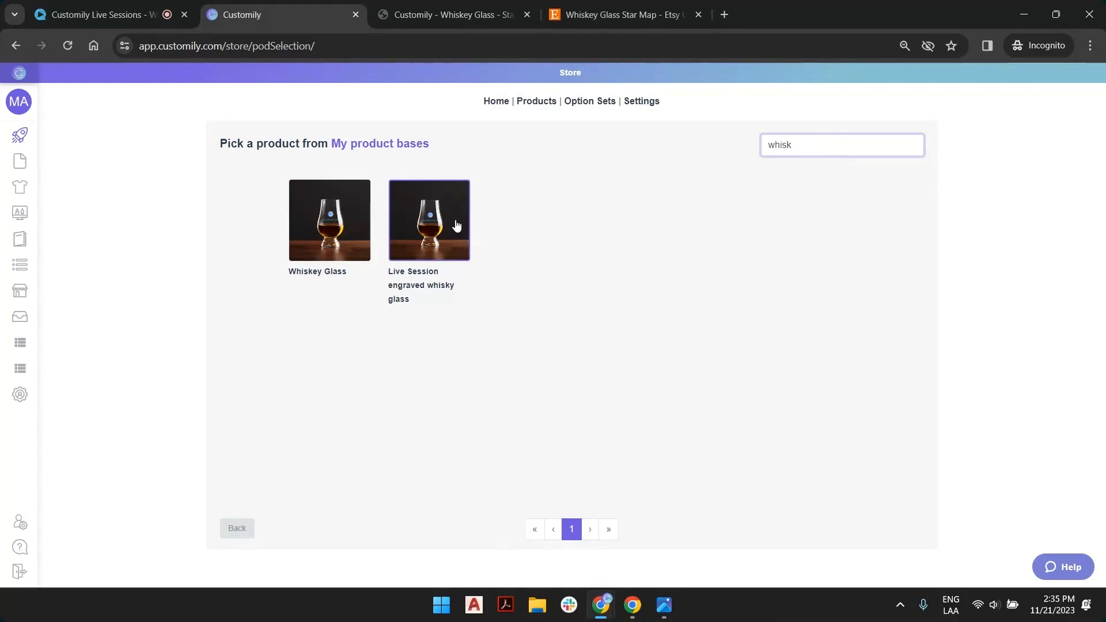
click(457, 225)
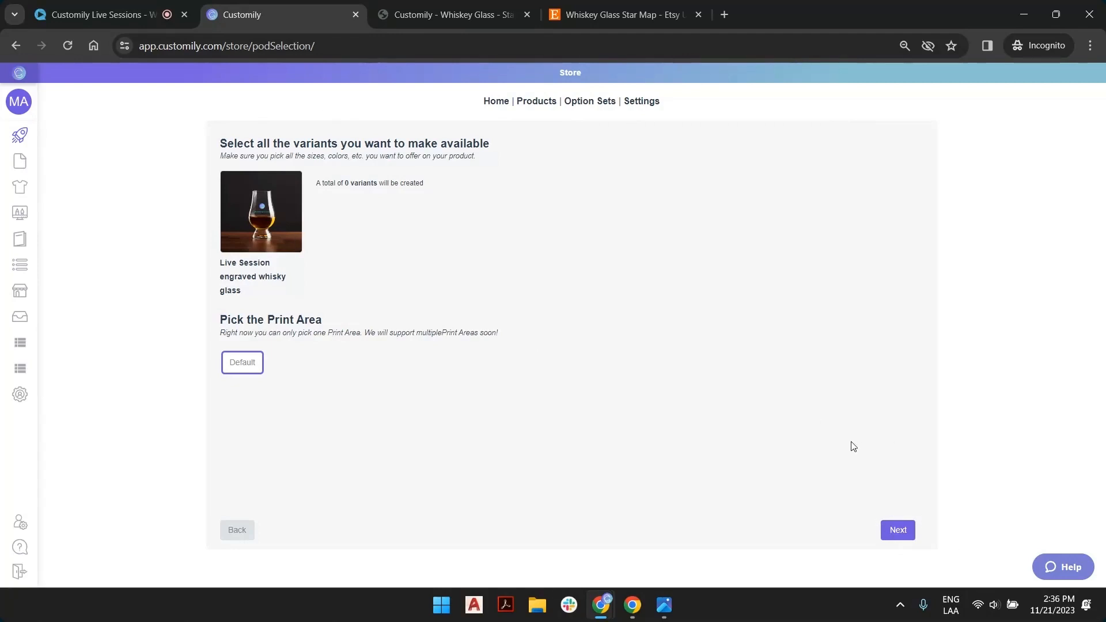
click(909, 525)
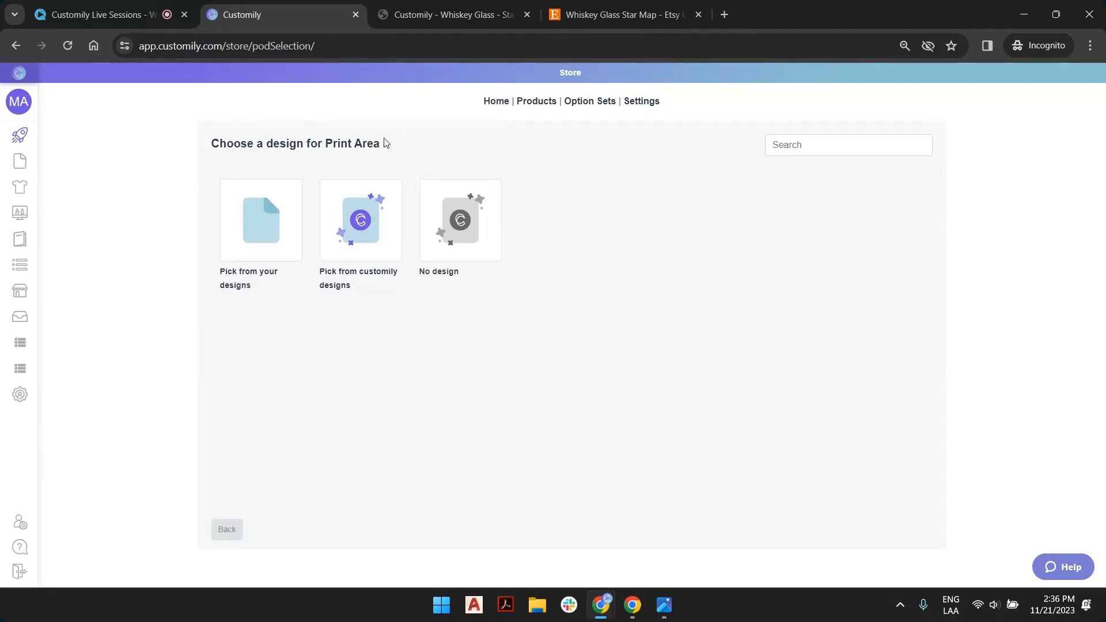
Step: Look through the categories of Customily's ready-made design library and return to the design source choice
click(361, 203)
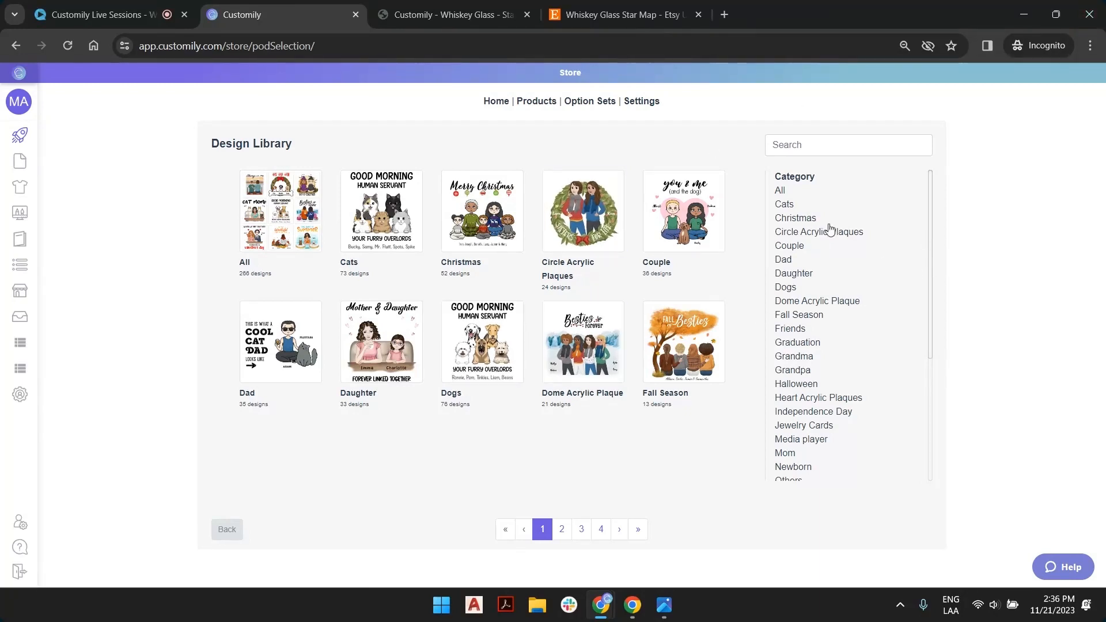
scroll(817, 231, down, 3)
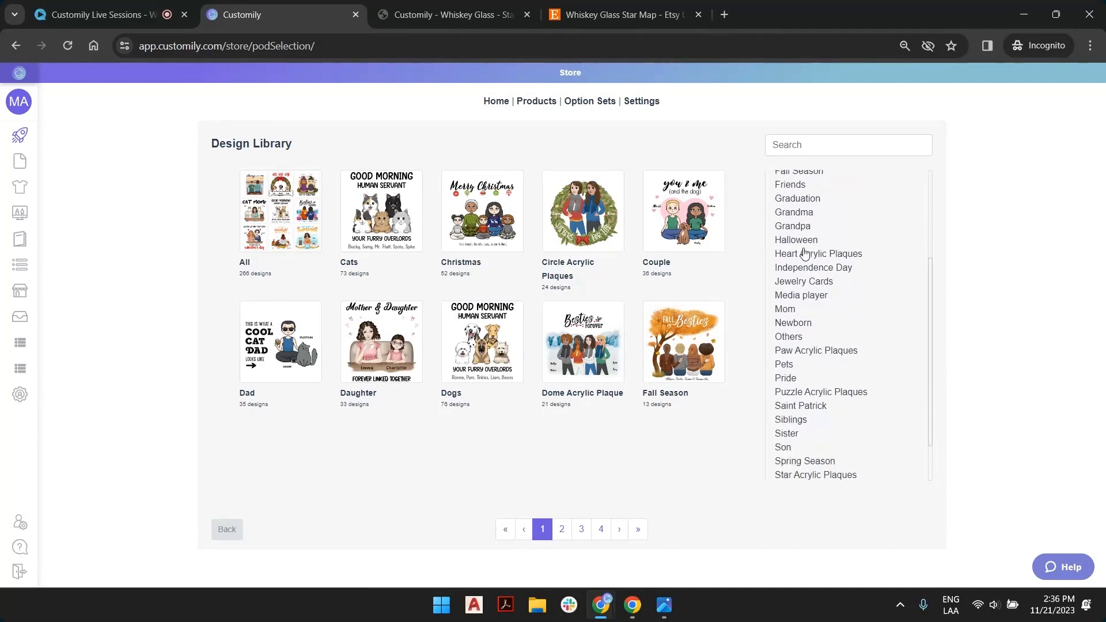
scroll(805, 254, down, 1)
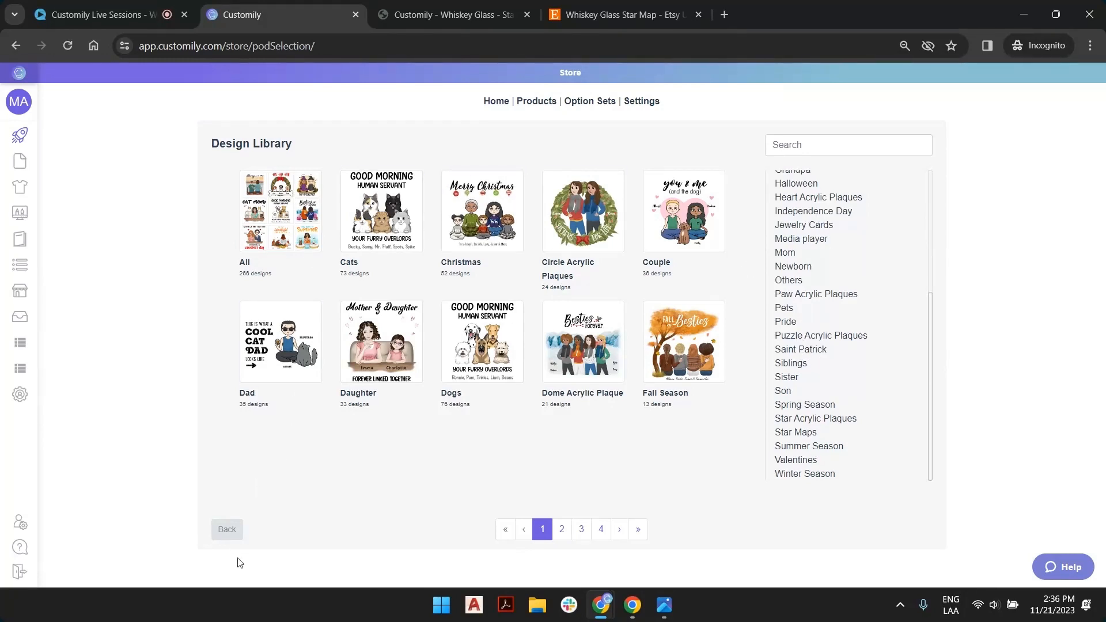
click(228, 527)
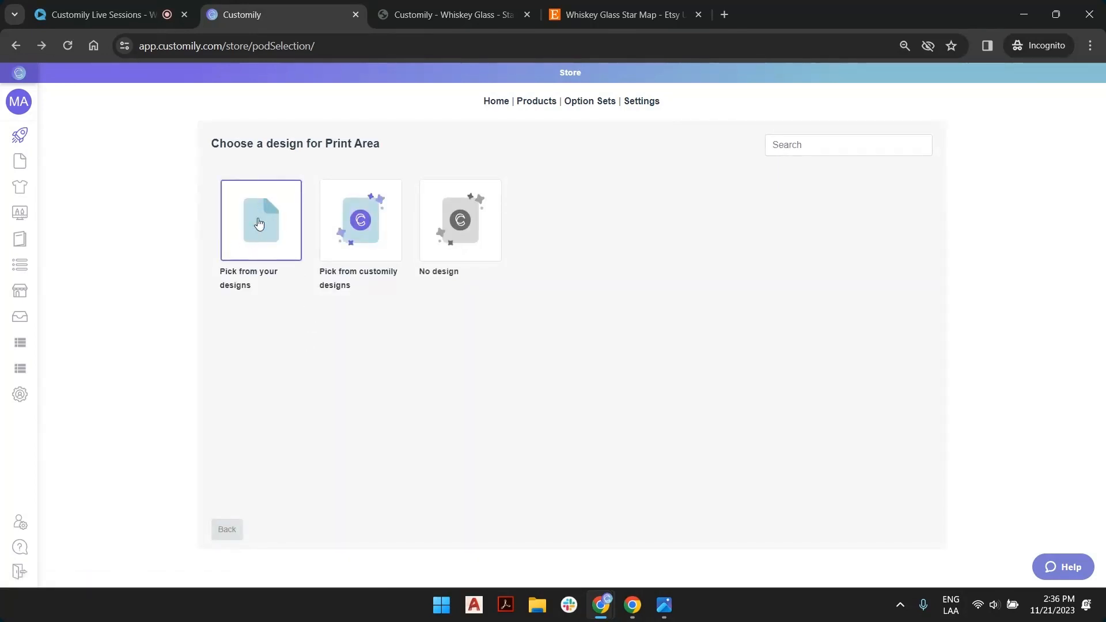
Step: Assign your own "Whiskey Star Map" design to the print area and select Etsy_customilydemo as the store for the product
click(258, 221)
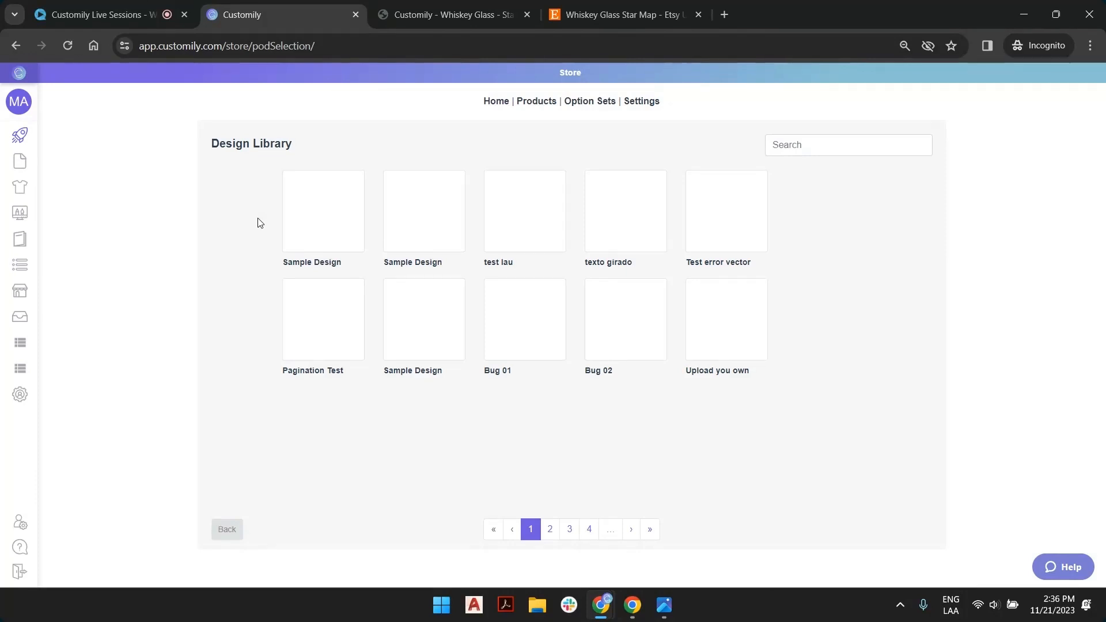
click(649, 533)
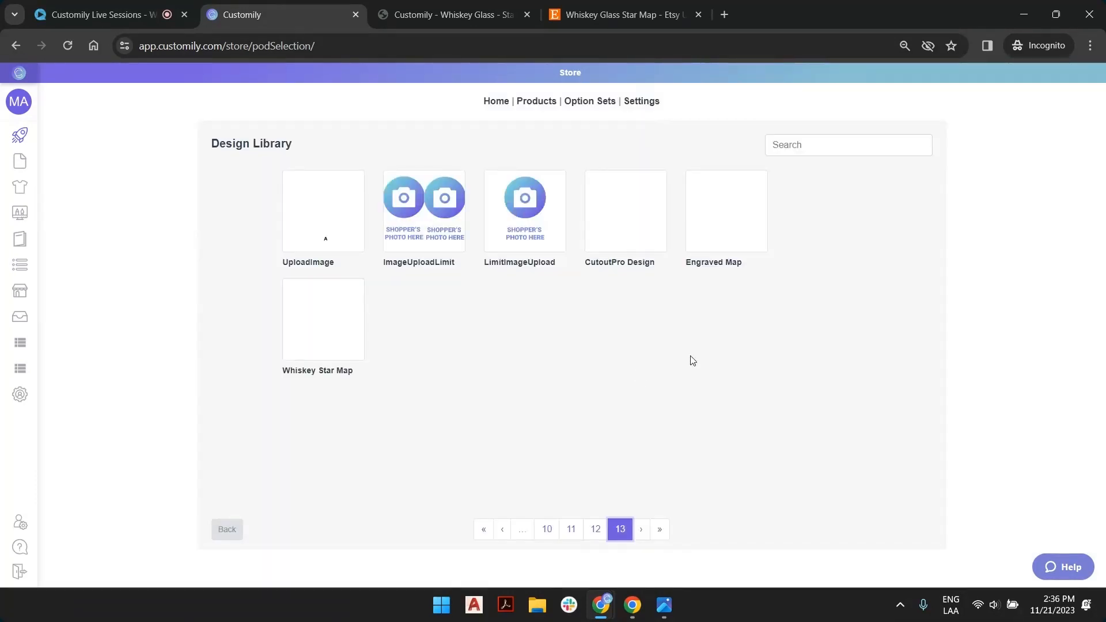
click(339, 316)
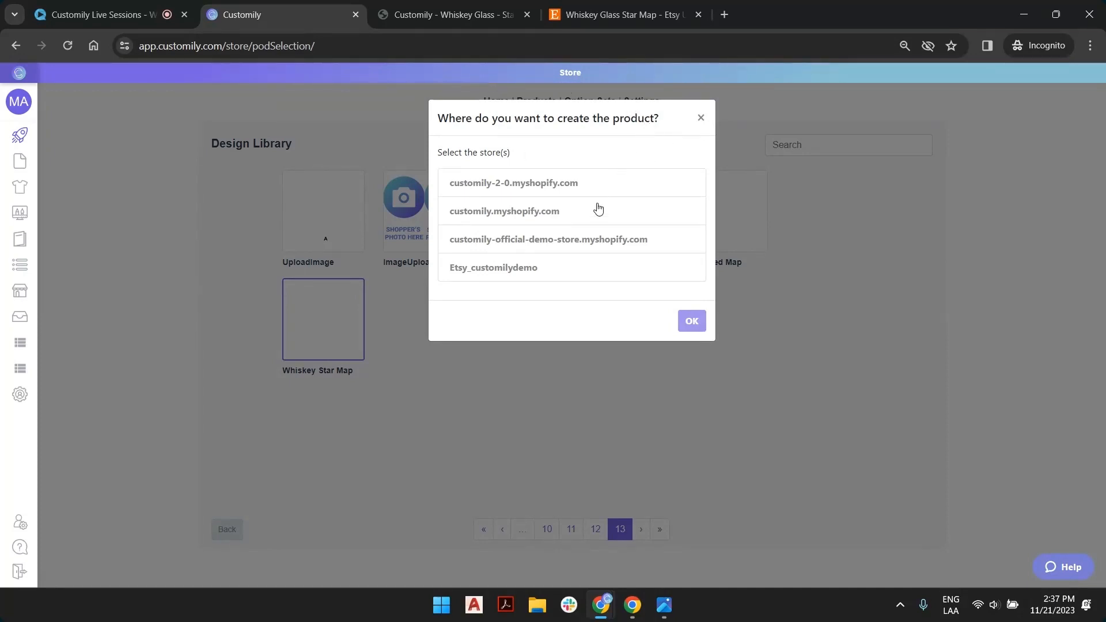
click(566, 269)
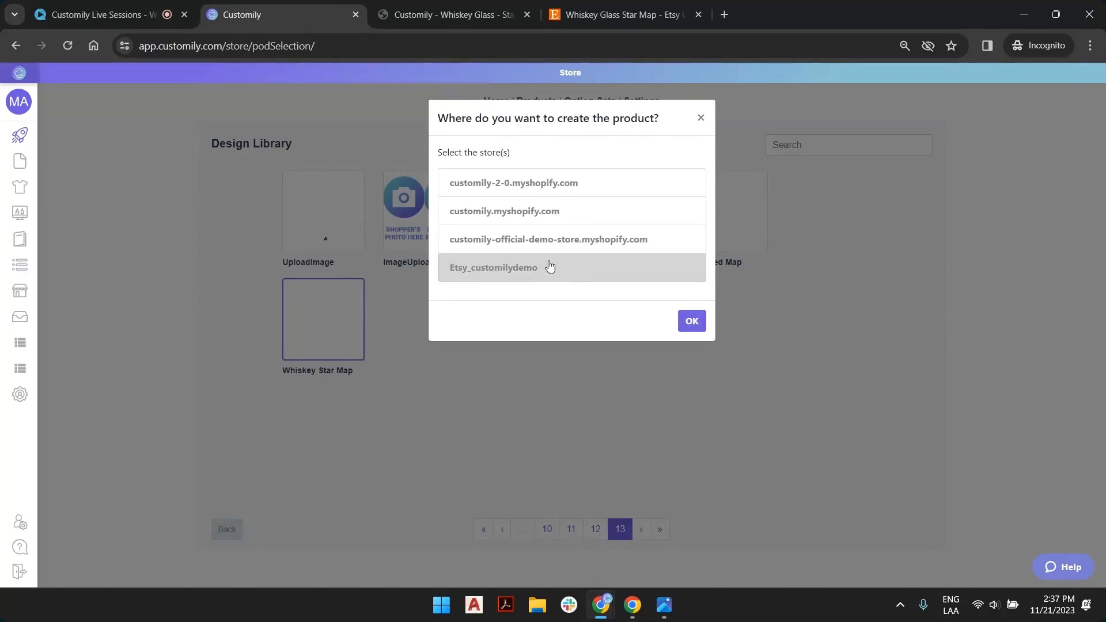
Step: Create the product from the Whiskey Star Map design in the Etsy_customilydemo store
click(691, 319)
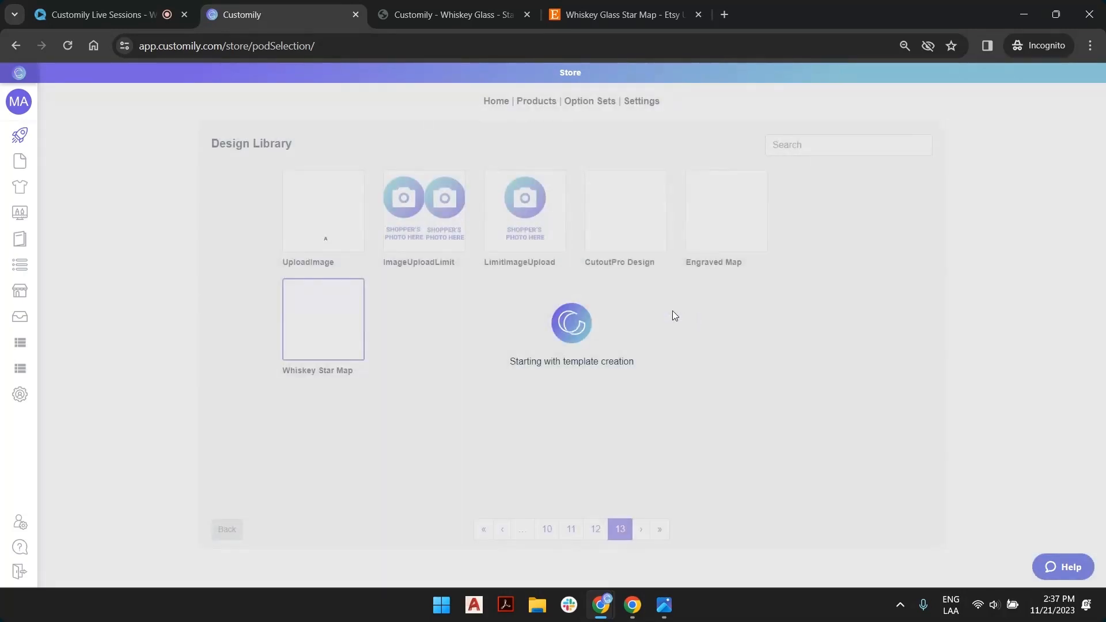
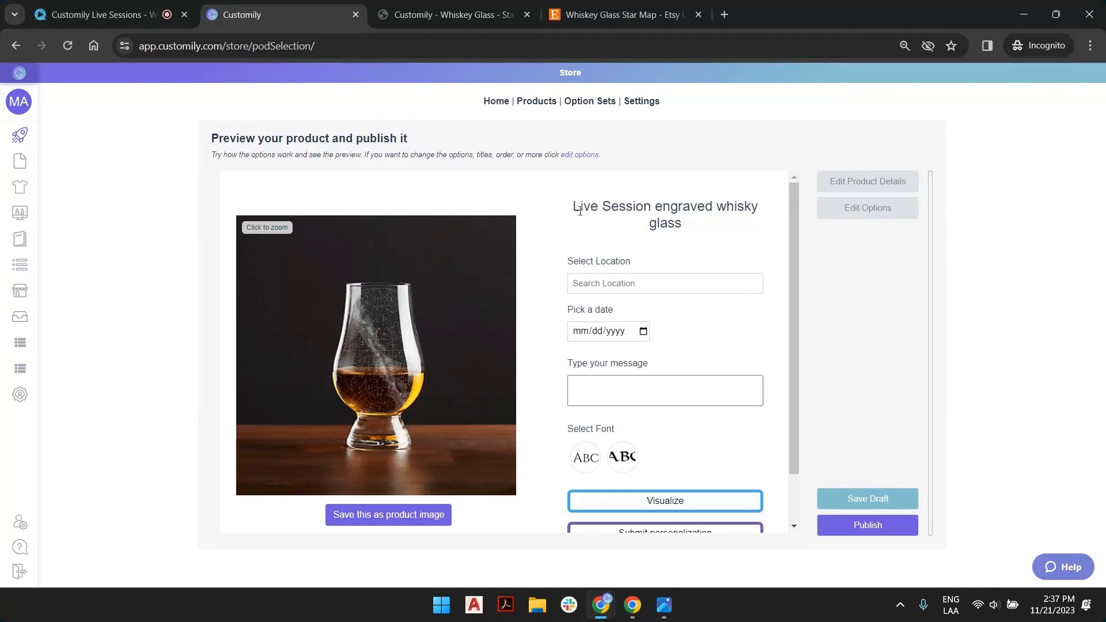
drag(584, 211, 707, 209)
click(688, 227)
Step: Set the star map location in the product preview to Montreal, Quebec, Canada
scroll(686, 232, down, 2)
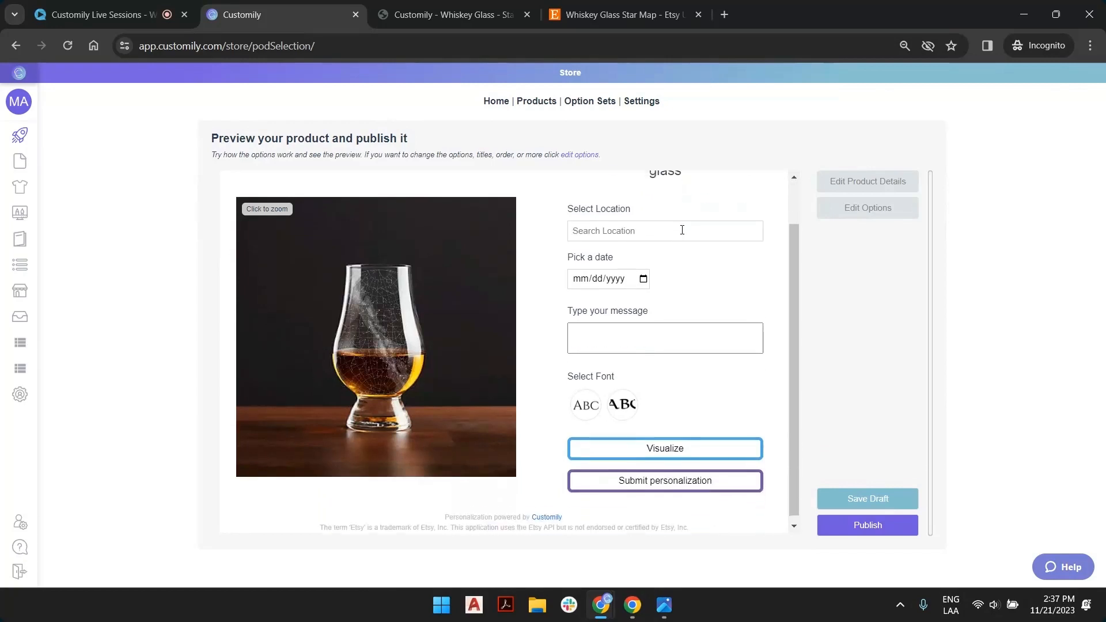
click(624, 227)
text(moneal)
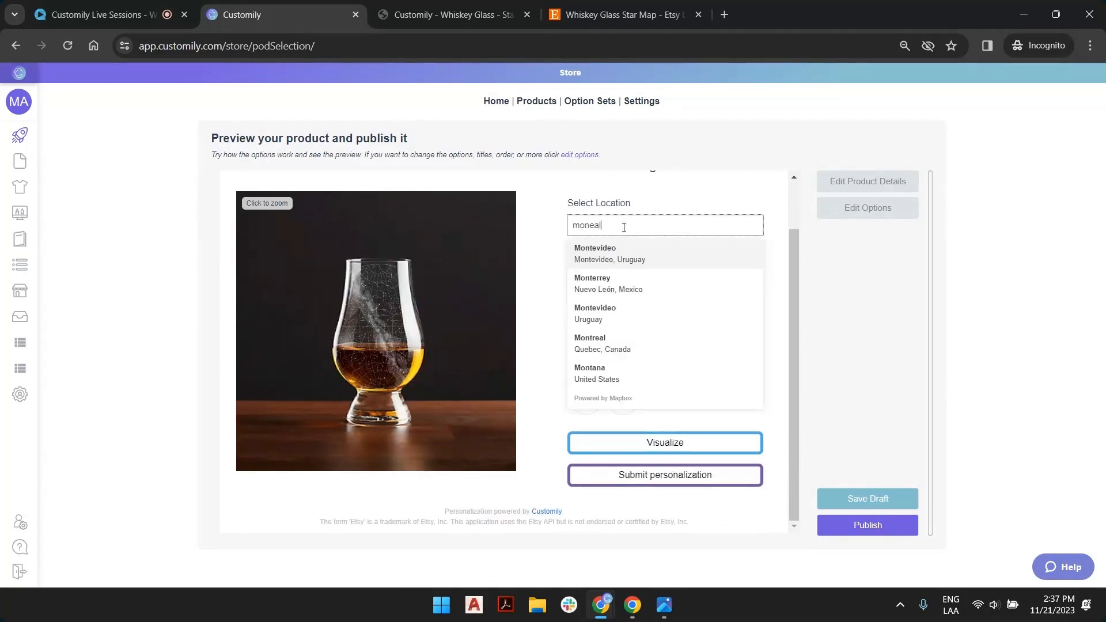
key(BackSpace)
key(BackSpace)
key(BackSpace)
text(al)
click(591, 224)
text(tre)
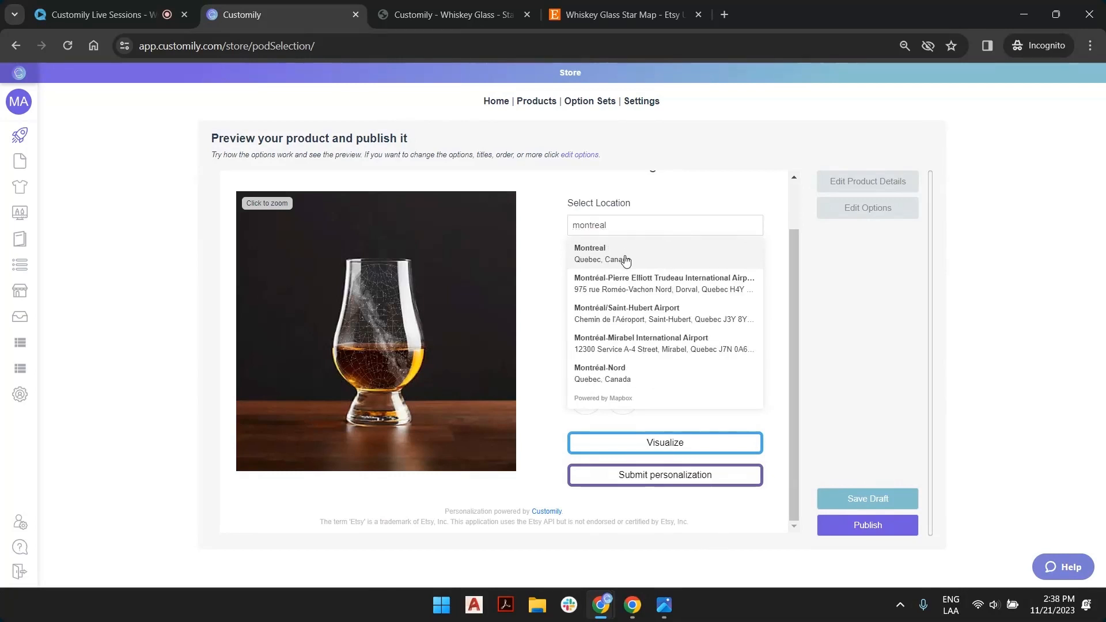
click(625, 256)
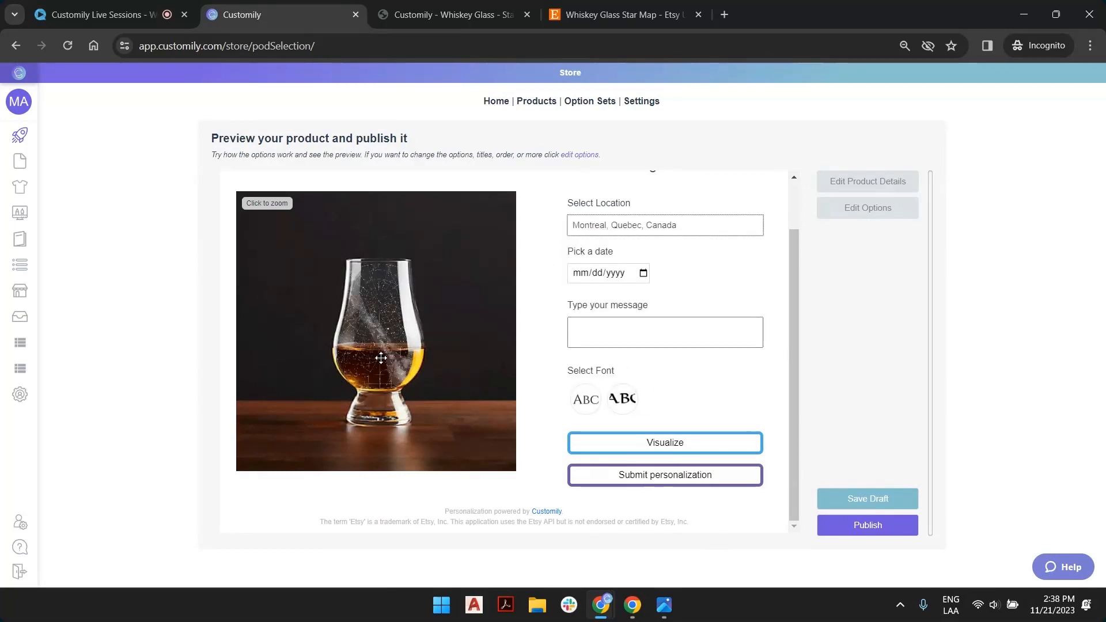
Step: Set the star map date in the product preview to 08/27/2023
click(644, 273)
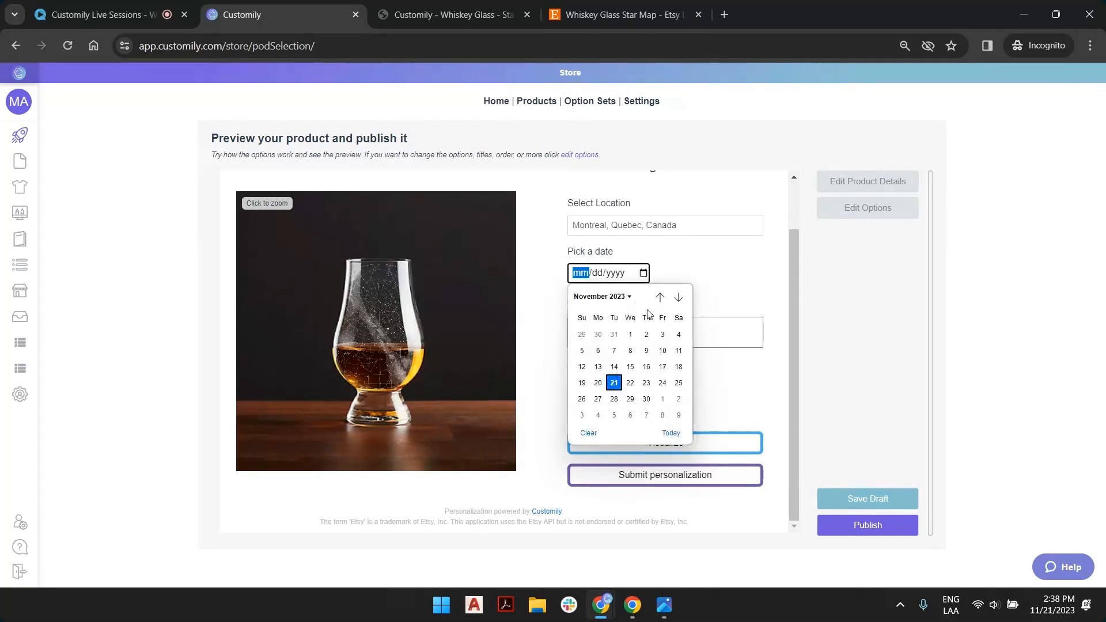
click(659, 296)
click(659, 296)
click(581, 334)
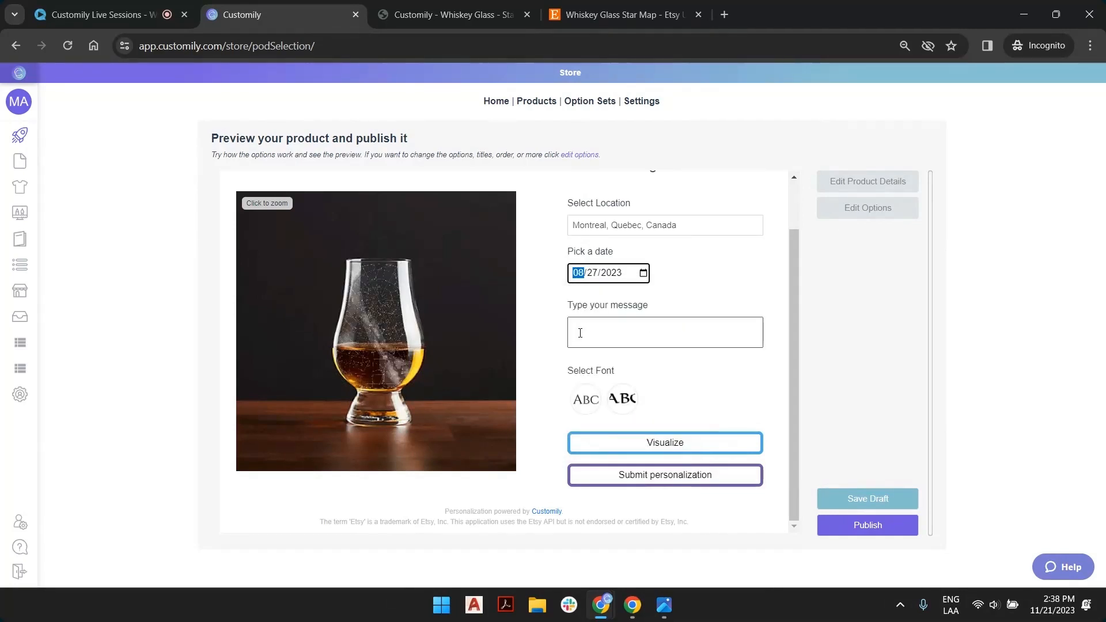
Step: Enter the engraving message "Whiskey Star", split over two lines with one word on each
click(670, 329)
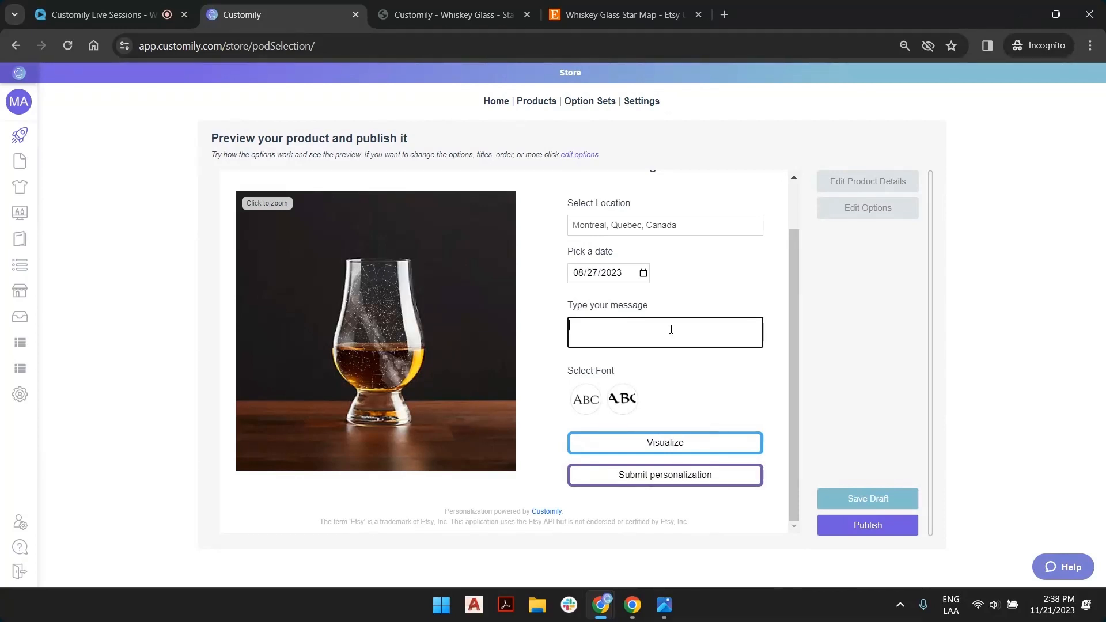
text(Whiskey Star)
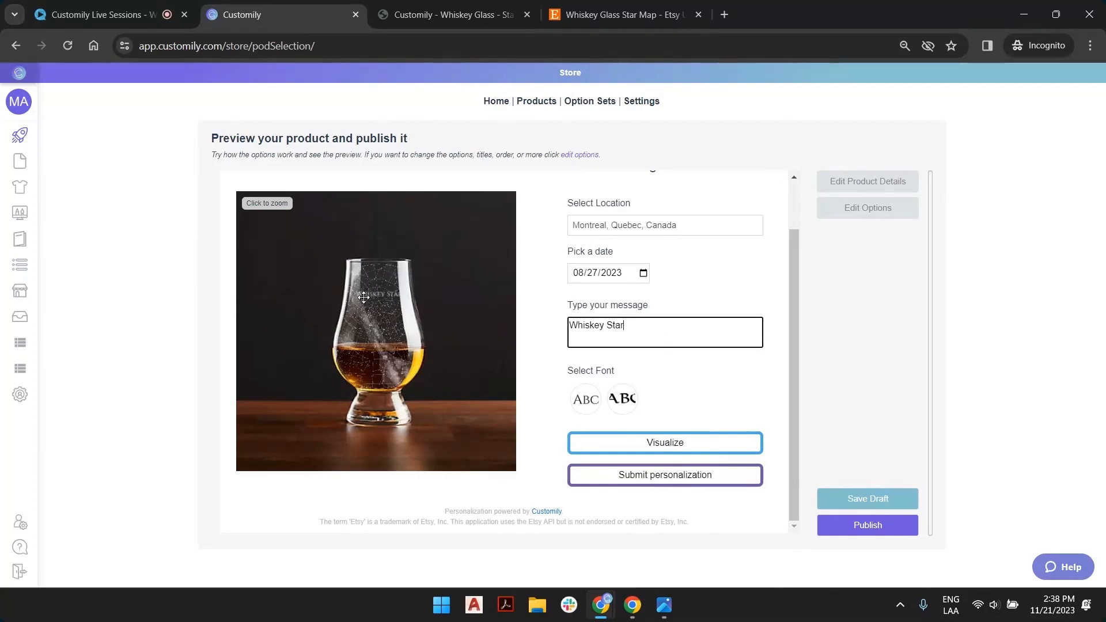
click(610, 325)
key(Return)
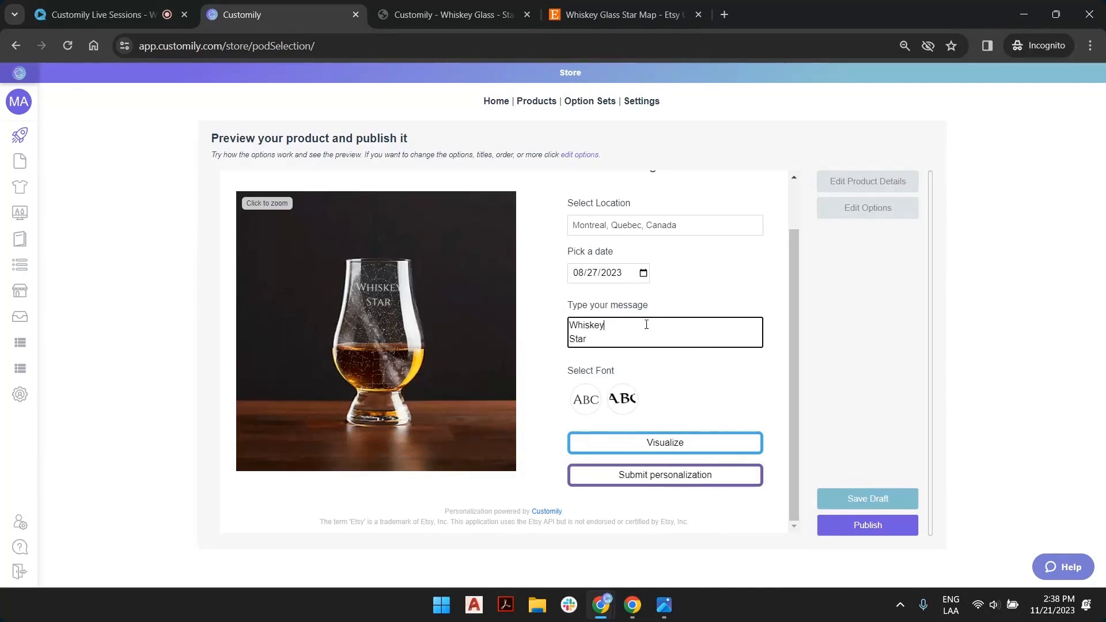
Step: Compare the Viking and Cinzel fonts on the engraved message and choose Viking
click(622, 403)
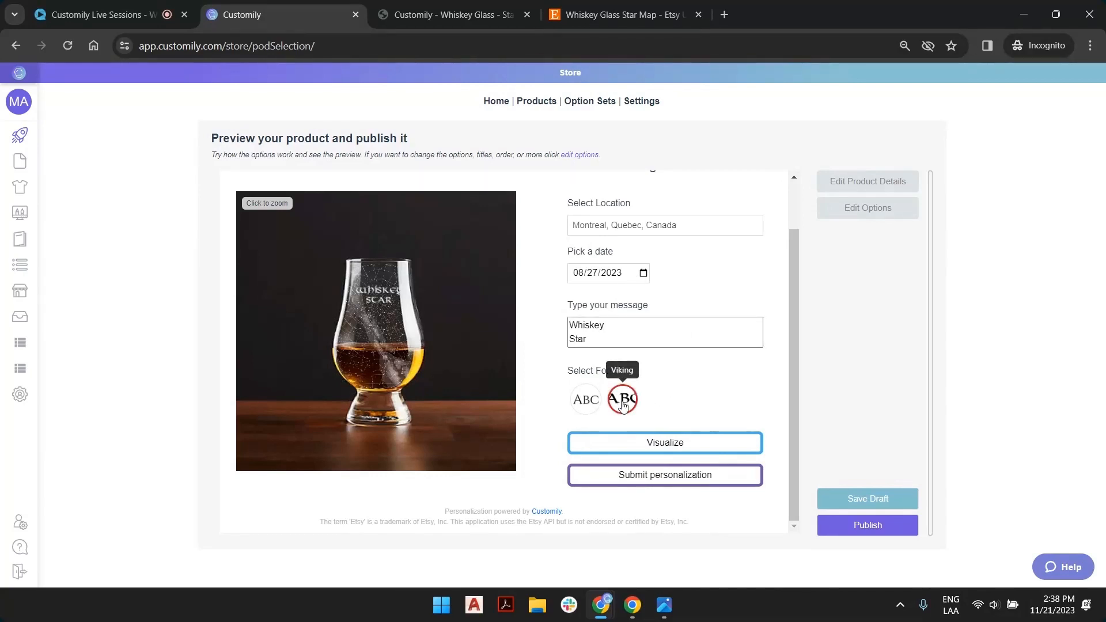
click(585, 405)
click(625, 399)
click(587, 403)
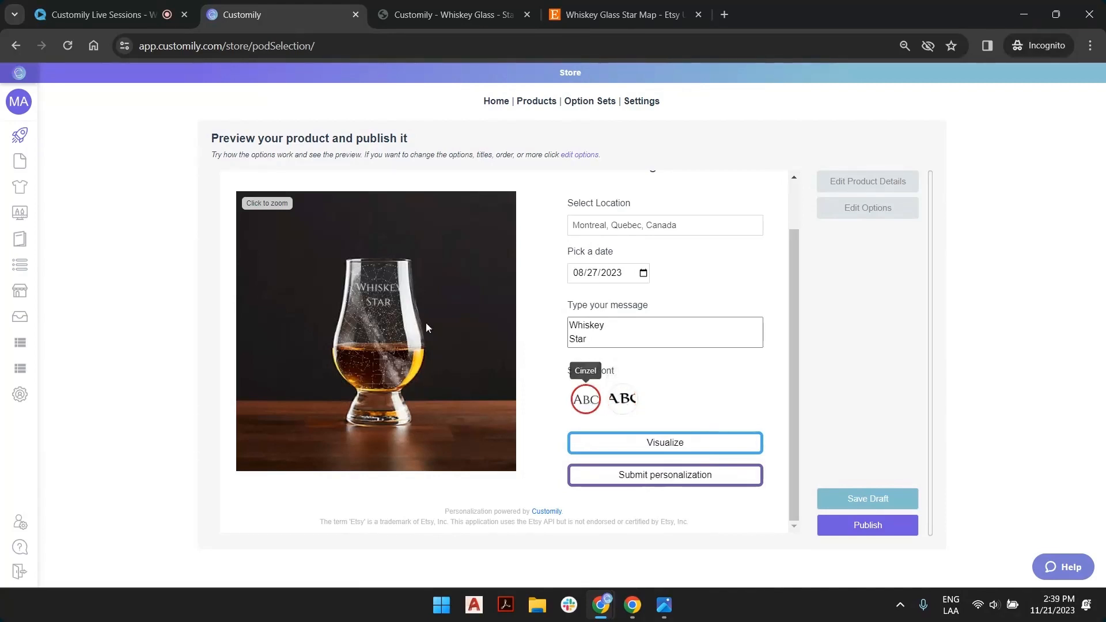
click(612, 399)
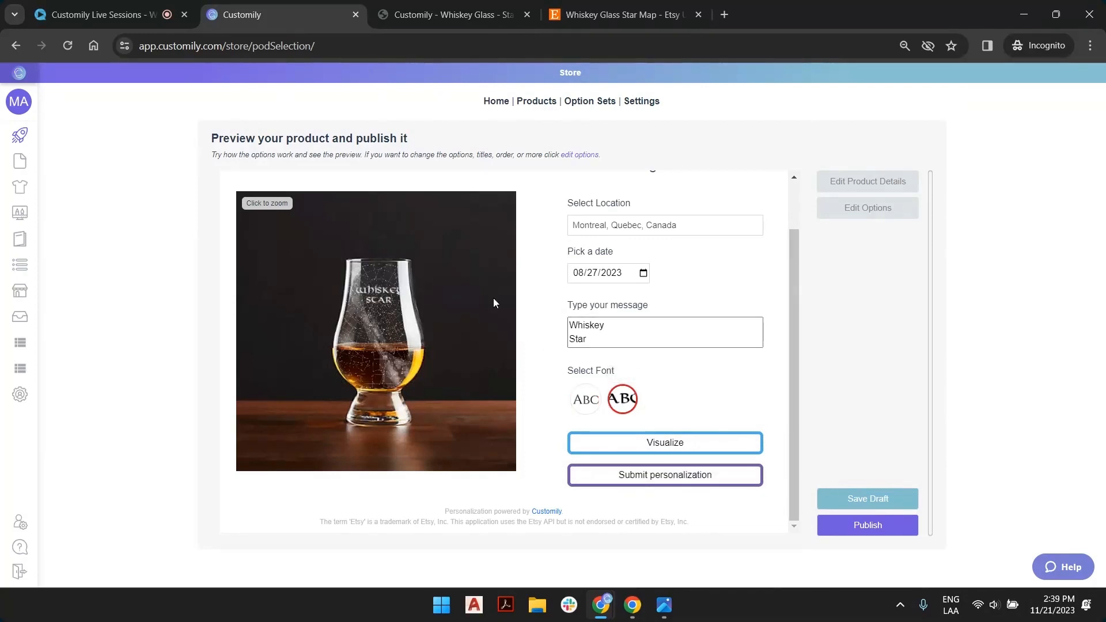
Step: Visualize the personalized glass, save the enlarged mockup image as listing2.png in the 11-21 folder, and close the enlarged view
scroll(524, 249, up, 1)
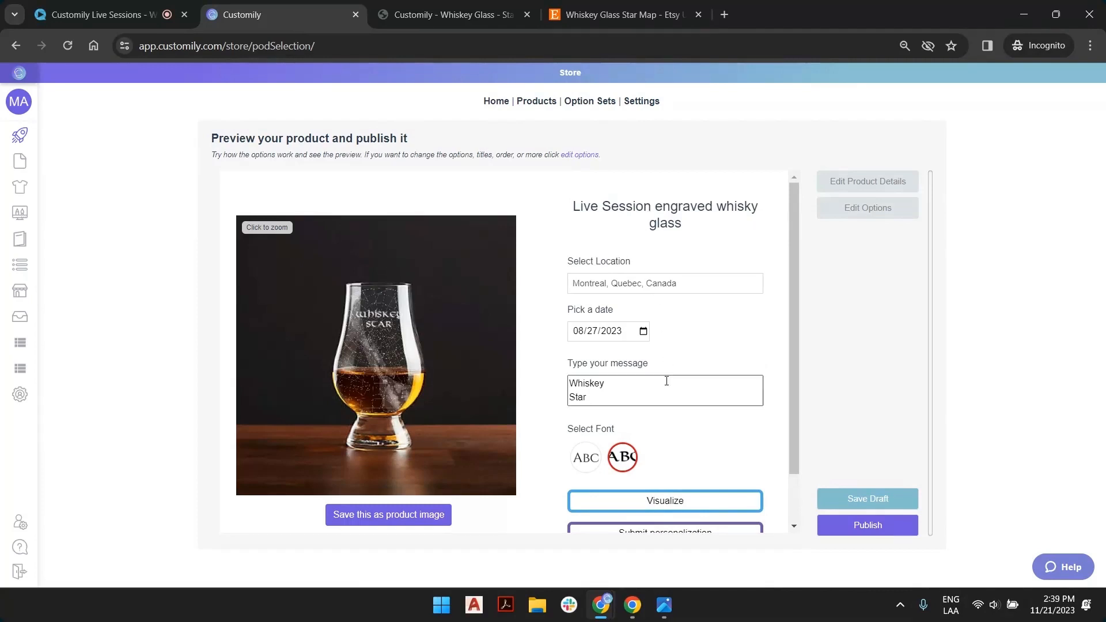
scroll(663, 378, down, 1)
click(665, 443)
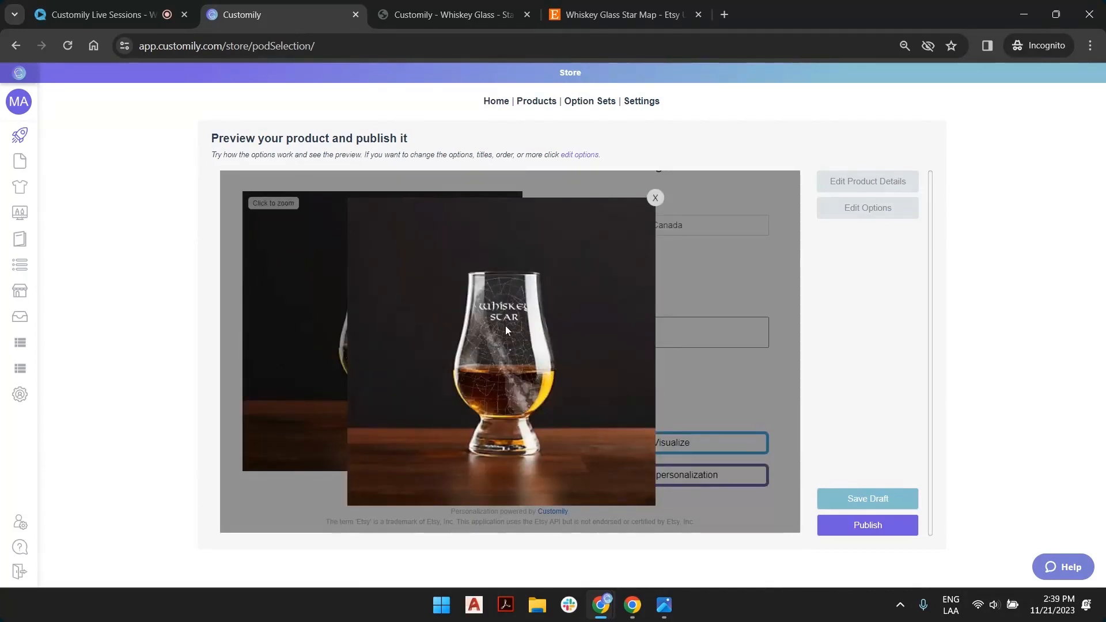
right_click(508, 316)
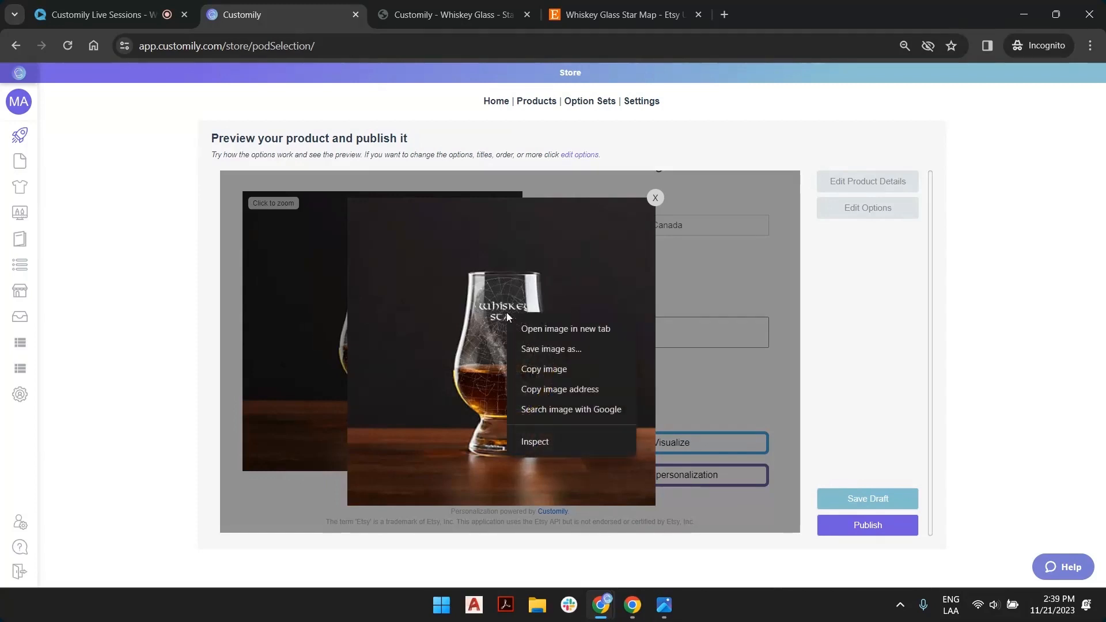
click(502, 320)
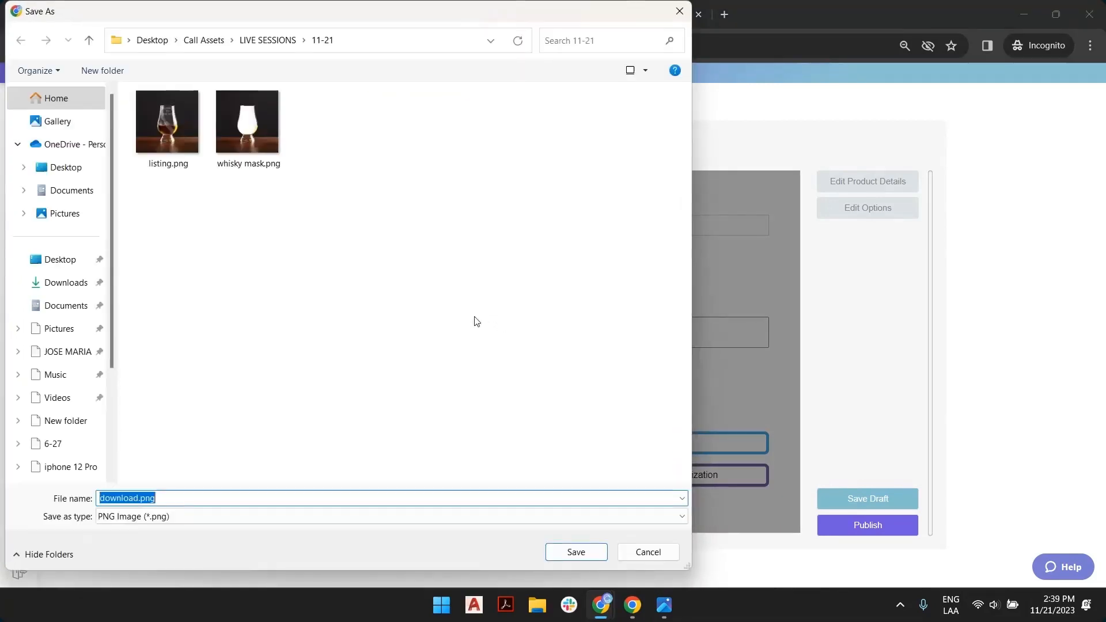
click(174, 152)
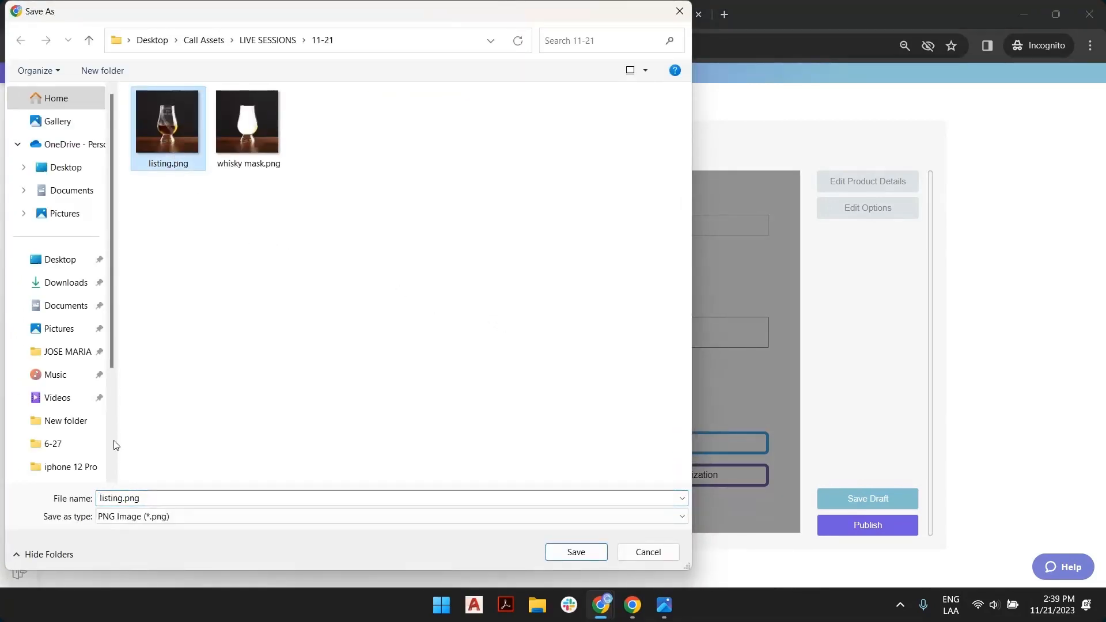
click(118, 498)
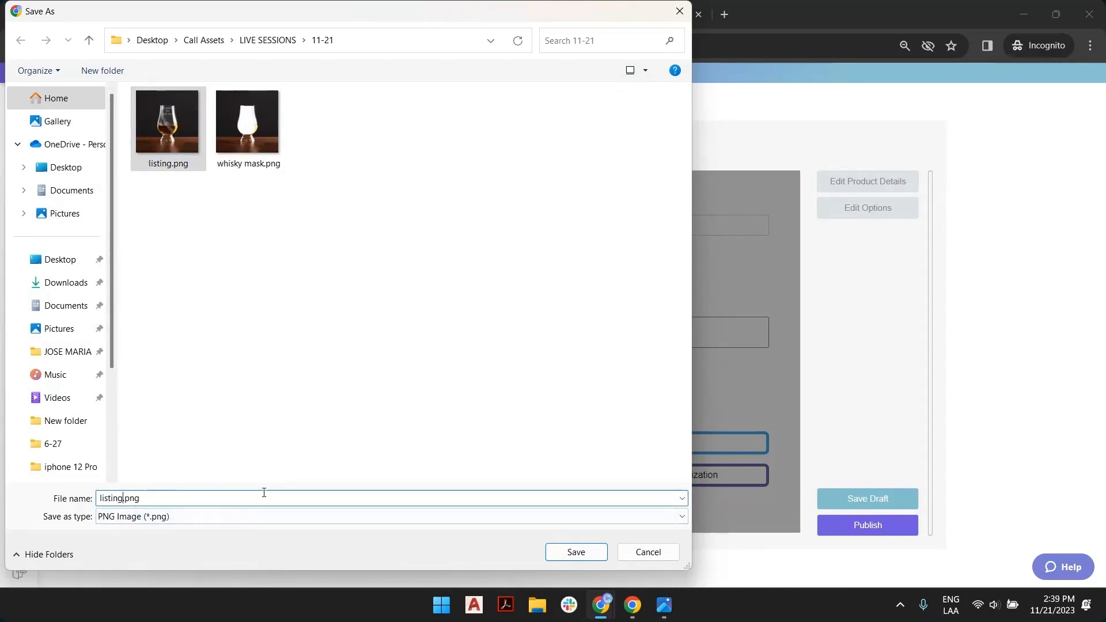
click(576, 552)
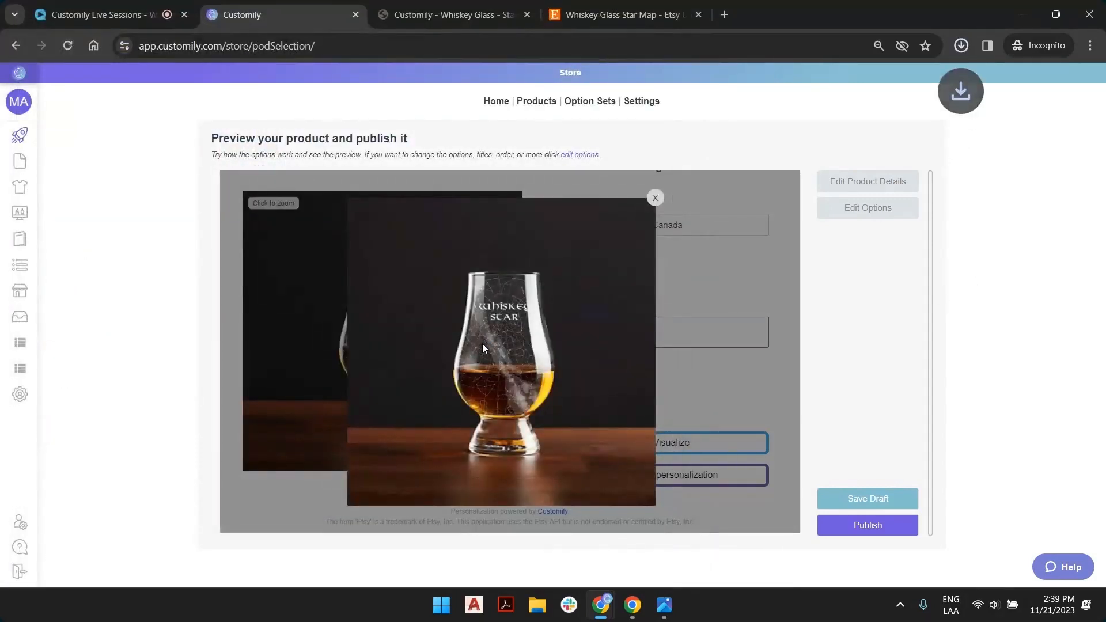
click(657, 199)
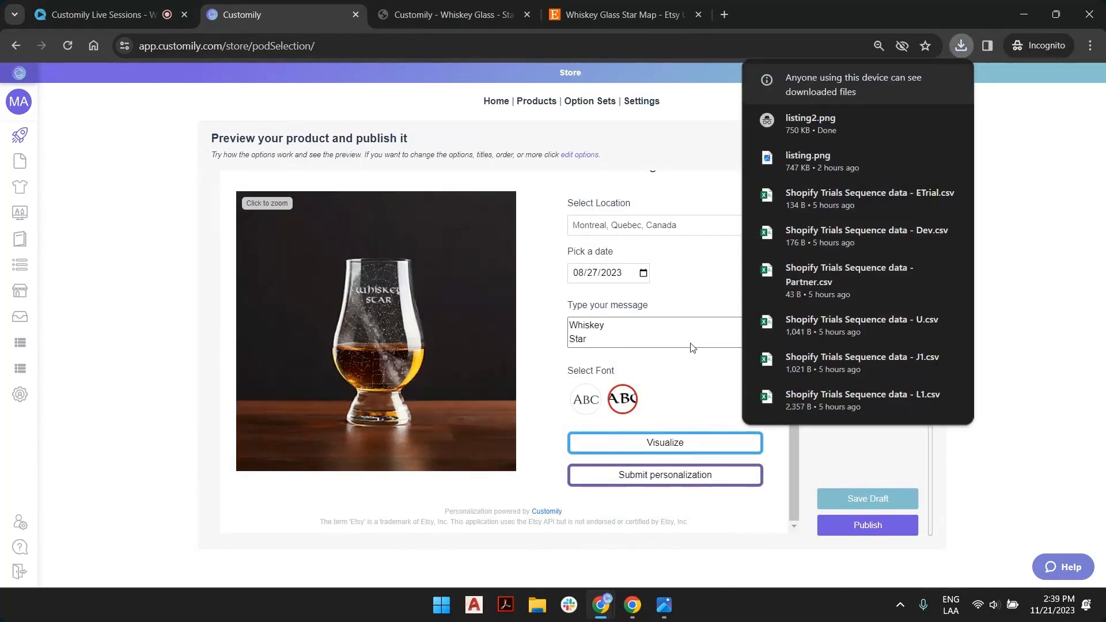
Step: Open the product details for editing and set the price to 10
scroll(694, 197, up, 1)
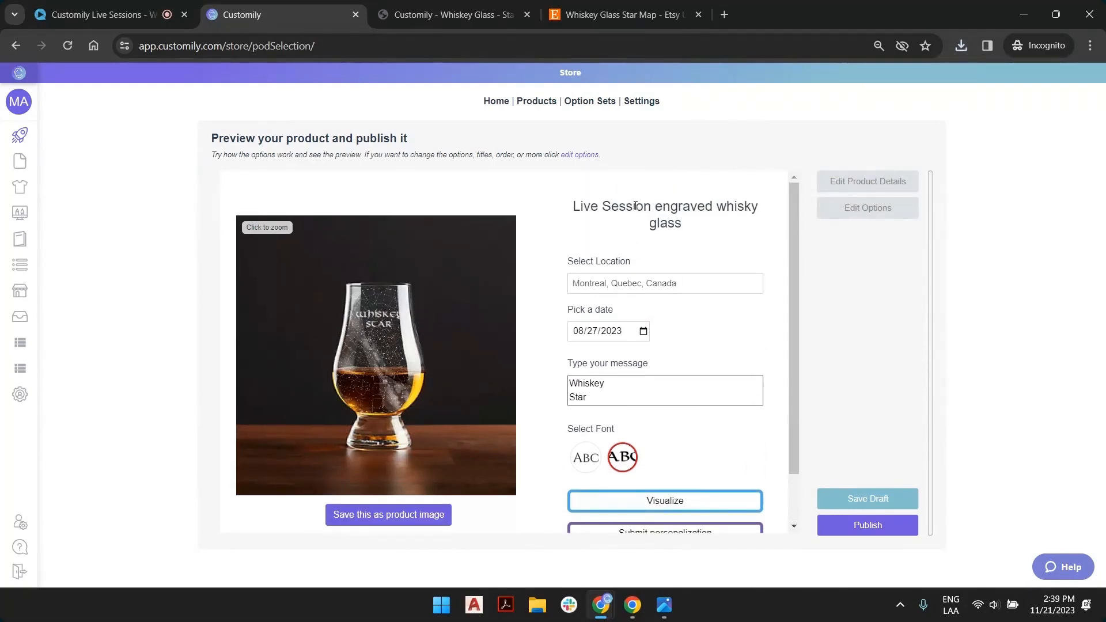
click(875, 183)
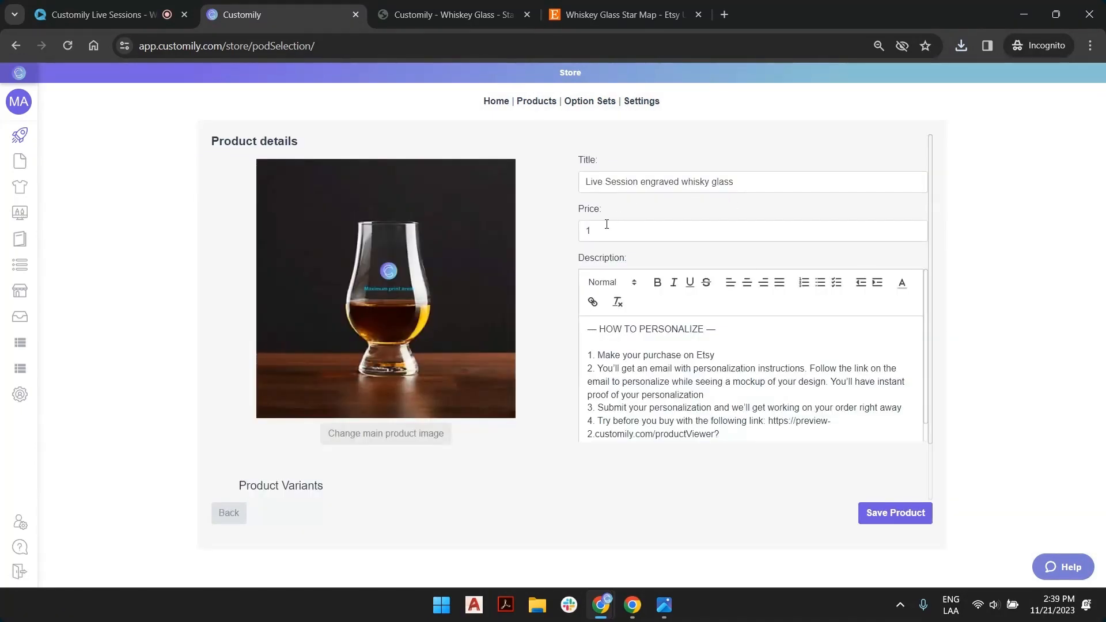
click(606, 224)
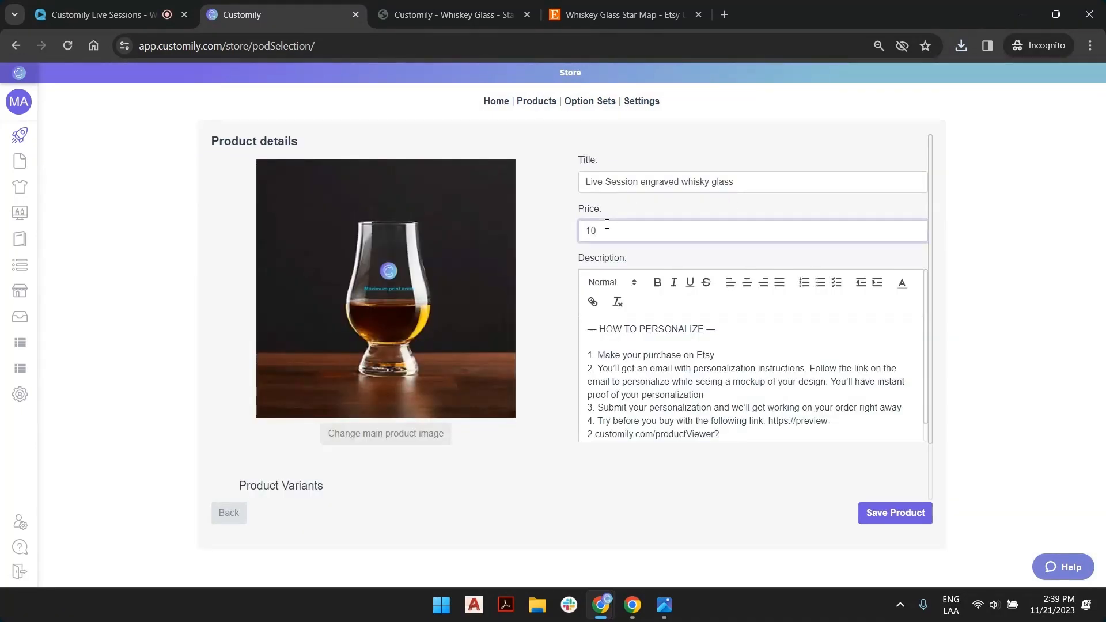
drag(590, 182, 713, 182)
click(716, 183)
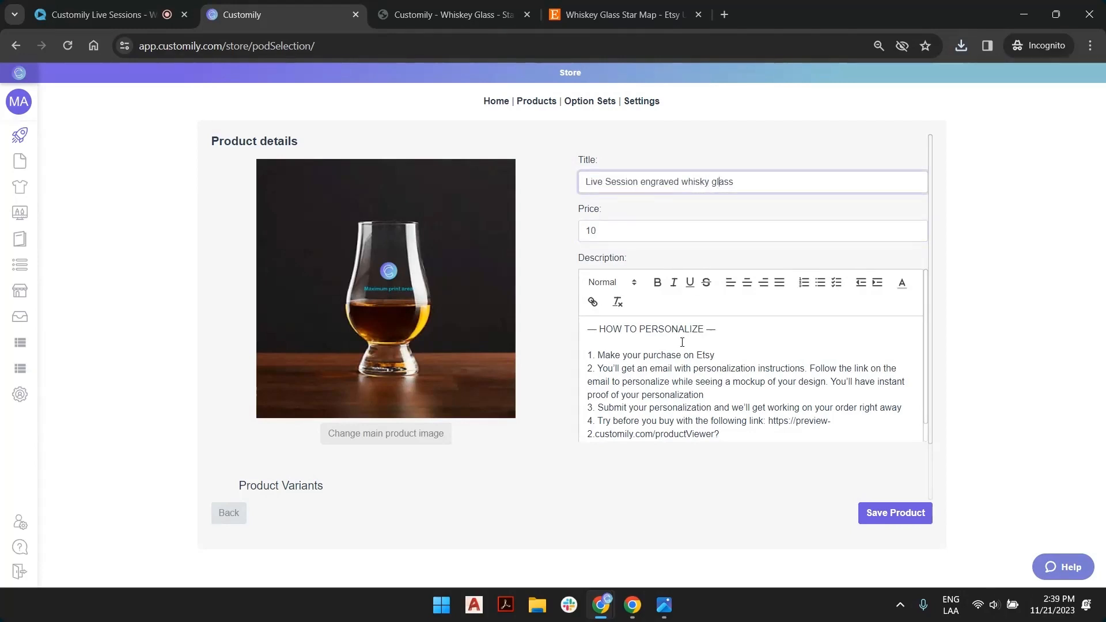
Step: Replace the main product image with listing2.png and save the product
scroll(691, 387, down, 1)
scroll(692, 386, down, 2)
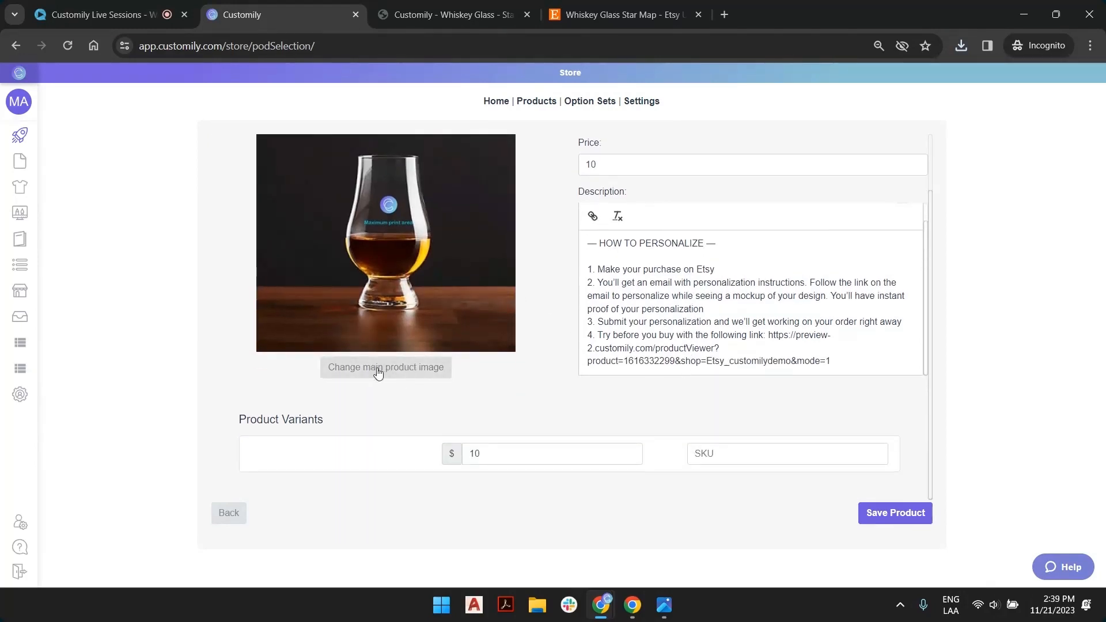
scroll(412, 371, up, 2)
click(422, 440)
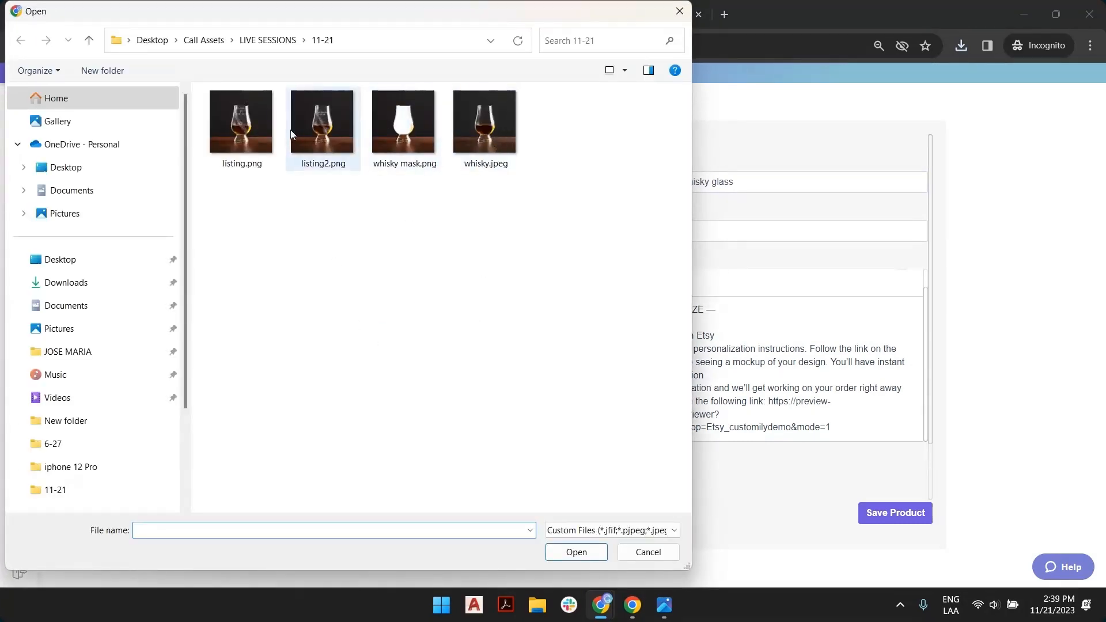
double_click(324, 129)
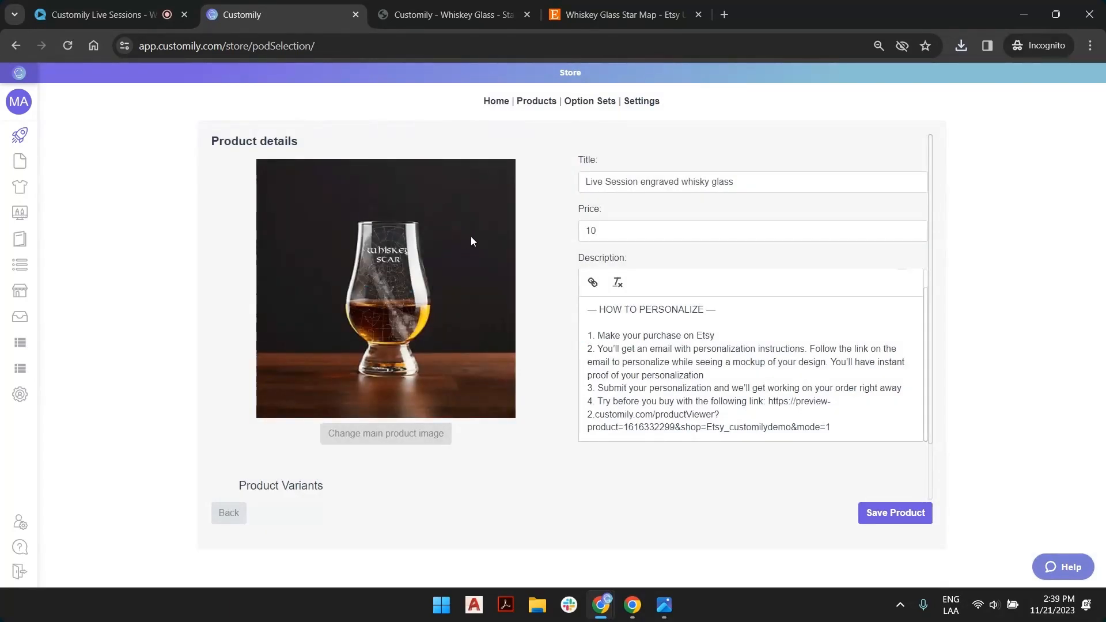
click(896, 518)
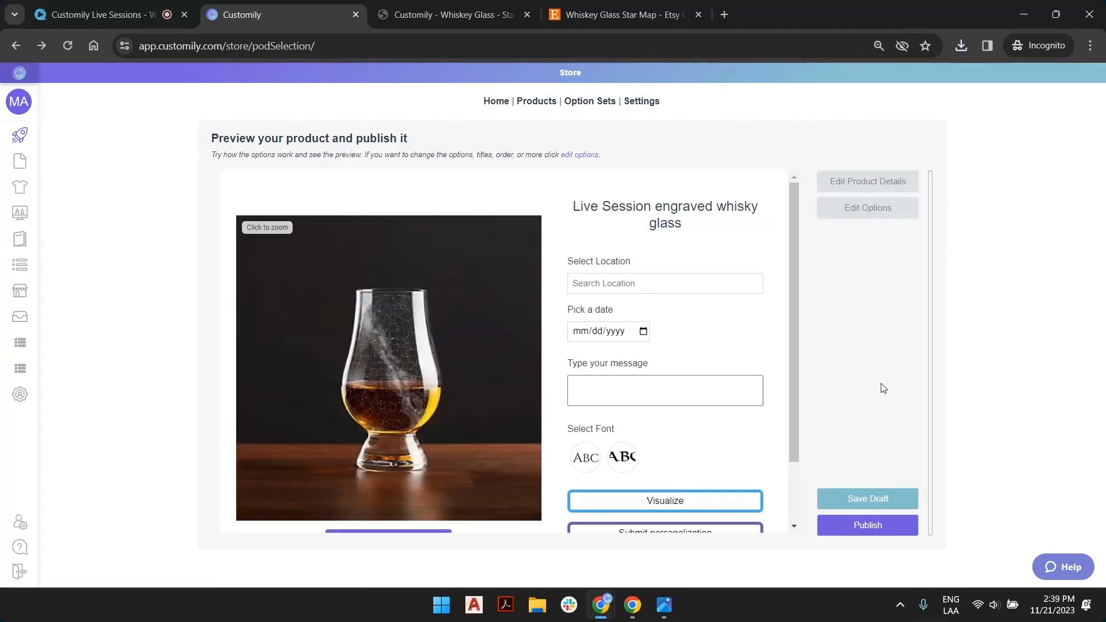
Step: Publish the engraved whisky glass product to the Etsy store
scroll(735, 408, down, 2)
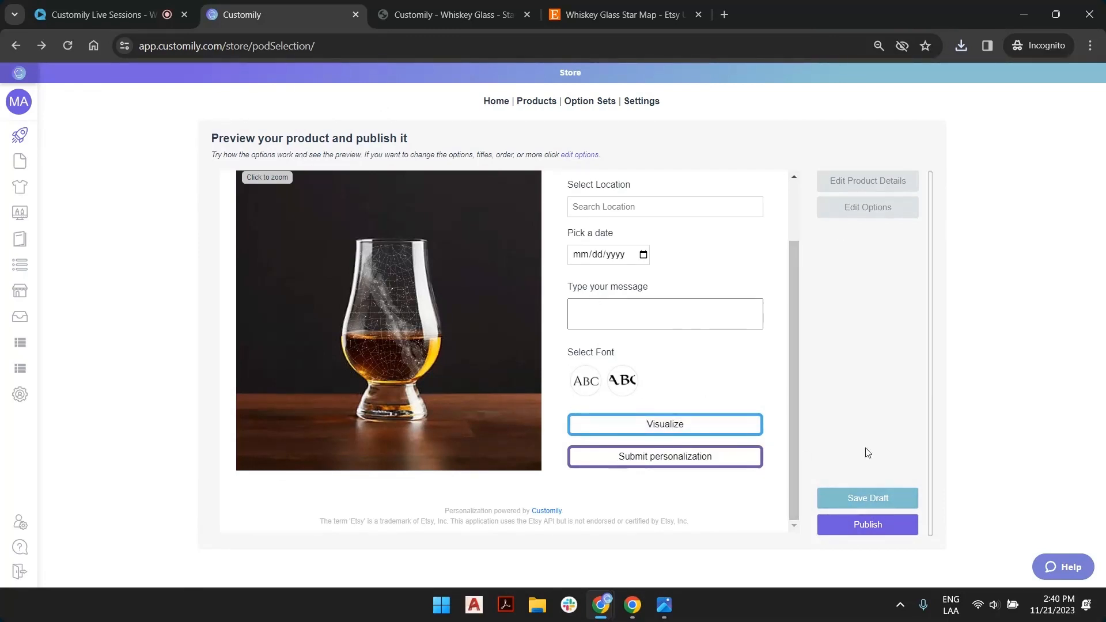
click(894, 526)
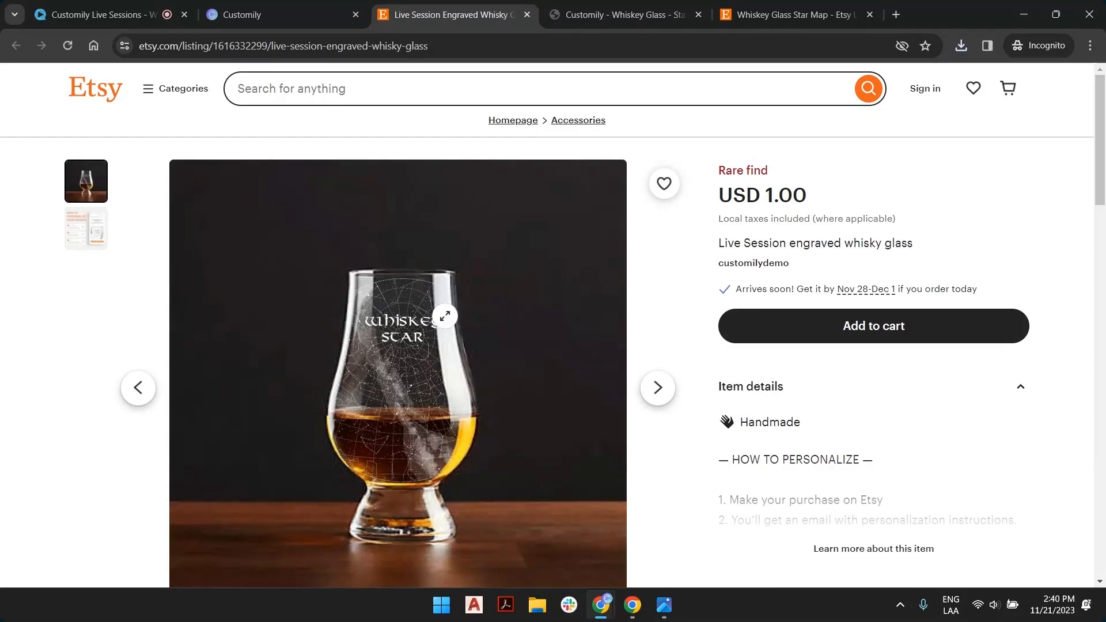
Step: Expand the item details of the published Etsy listing and review the personalization instructions and preview link
scroll(869, 373, down, 2)
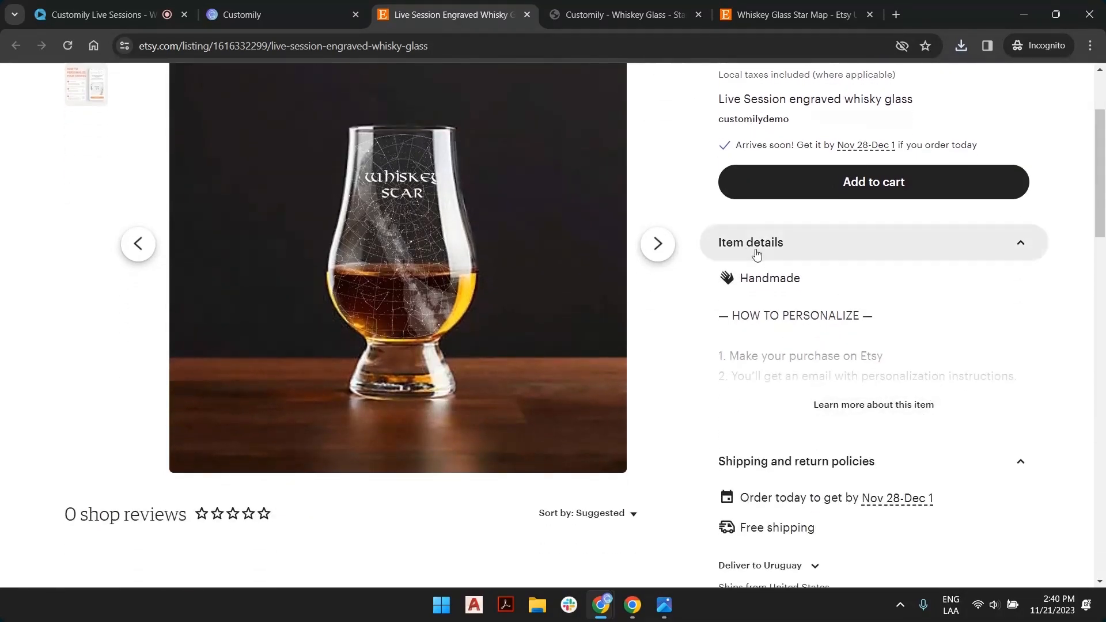
click(923, 409)
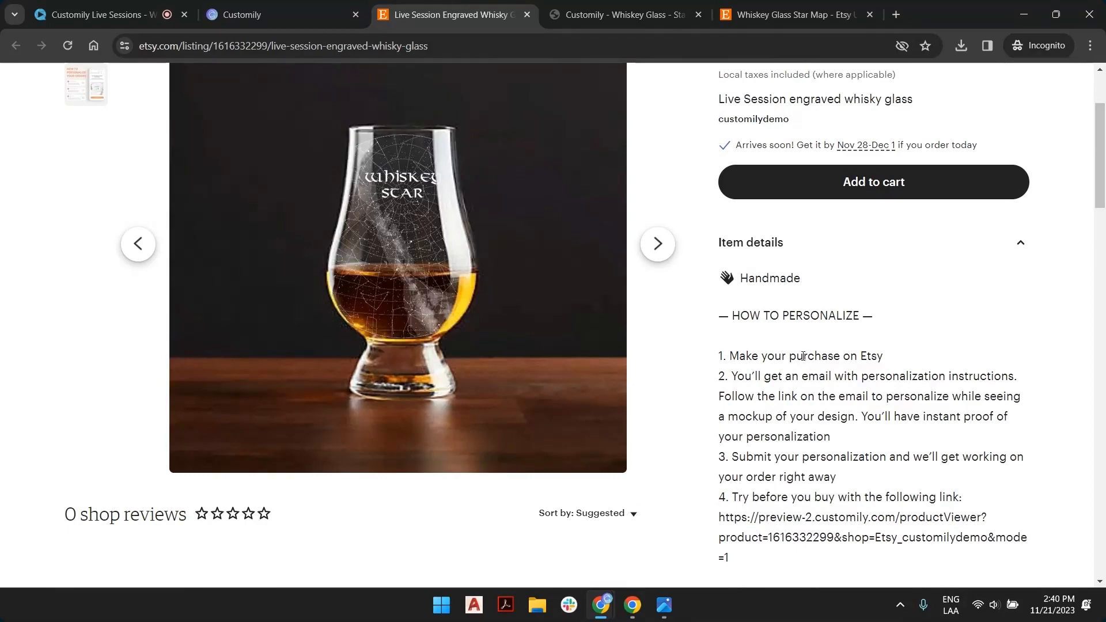
scroll(831, 360, down, 1)
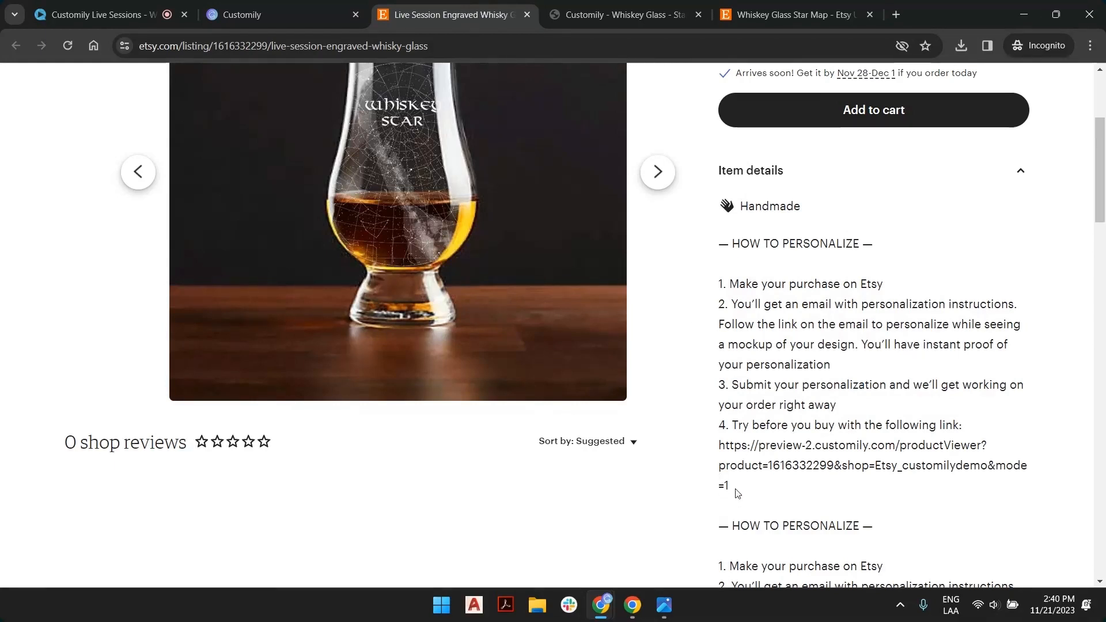
Step: Copy the try-before-you-buy preview link from the Etsy item details and open it in a new browser tab
drag(732, 489, 720, 446)
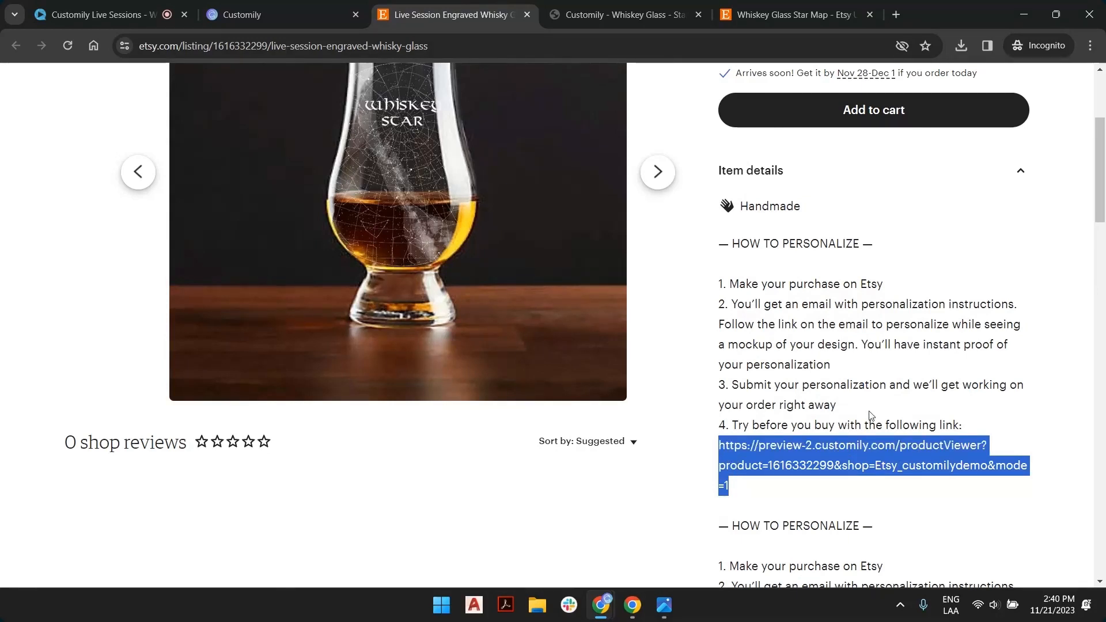
right_click(828, 456)
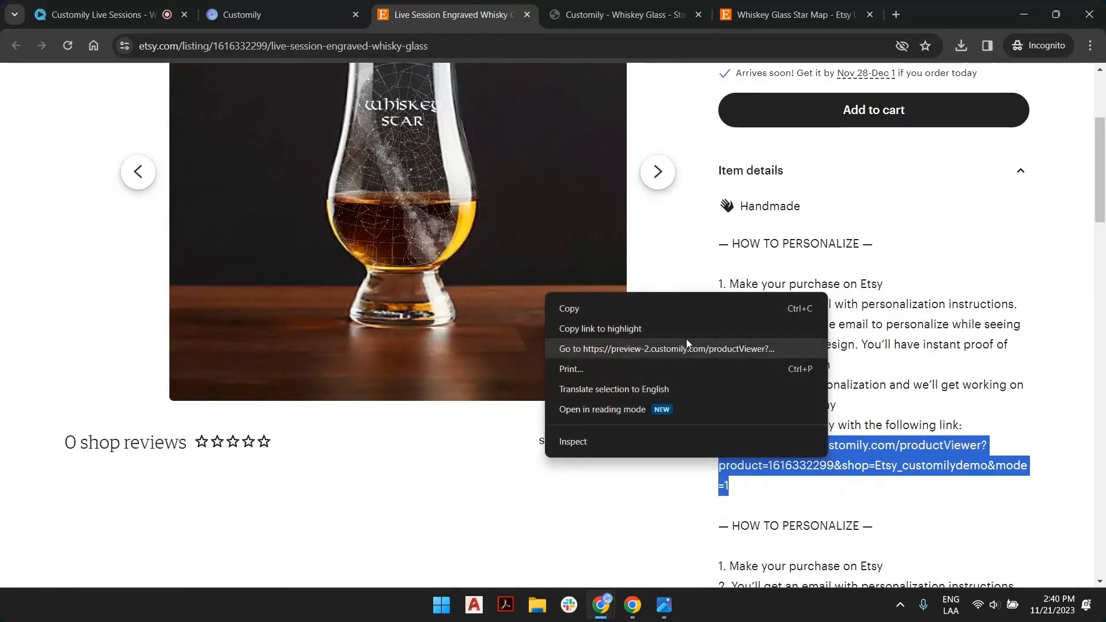
click(668, 312)
key(ctrl+t)
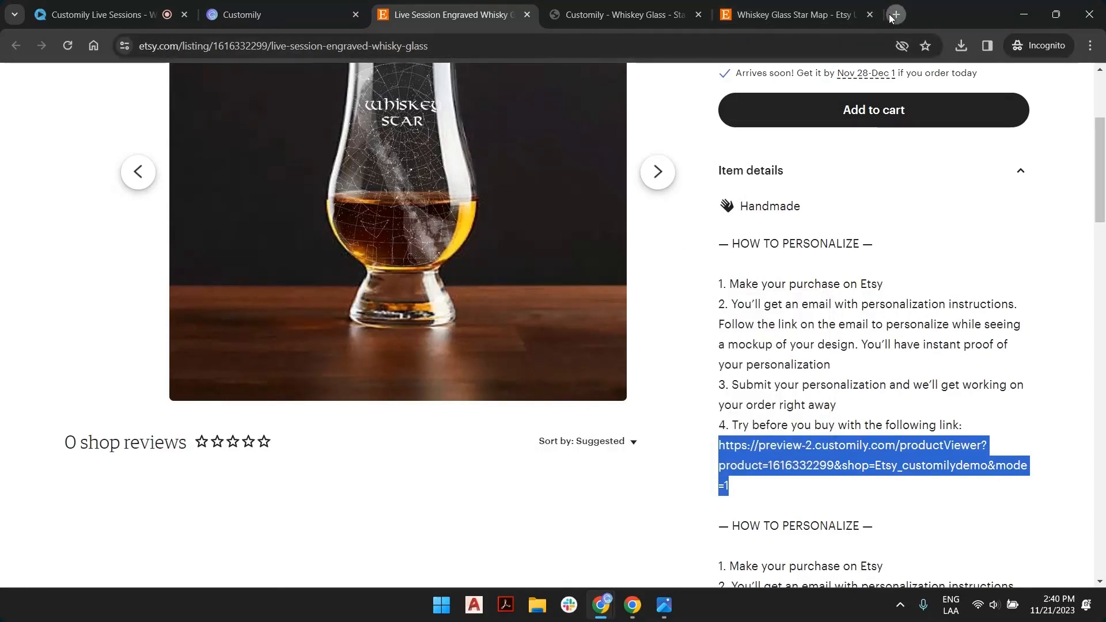
right_click(766, 43)
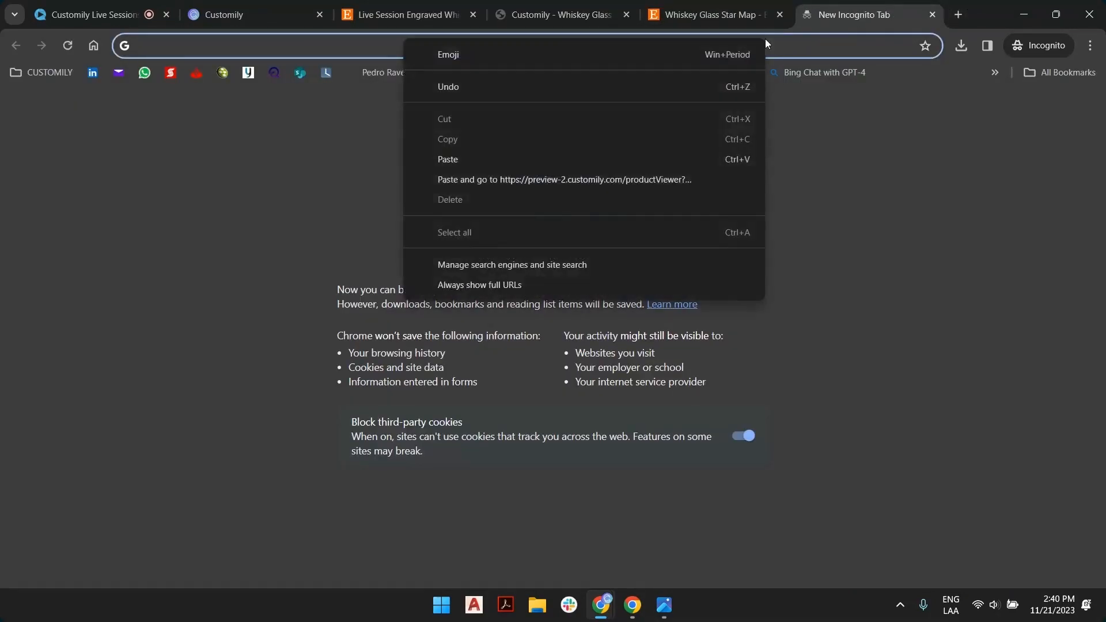
click(515, 161)
click(496, 69)
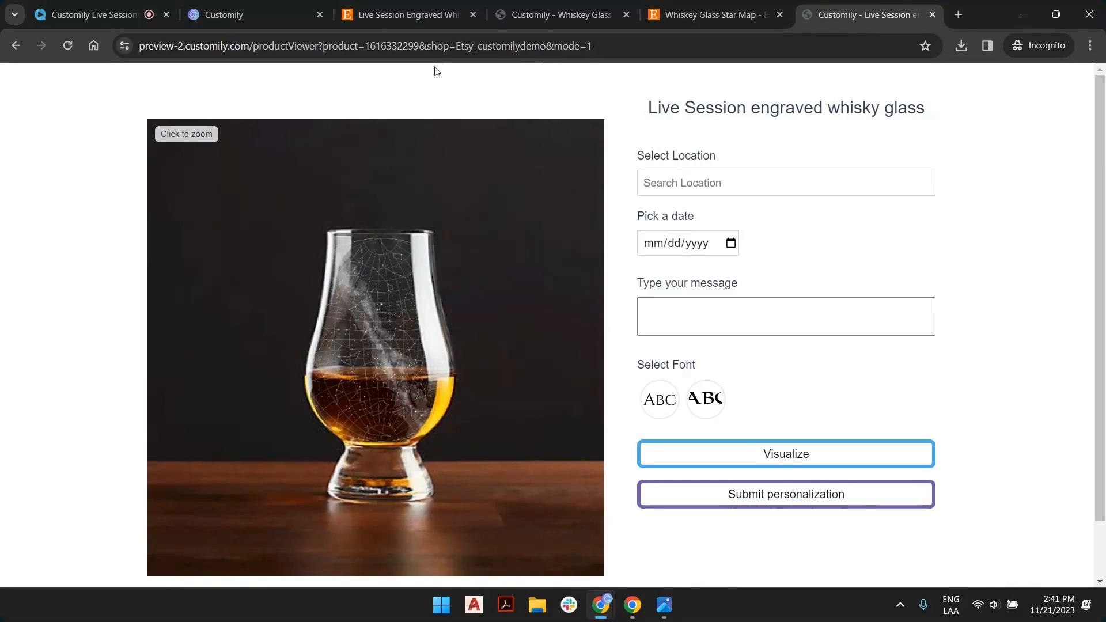
Step: Try to submit the empty personalization from the product preview and dismiss the notice
click(820, 502)
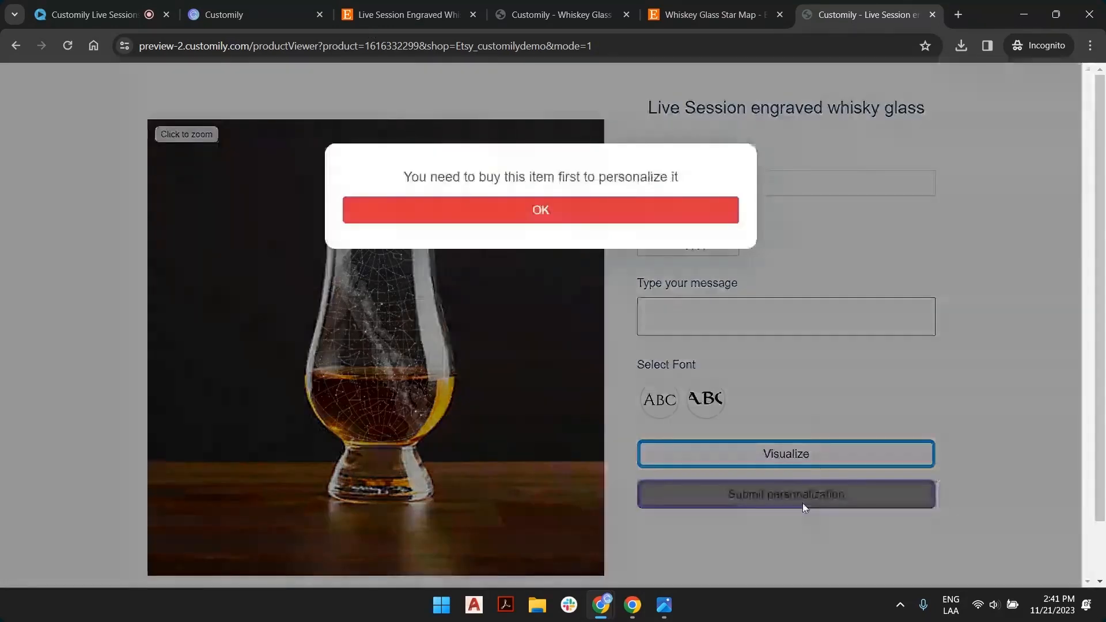
click(622, 215)
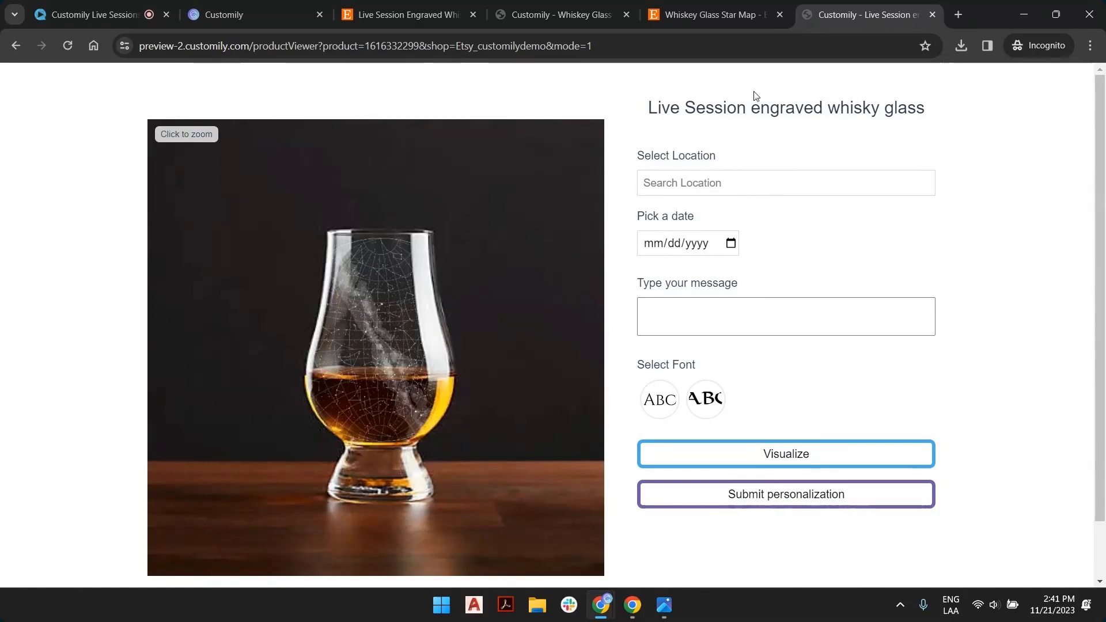
Step: Set the star map location to Uruguay and the date to 10/29/2023 in the product preview
click(743, 184)
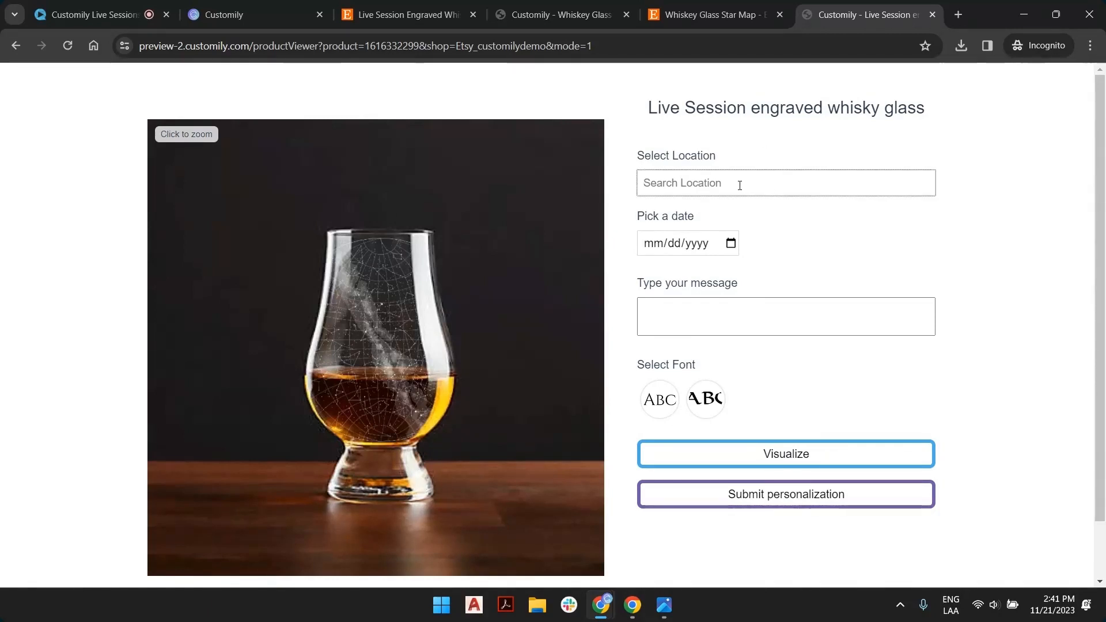
text(uruguay)
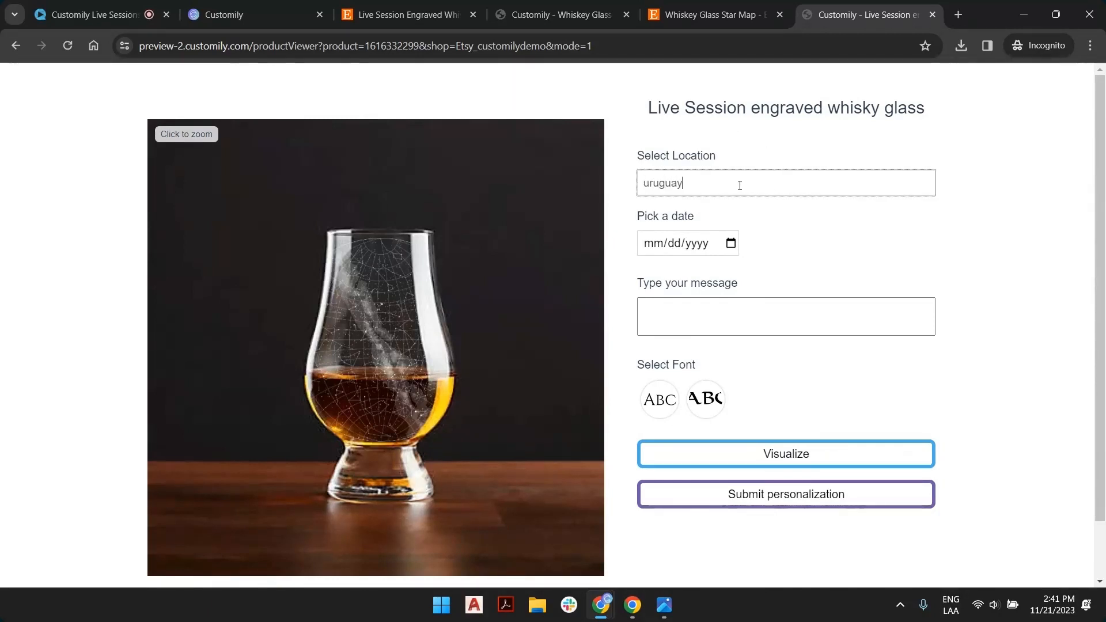
click(713, 213)
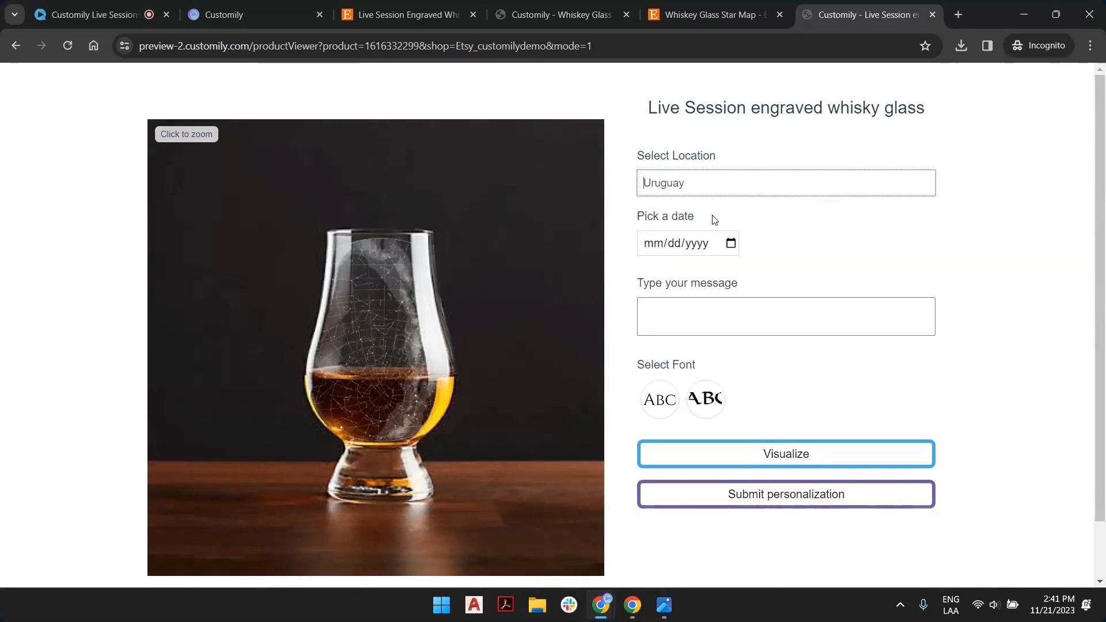
click(700, 247)
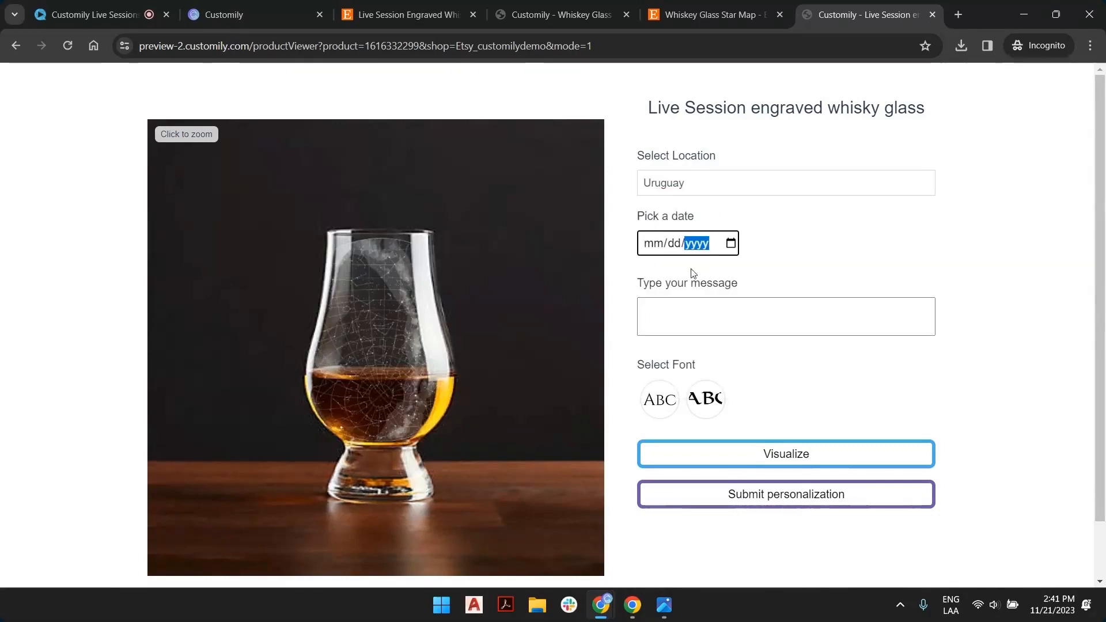
click(729, 242)
click(653, 319)
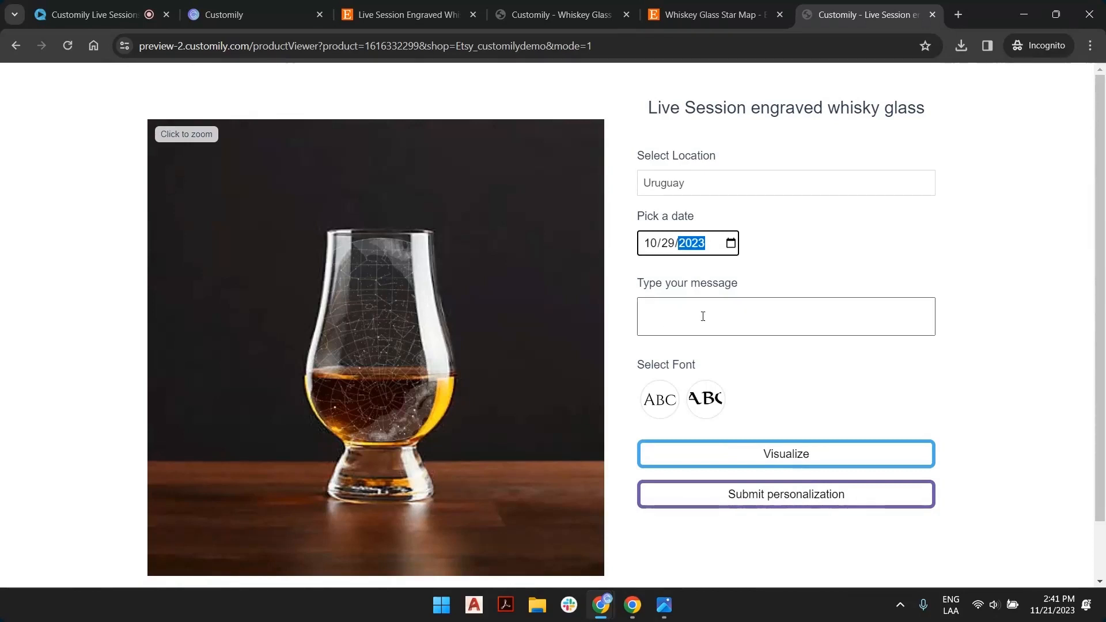
Step: Enter the message "Our stars" for the glass and select the first font option
click(708, 309)
text(Ou)
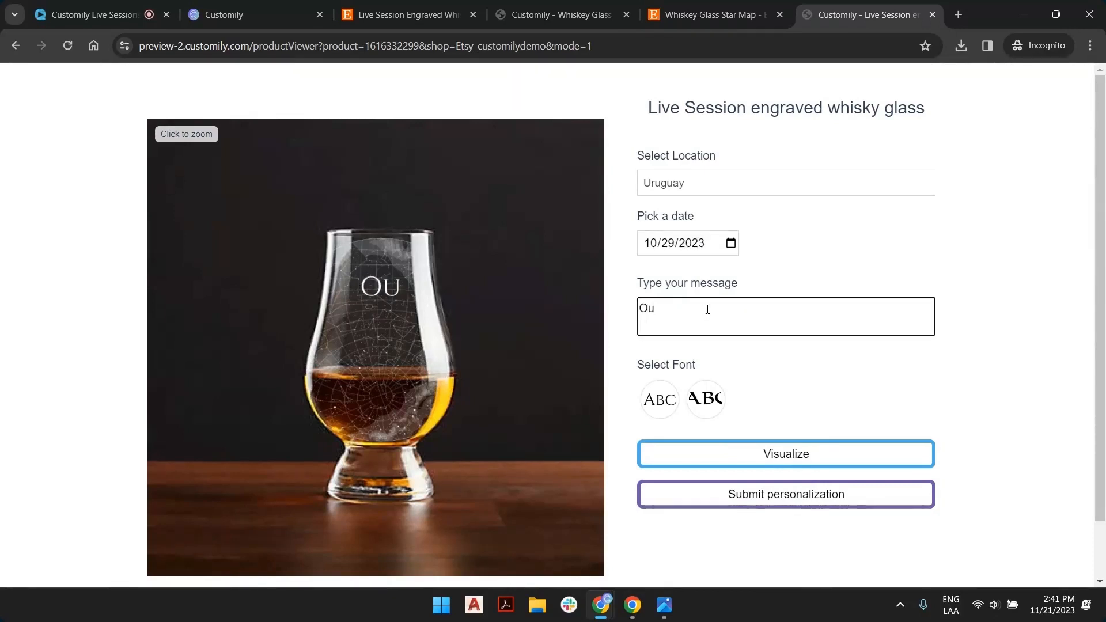
text(r stars)
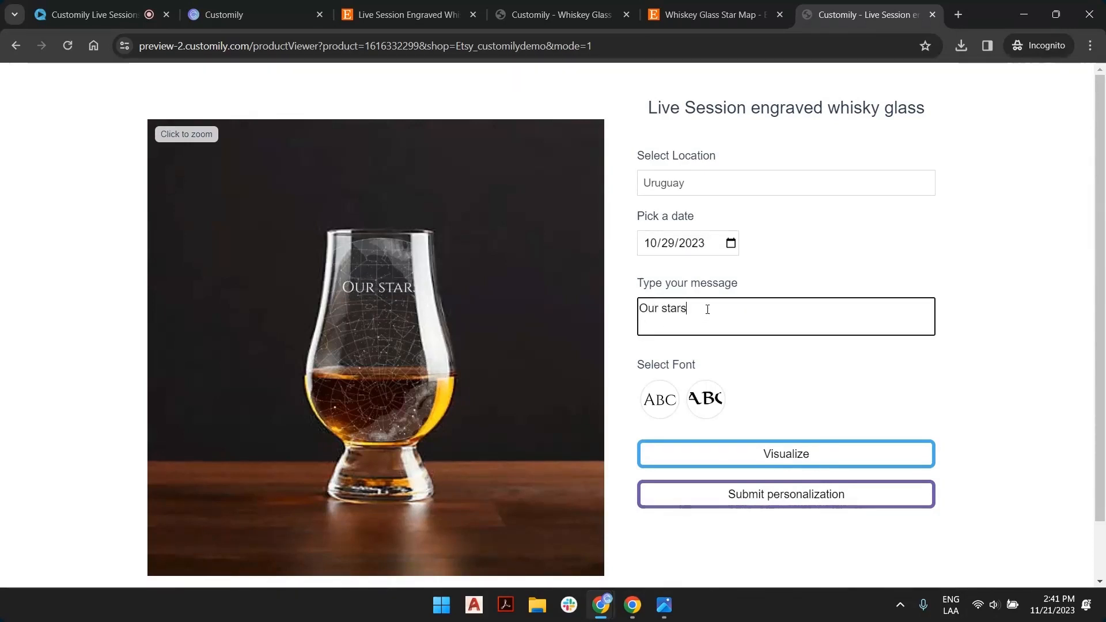
click(705, 398)
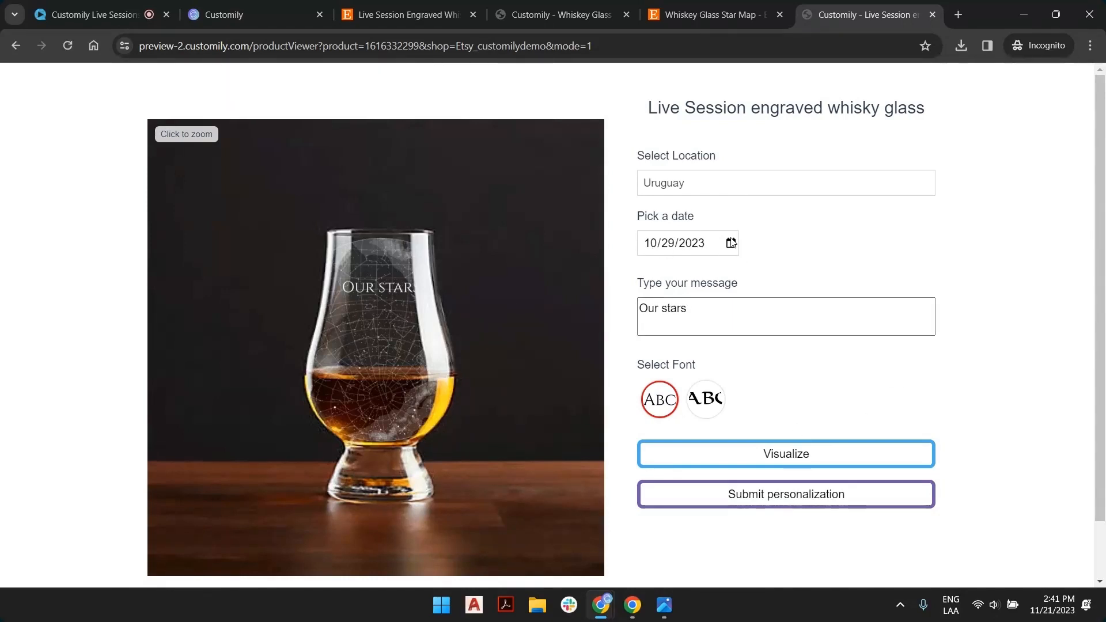
Step: Compare the personalized preview with the Whiskey Glass - Star Map Etsy listing and view its How to Personalize Your Orders image
click(682, 15)
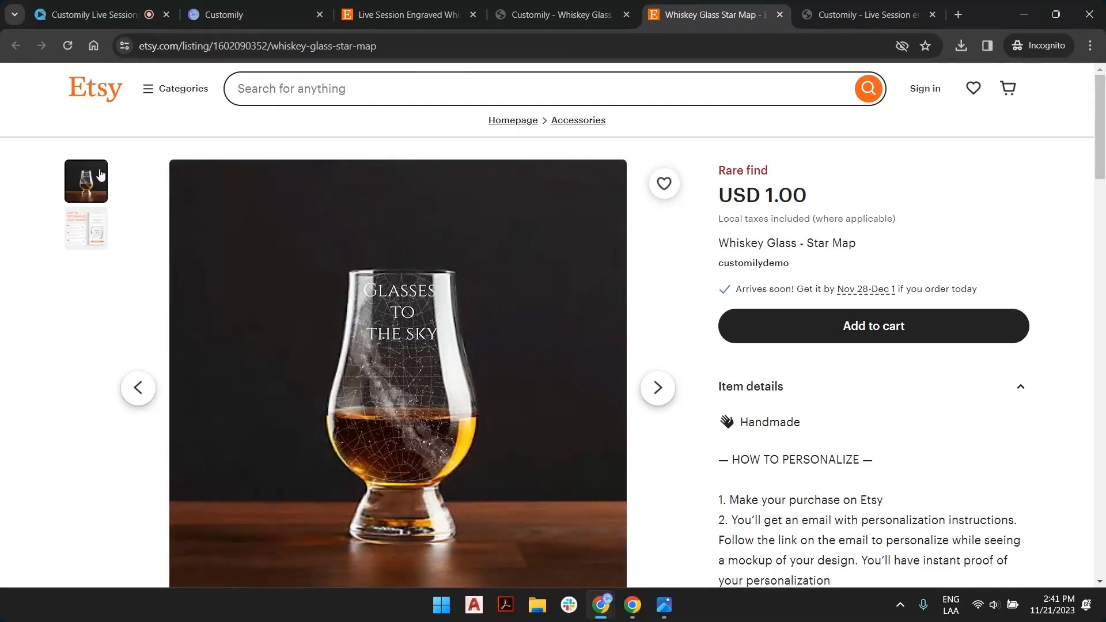
key(ctrl+Tab)
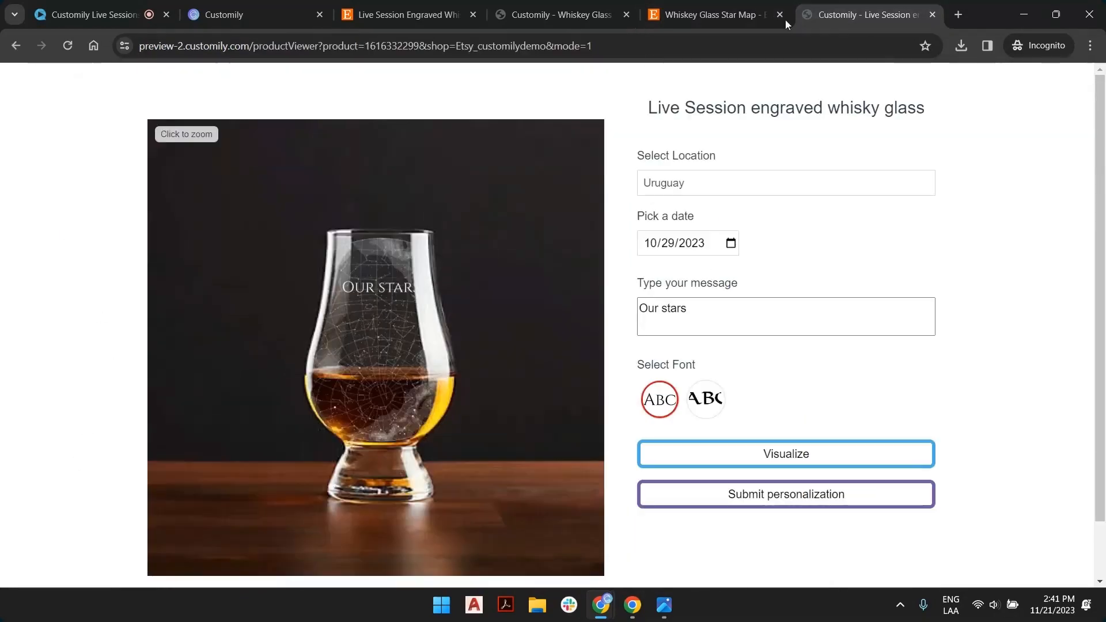
key(ctrl+a)
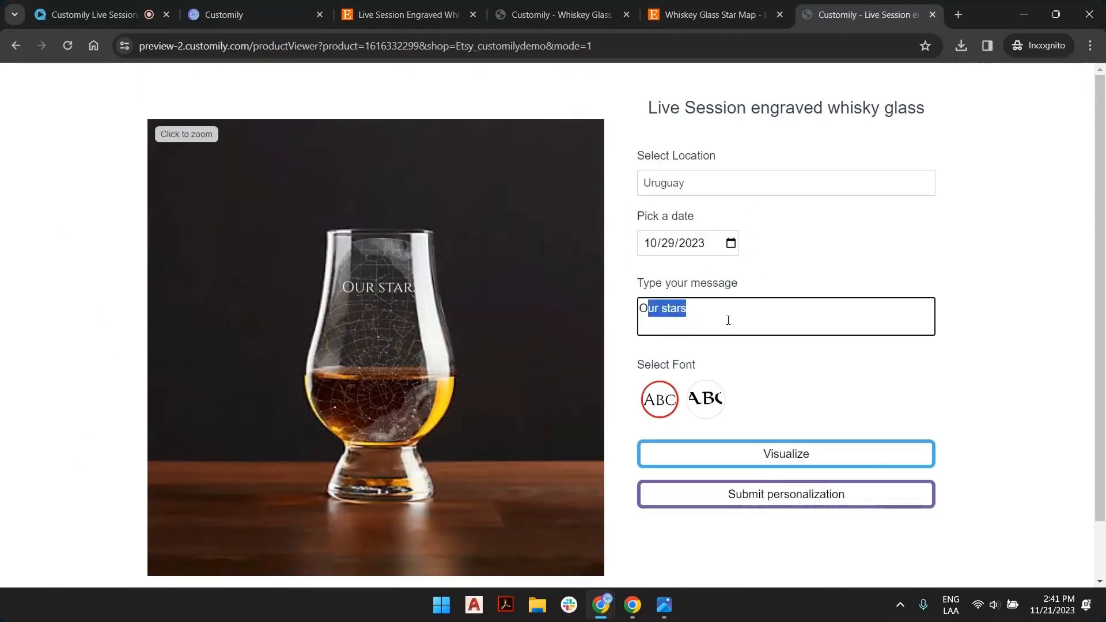
click(728, 319)
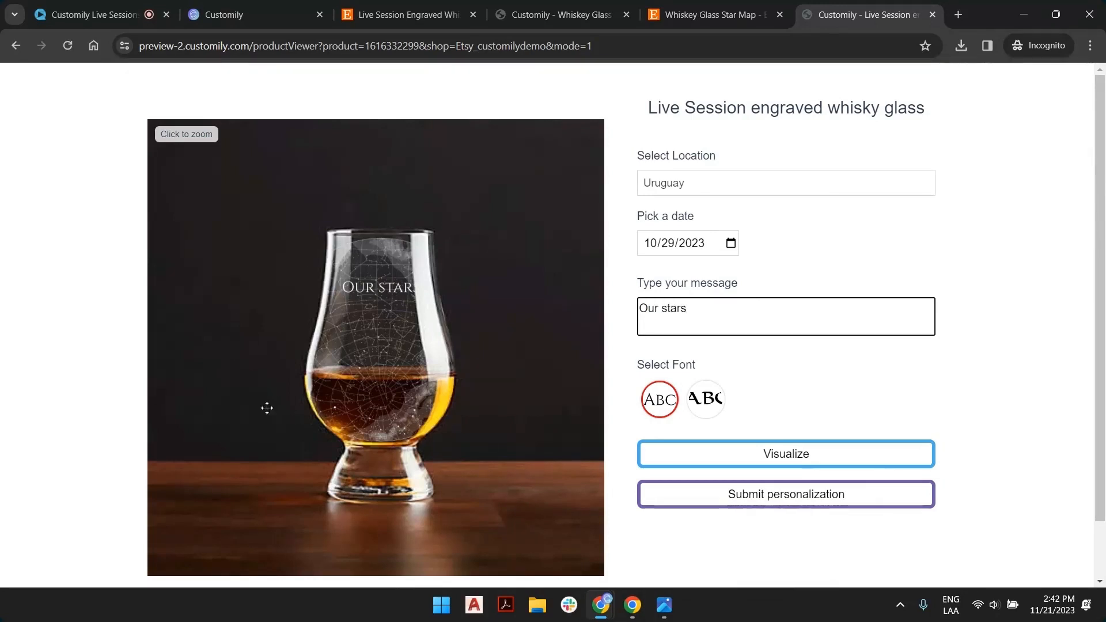
click(642, 5)
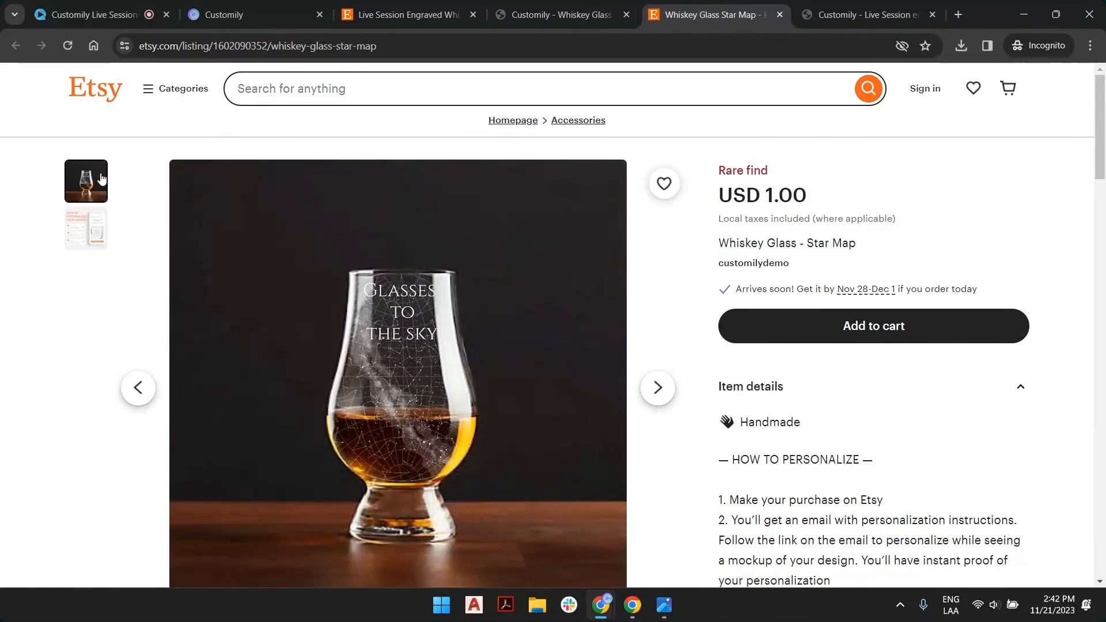
click(87, 238)
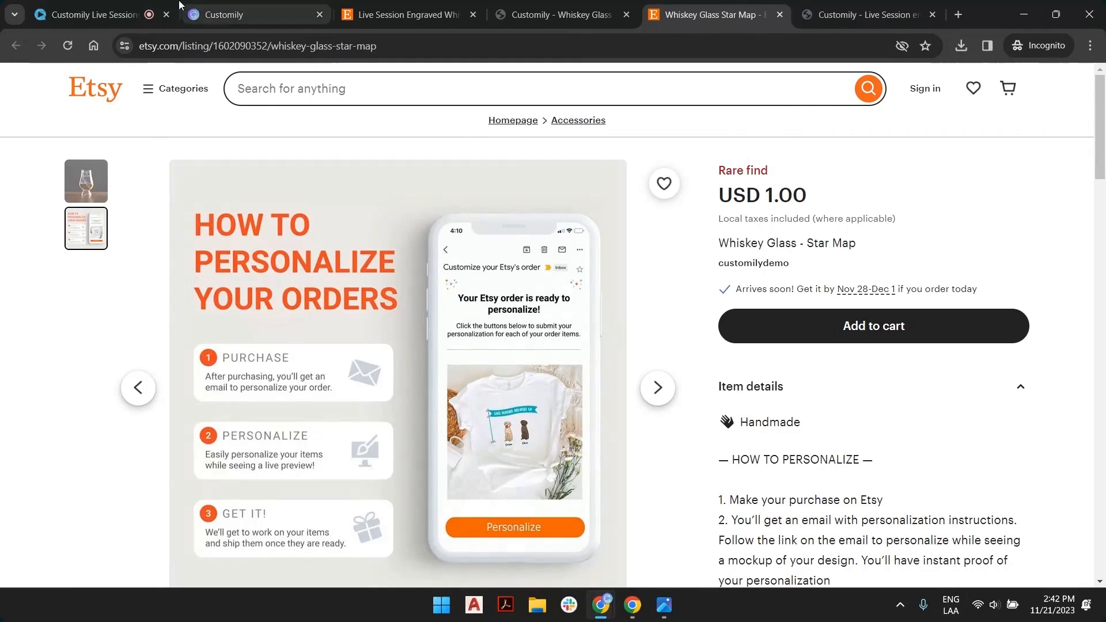
Step: Compare the Whiskey Glass - Star Map preview and its URL with the Live Session engraved whisky glass listing and preview
click(582, 6)
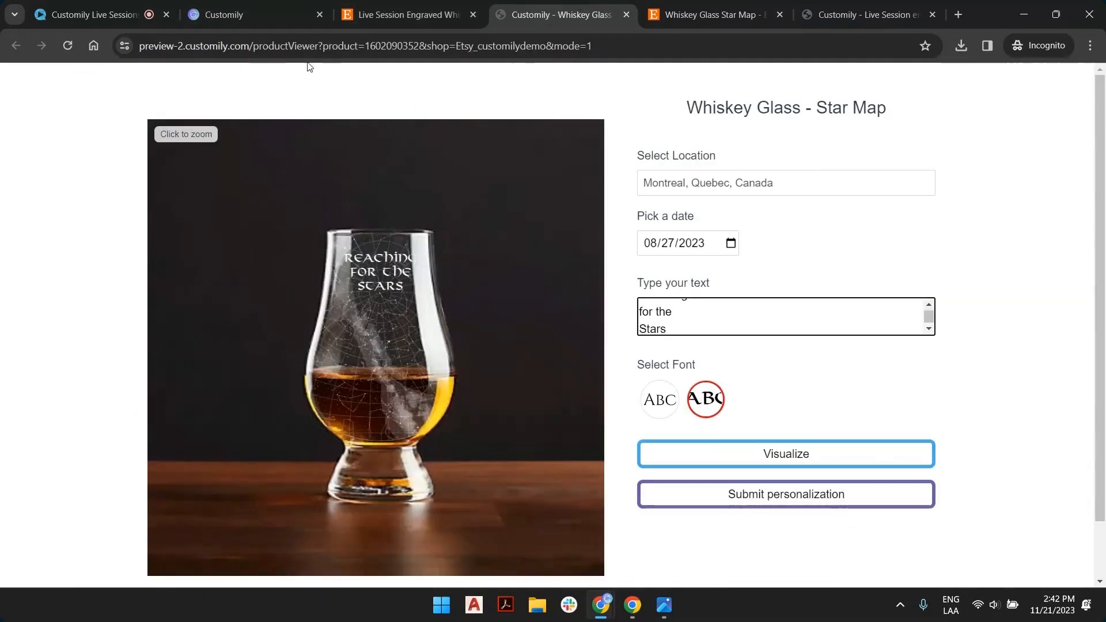
click(597, 46)
key(End)
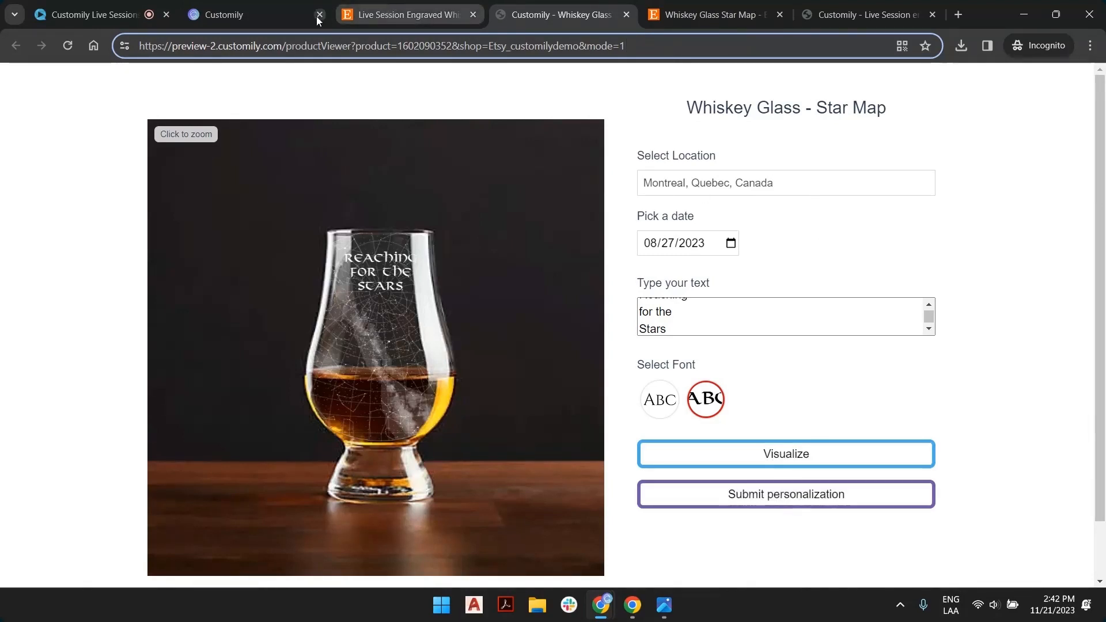
click(403, 14)
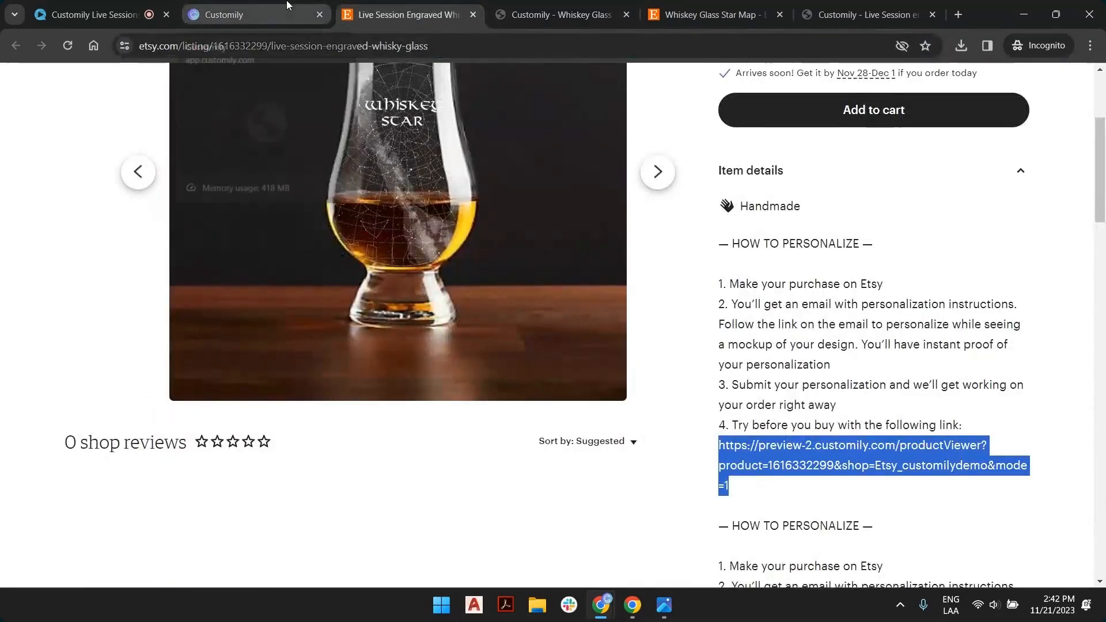
click(823, 382)
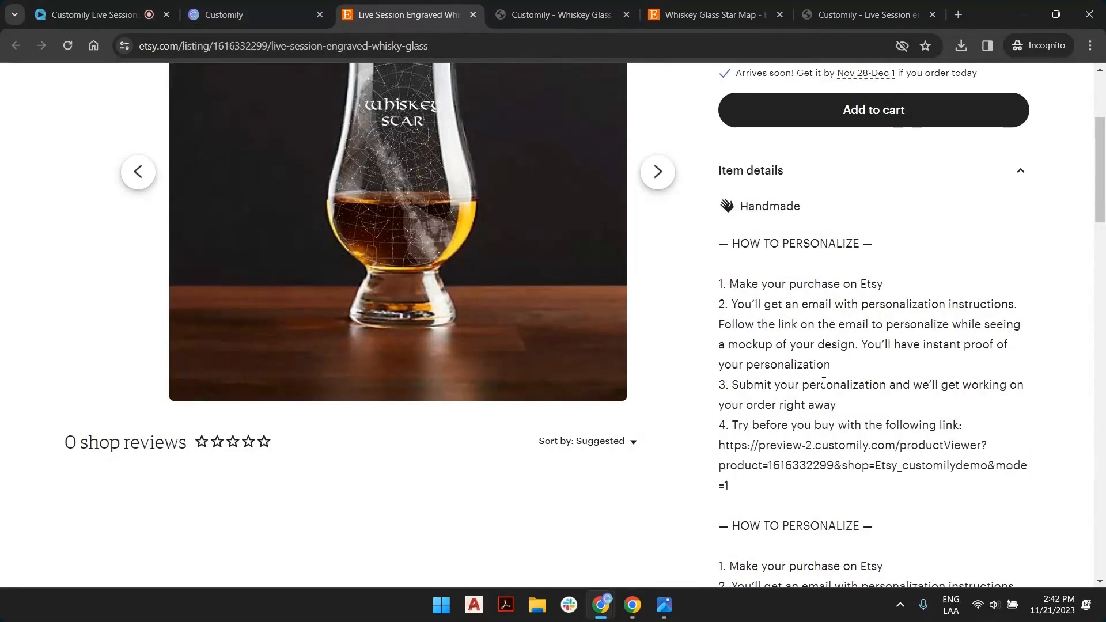
scroll(823, 381, up, 4)
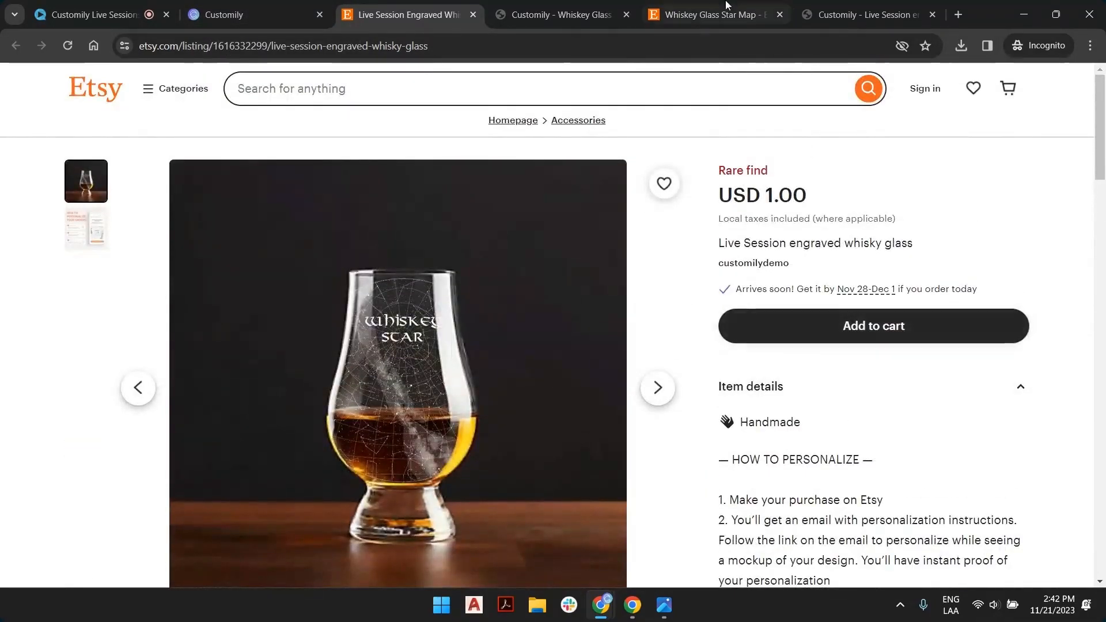
click(562, 14)
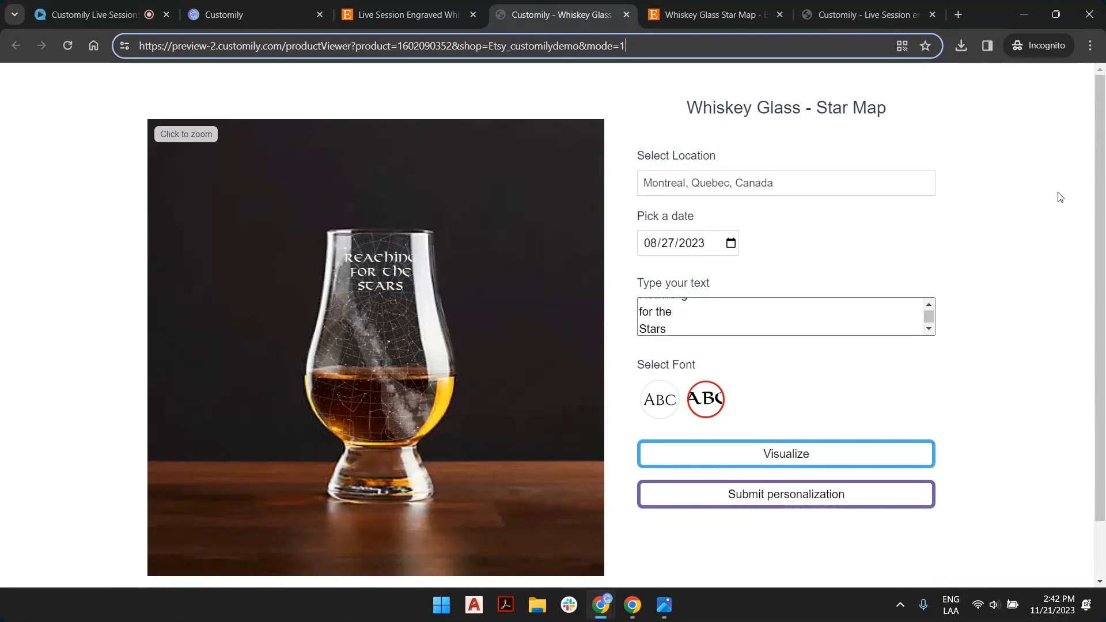
click(816, 14)
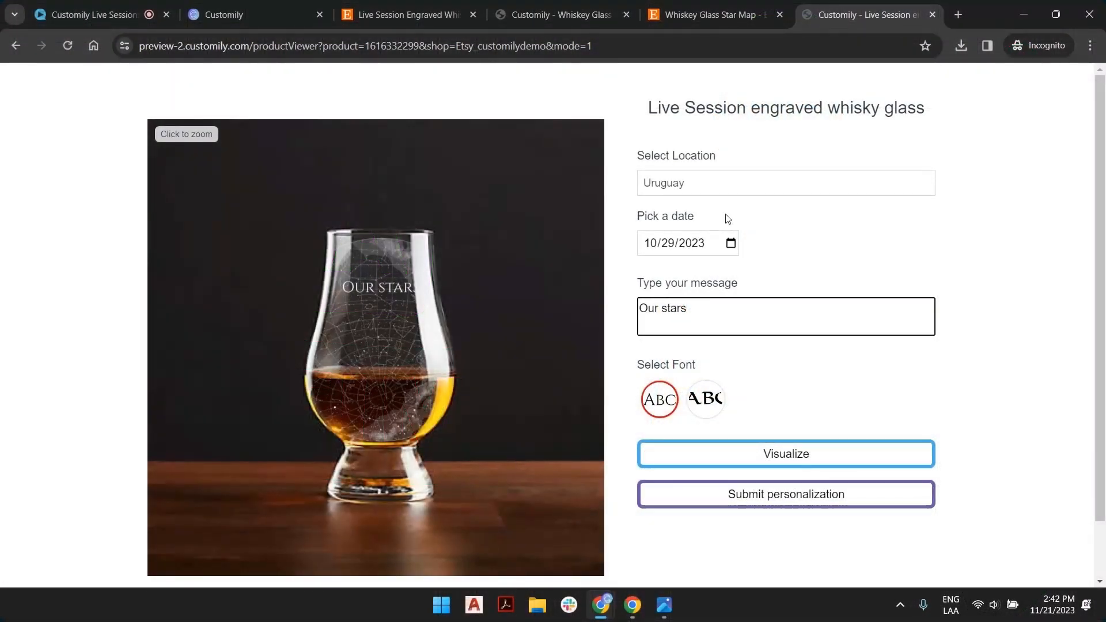
Step: Switch to the Customily product page and review the engraved whisky glass's name, assigned template and Whiskey Star Map option set
click(217, 6)
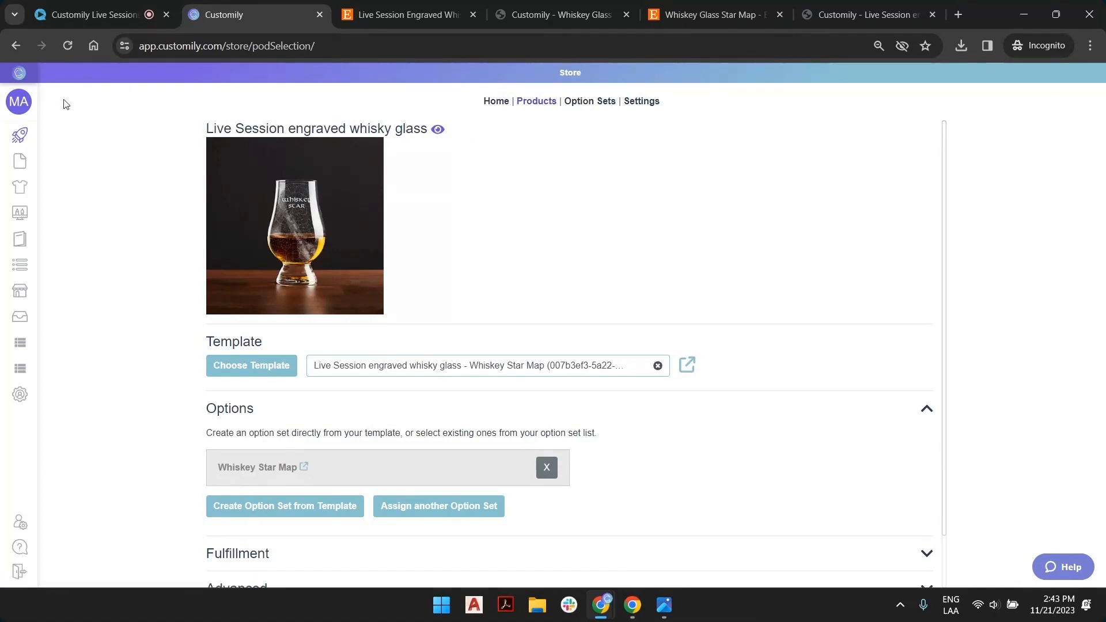
mouse_move(23, 138)
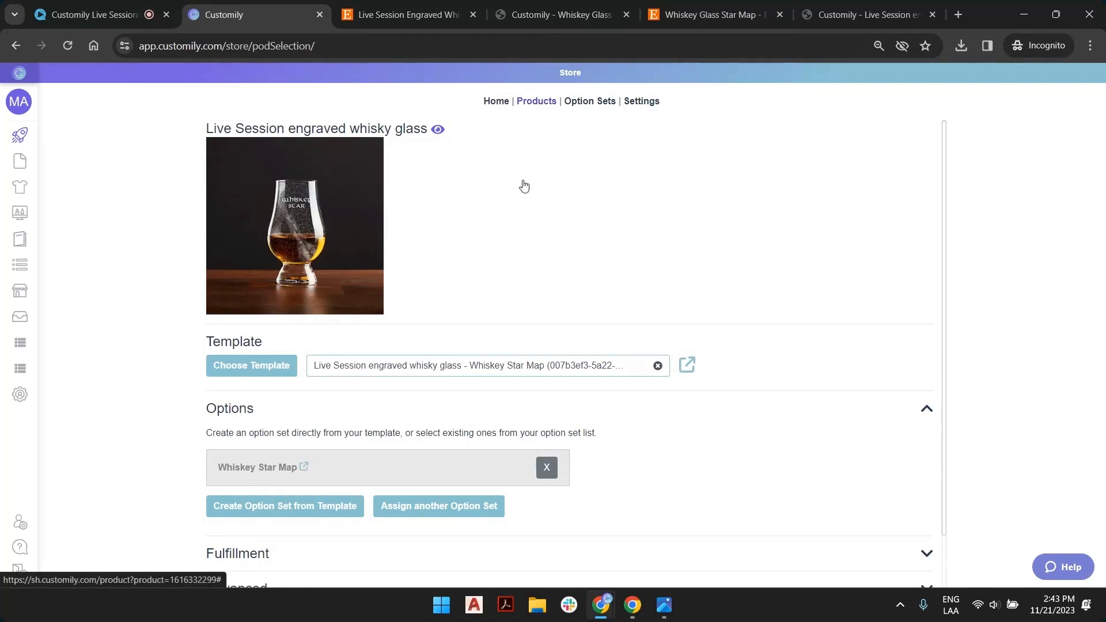
mouse_move(35, 217)
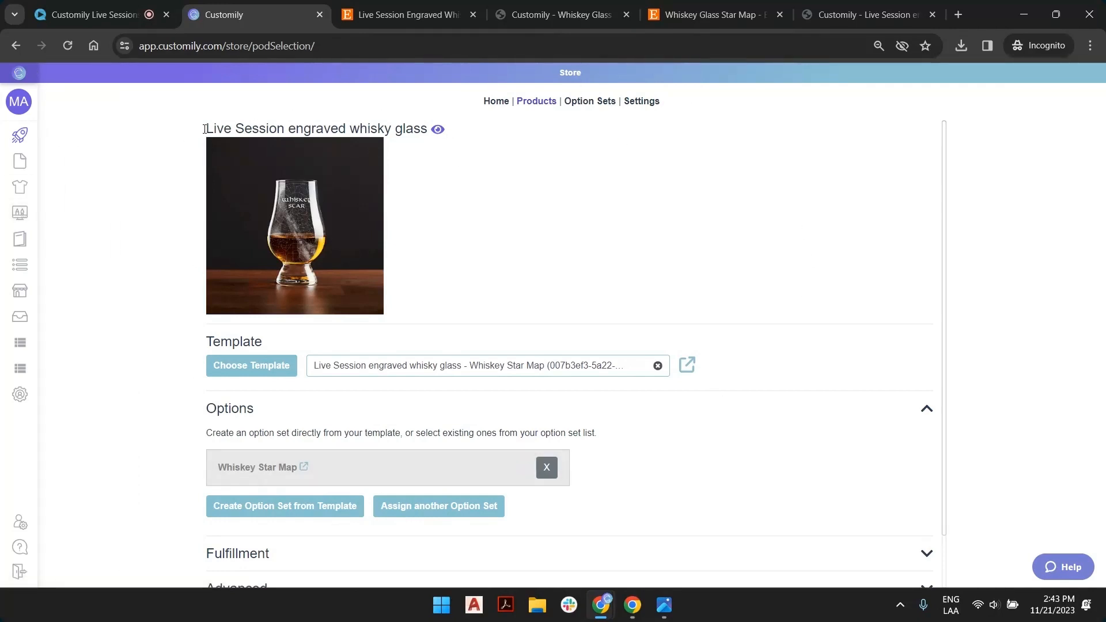
drag(207, 132, 399, 130)
click(399, 130)
scroll(327, 260, down, 1)
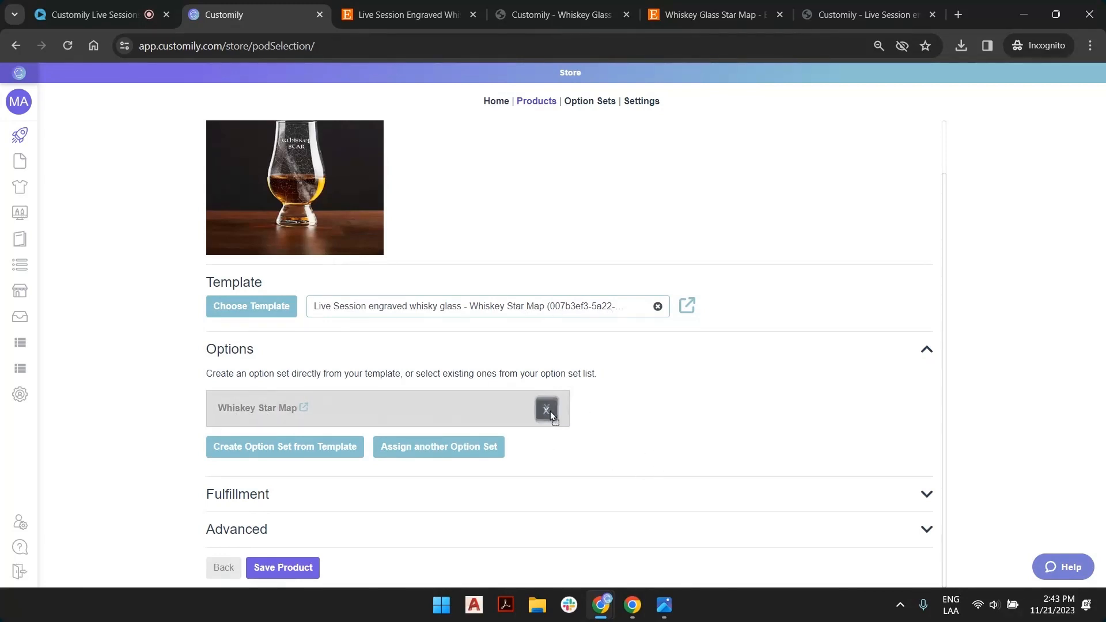
drag(551, 414, 676, 418)
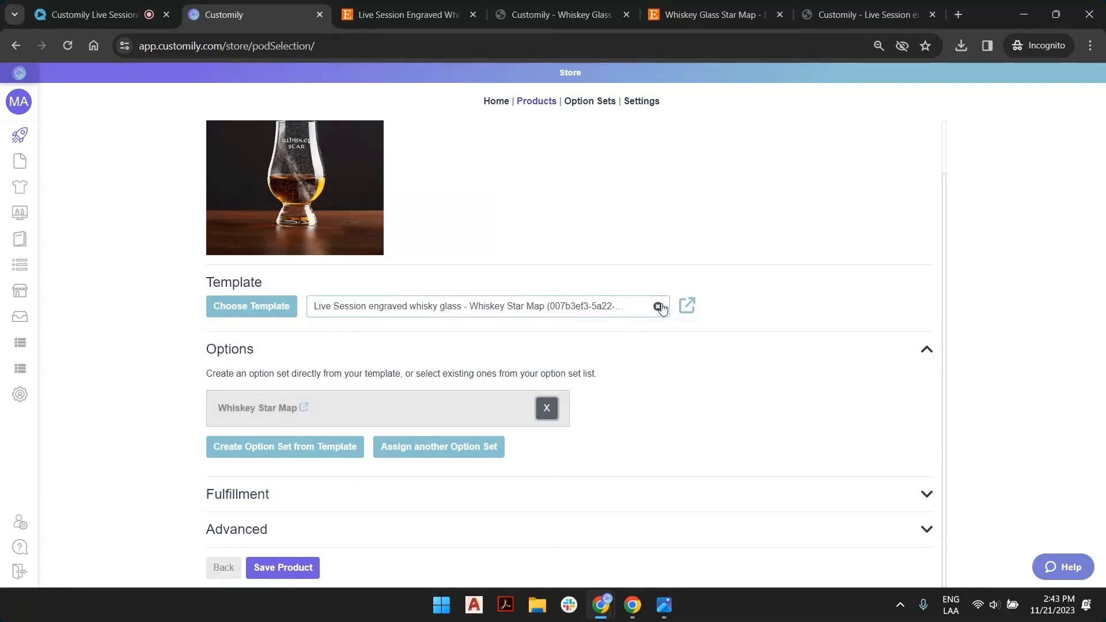
drag(662, 309, 750, 231)
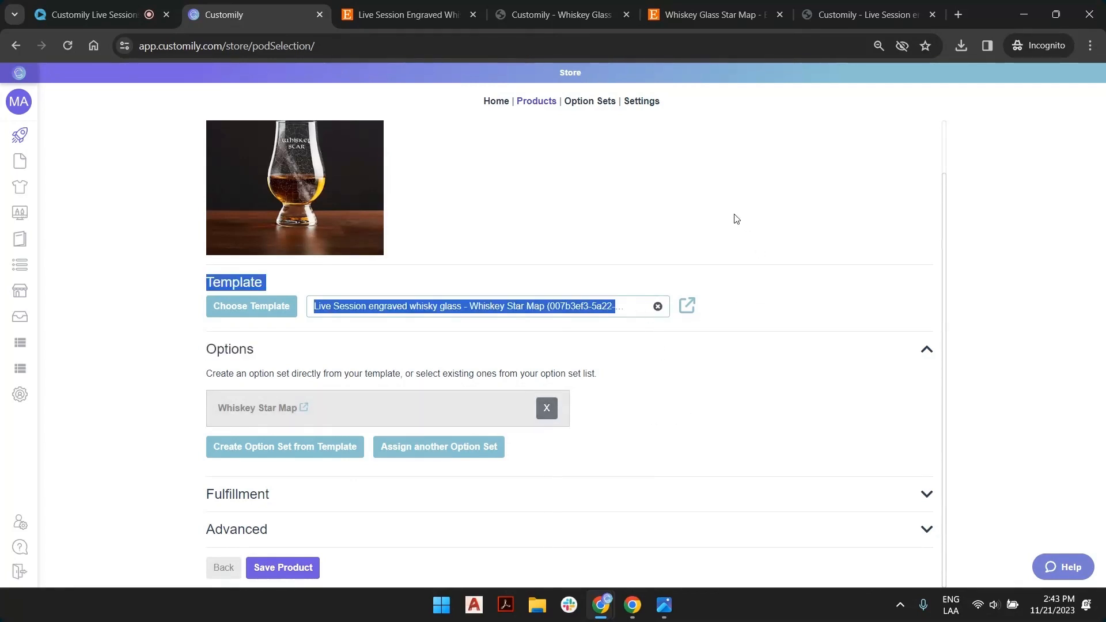
click(736, 219)
scroll(572, 401, up, 1)
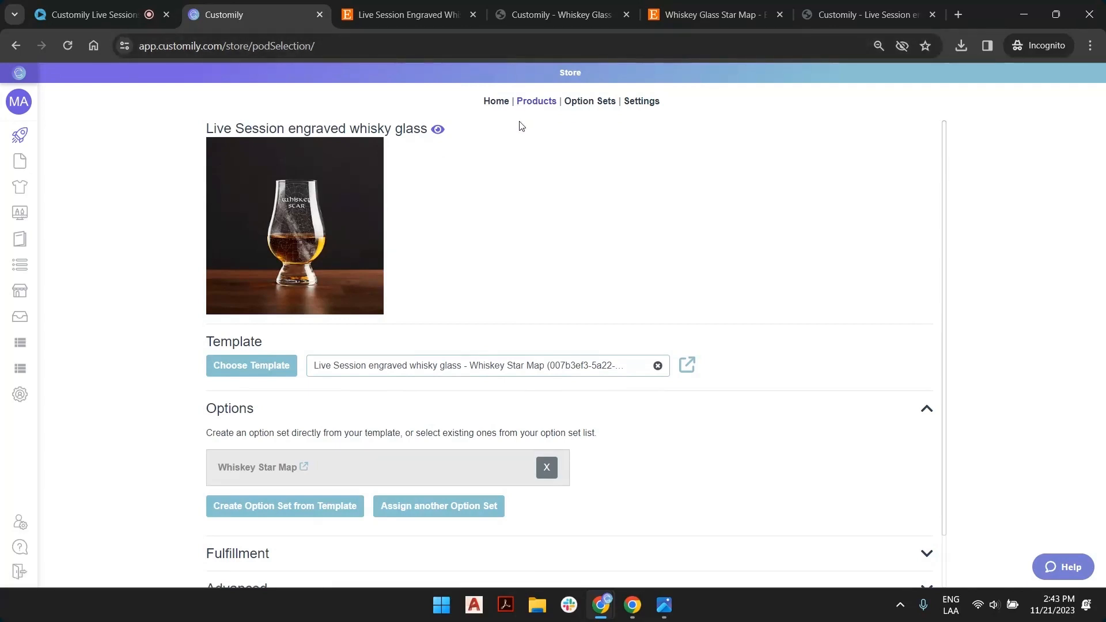
Step: Open the template linked to the Live Session engraved whisky glass in the templates list
drag(322, 364, 671, 289)
click(698, 284)
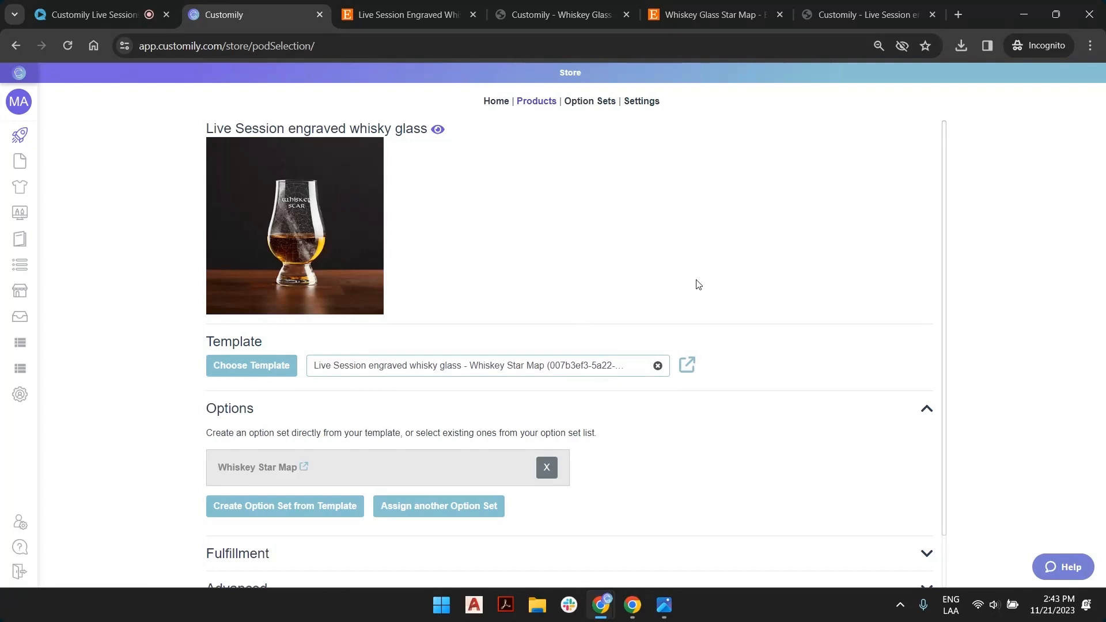
click(687, 366)
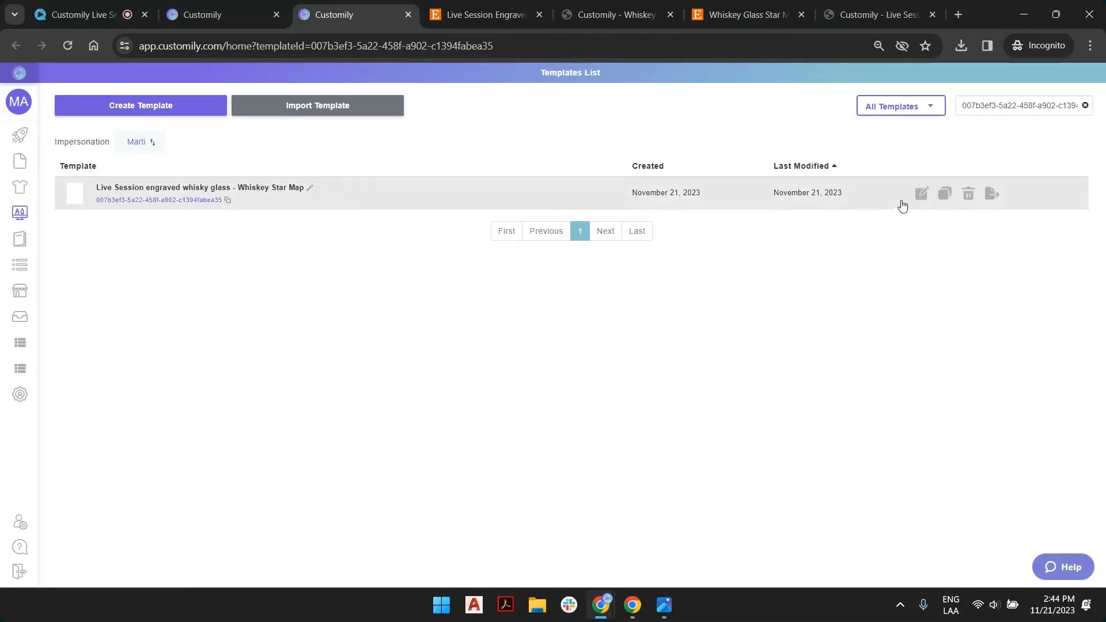
Step: Clear the template ID search and browse the last two pages of the full templates list
click(1085, 108)
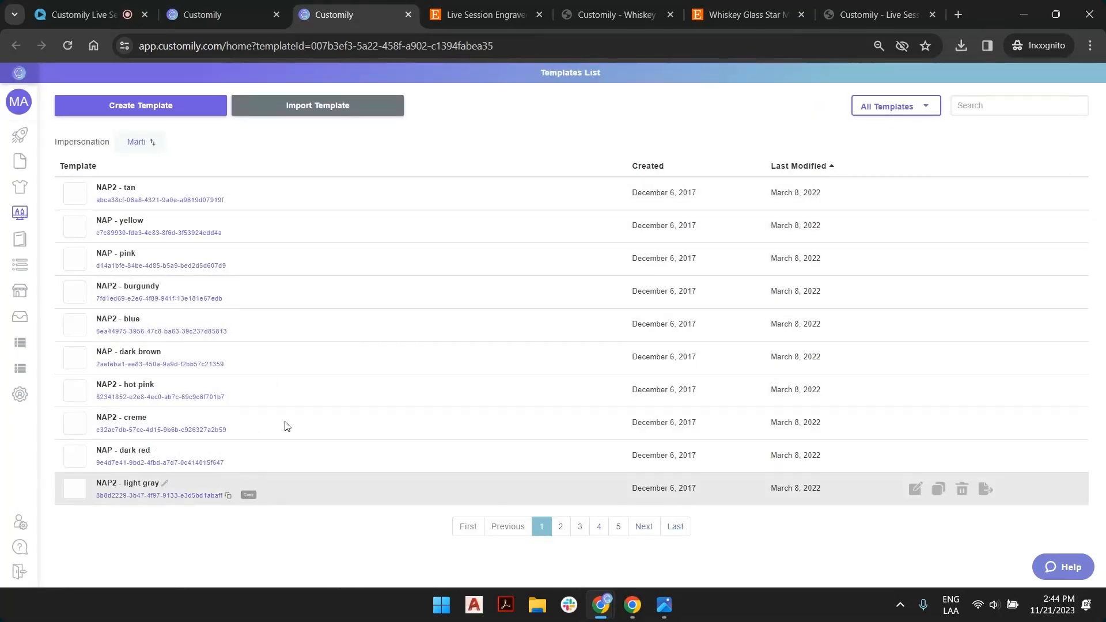
click(676, 526)
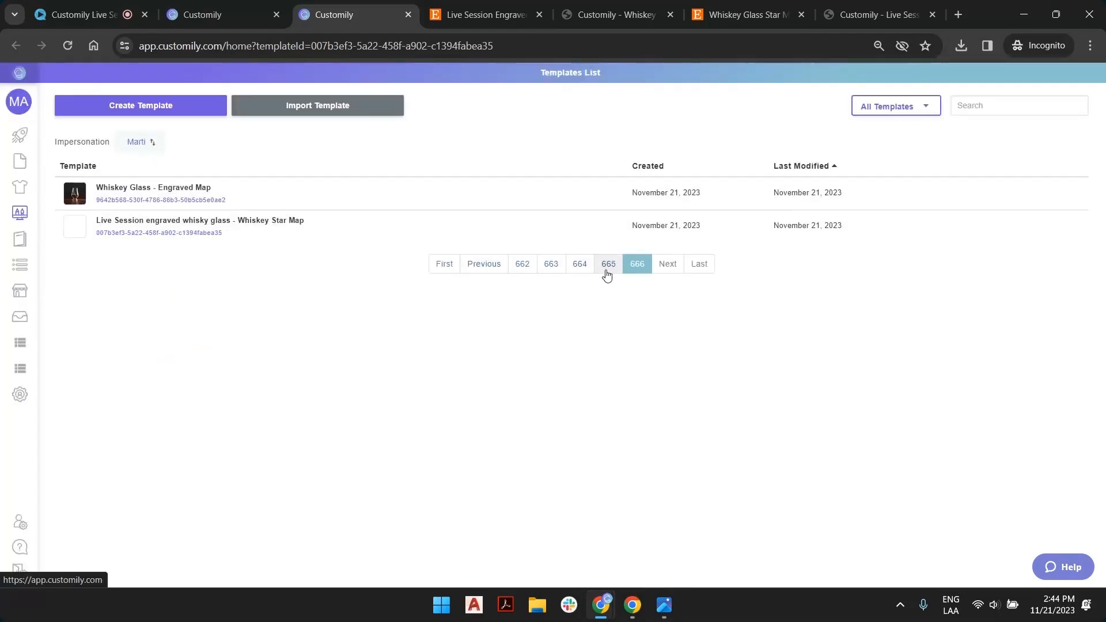
click(606, 265)
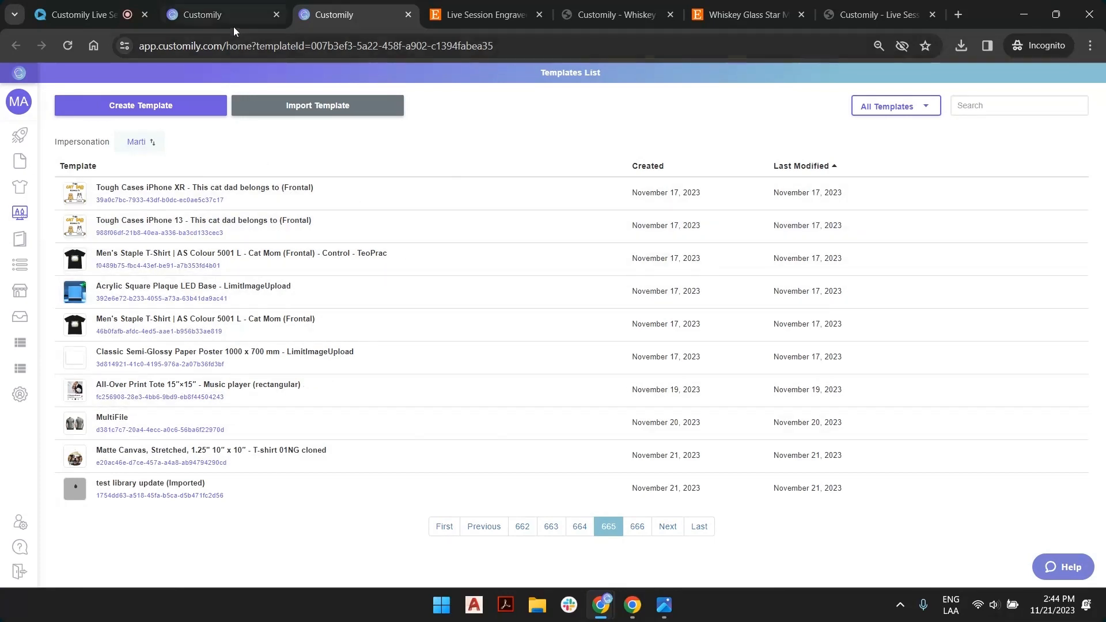
Step: Return to the product page, go to the store home and open the customily-2-0.myshopify.com product list
click(230, 14)
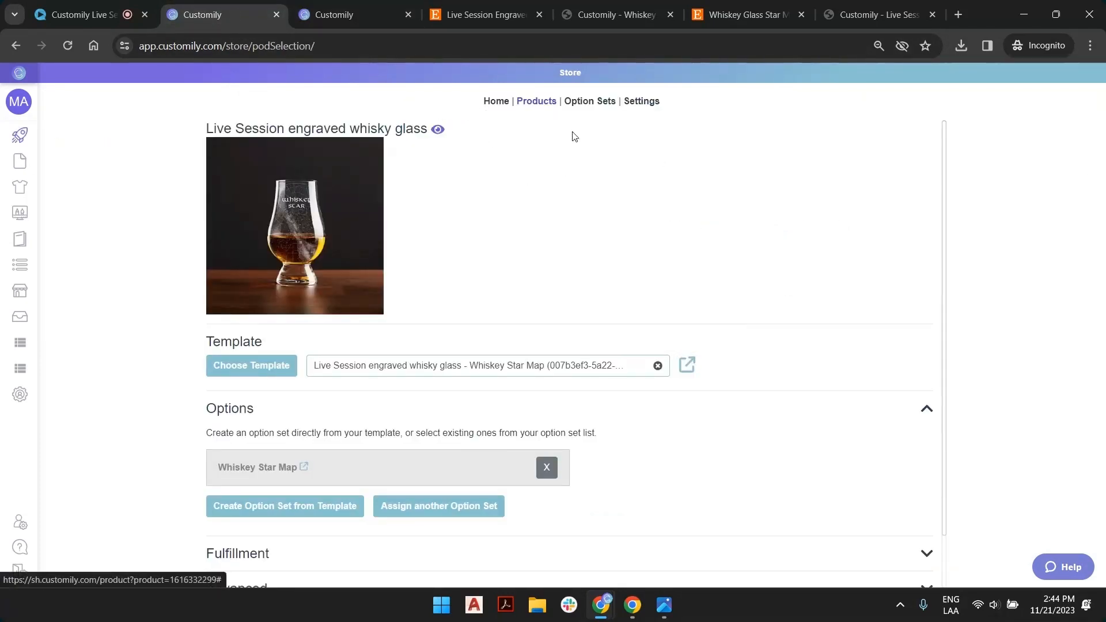
click(537, 101)
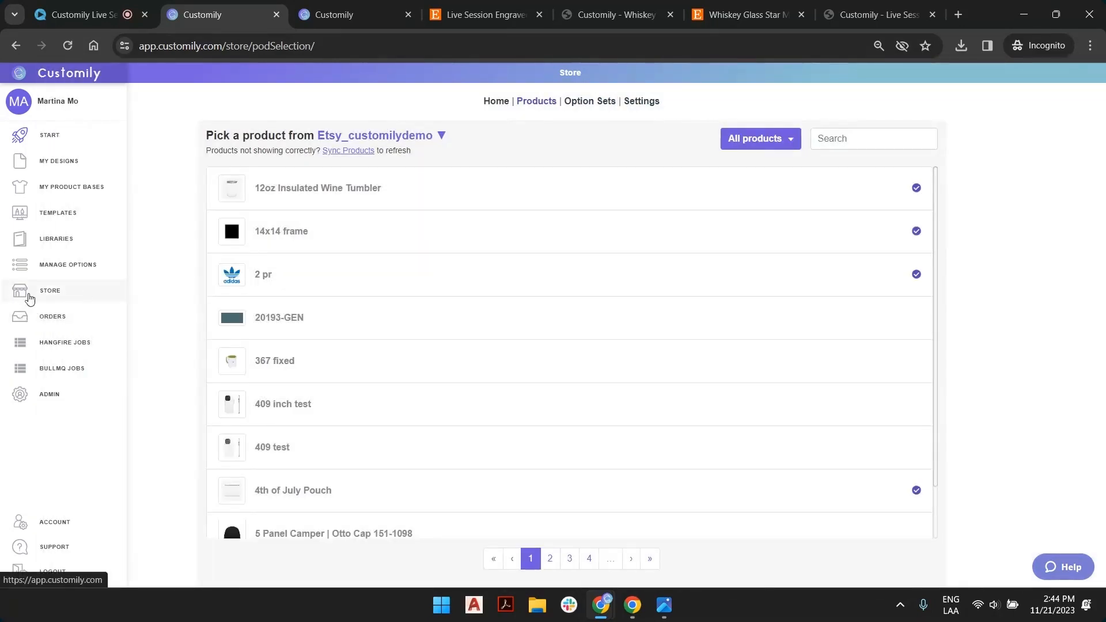
click(61, 297)
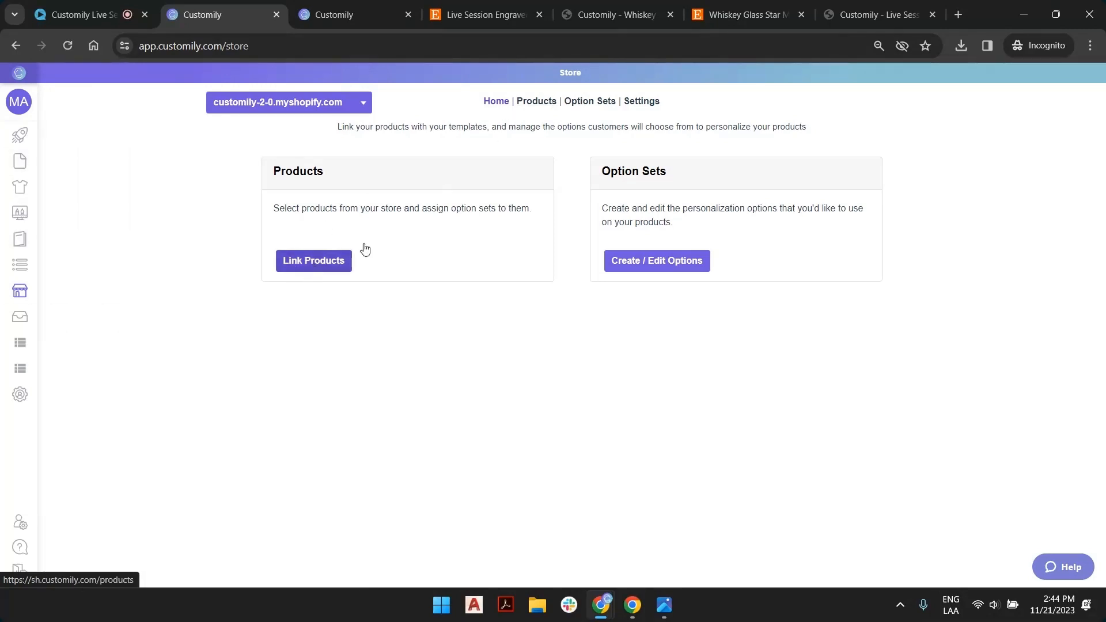
click(540, 103)
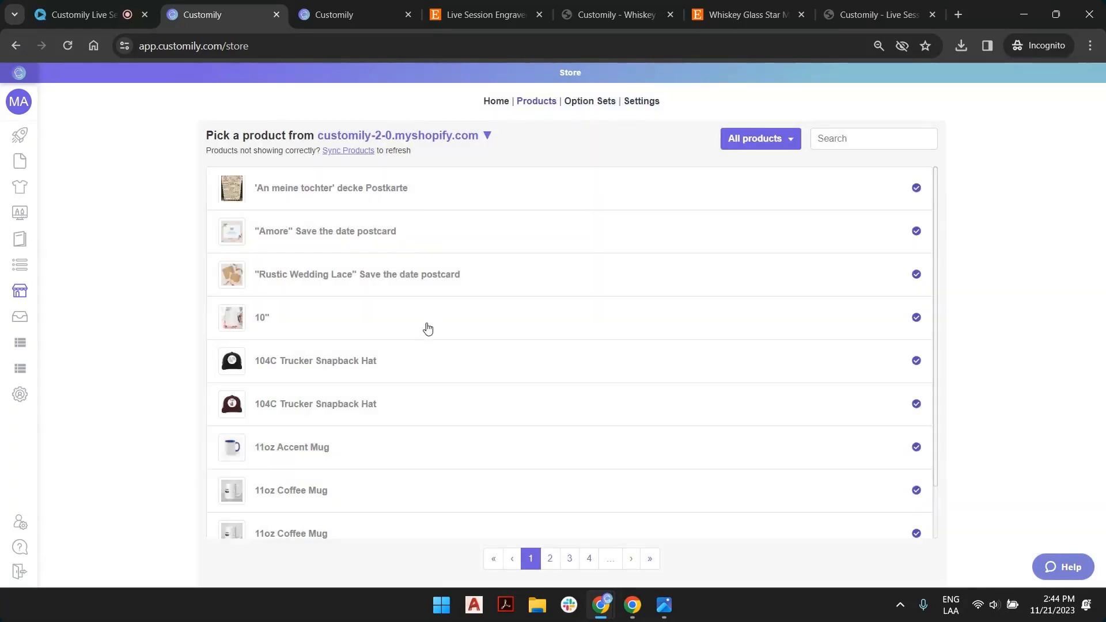
Step: Switch the product list through customily.myshopify.com and customily-official-demo-store.myshopify.com, ending on the Etsy_customilydemo store
click(487, 138)
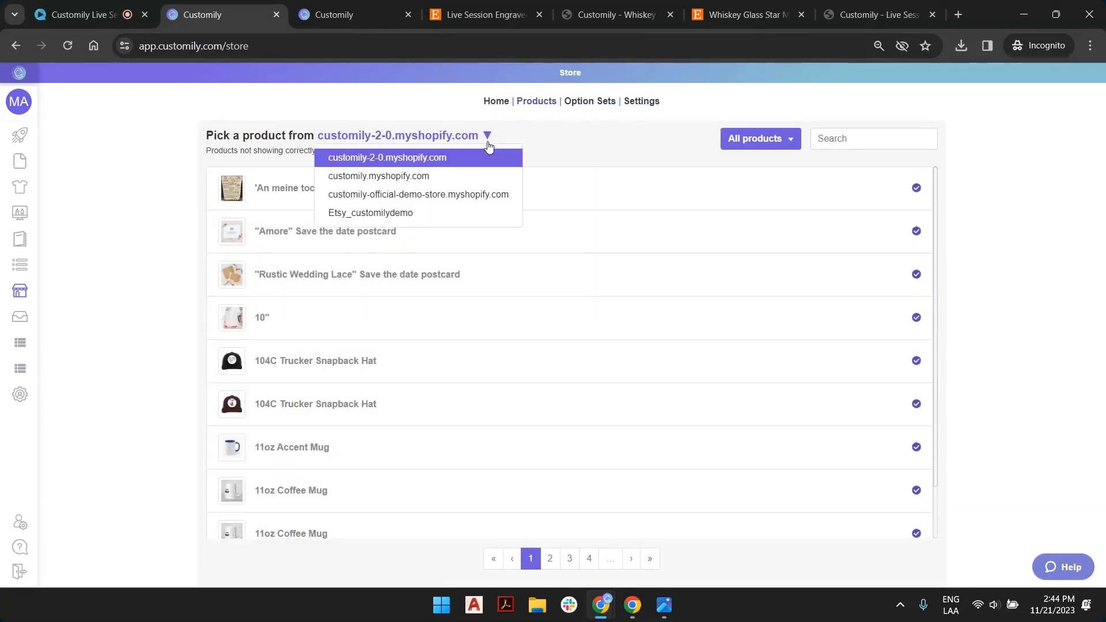
click(464, 176)
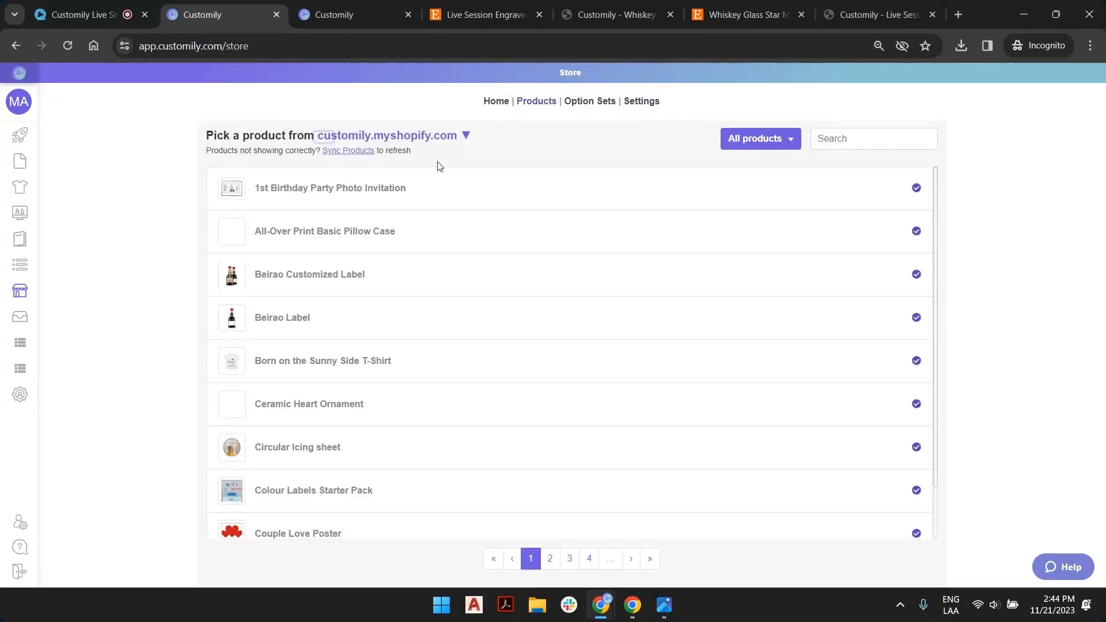
click(466, 137)
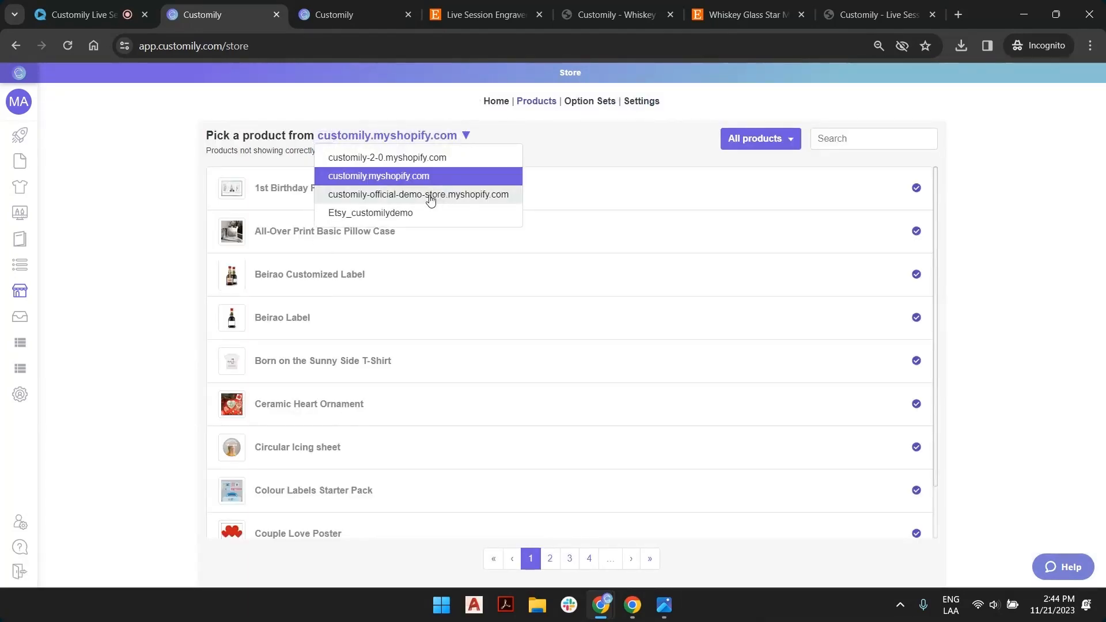
click(424, 196)
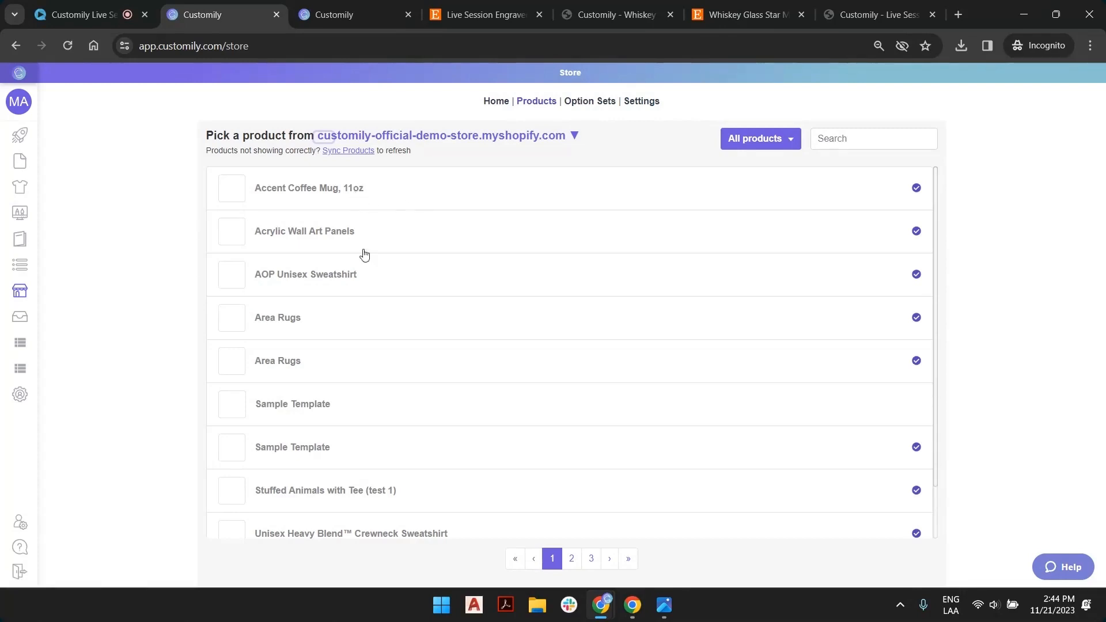
click(558, 143)
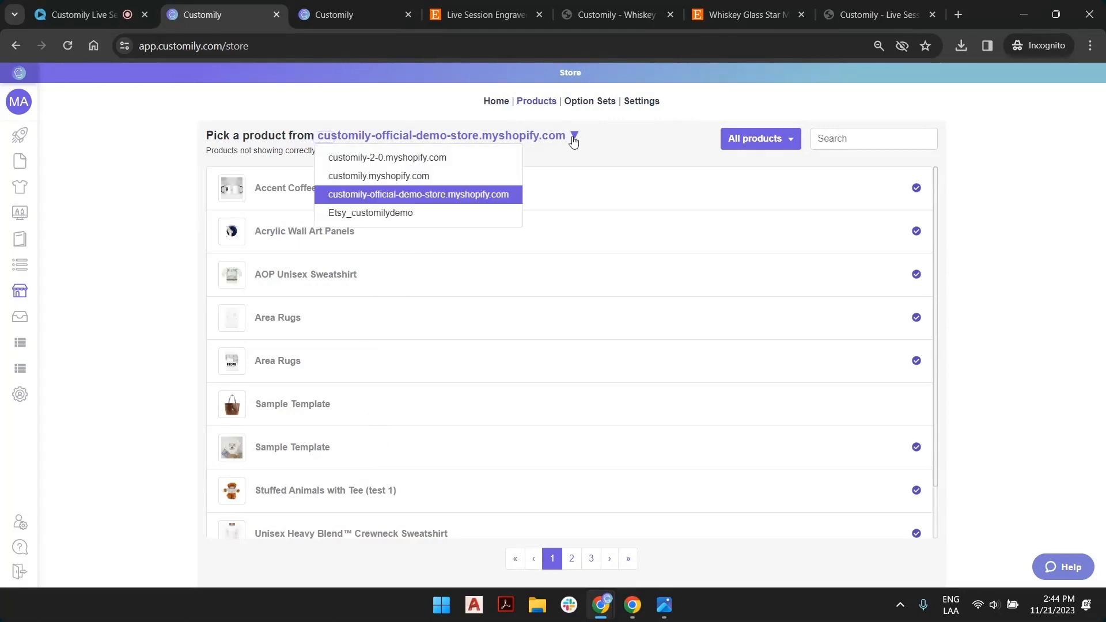
click(406, 221)
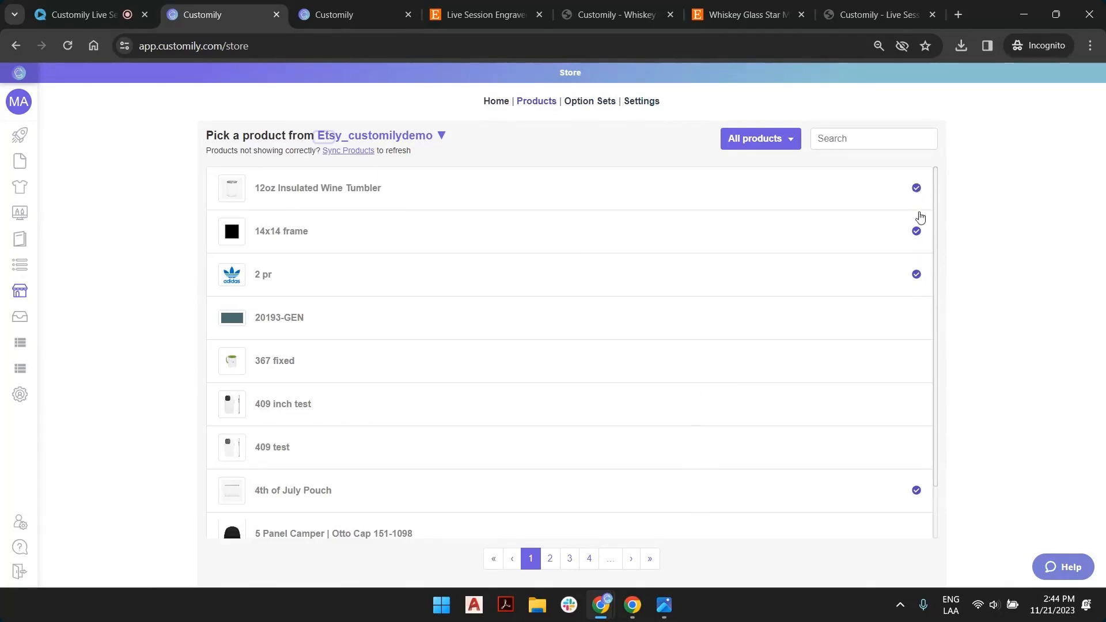
Step: Filter the Etsy_customilydemo products to those linked to Customily and open the "2 pr" product
click(790, 144)
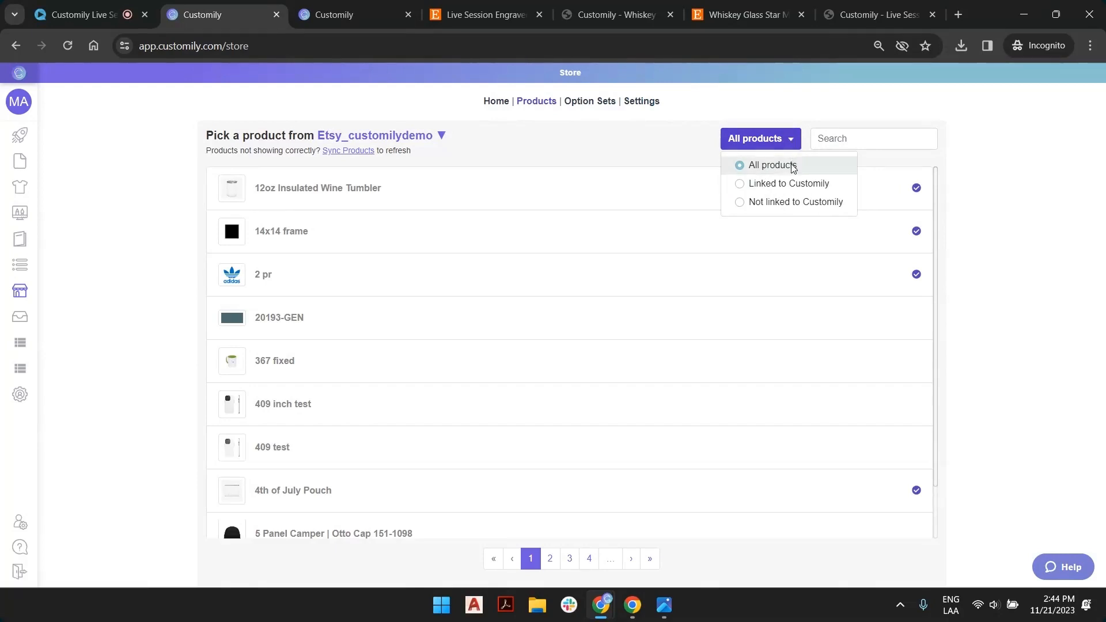
click(793, 185)
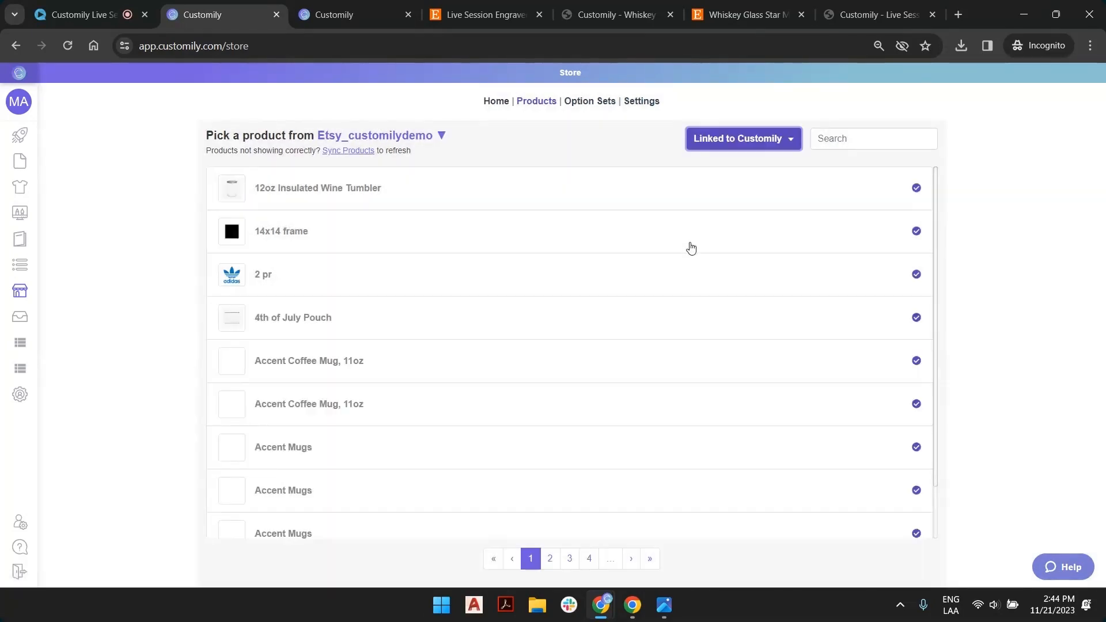
scroll(368, 334, down, 1)
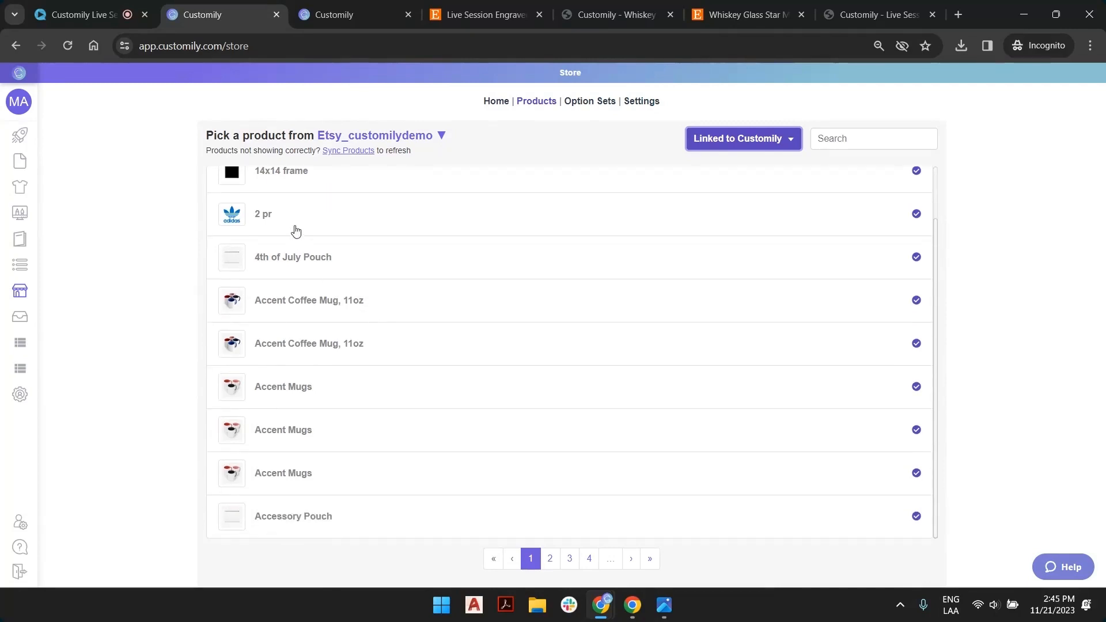
click(380, 231)
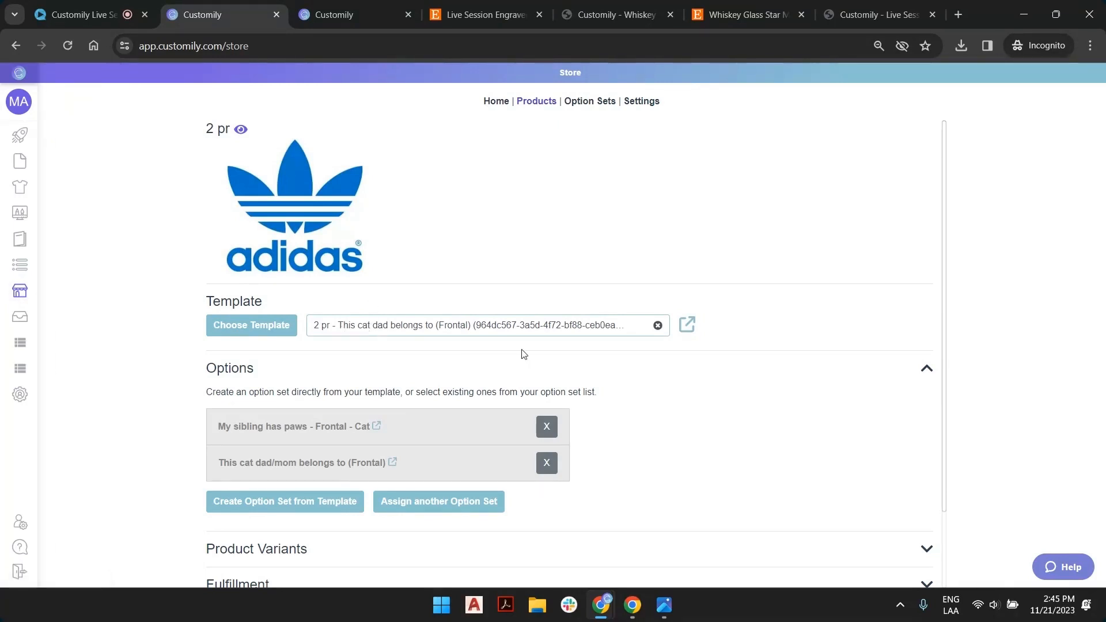
mouse_move(29, 150)
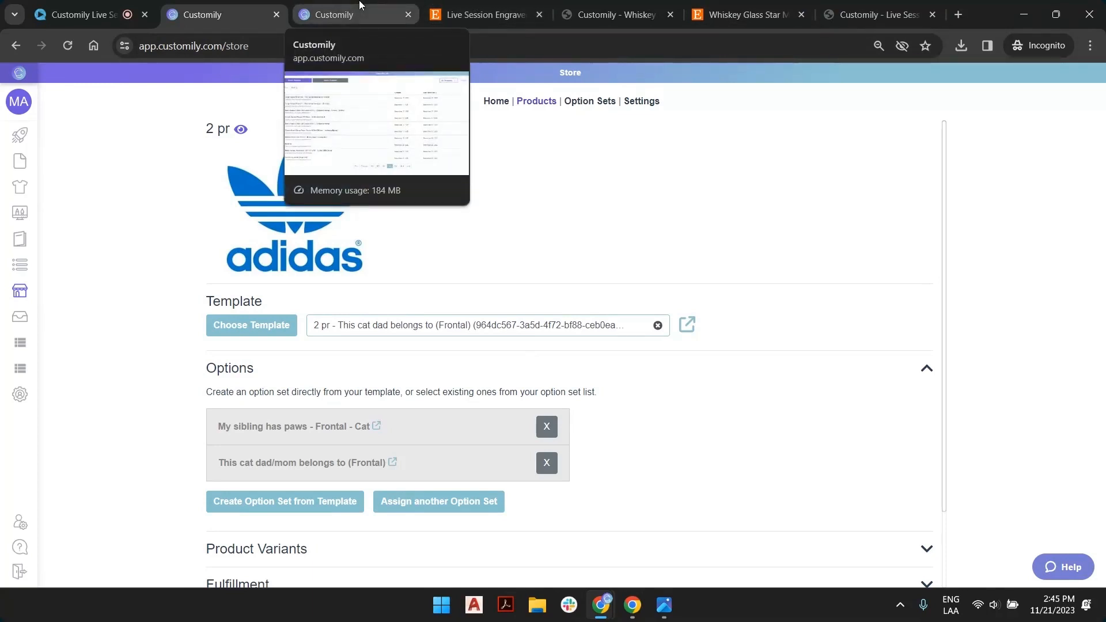
Step: Switch to the Photos app and compare whisky mask.png, listing2.png and whisky.jpeg, examining the plain glass photo up close
mouse_move(664, 605)
click(691, 522)
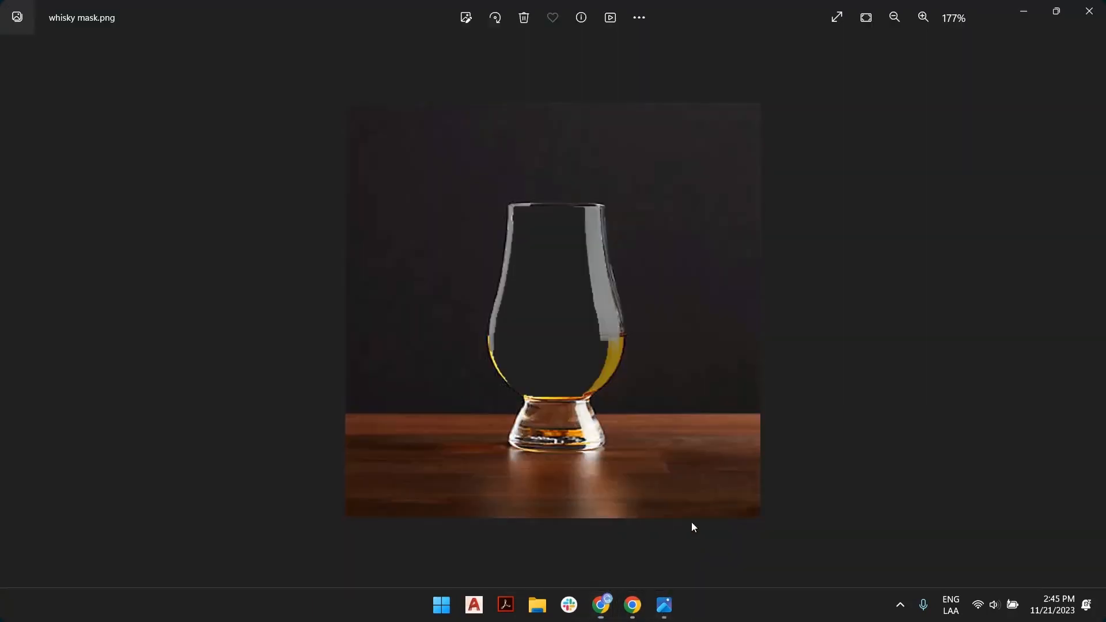
key(Left)
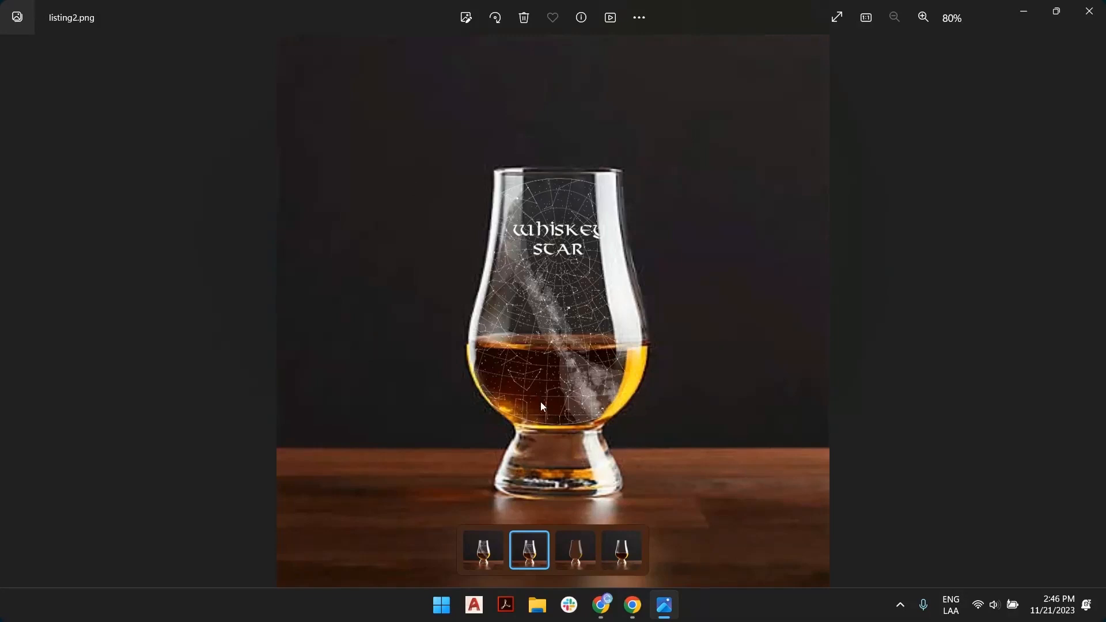
key(Right)
key(Right)
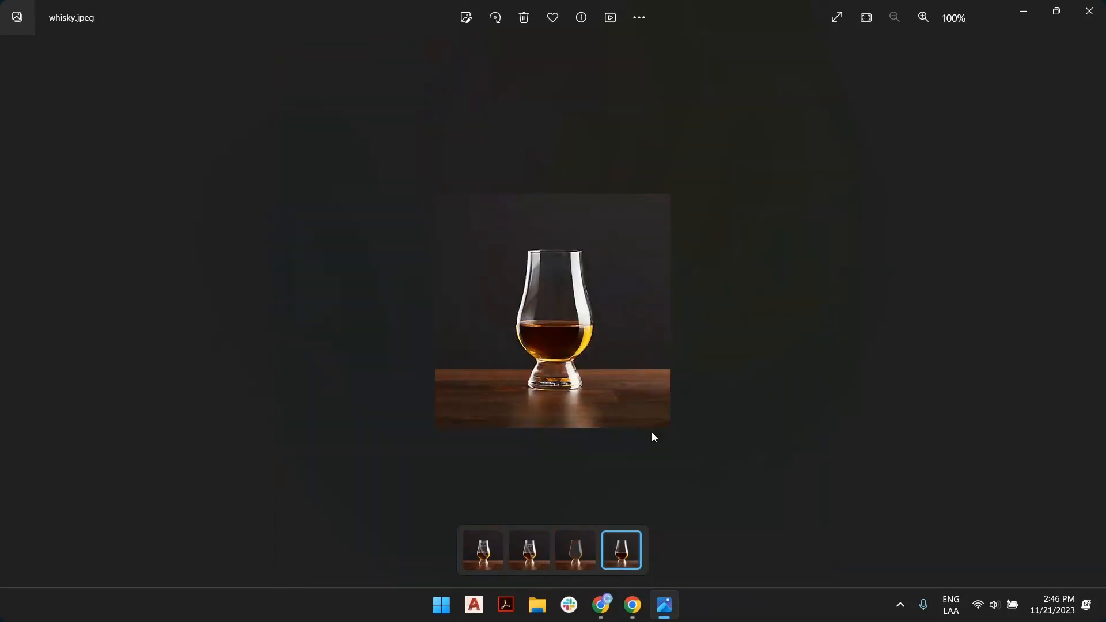
scroll(589, 313, up, 4)
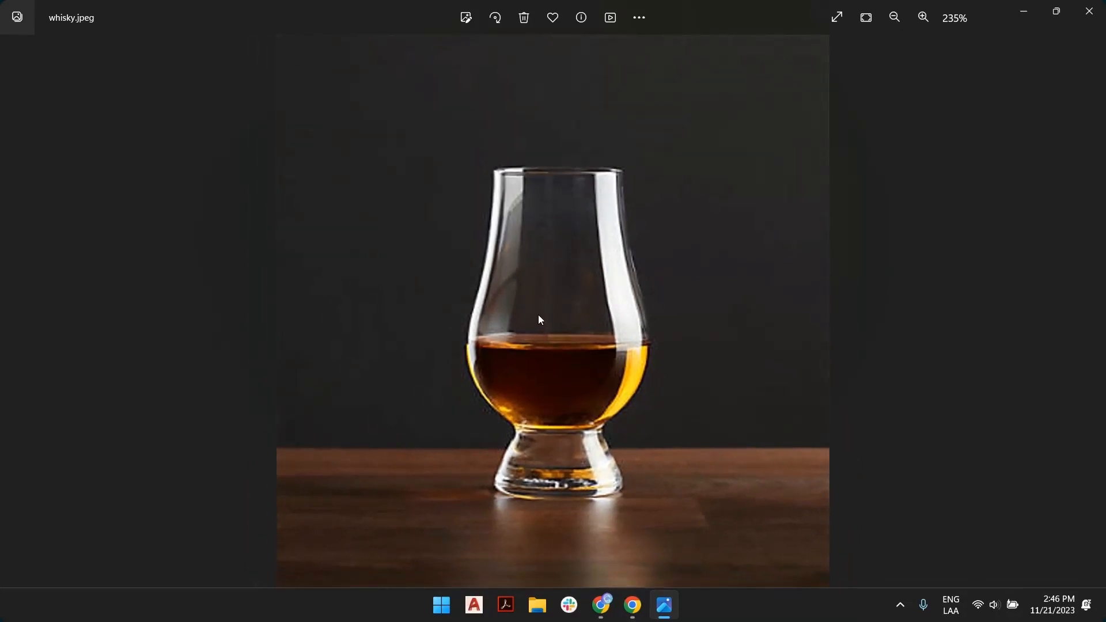
scroll(539, 315, down, 1)
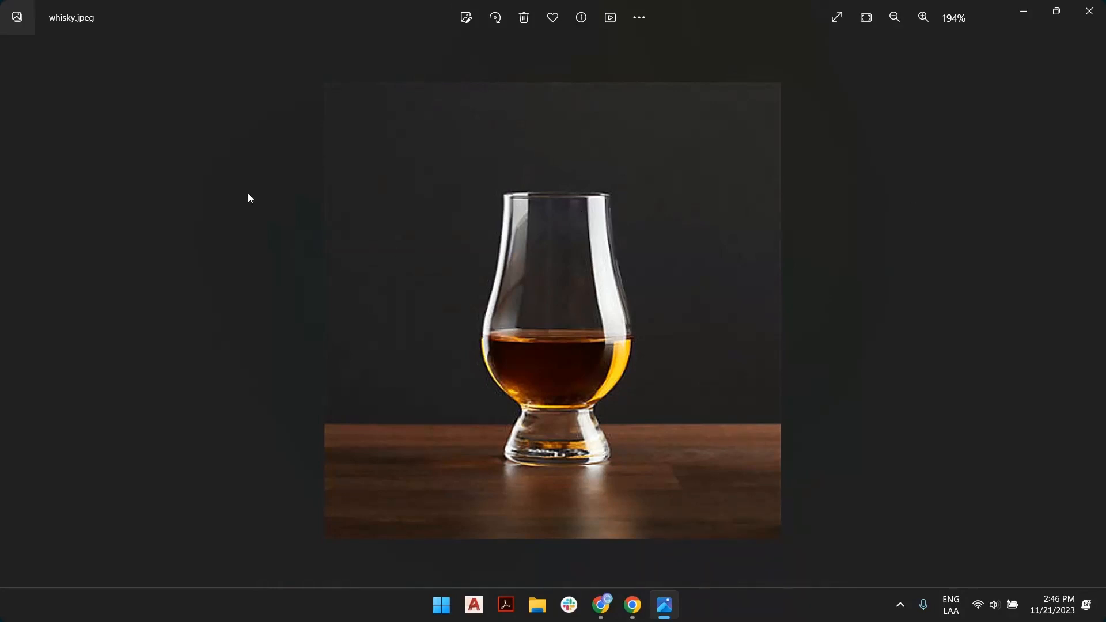
Step: Return to whisky mask.png and examine the cut-out area and reflections of the glass
key(Right)
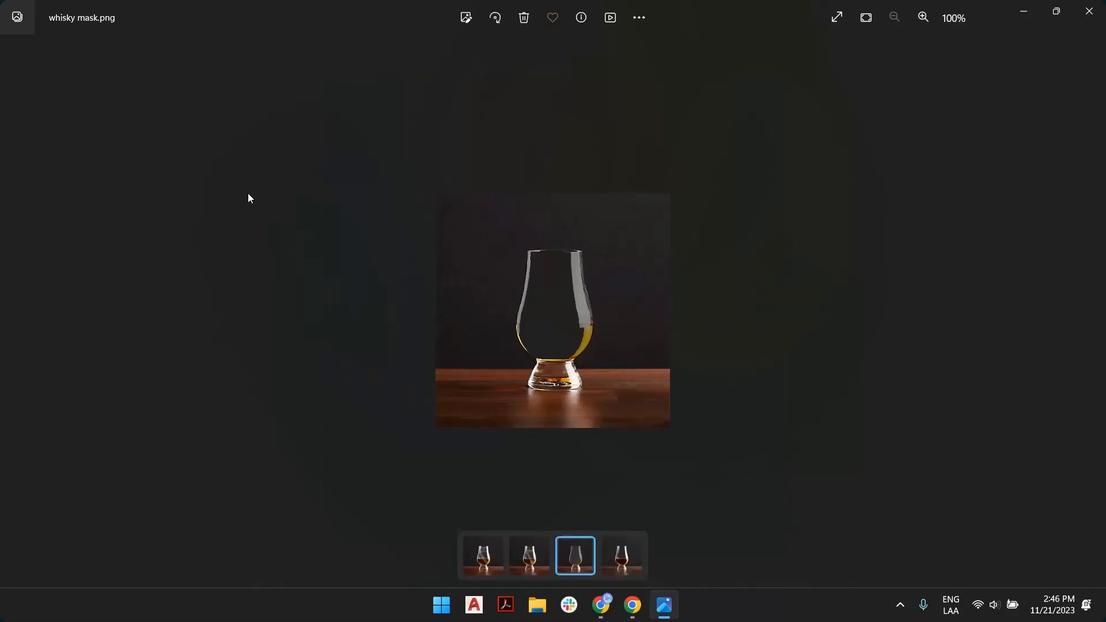
scroll(598, 351, up, 4)
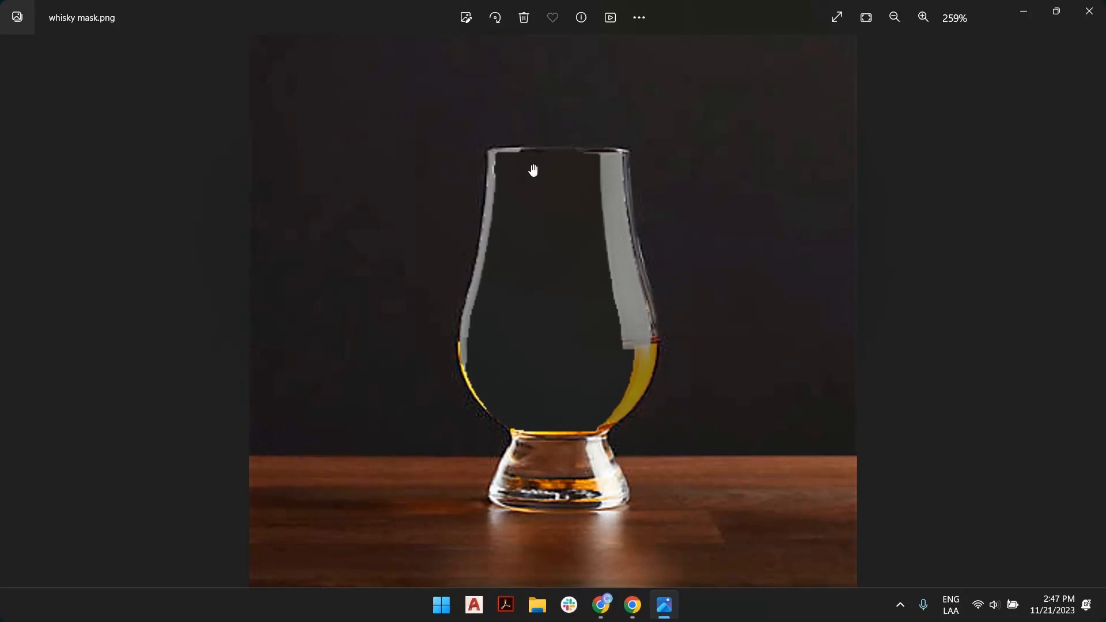
scroll(570, 295, down, 3)
scroll(515, 258, down, 2)
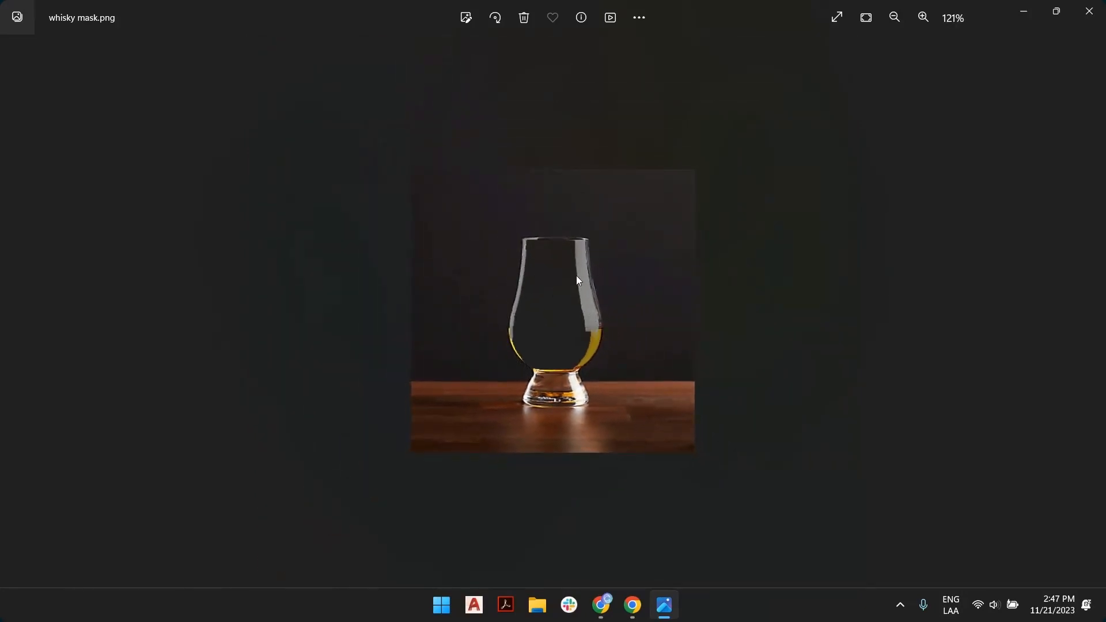
Step: Switch back to Customily in Chrome, open the start page and show the providers for creating a new product
key(alt+Tab)
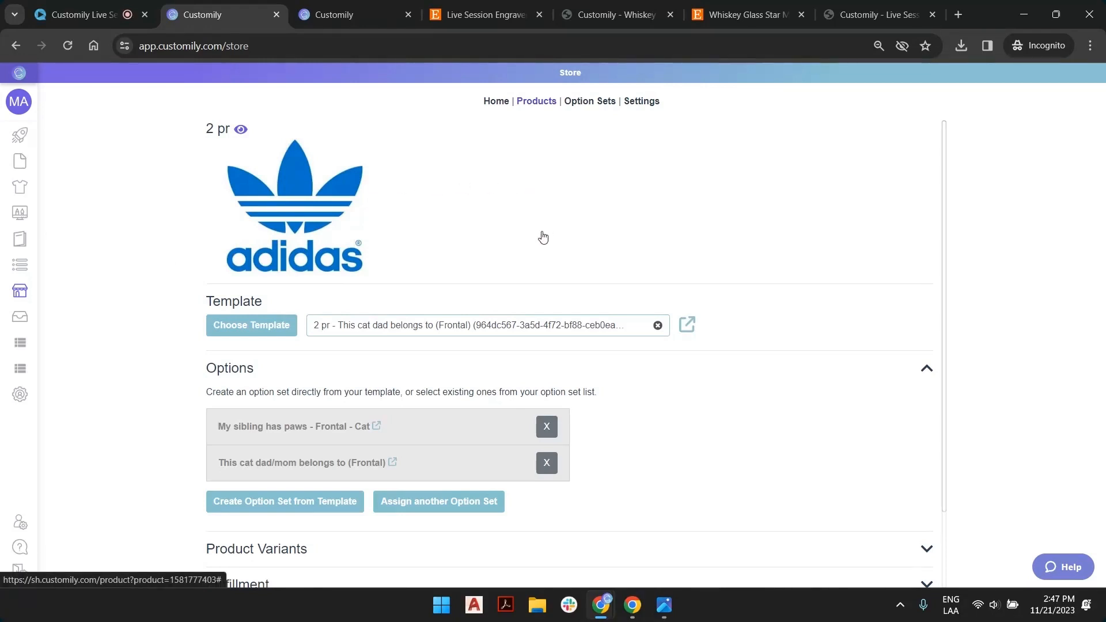
click(18, 140)
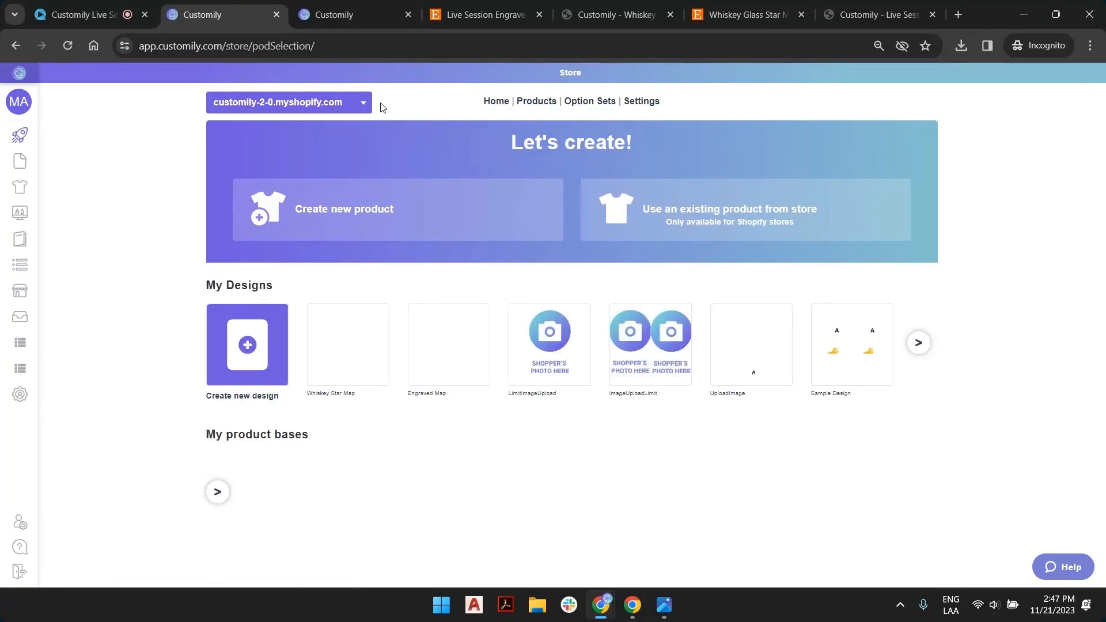
click(360, 212)
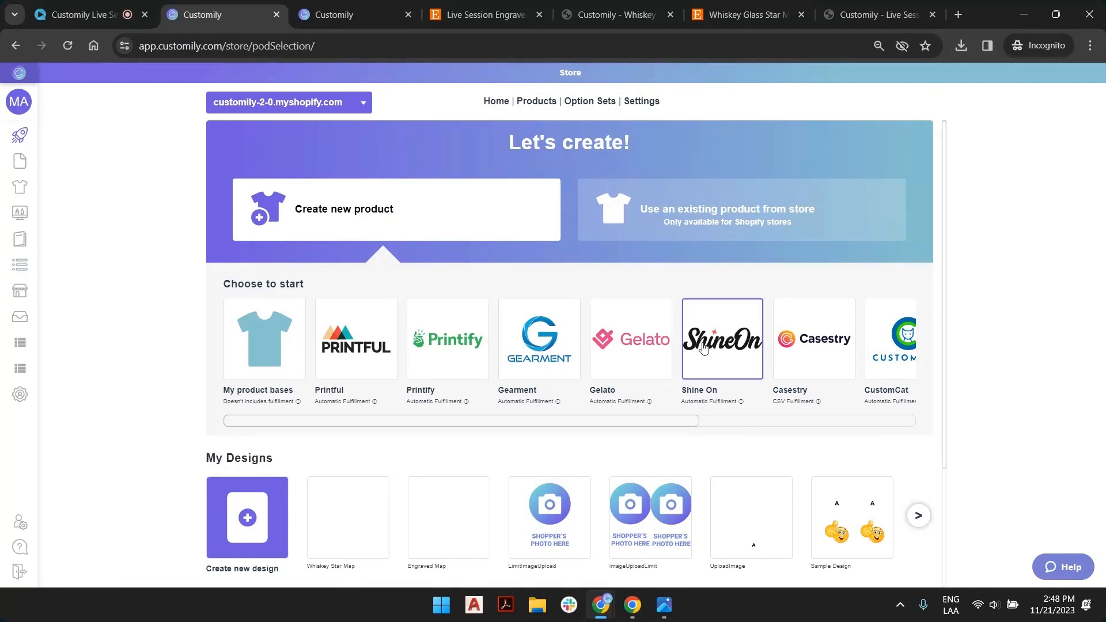
Step: Review the product providers, recent designs and product bases, and open the full My Designs list
mouse_move(2, 152)
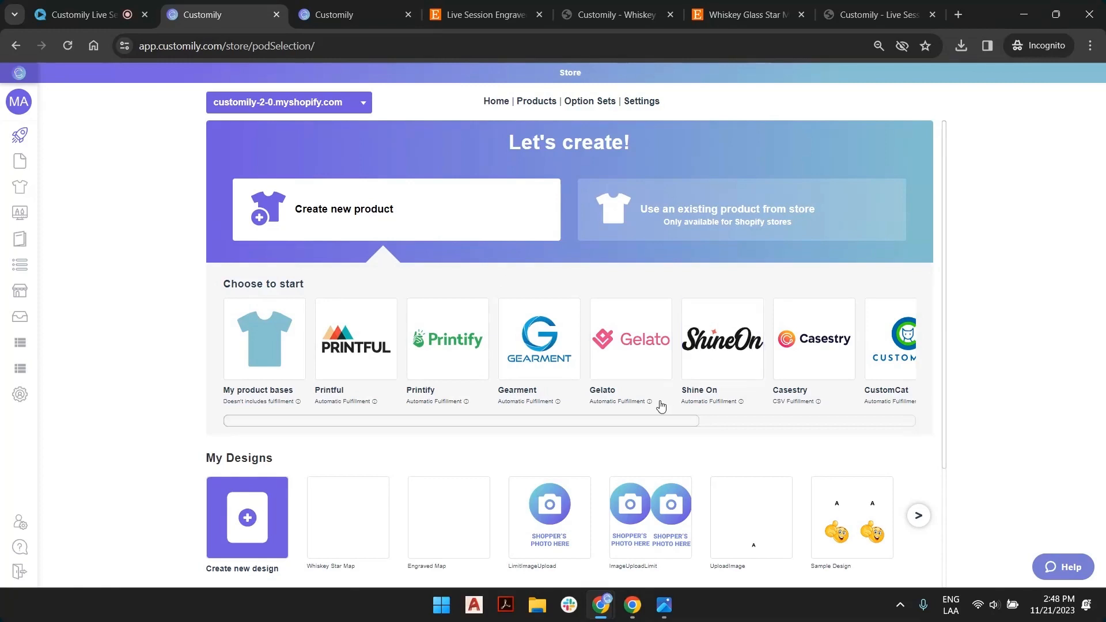
mouse_move(658, 405)
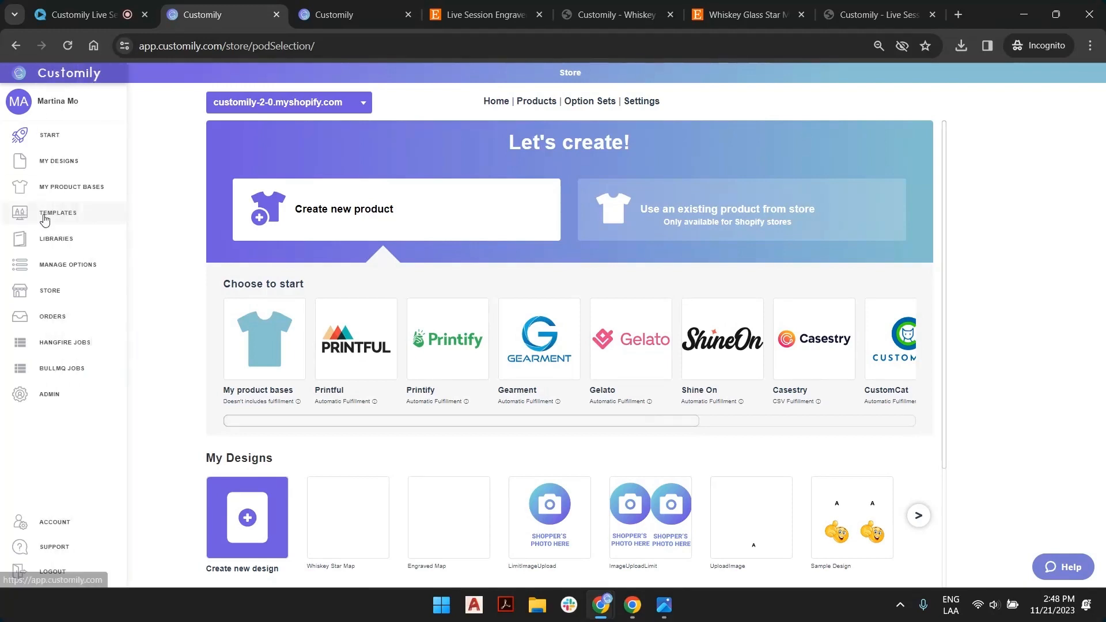
scroll(265, 391, down, 3)
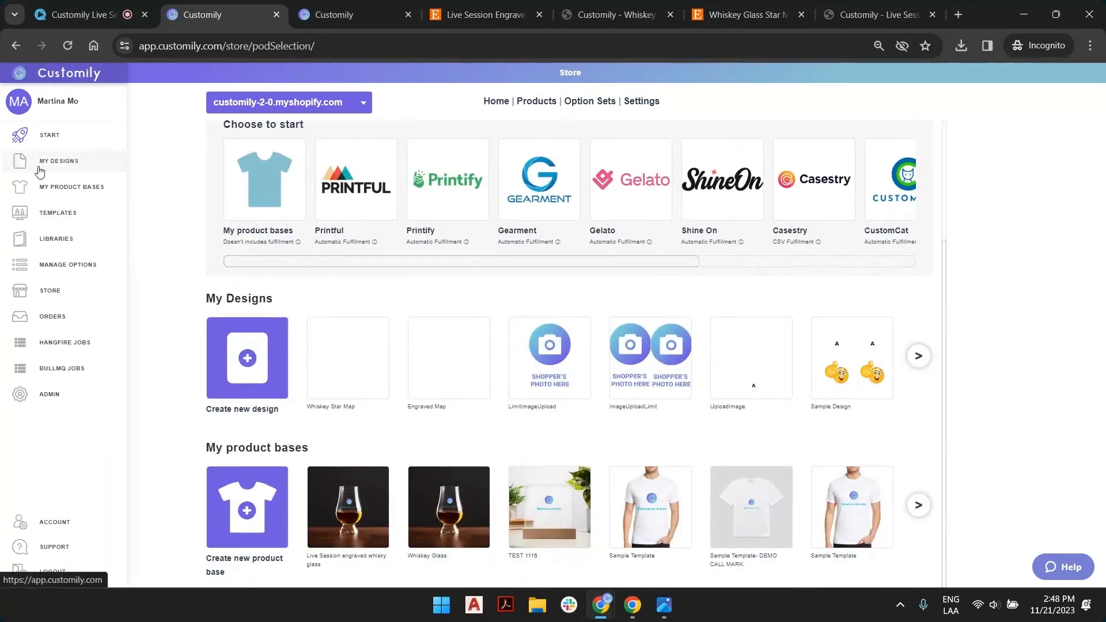
click(57, 165)
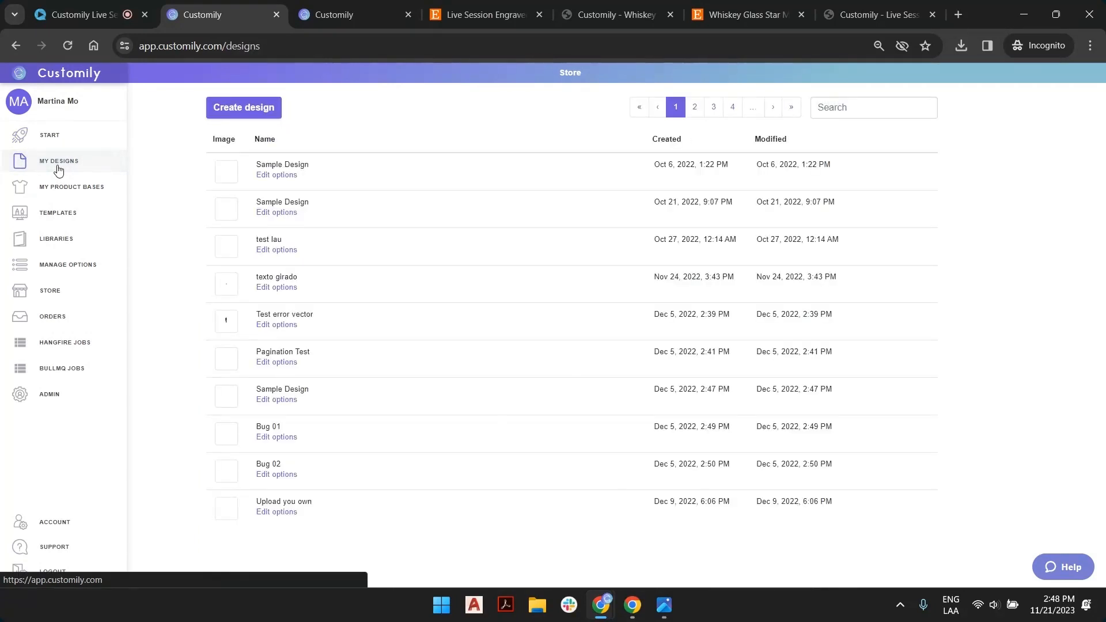
Step: Duplicate the Whiskey Star Map design on the last page of My Designs and rename the copy Acrylic Star Map
click(790, 107)
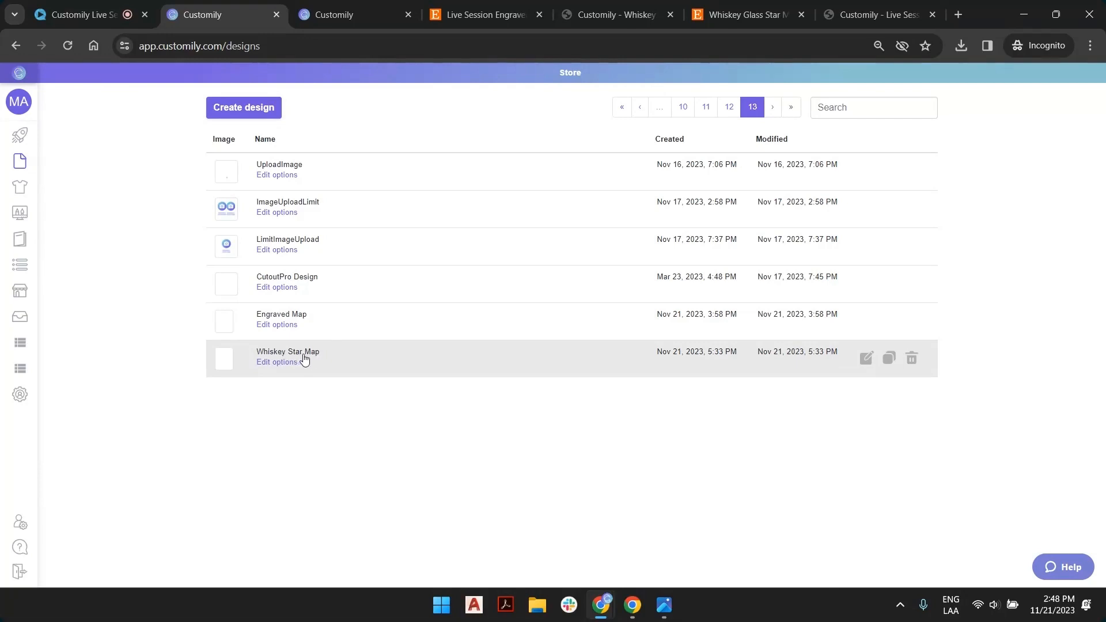
click(889, 360)
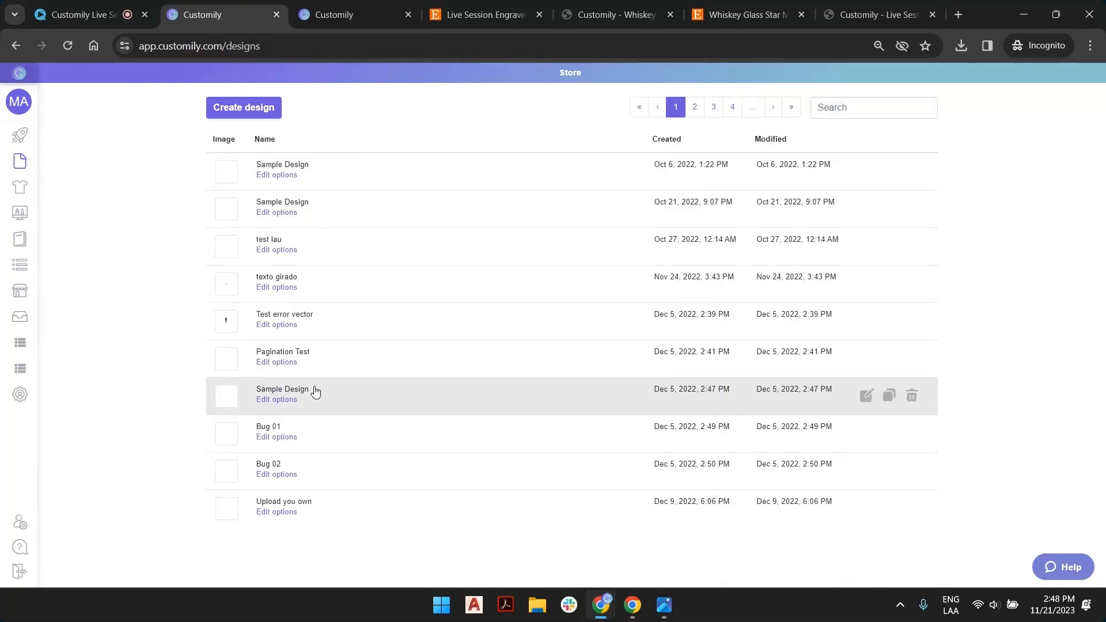
click(790, 109)
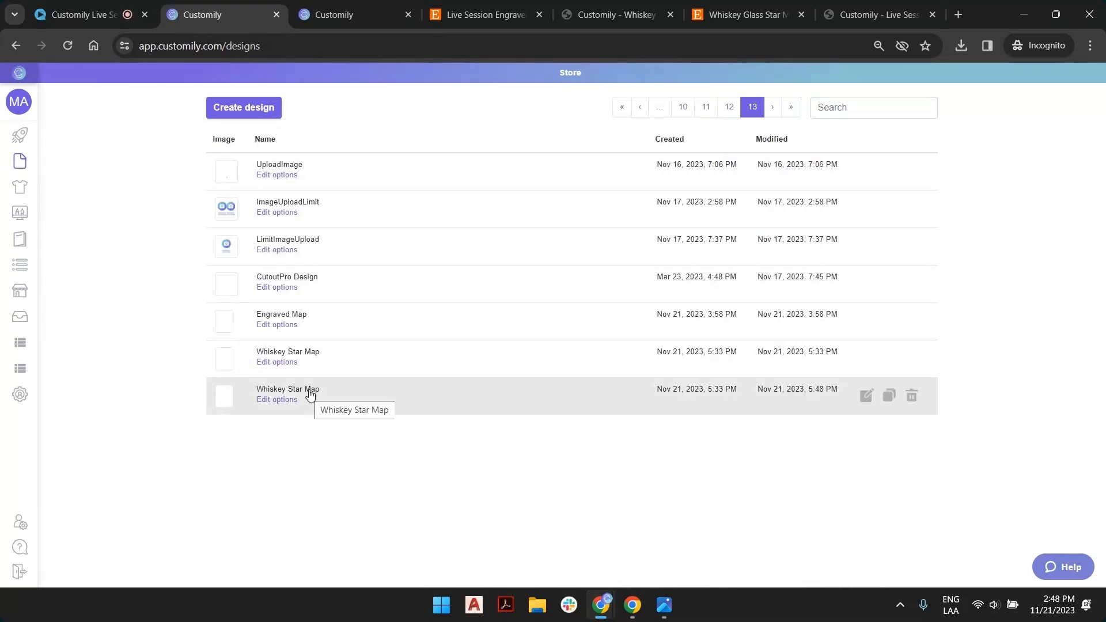
click(269, 391)
double_click(270, 391)
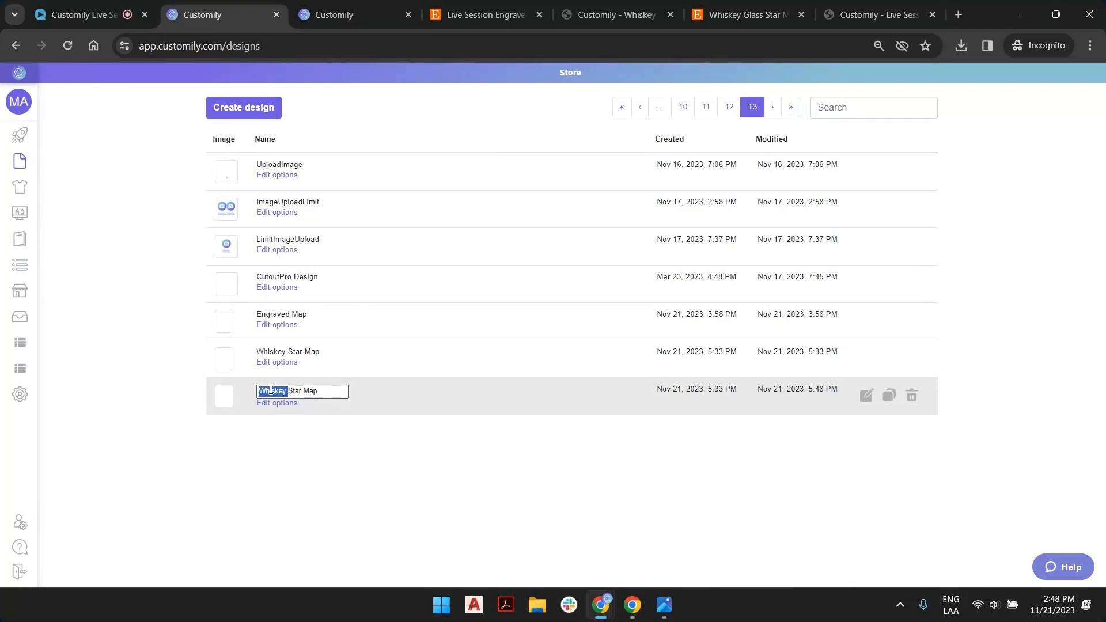
text(Ad)
text(rylic)
key(Return)
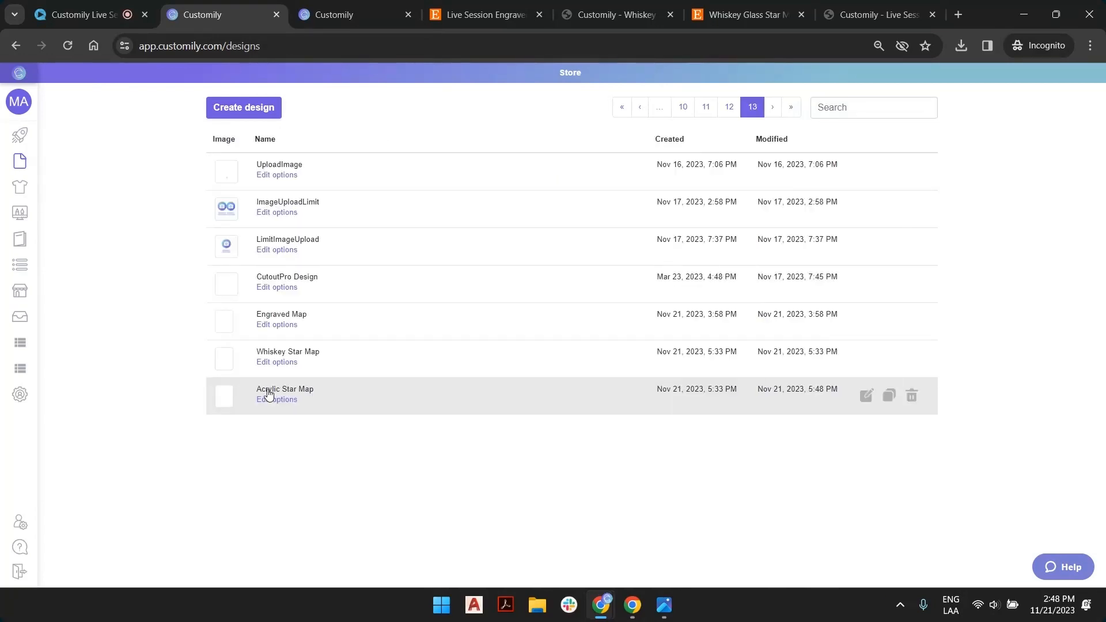
Step: Open the Acrylic Star Map copy for editing and resize its page to 250 x 250 mm
click(396, 404)
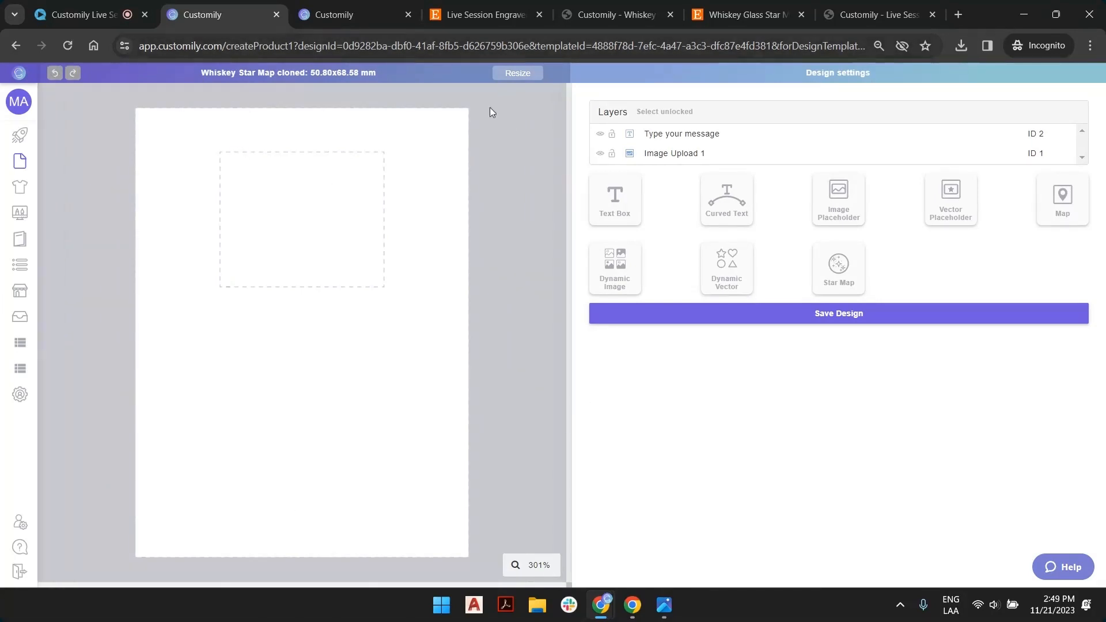
click(524, 73)
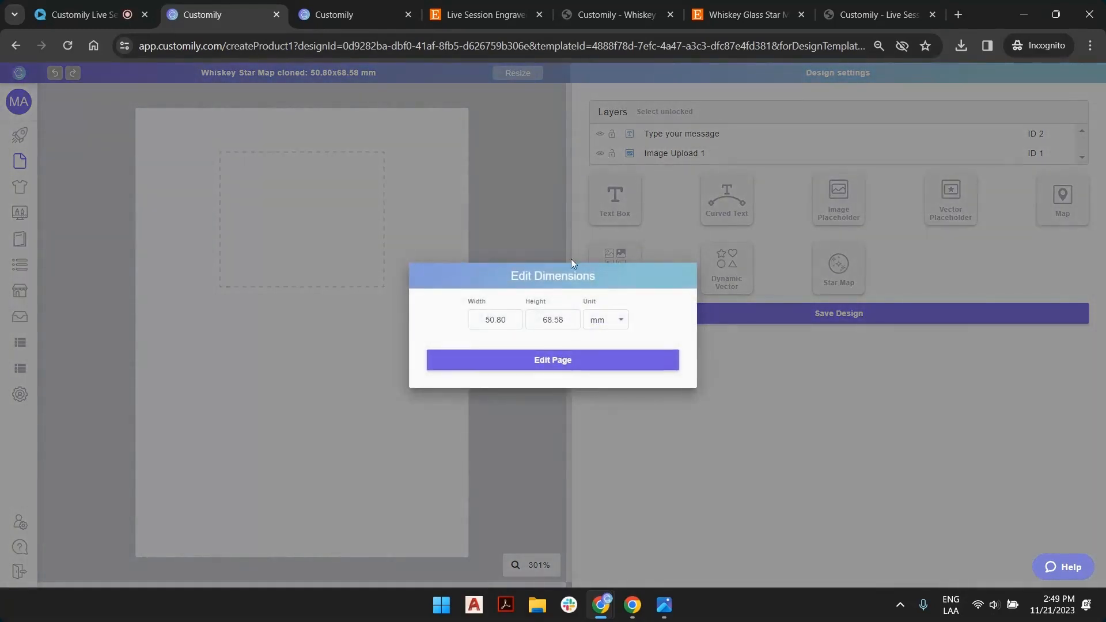
double_click(504, 323)
text(250)
key(Tab)
text(250)
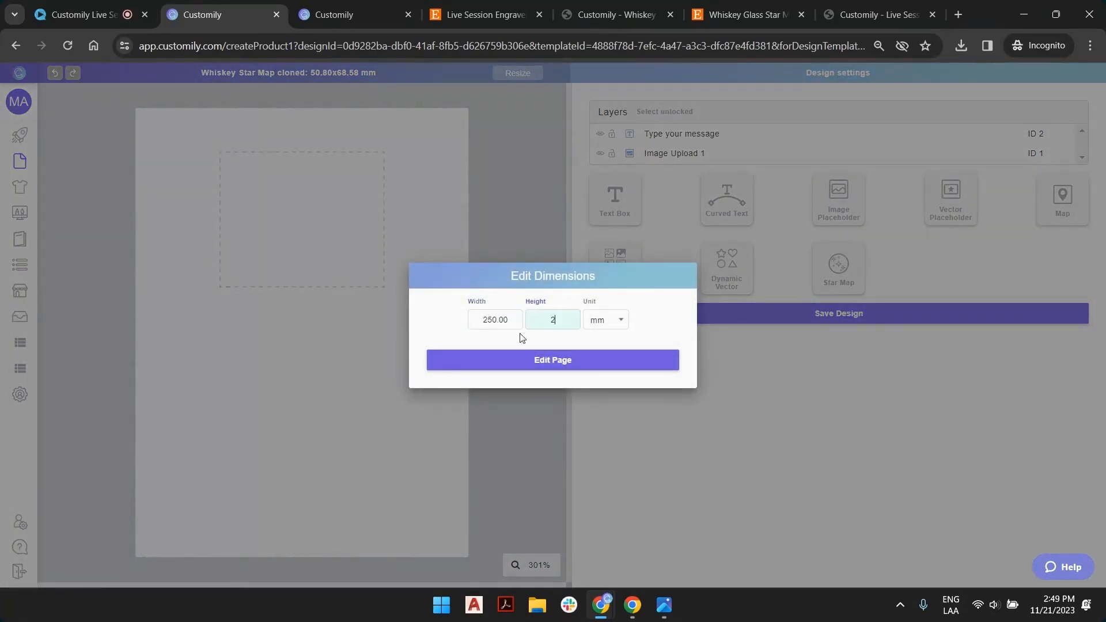
click(550, 363)
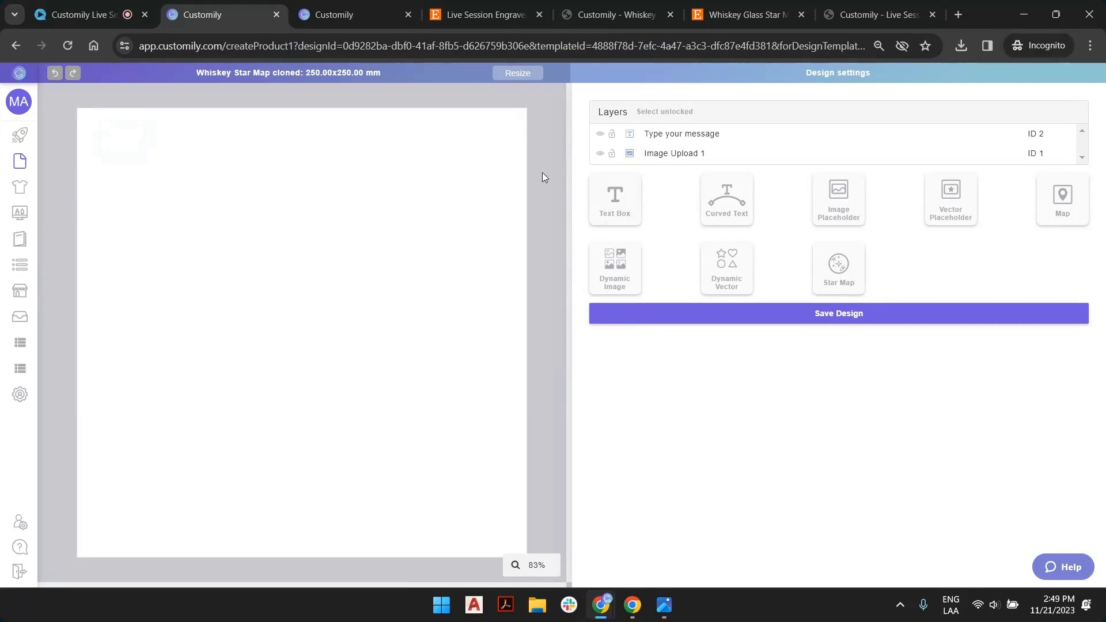
Step: Inspect how the Image Upload 1 and Type your message layers sit on the resized page
click(750, 154)
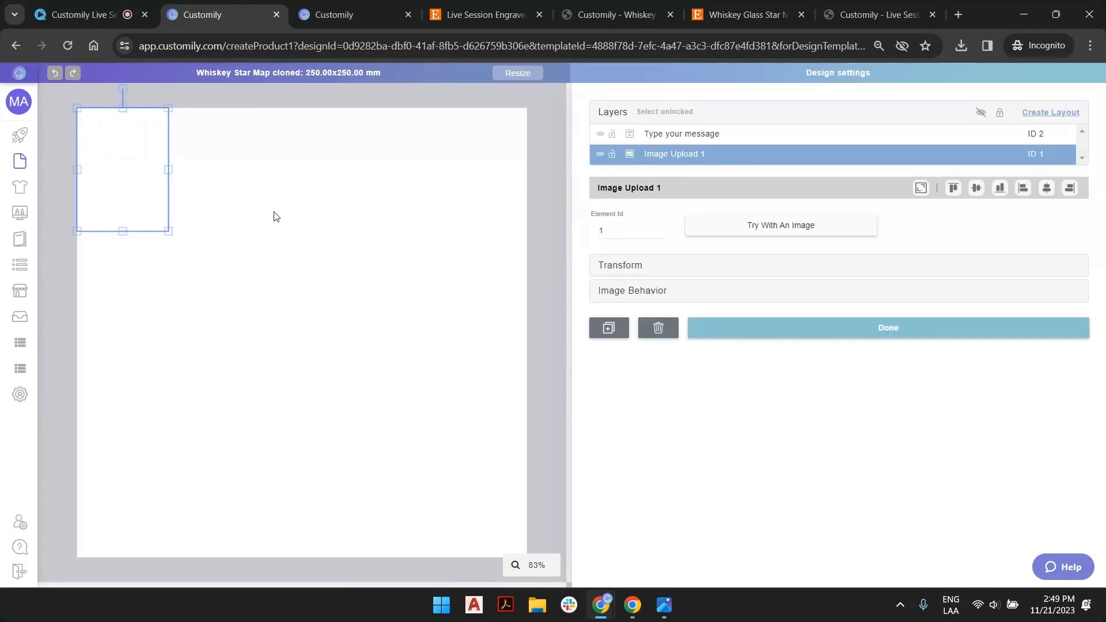
click(650, 291)
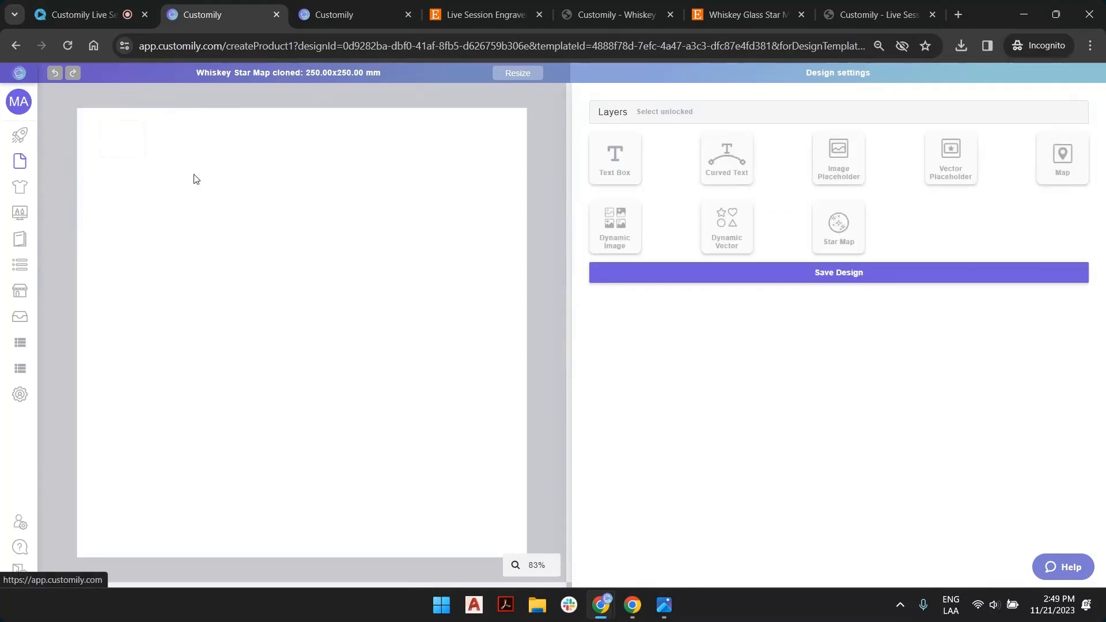
click(289, 155)
click(612, 111)
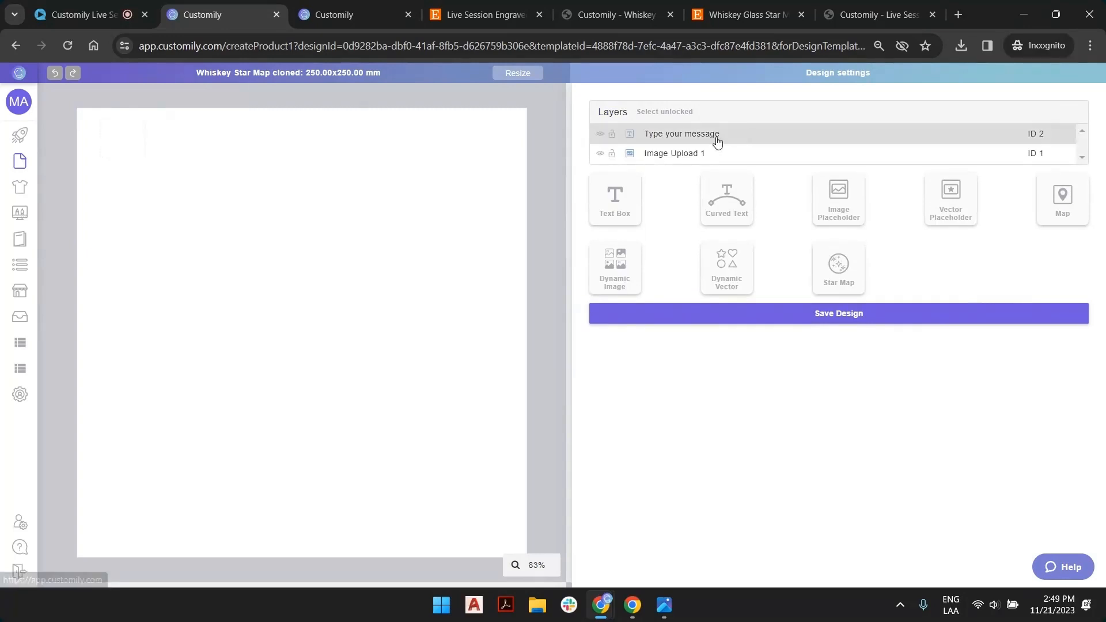
click(697, 138)
click(545, 124)
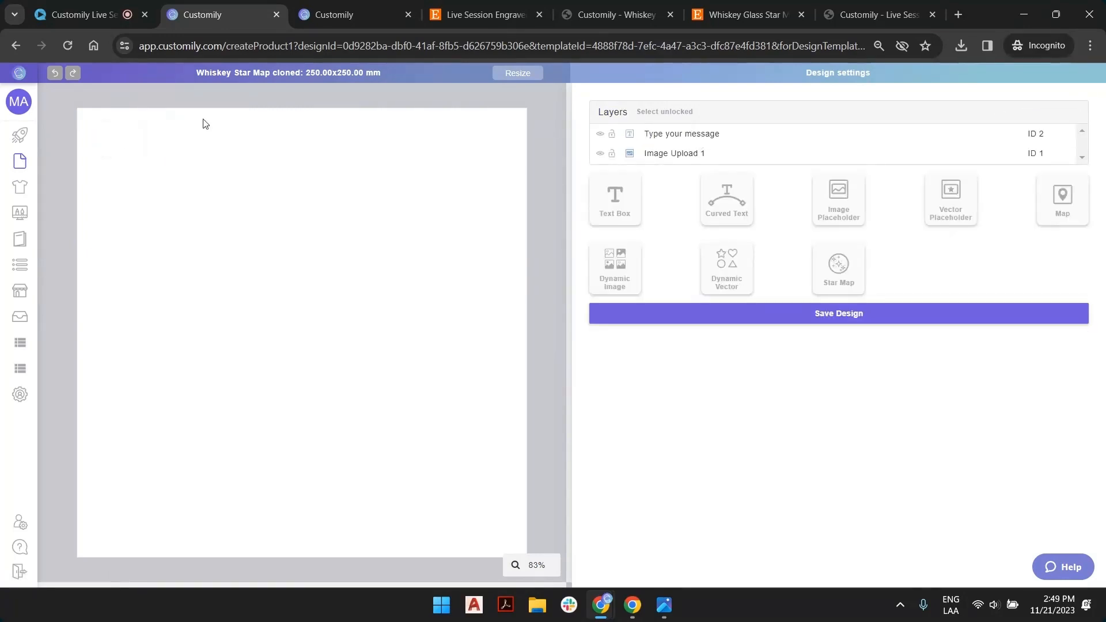
drag(208, 101, 53, 187)
click(41, 185)
click(124, 199)
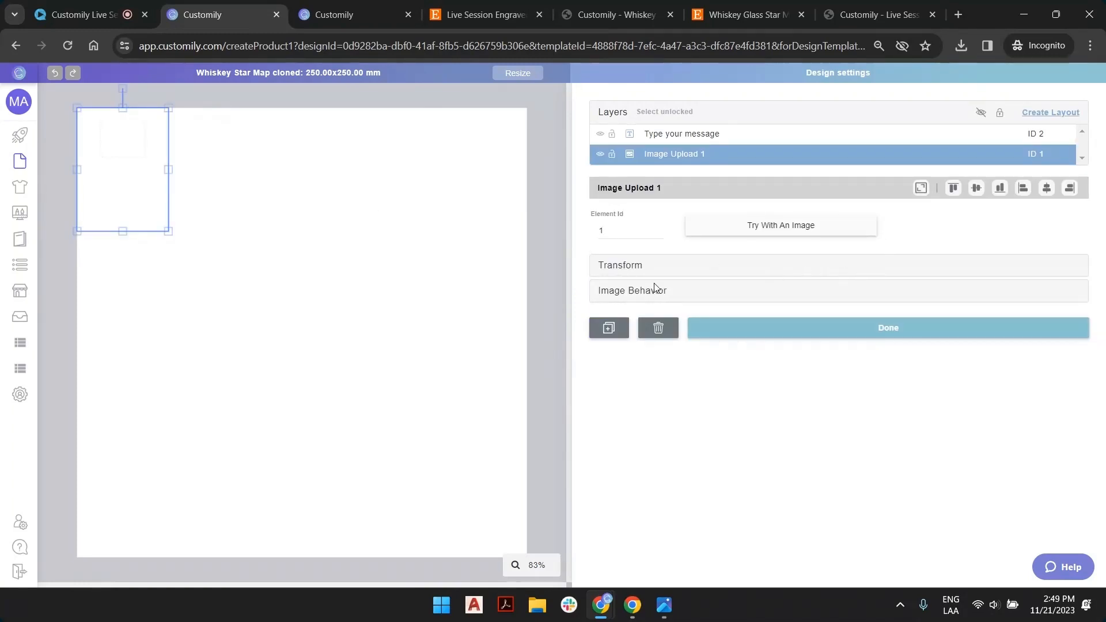
click(77, 130)
mouse_move(32, 172)
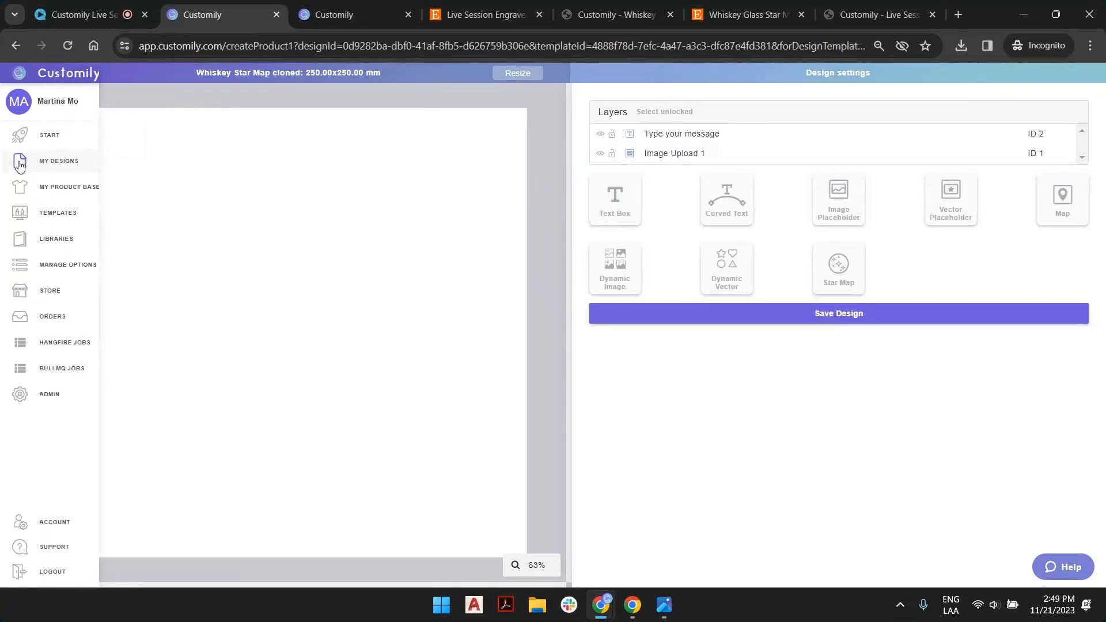
Step: Leave the copied design without saving its changes and open the original Whiskey Star Map design
click(53, 164)
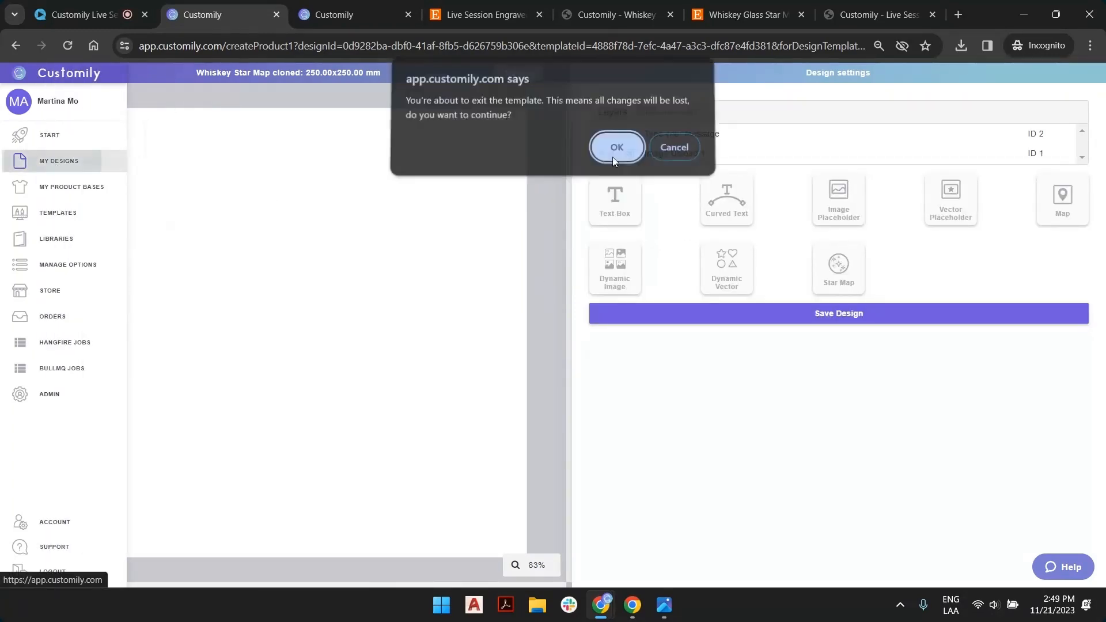
click(615, 151)
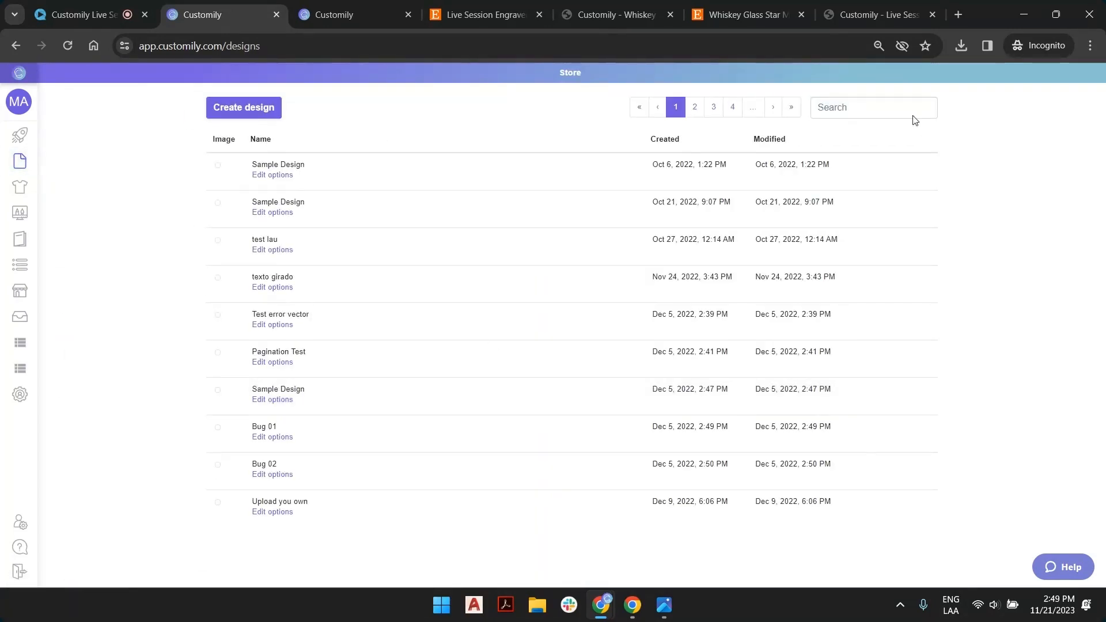
click(791, 108)
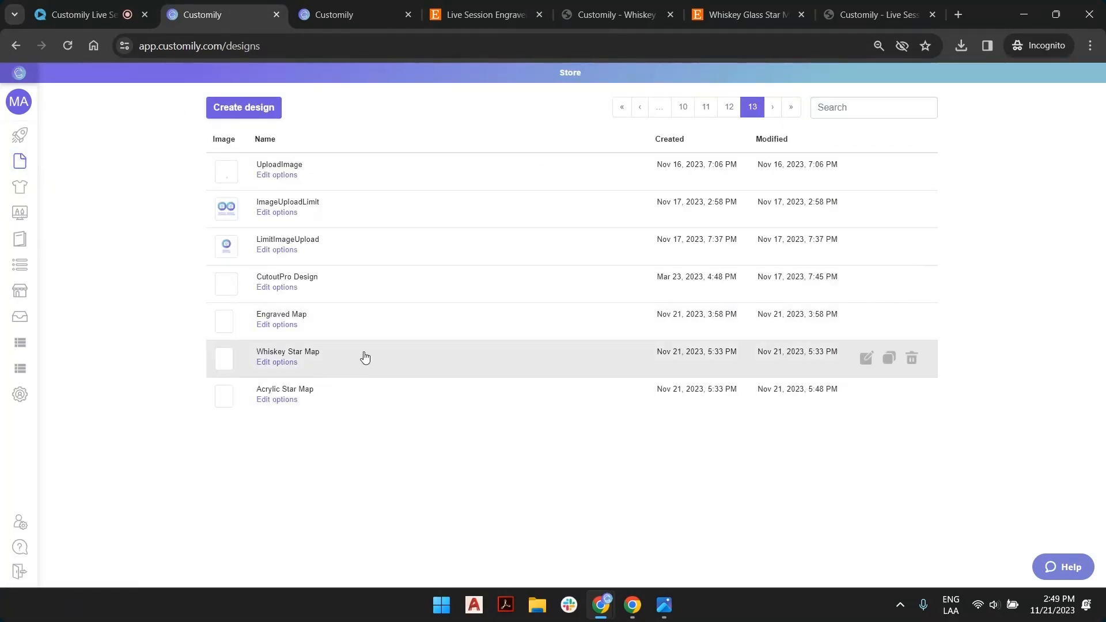
click(285, 202)
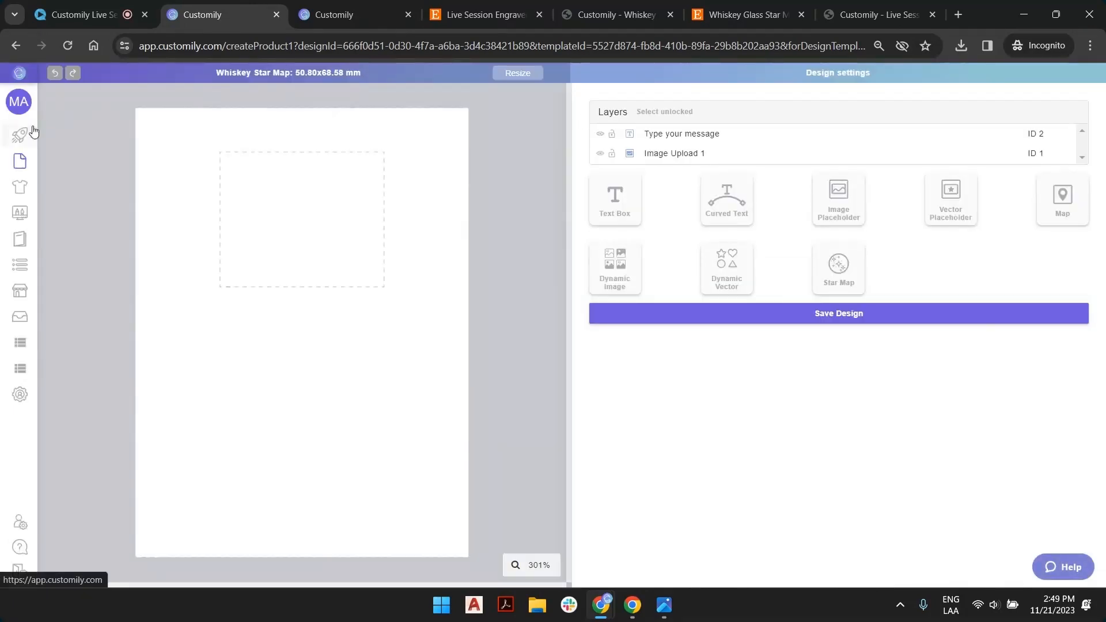
Step: Return to the last page of My Designs and delete the Acrylic Star Map copy
click(58, 166)
click(615, 148)
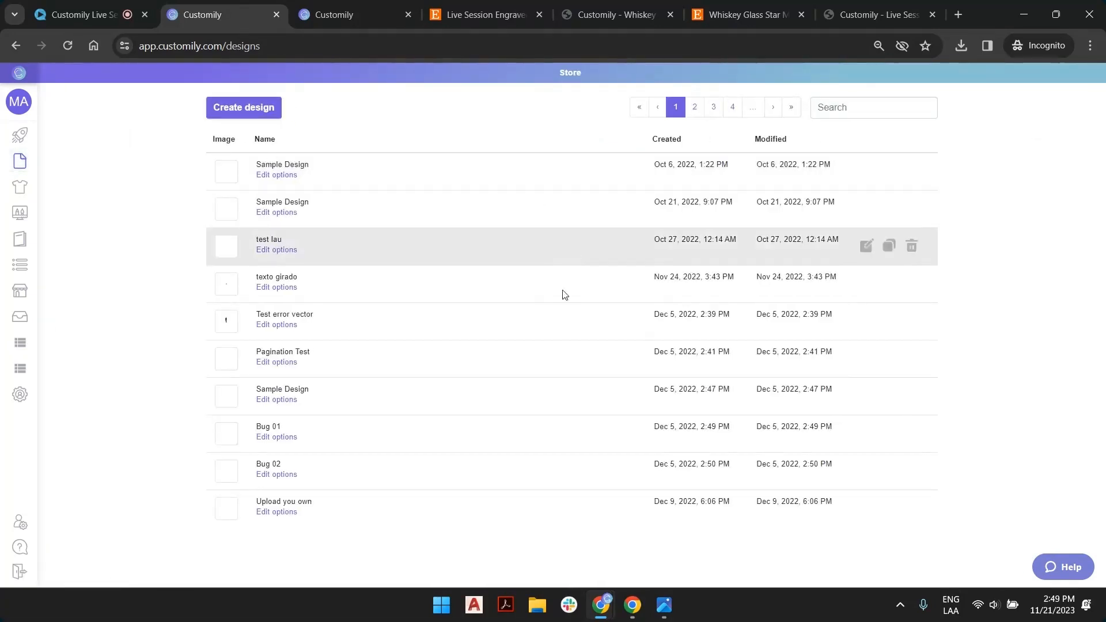
click(792, 109)
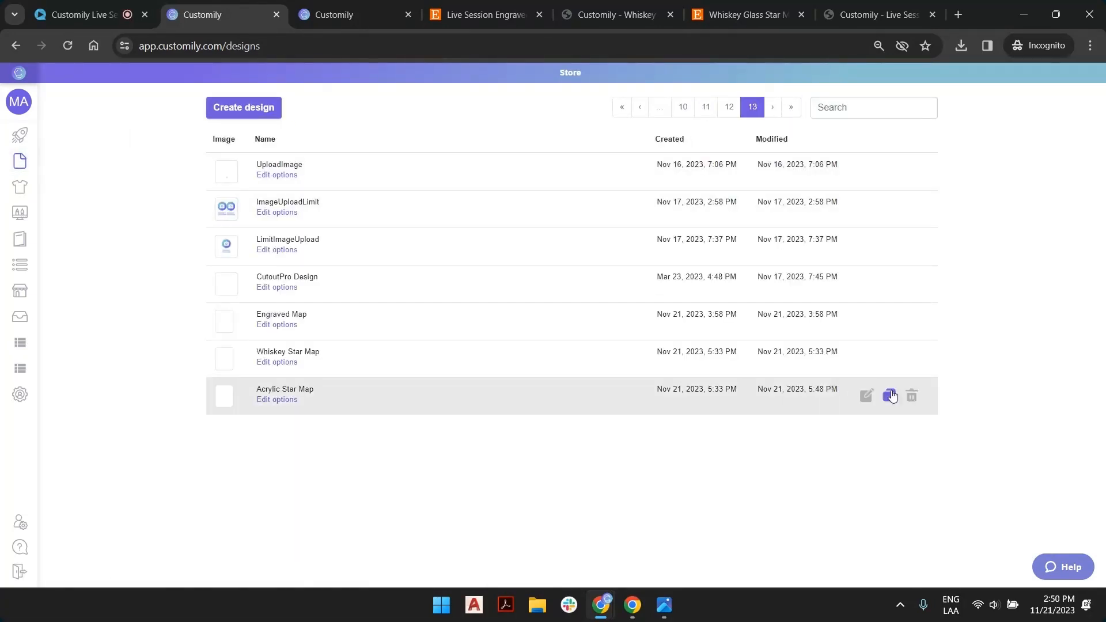
click(911, 395)
click(672, 349)
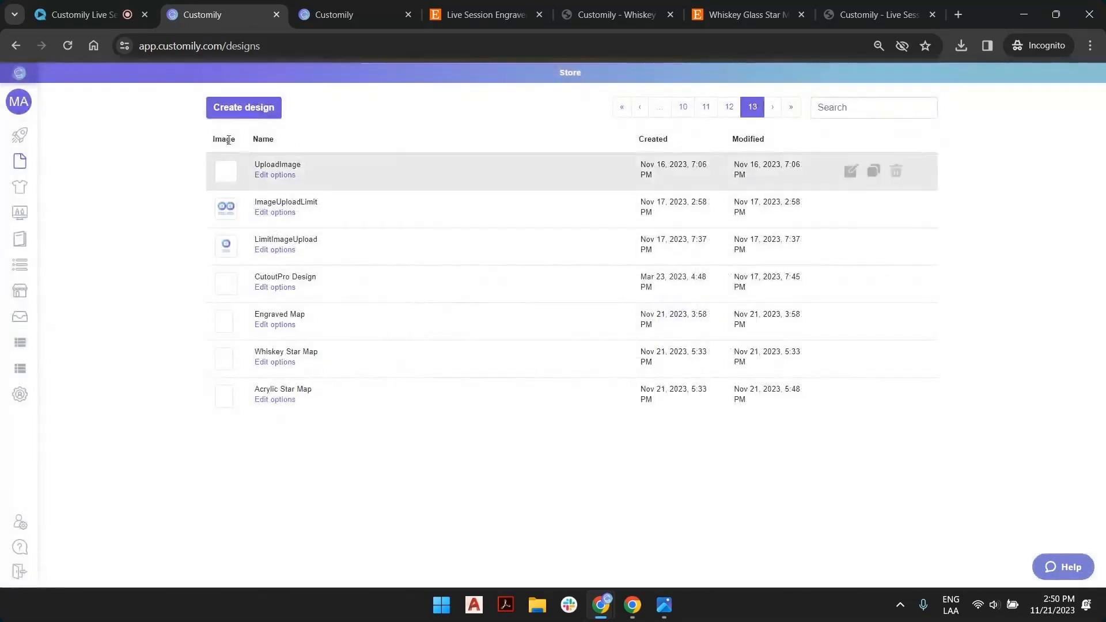
Step: Create a new 1000 x 1000 mm design named Acrylic Star Map
click(247, 110)
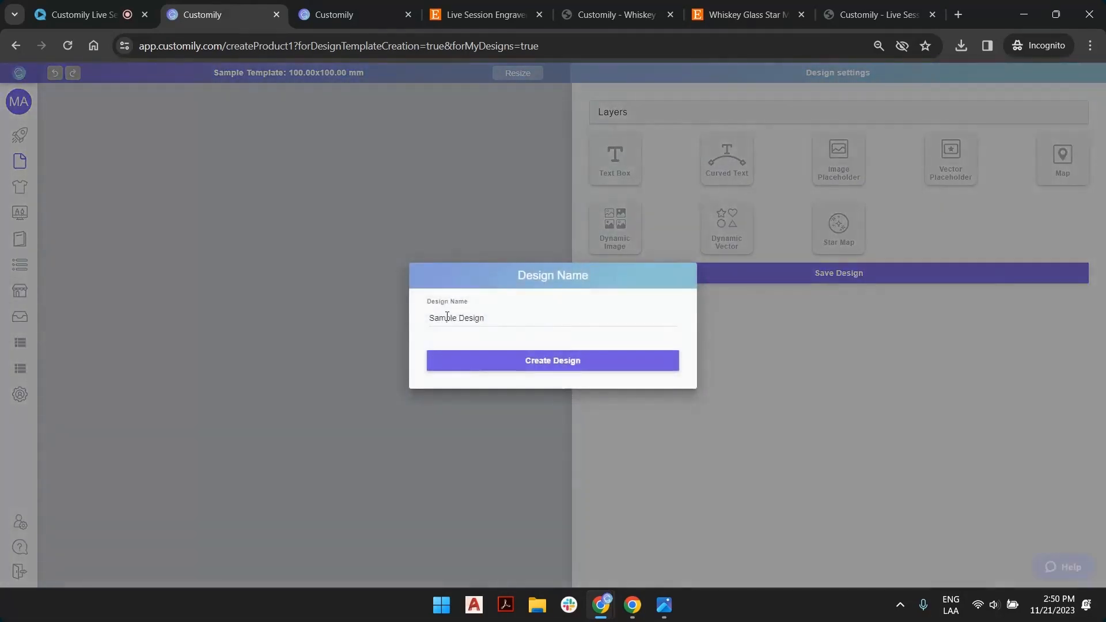
triple_click(463, 325)
text(Acrylic Sta)
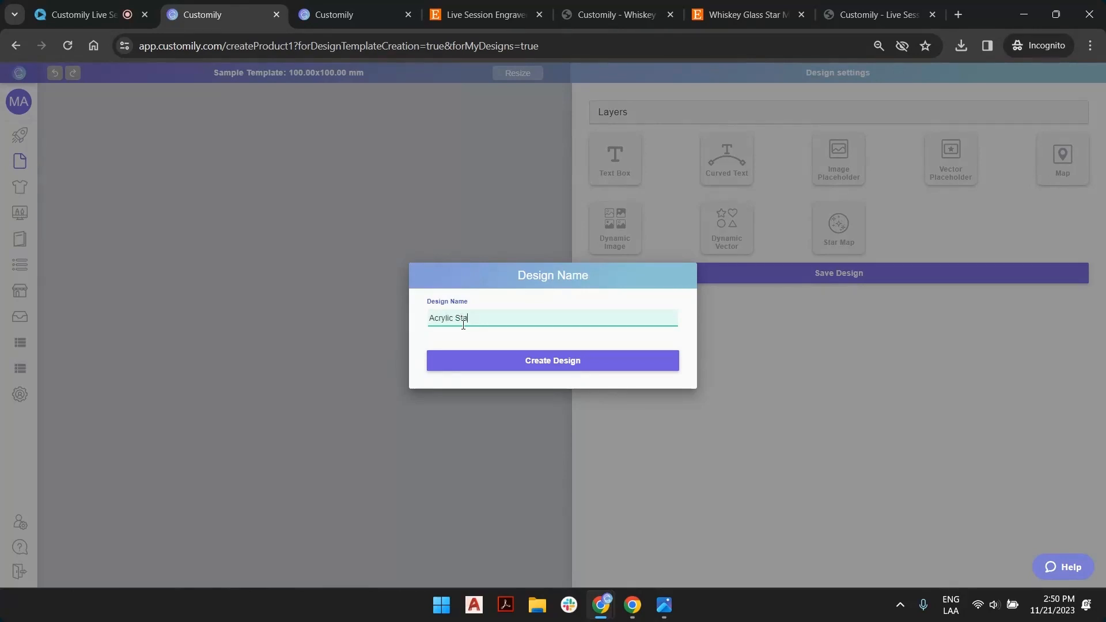
text(r Map)
key(Return)
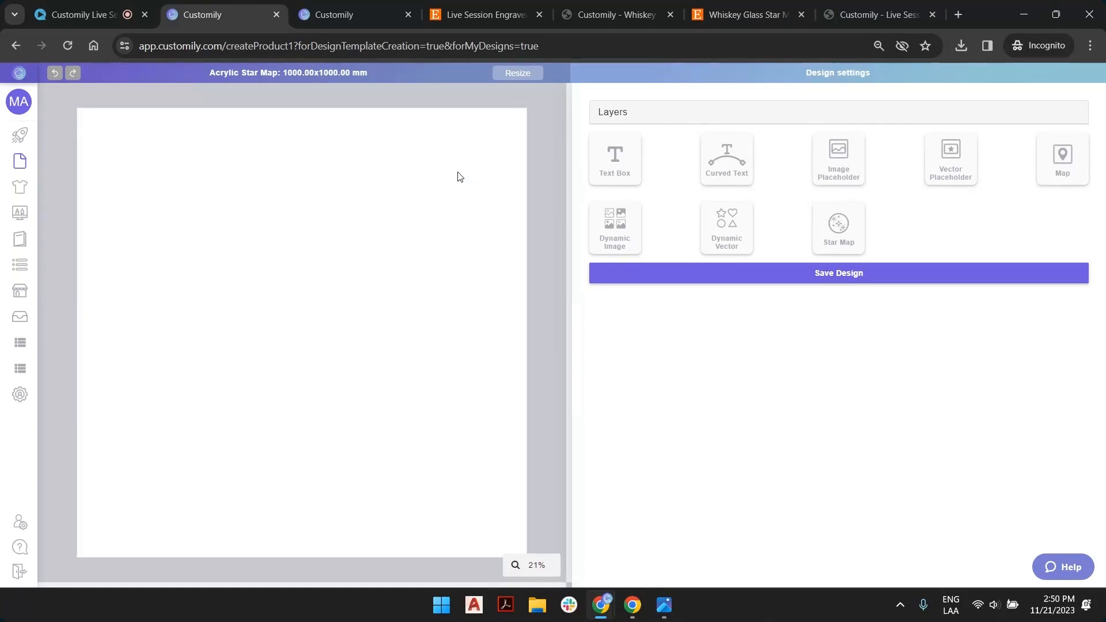
Step: Add a star map filling the whole page and make Transparent dark its only available style
click(843, 236)
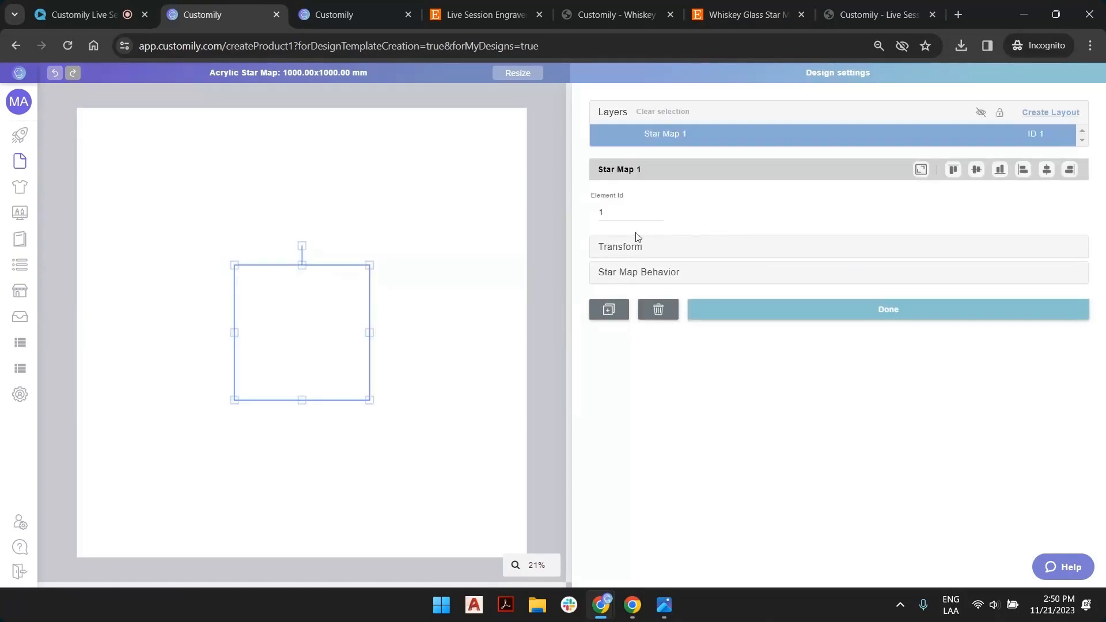
click(921, 169)
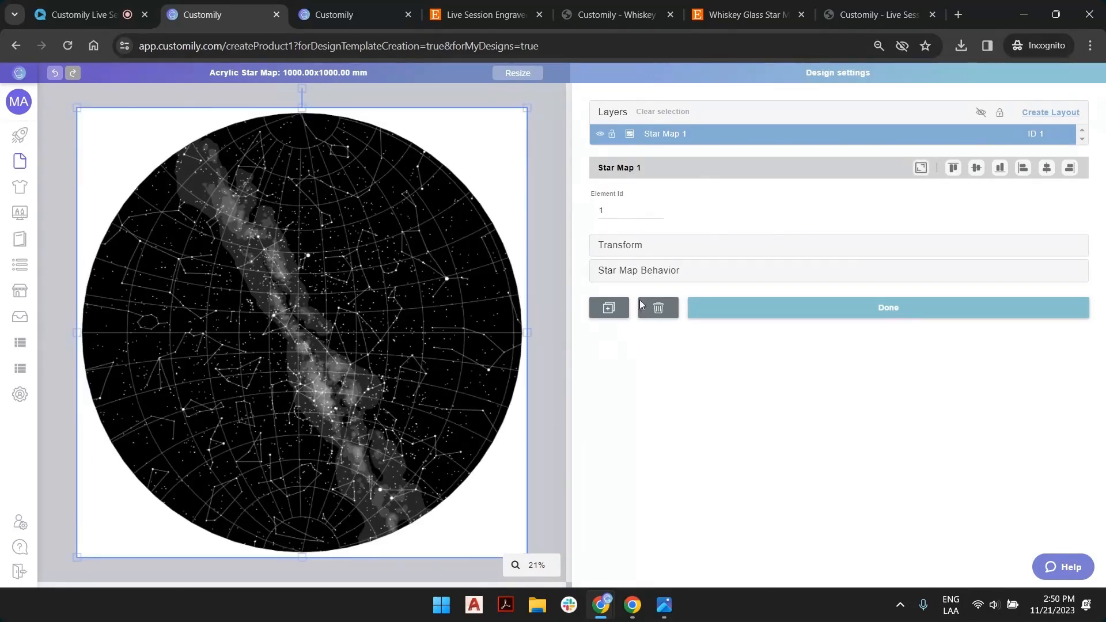
click(662, 270)
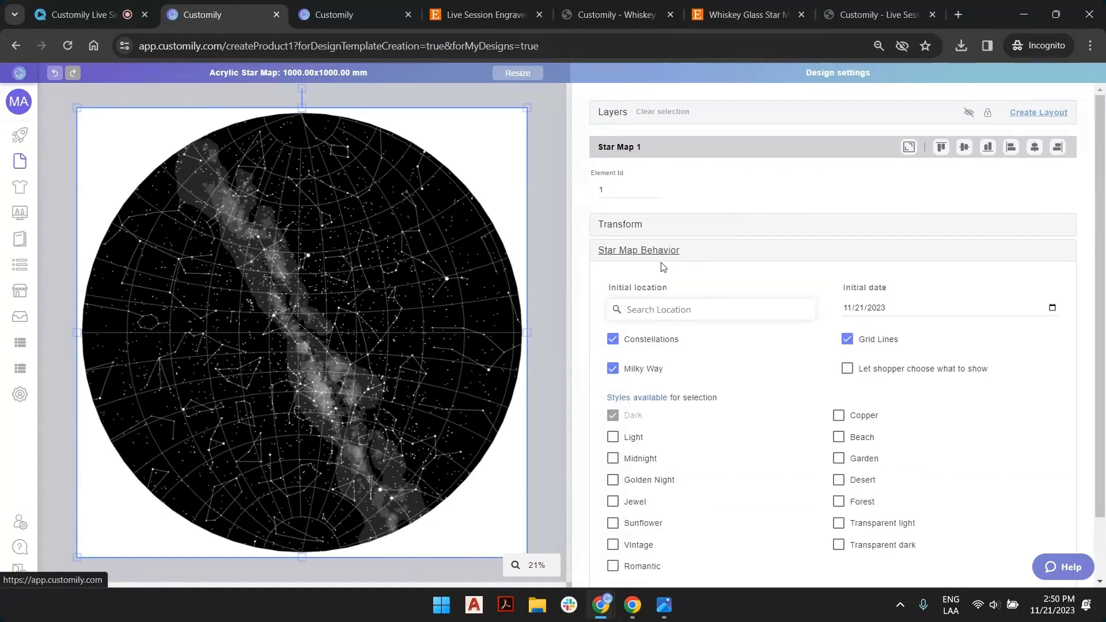
click(838, 544)
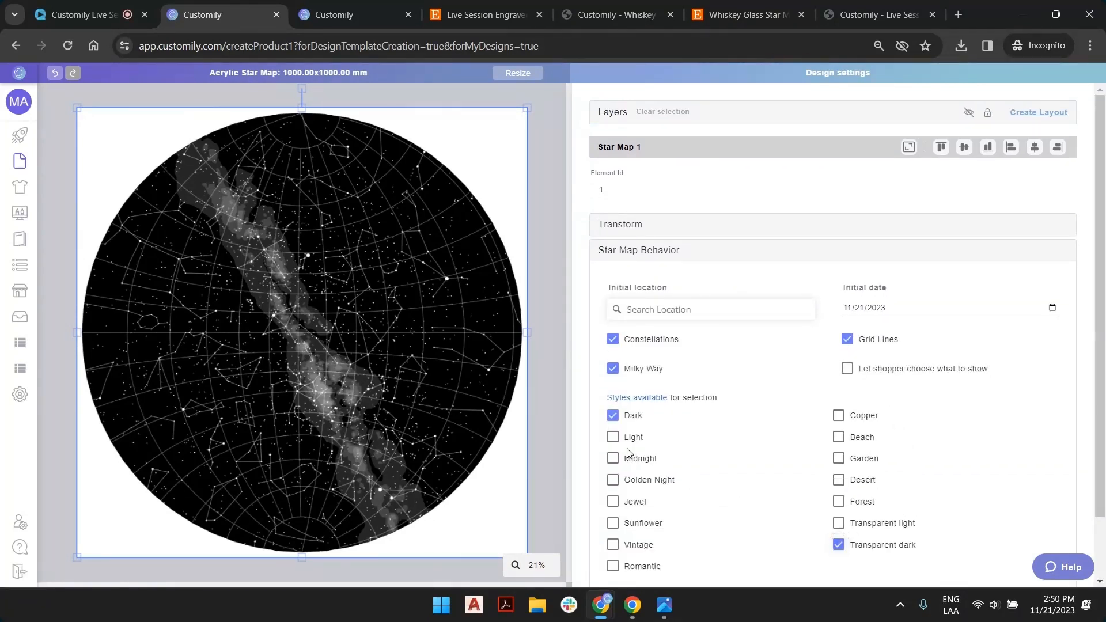
click(613, 419)
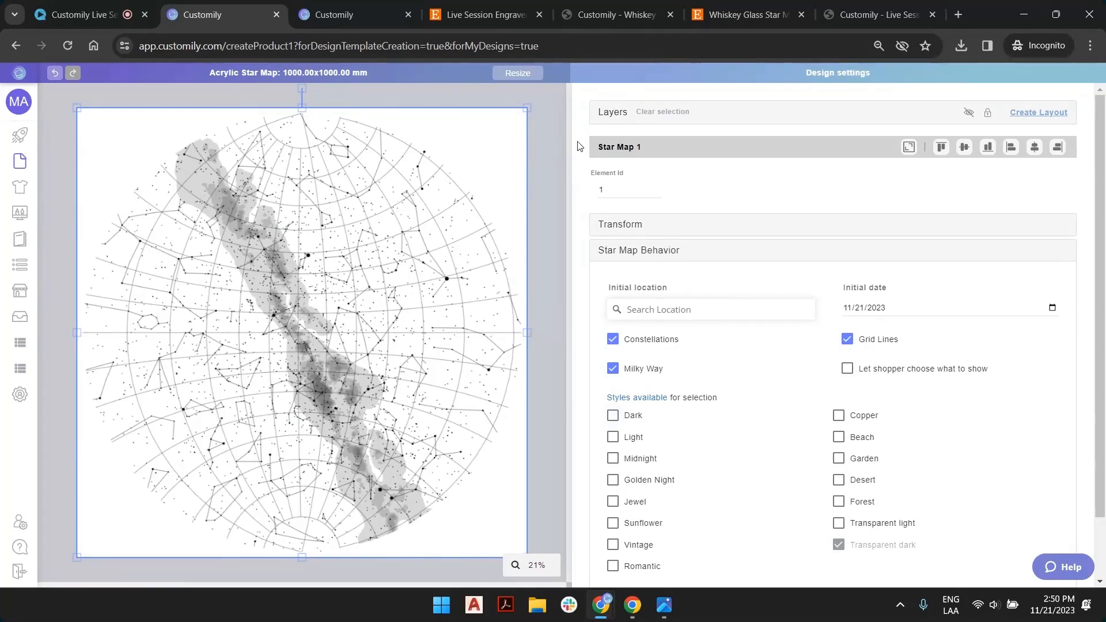
click(537, 106)
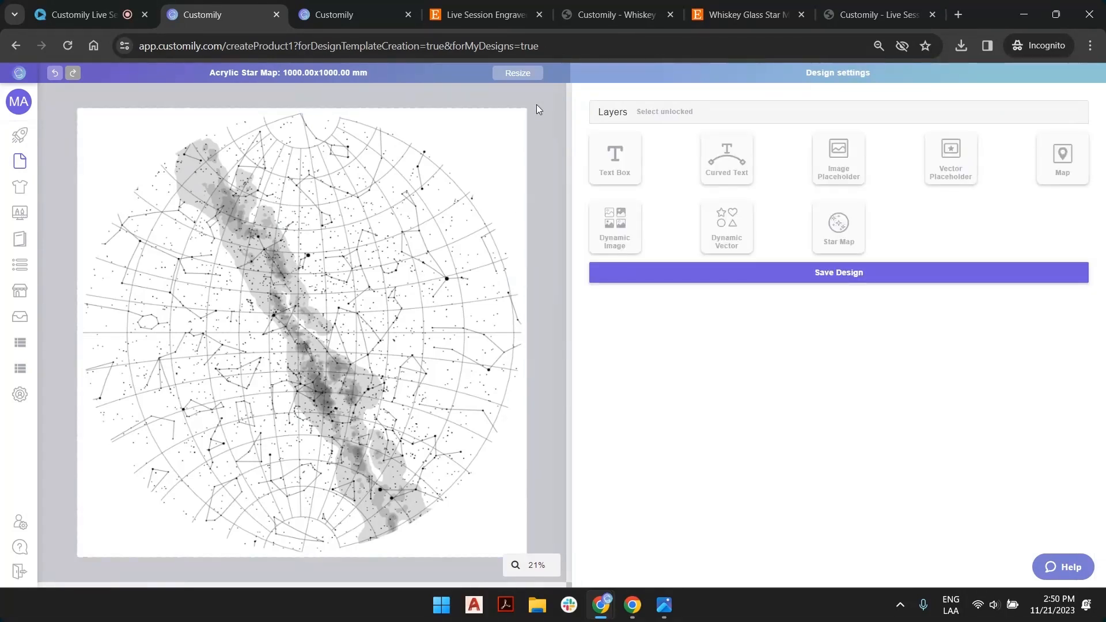
Step: Add a widened text box in the upper part of the star map, undoing the accidental move of the map
click(619, 163)
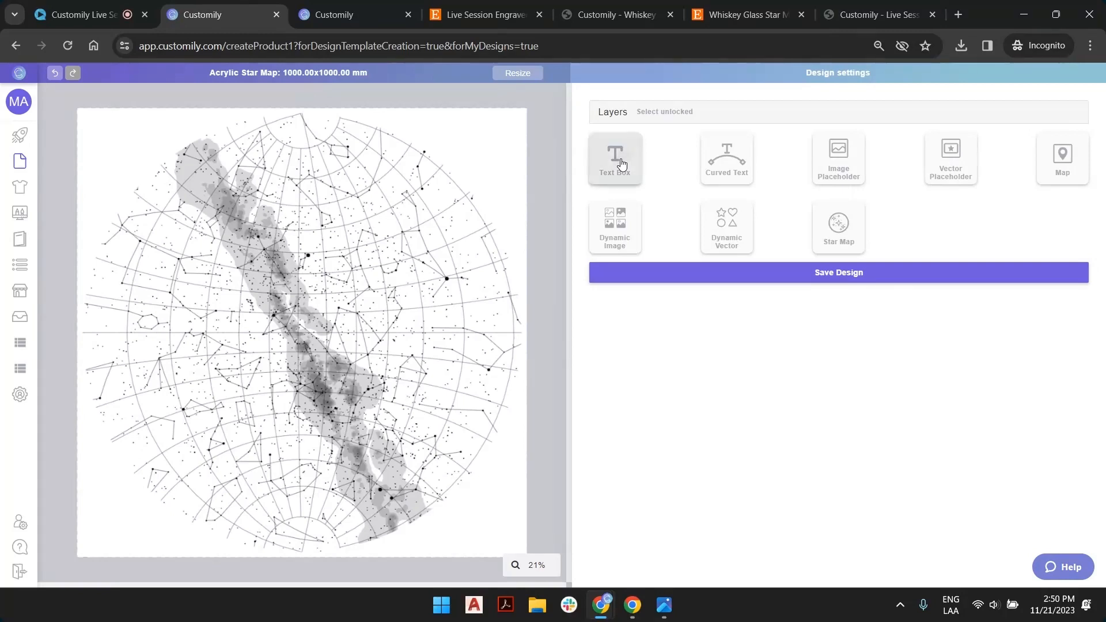
drag(233, 333, 125, 332)
drag(247, 264, 261, 206)
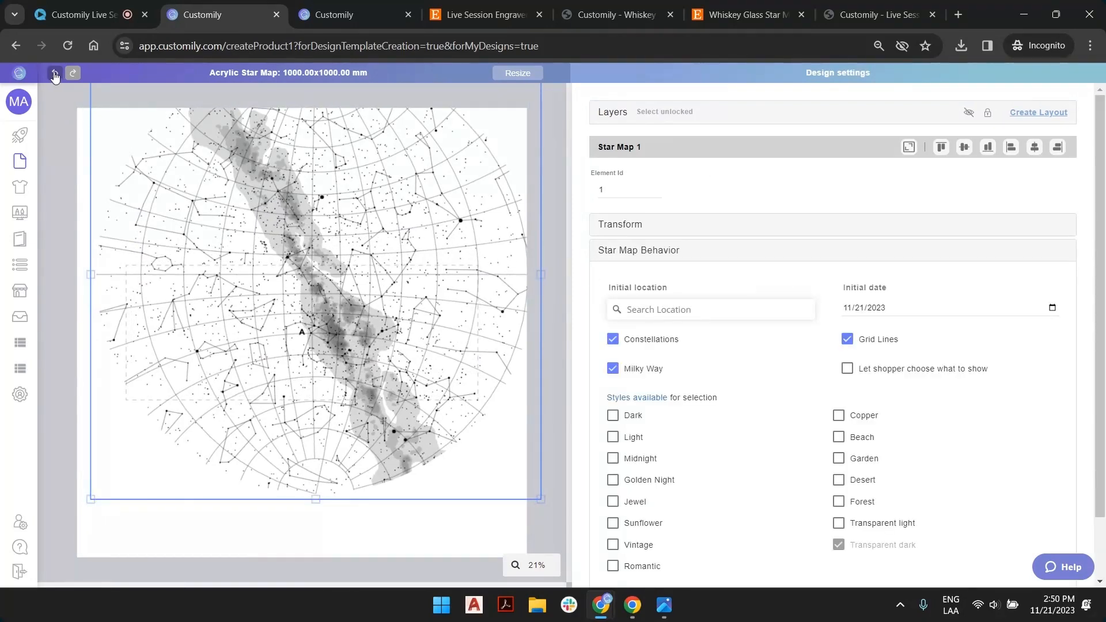
click(55, 76)
drag(301, 329, 312, 204)
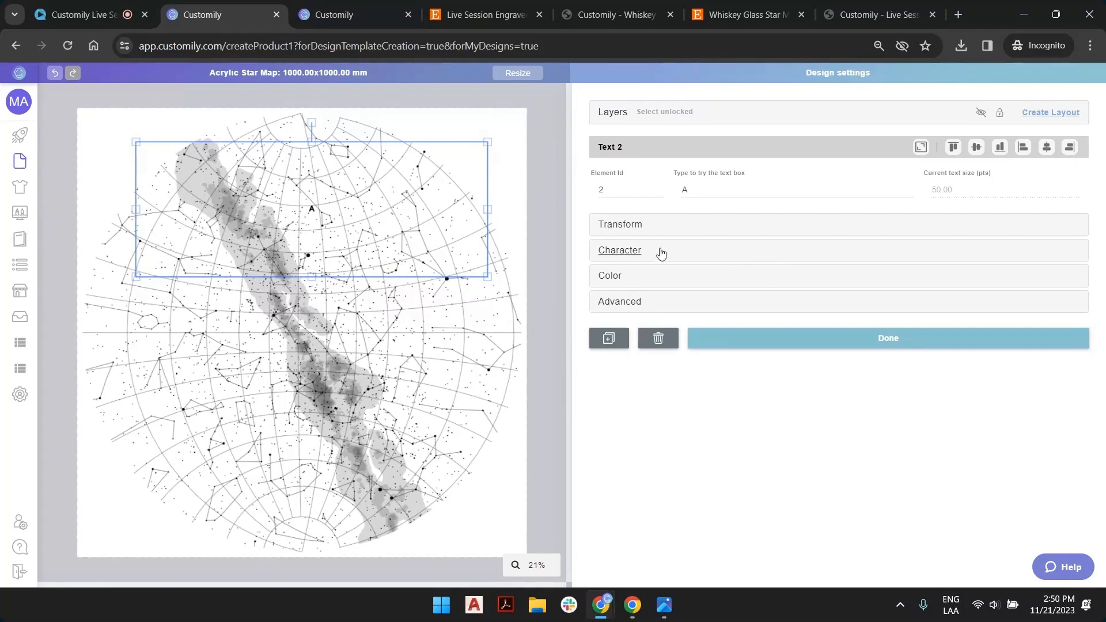
Step: Set font option 1 of the upper text box to Cinzel (Regular)
click(708, 252)
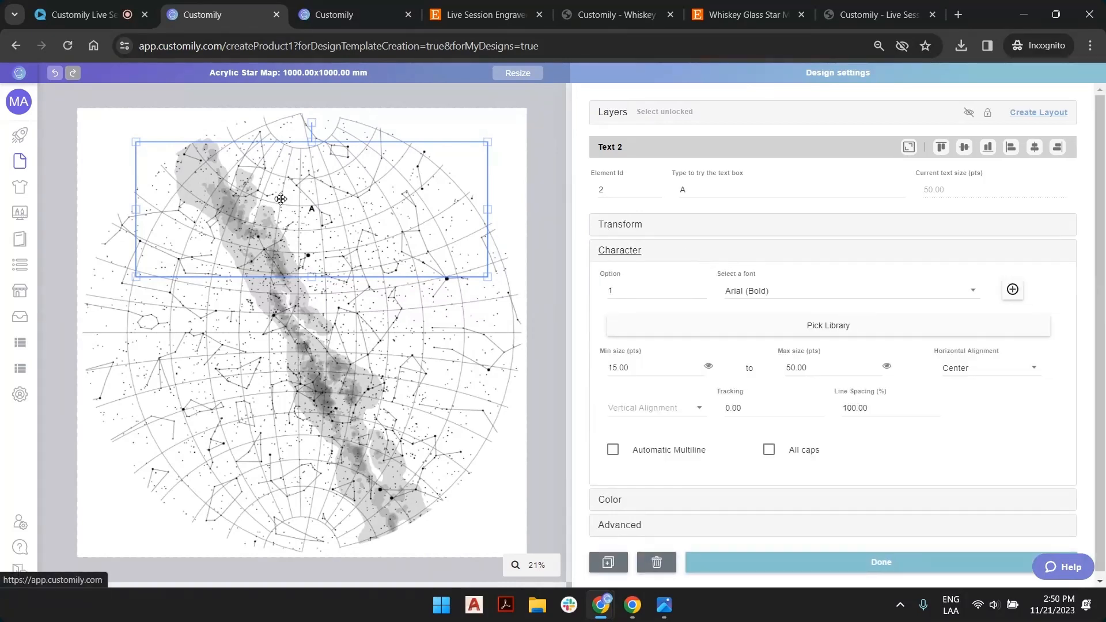
click(807, 292)
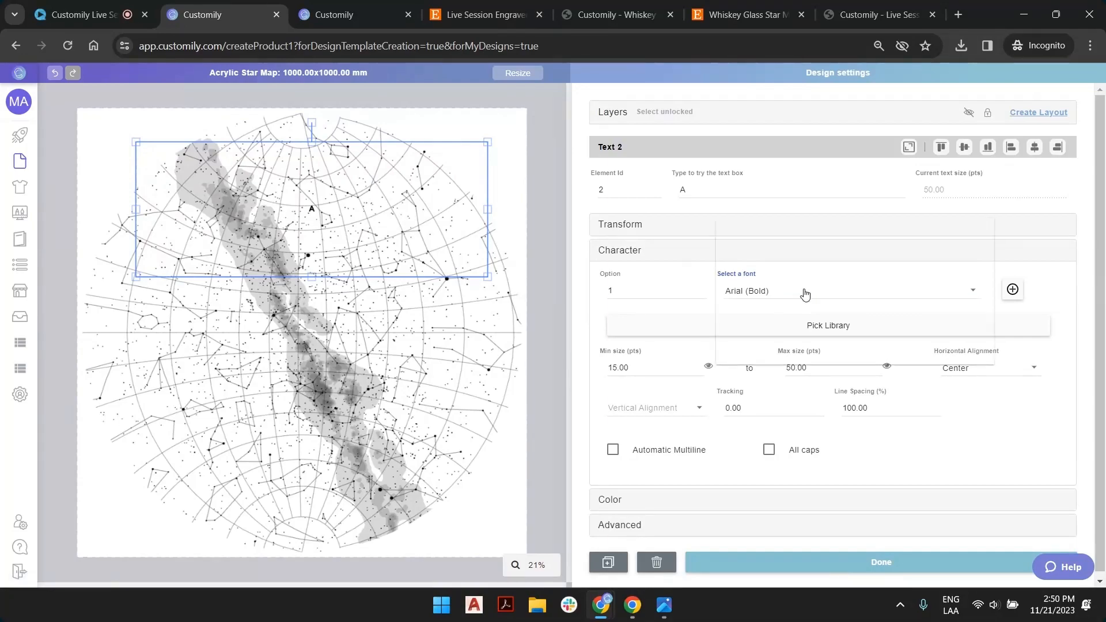
click(805, 293)
click(805, 319)
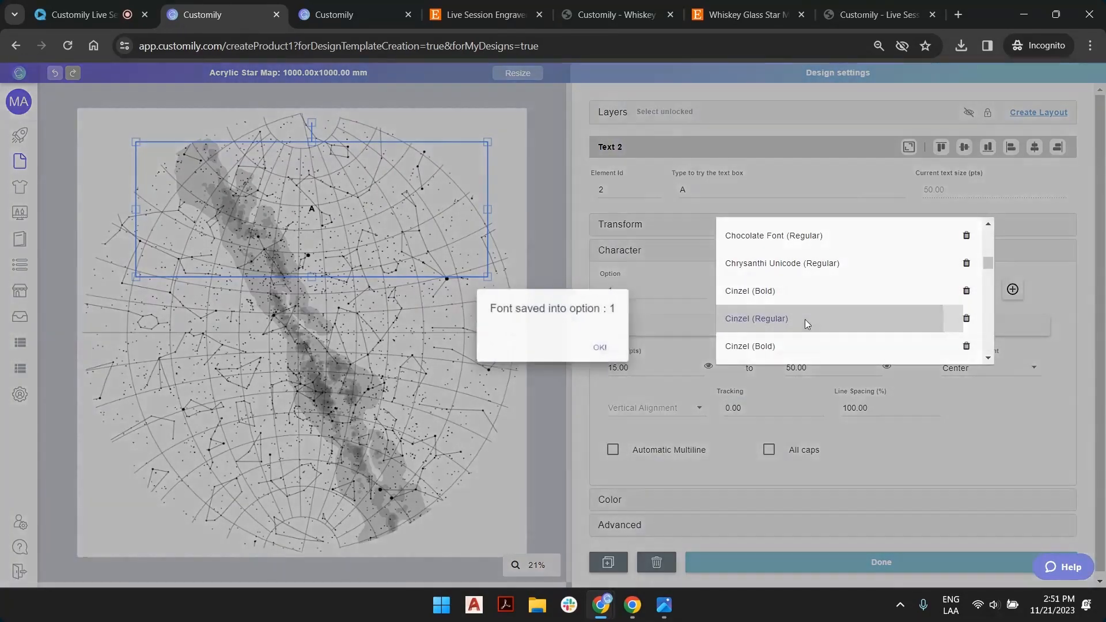
click(600, 346)
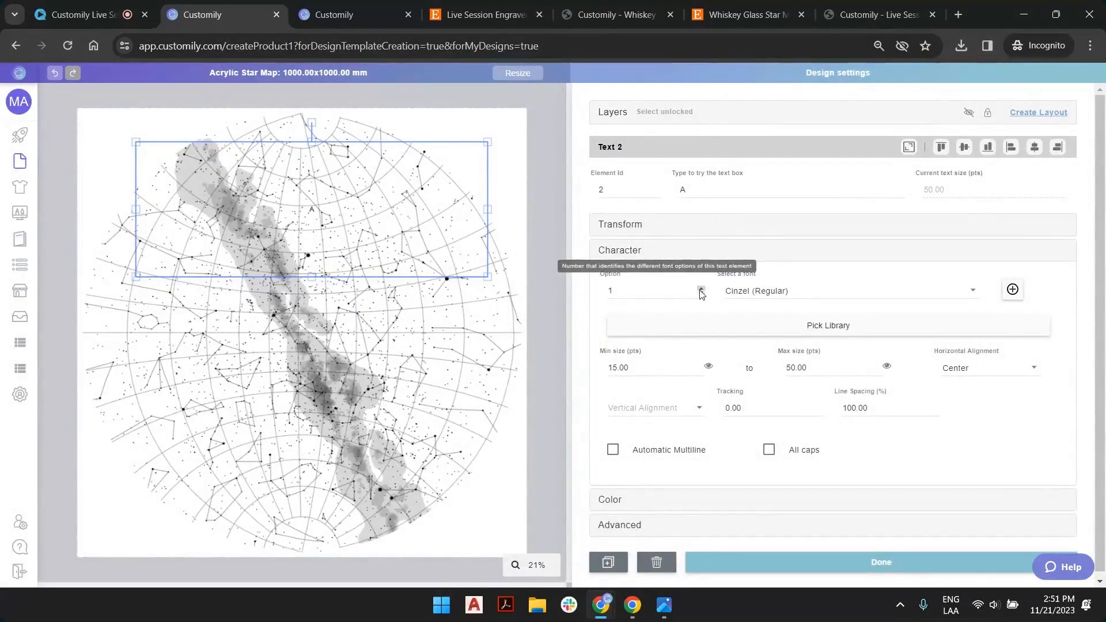
Step: Add Viking-Normal (Regular) as font option 2 of the text box
click(701, 288)
click(806, 293)
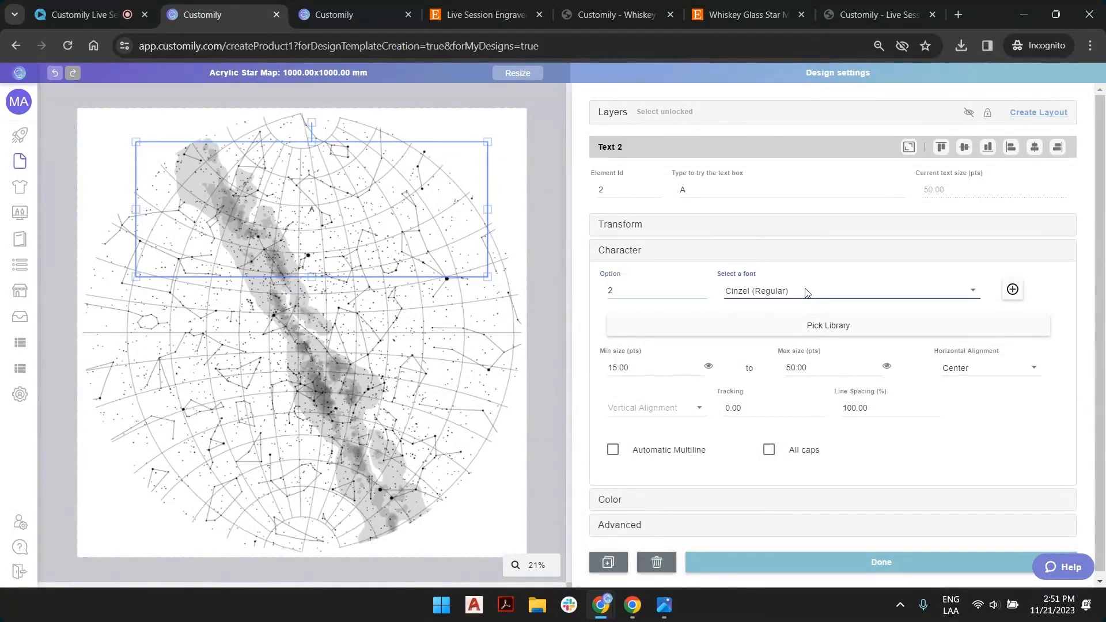
text(vi)
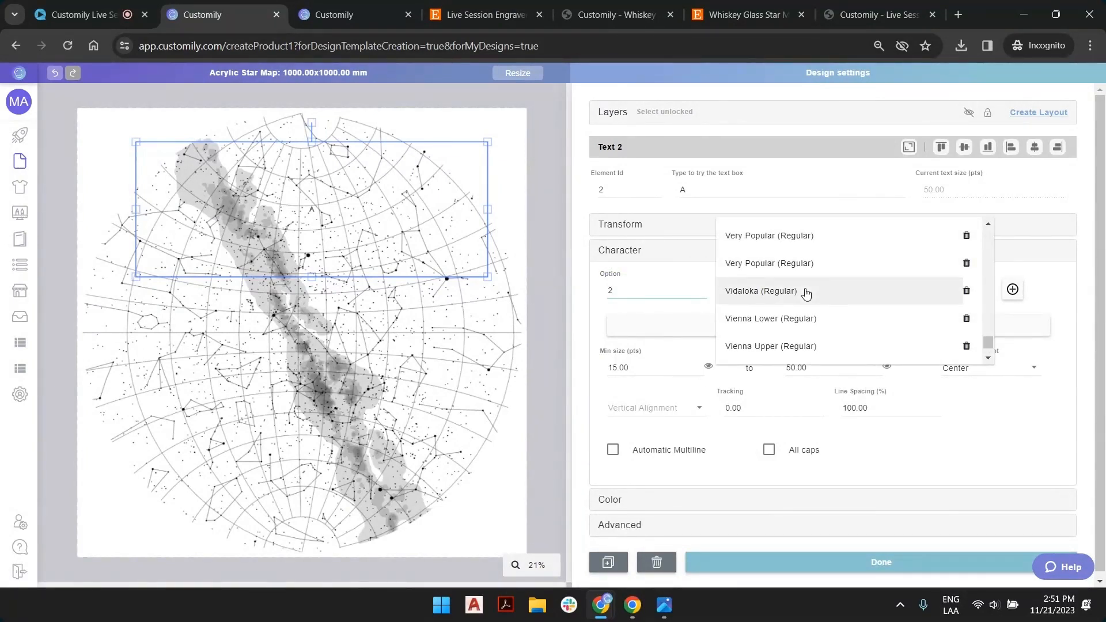
scroll(799, 323, down, 1)
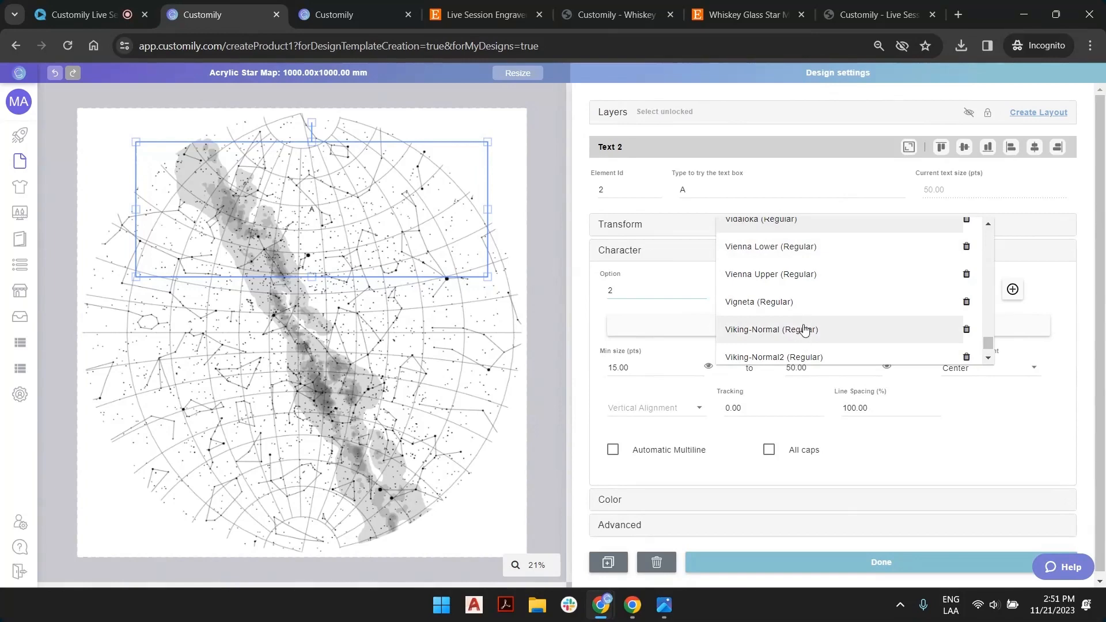
click(804, 330)
click(599, 347)
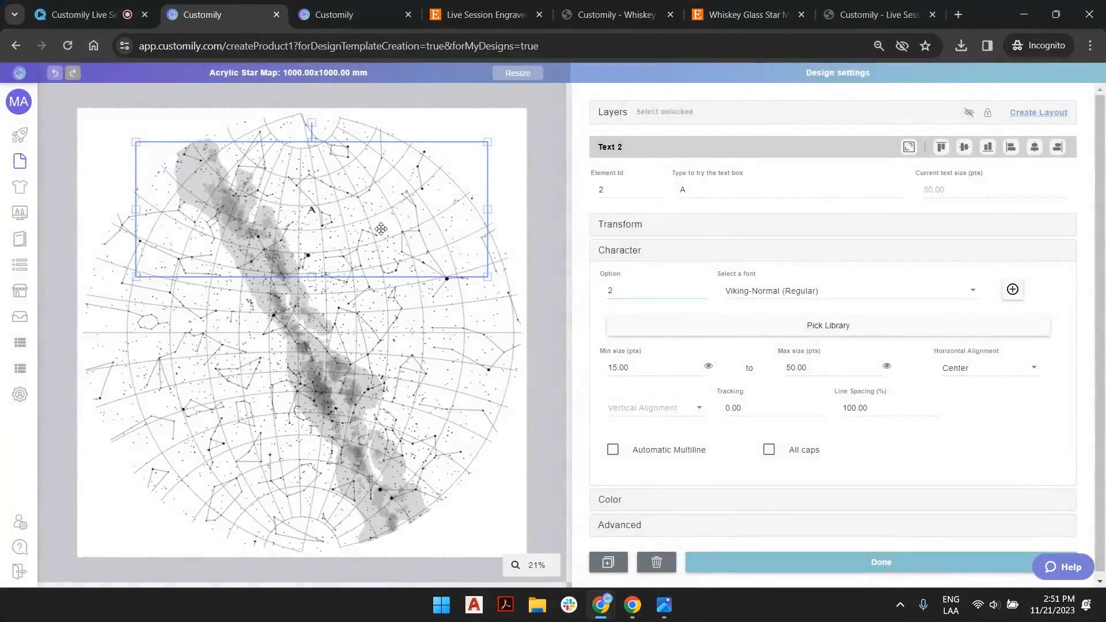
Step: Set the text box's maximum size to 300 pts and its minimum size to 150 pts
click(875, 365)
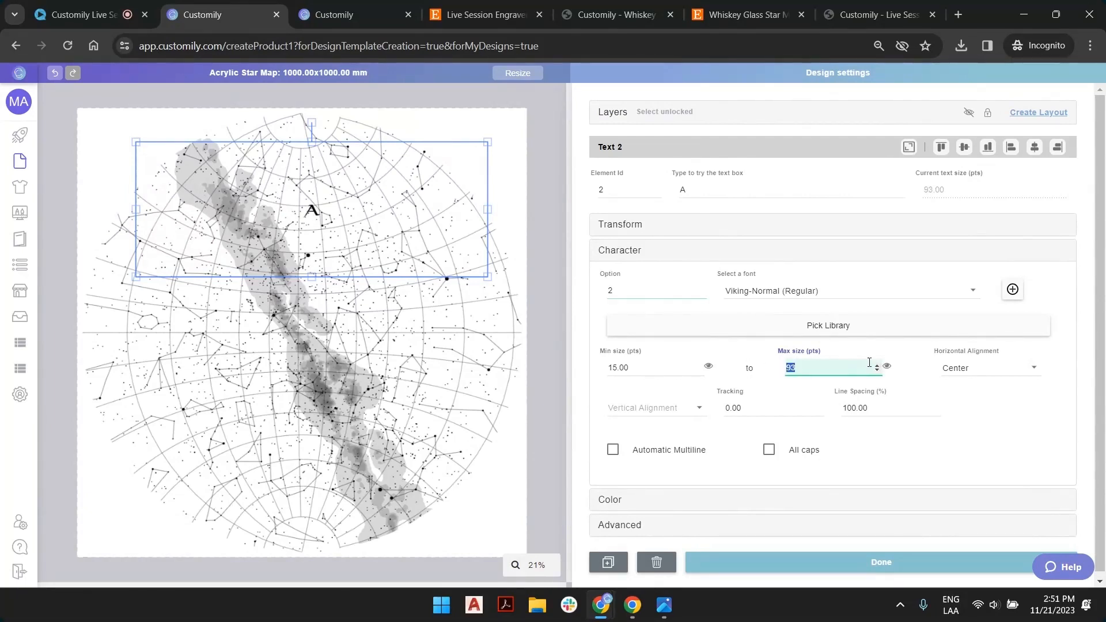
text(300)
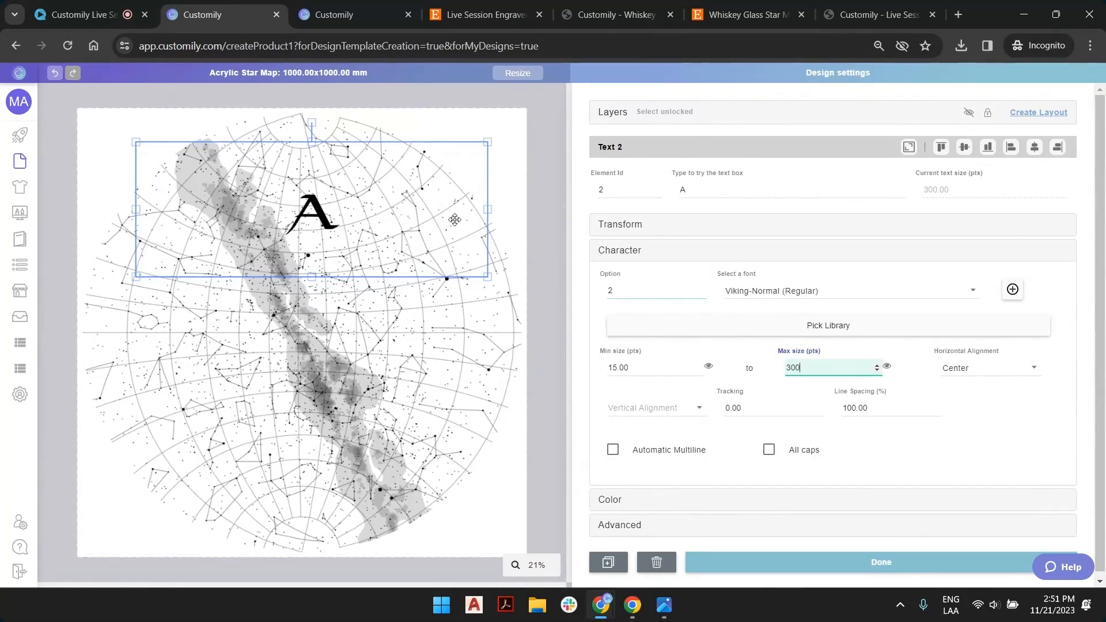
click(709, 372)
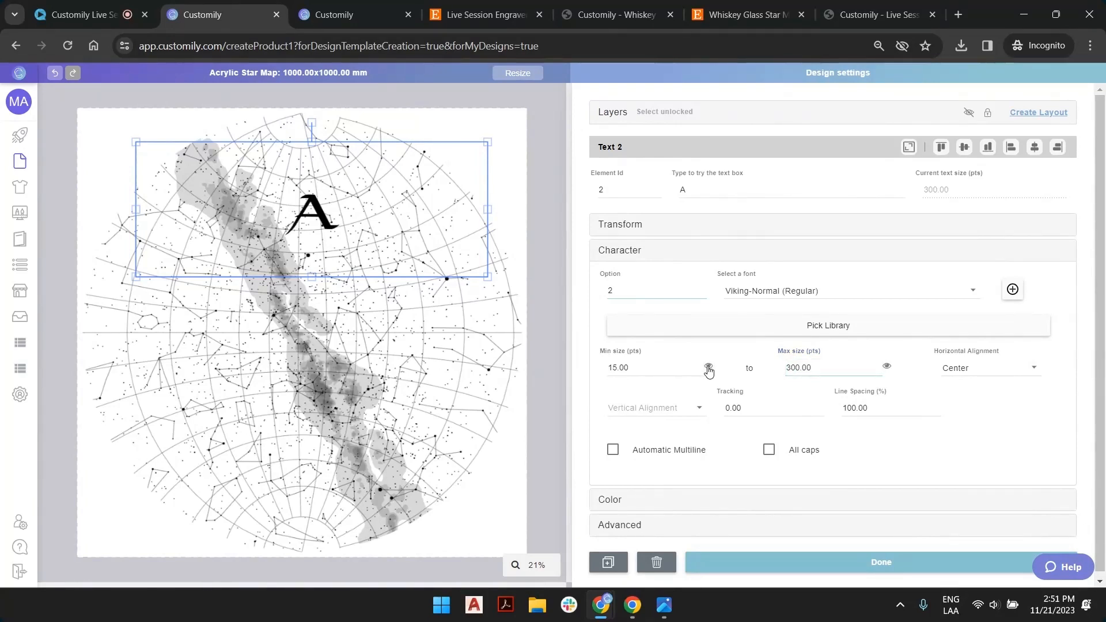
click(672, 365)
text(0)
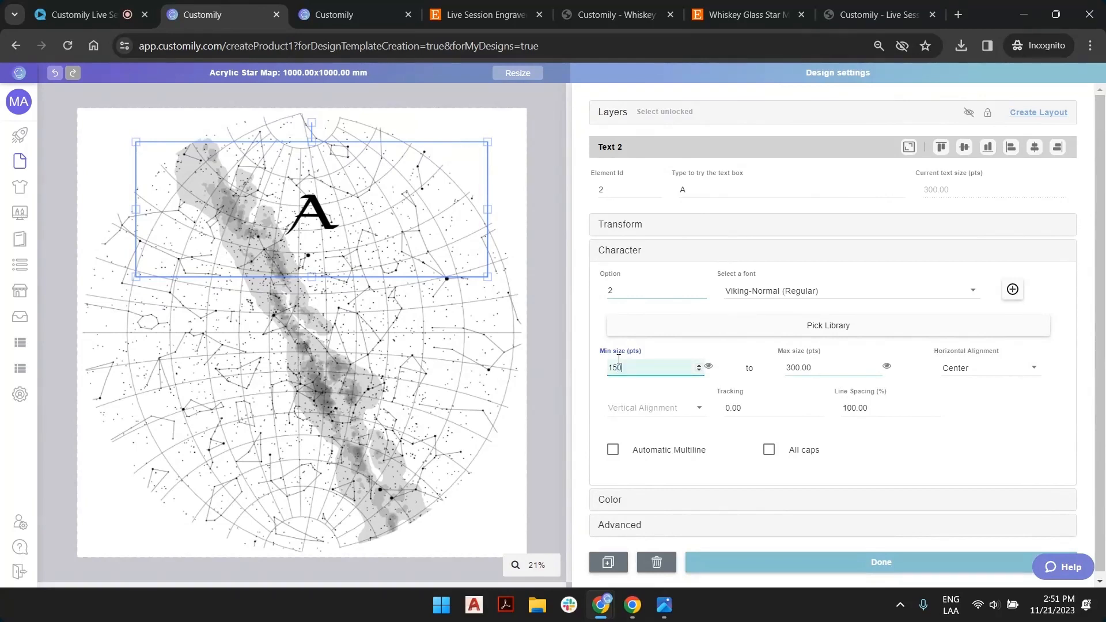
click(710, 371)
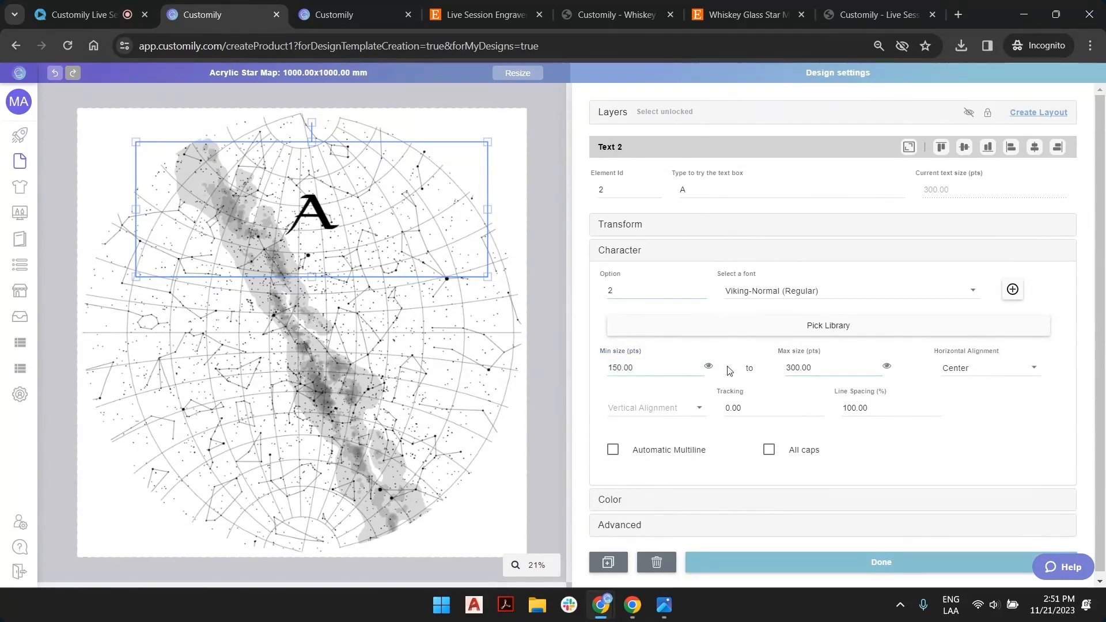
Step: Switch back to font option 1 and replace the sample text with "revbeeb livikv ivi kv kv yvy iyv i"
click(700, 294)
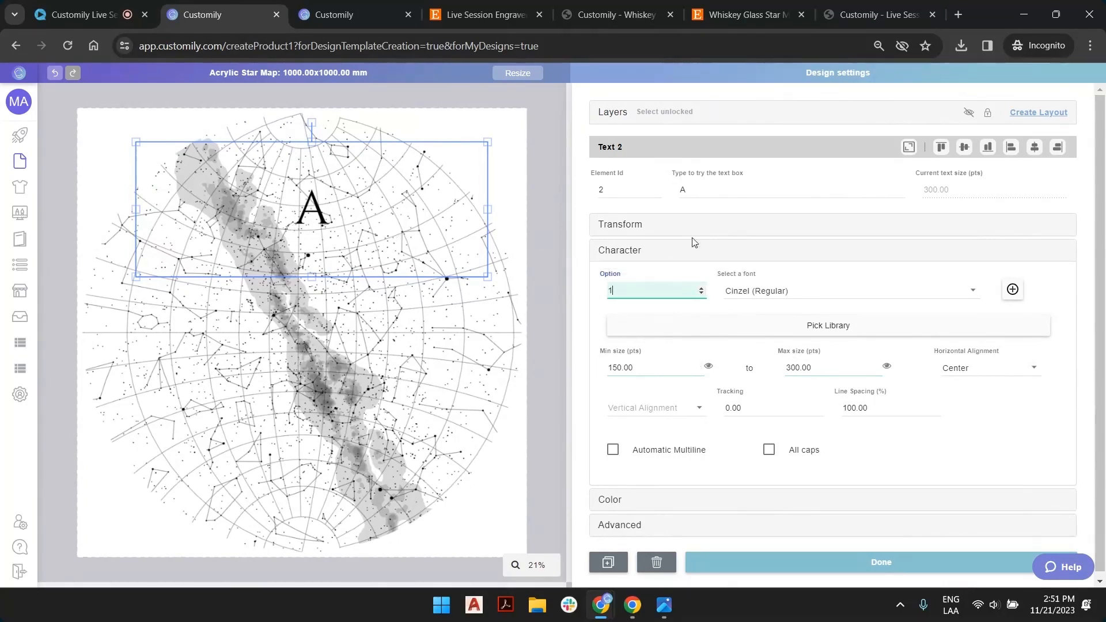
click(719, 186)
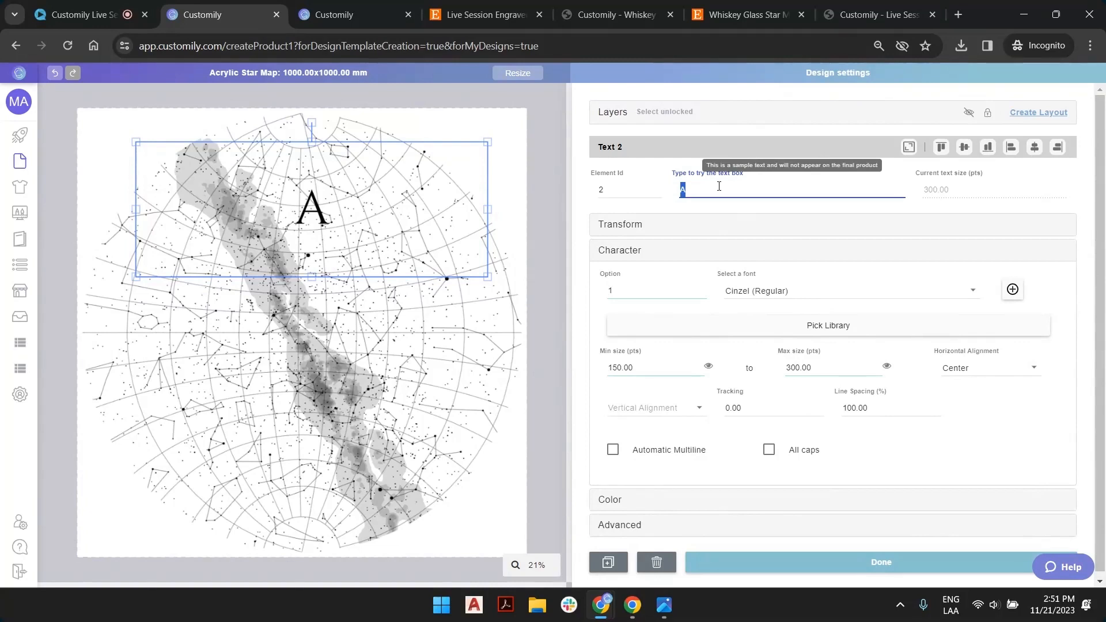
text(r)
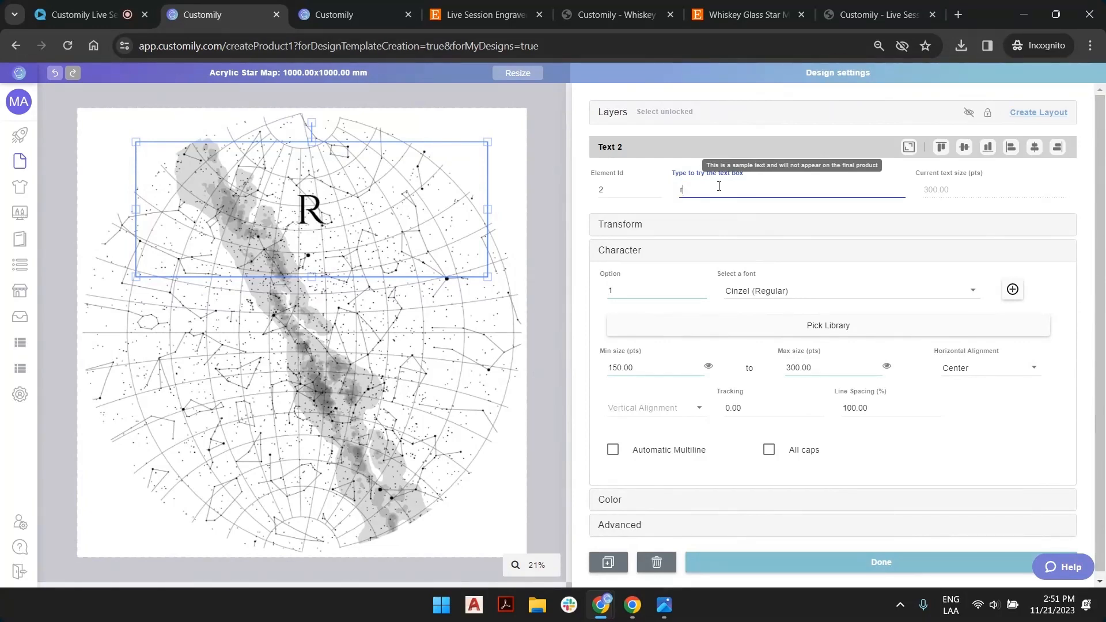
text(evbeeb livikv ivi)
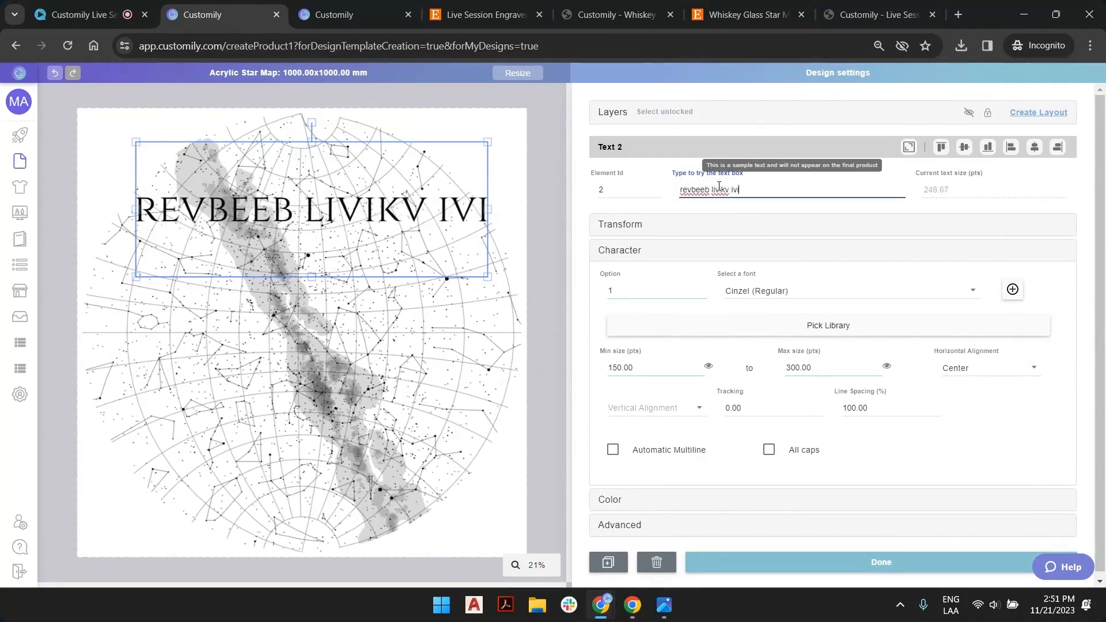
text( kv kv yvy iyv i)
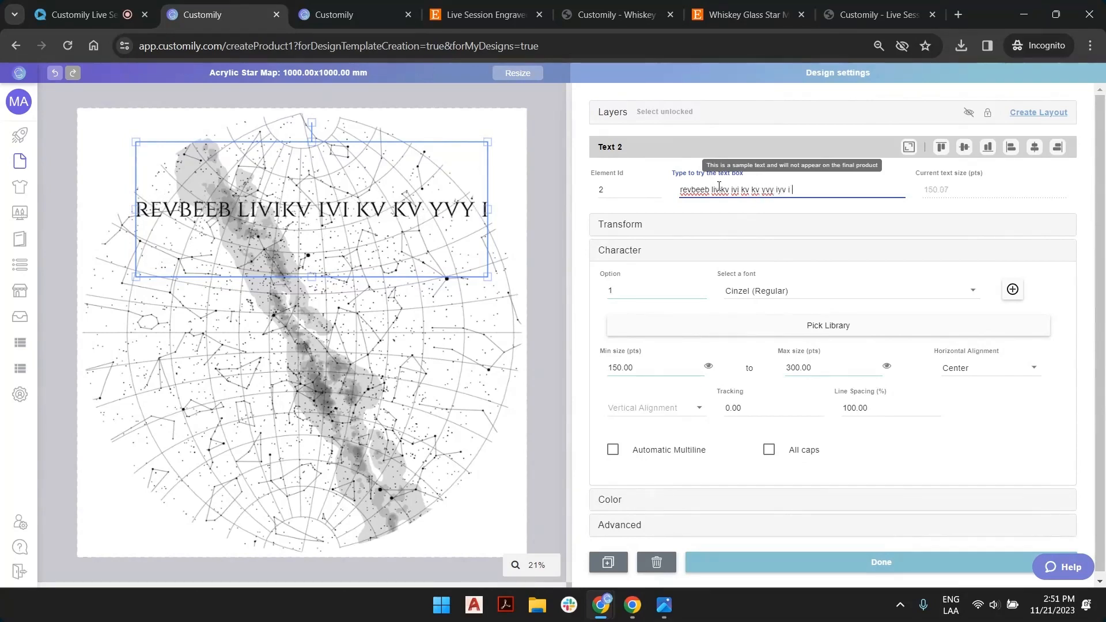
Step: Enable Automatic Multiline for the text box and extend its sample text with "ñlnoax jhx jw w bcilwbiuw"
click(613, 450)
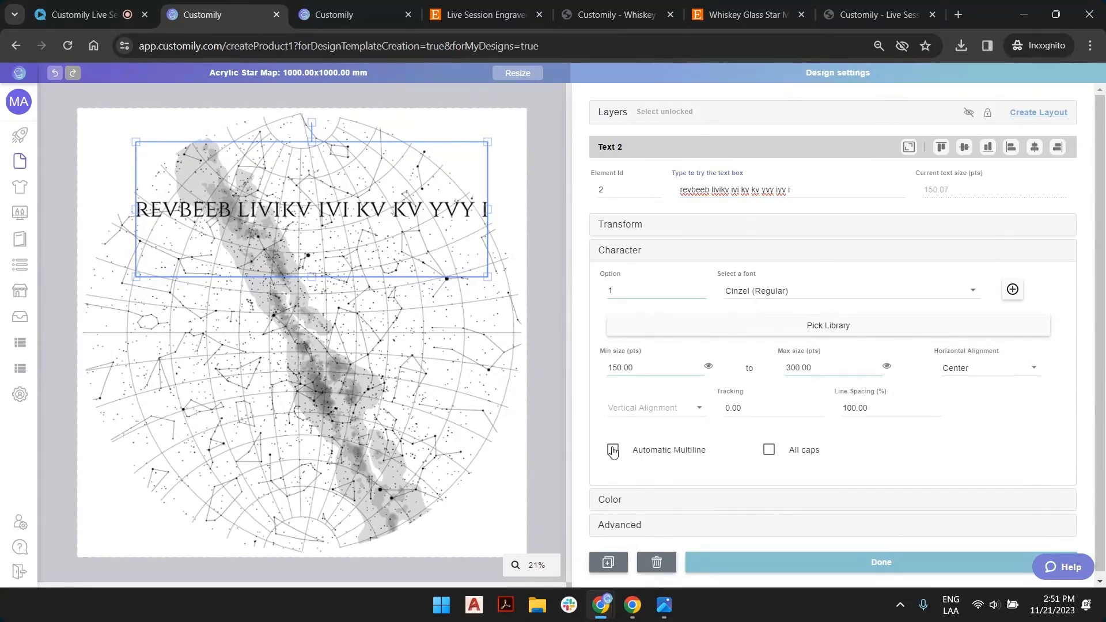
triple_click(795, 193)
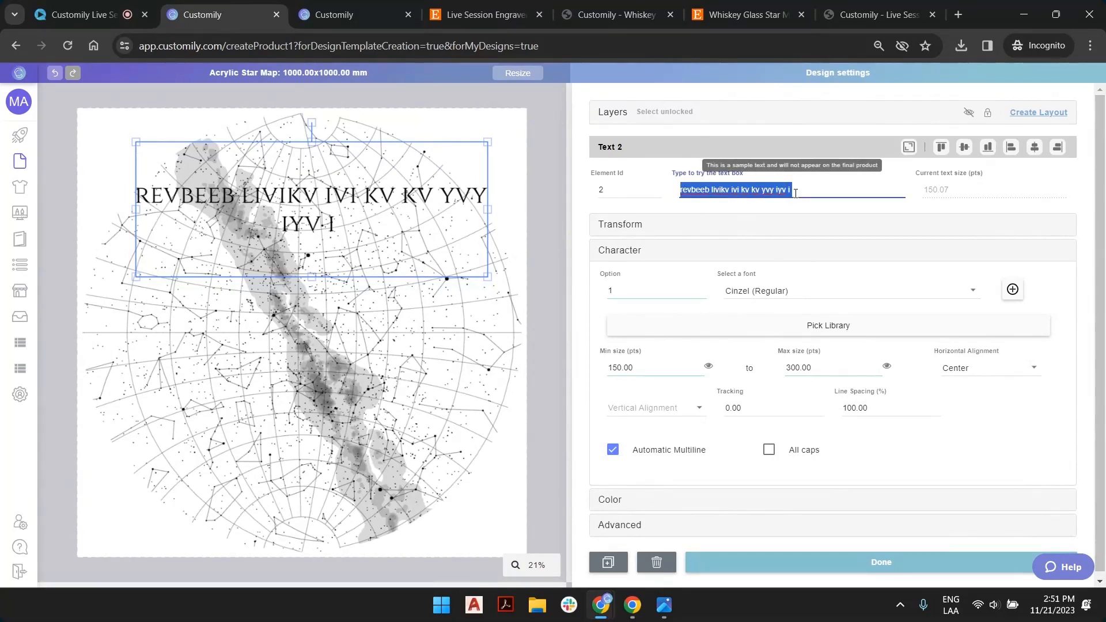
click(794, 193)
text(ñlnoax jhx jw w)
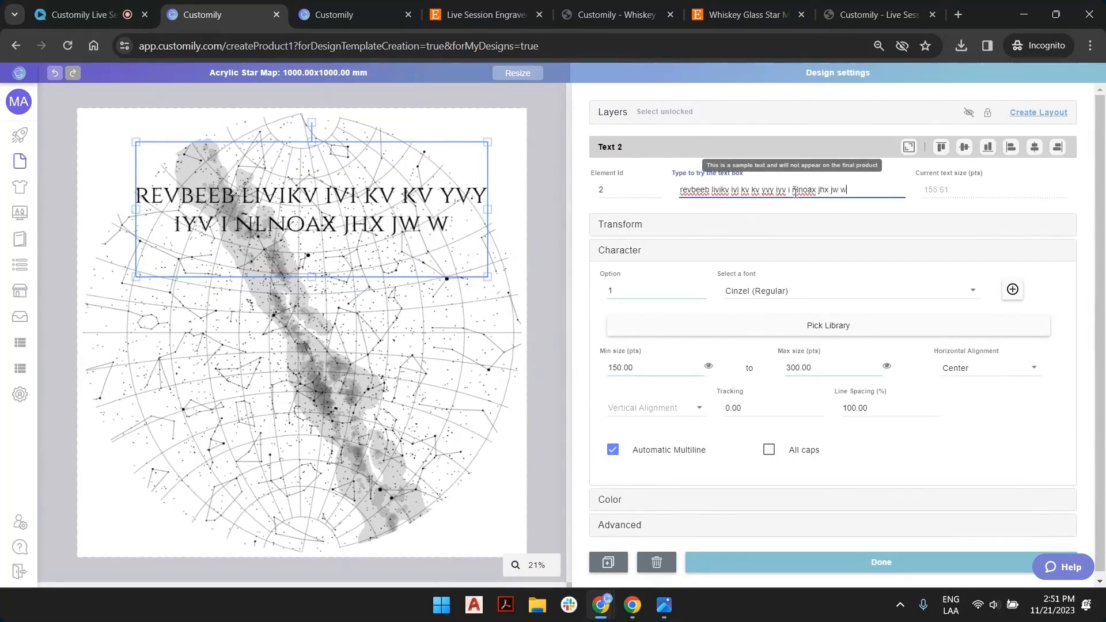
text( bcilwbiuw)
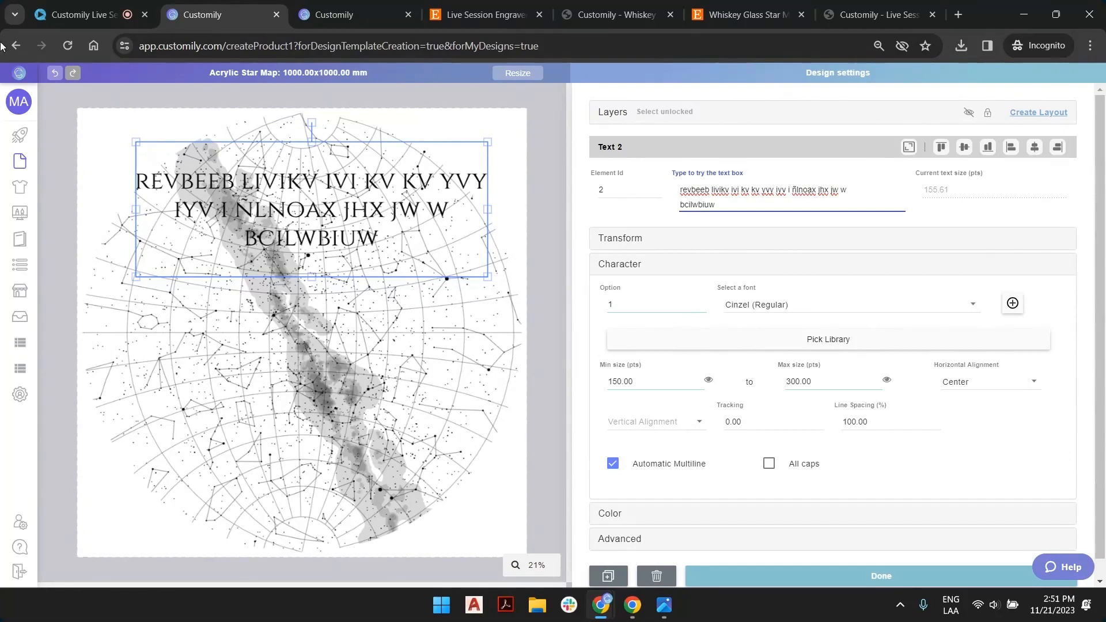
click(545, 183)
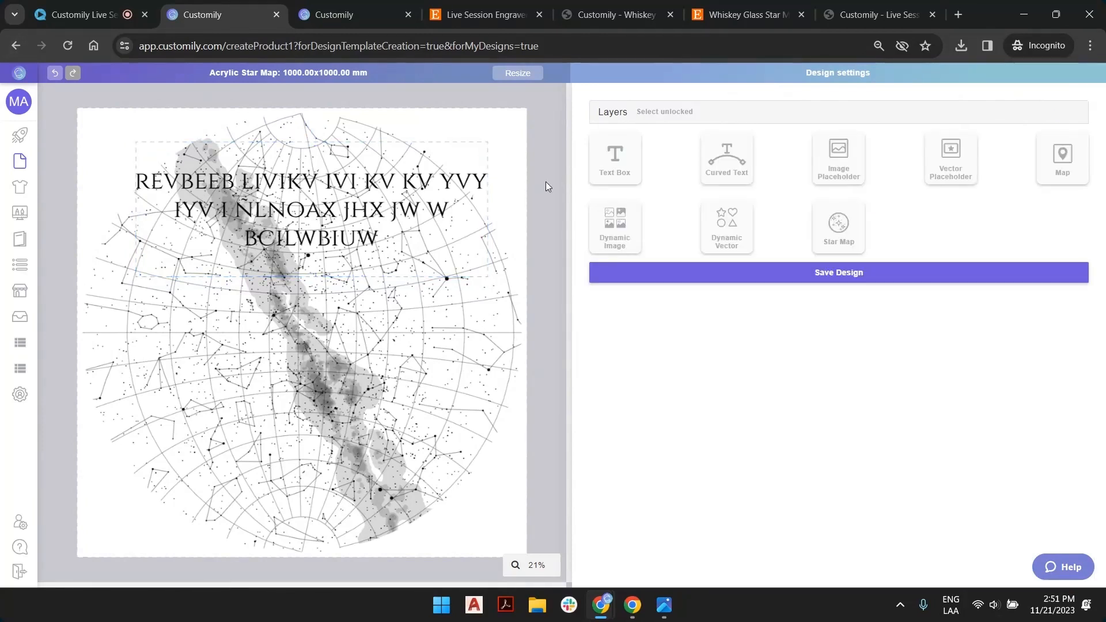
Step: Set the text box's fill color option 1 to white (FFFFFF)
click(399, 176)
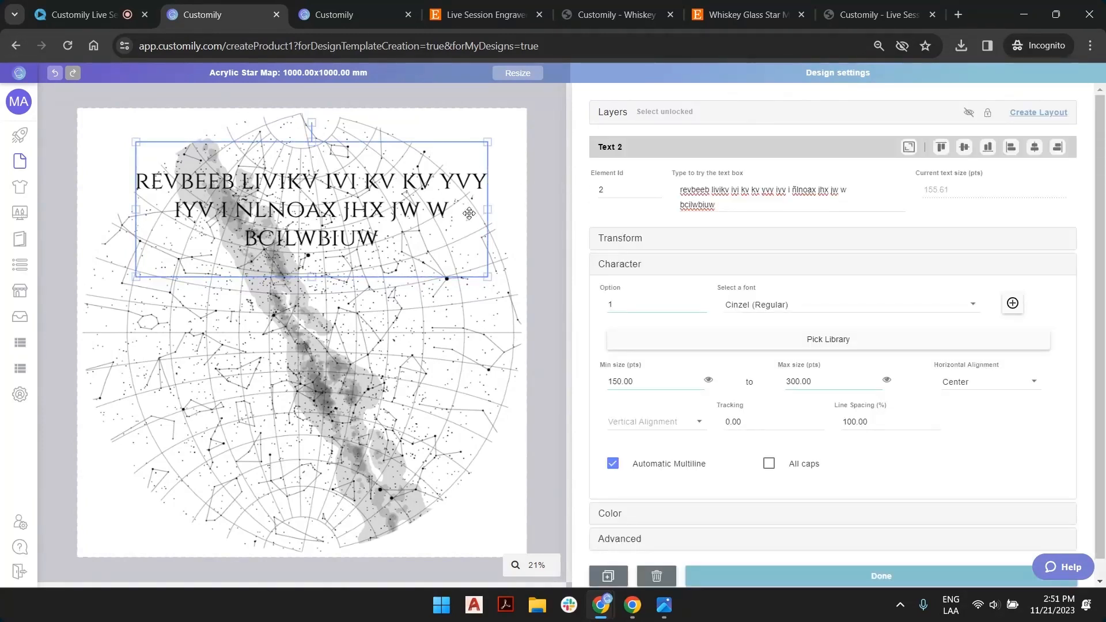
click(660, 513)
click(701, 353)
drag(713, 288, 662, 163)
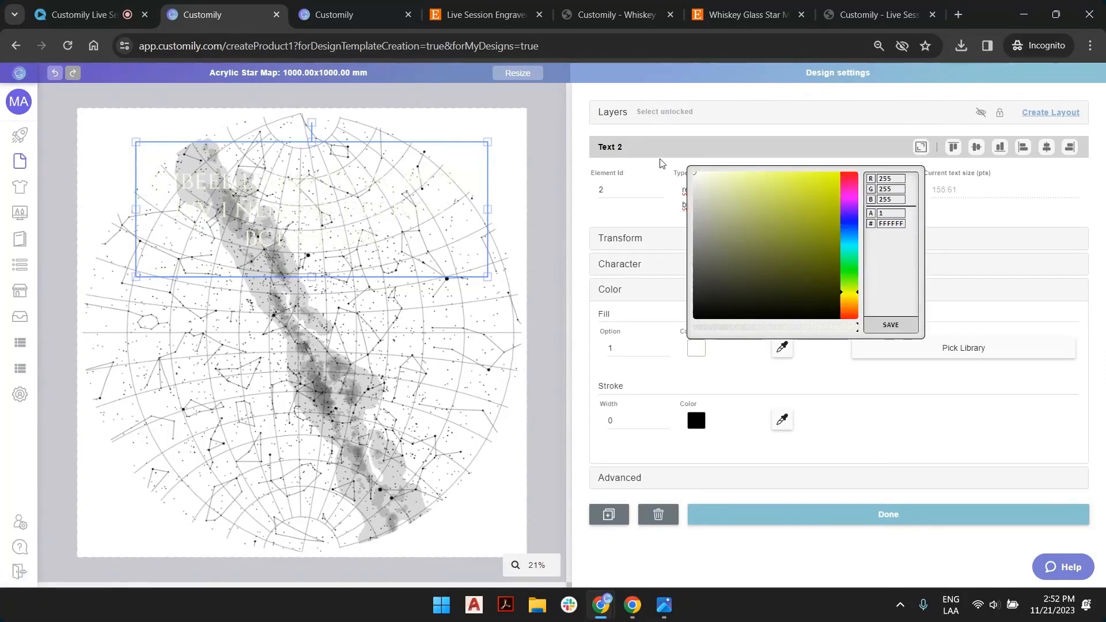
click(889, 324)
click(613, 353)
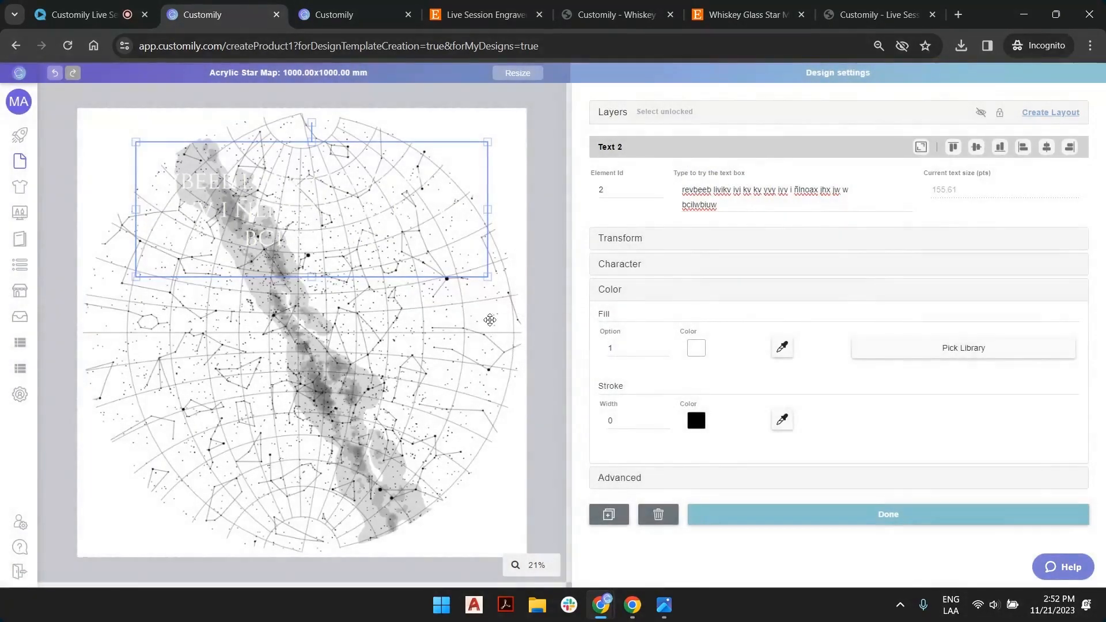
Step: Make Transparent light the star map's only available style in place of Transparent dark
click(486, 319)
click(596, 251)
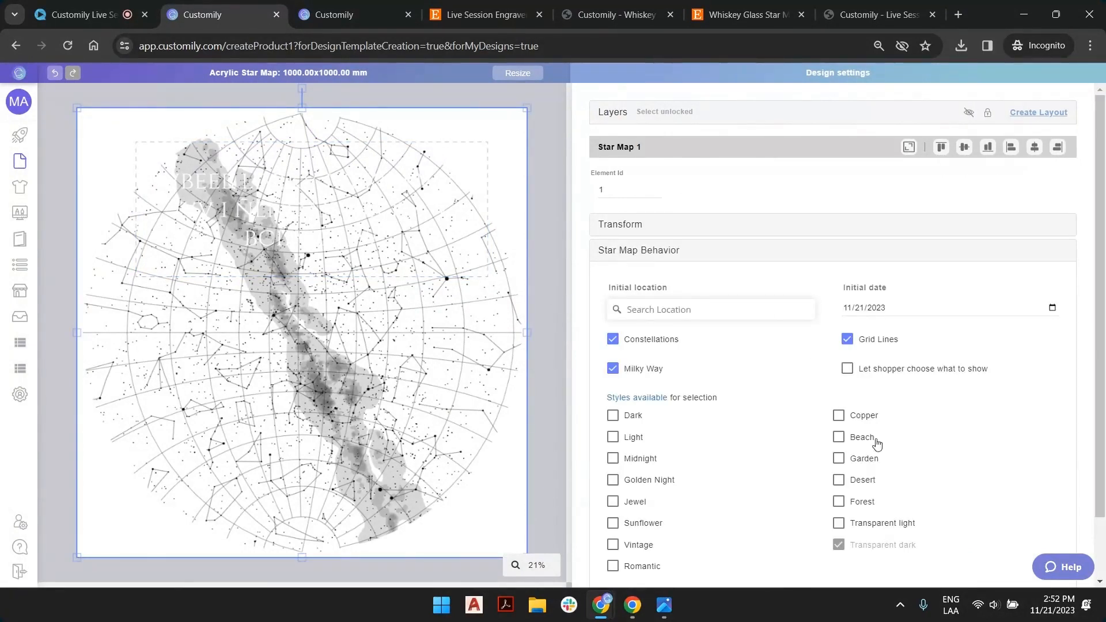
click(839, 525)
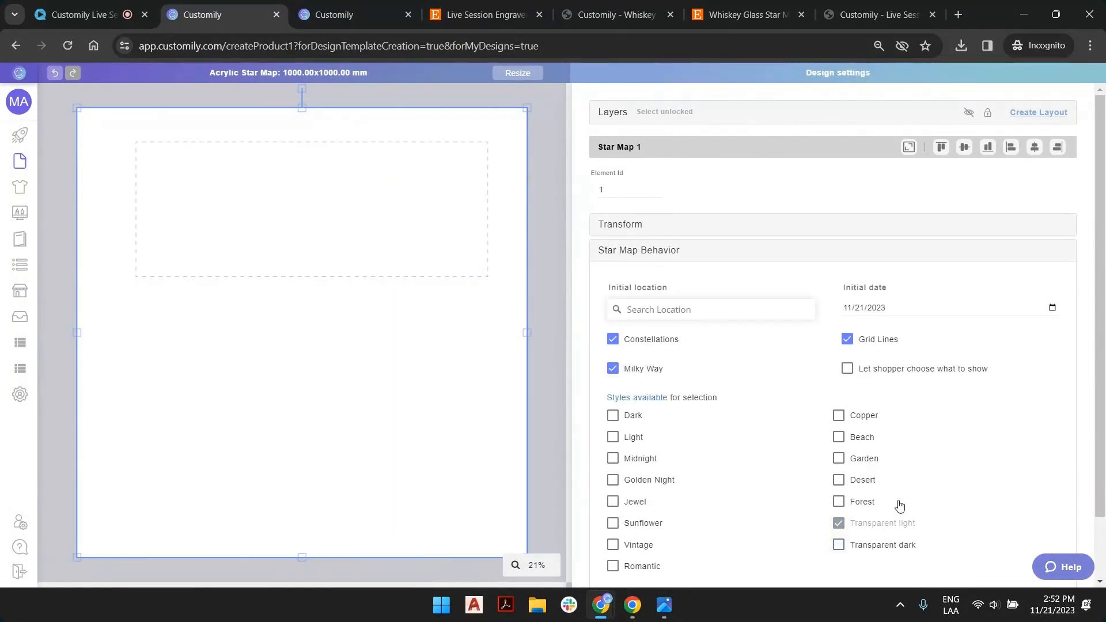
click(535, 379)
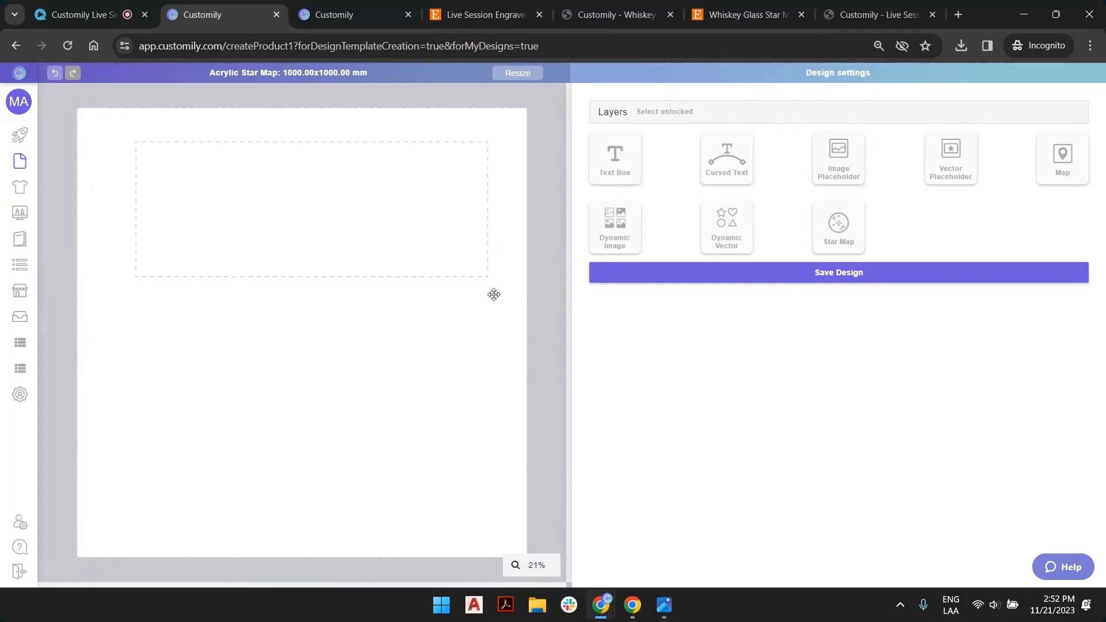
Step: Center the text box horizontally on the page and save the design
click(457, 149)
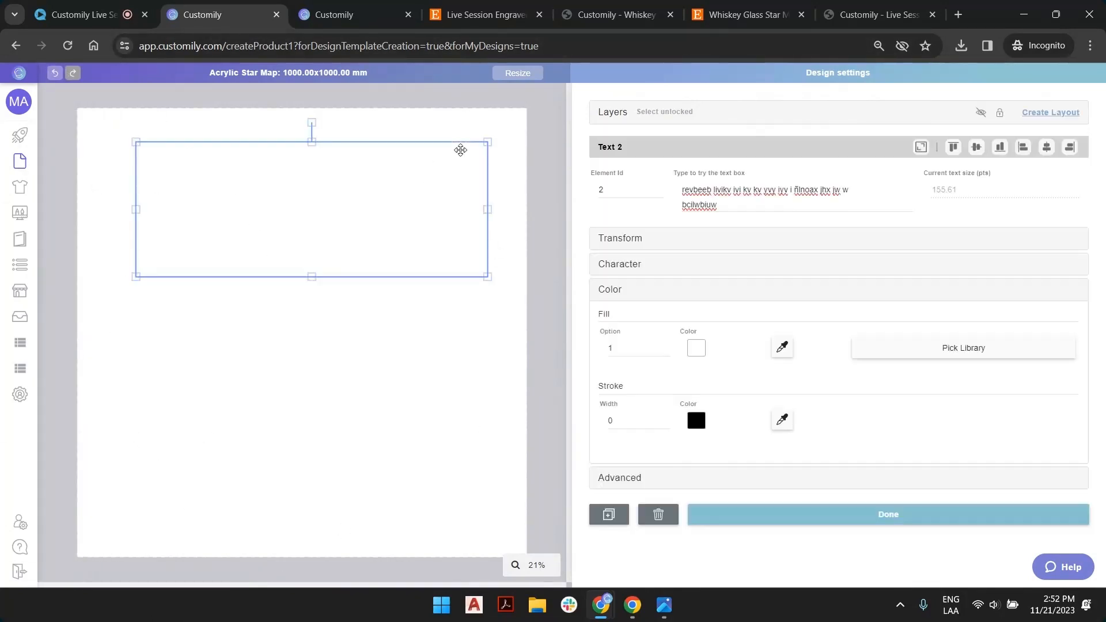
click(1047, 148)
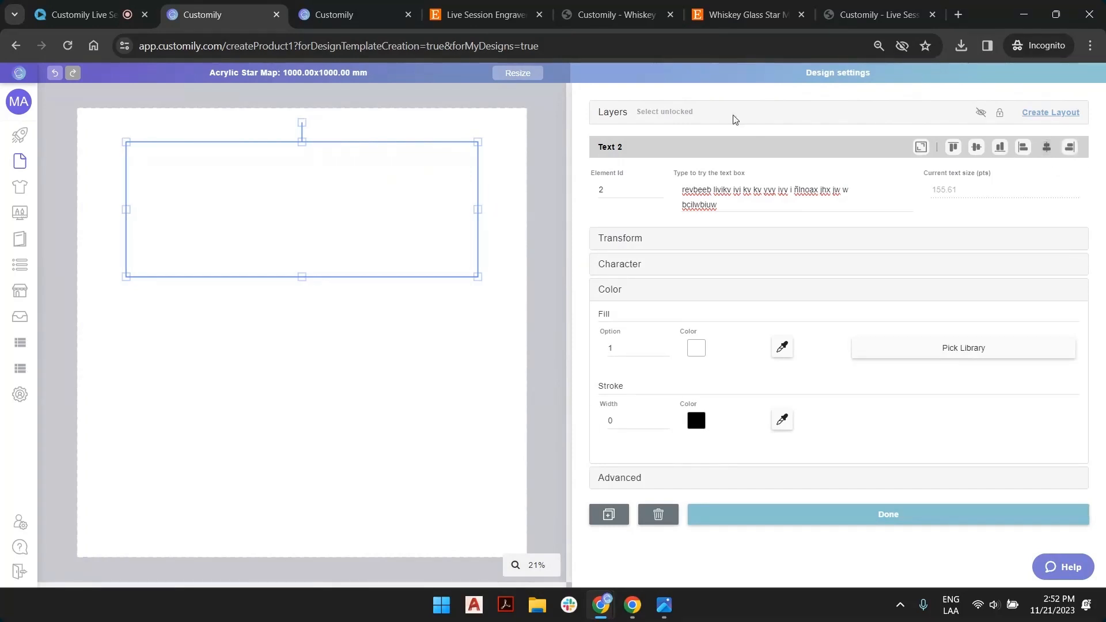
click(534, 144)
click(876, 272)
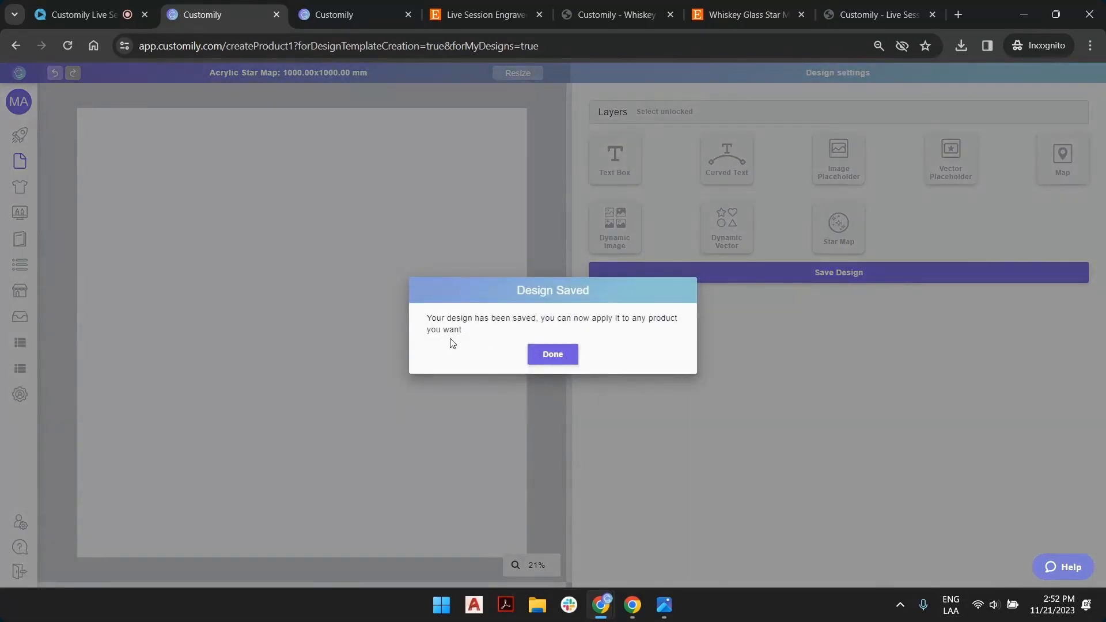
click(536, 353)
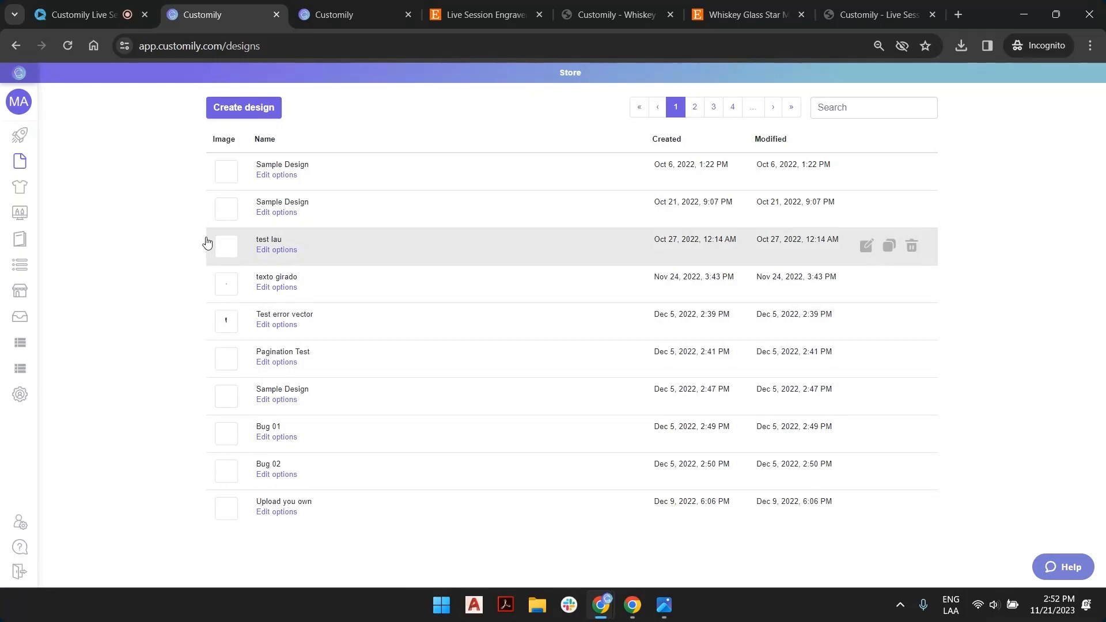
Step: Start a new product from ShineOn's Acrylic Square Plaque with the LED Base and Wooden Base variants and the Default print area
click(25, 129)
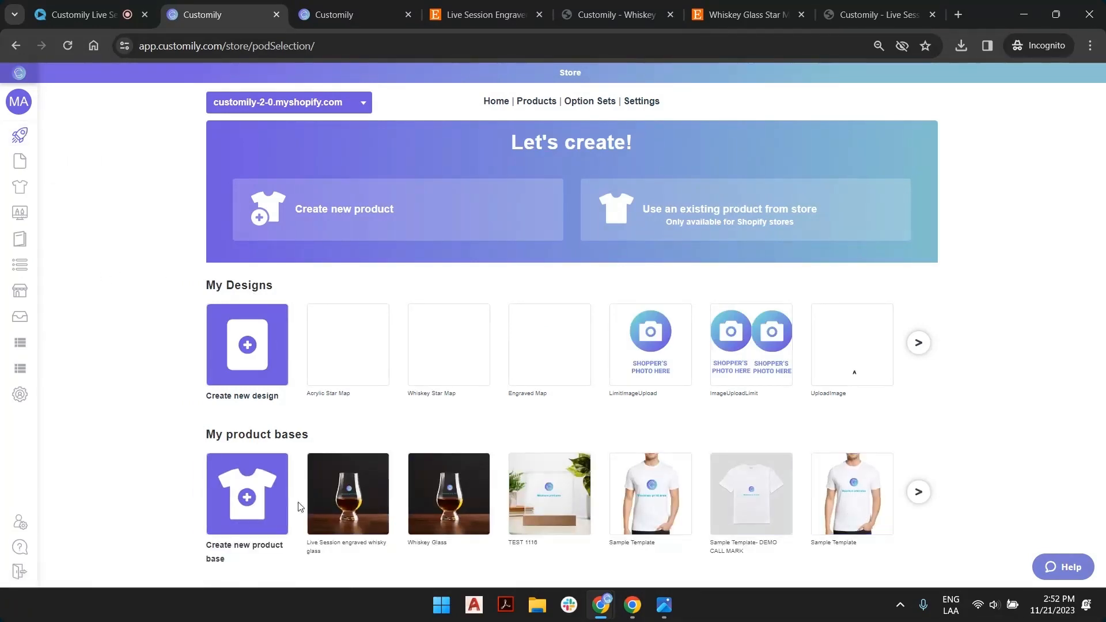
click(413, 215)
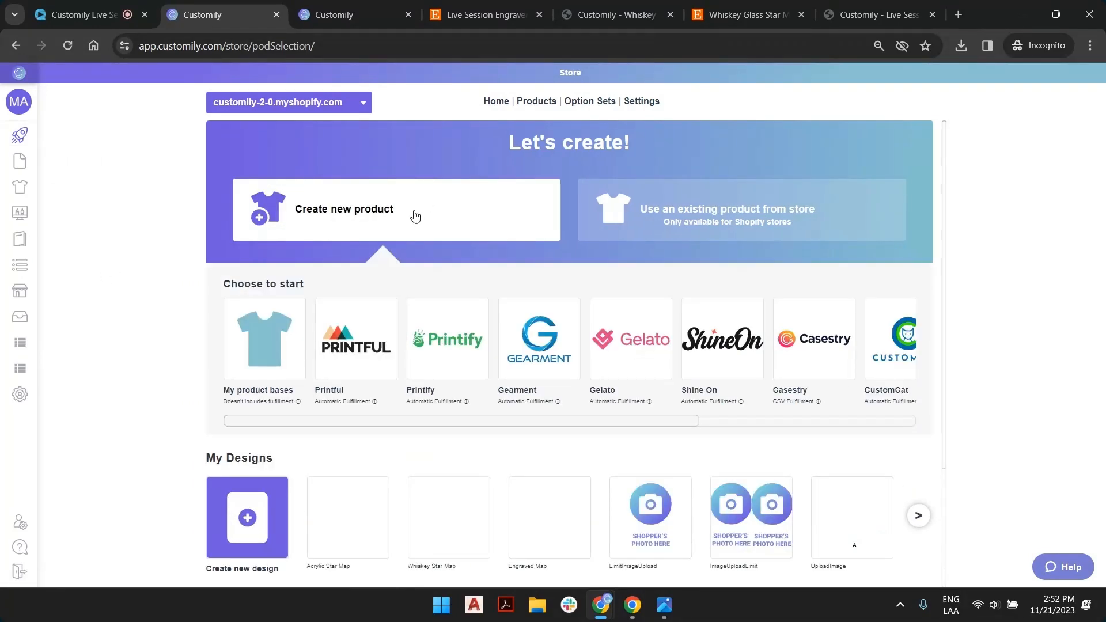
click(723, 340)
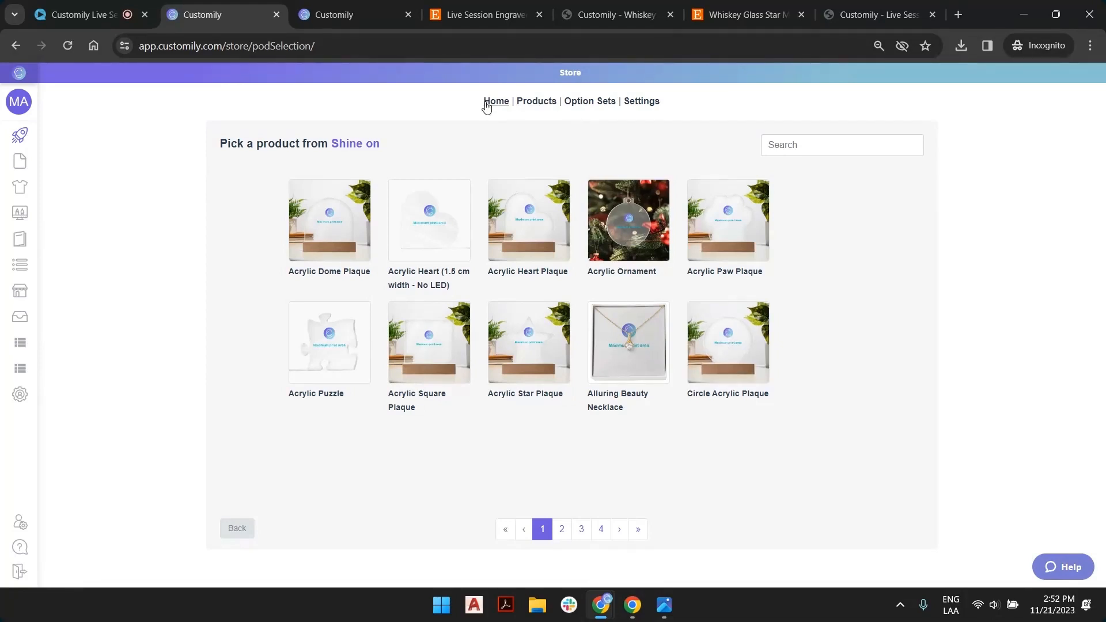
click(436, 330)
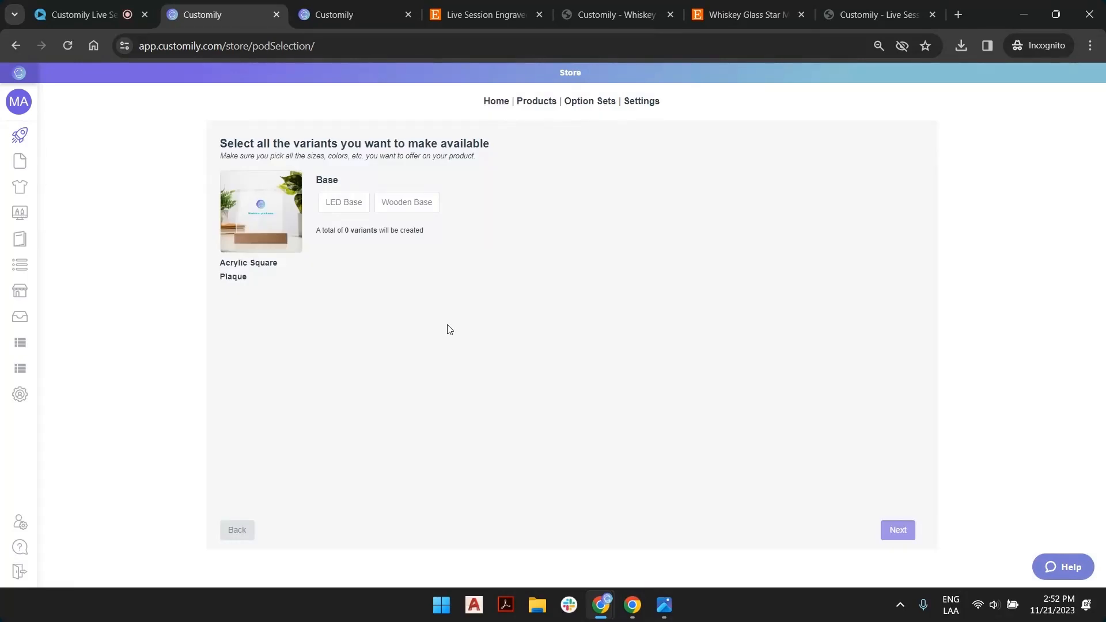
click(338, 210)
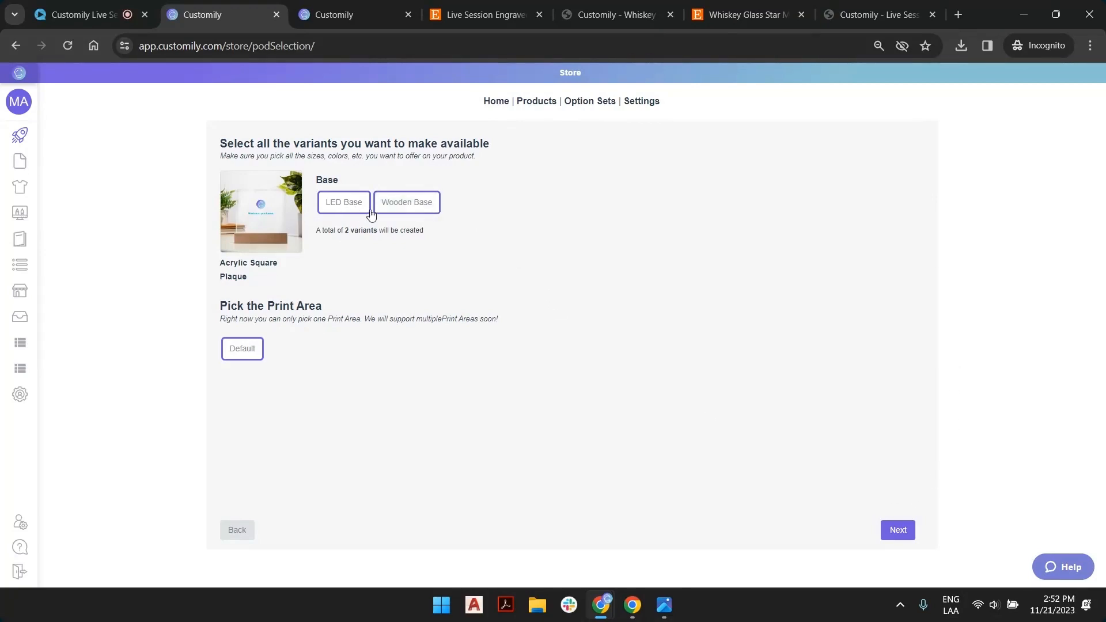
click(897, 529)
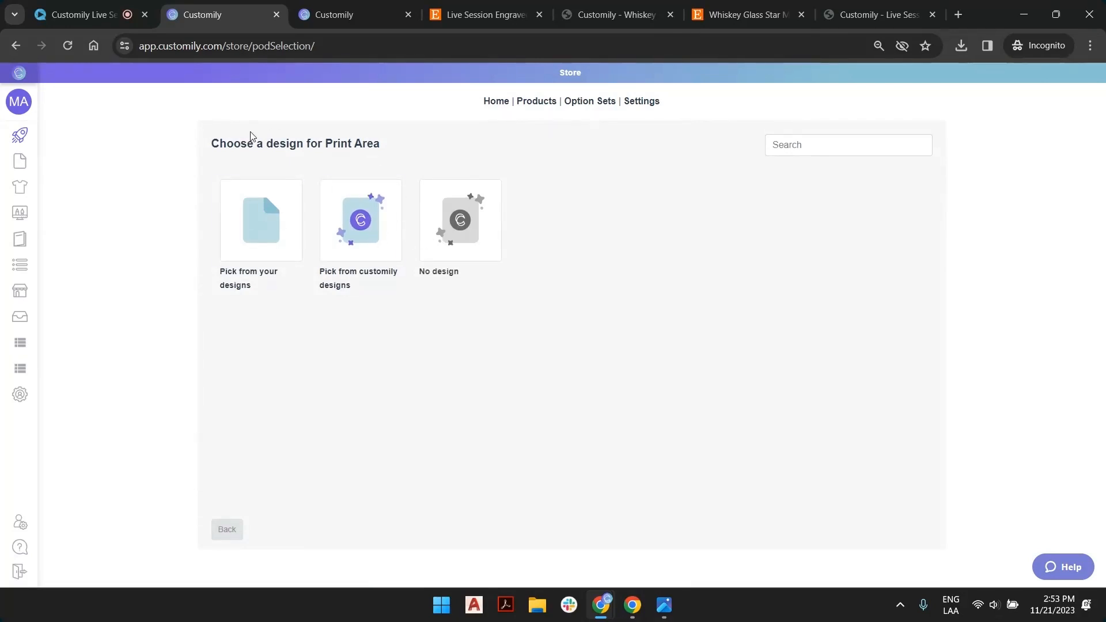
Step: Apply the Acrylic Star Map design from your own designs and create the product in the Etsy_customilydemo store
click(268, 210)
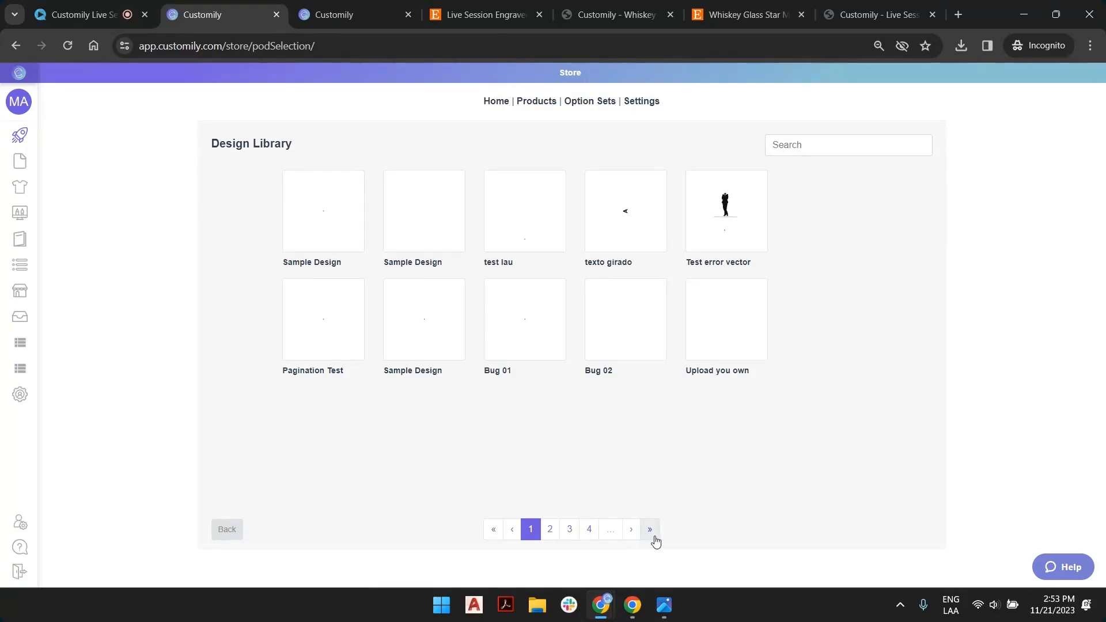
click(651, 536)
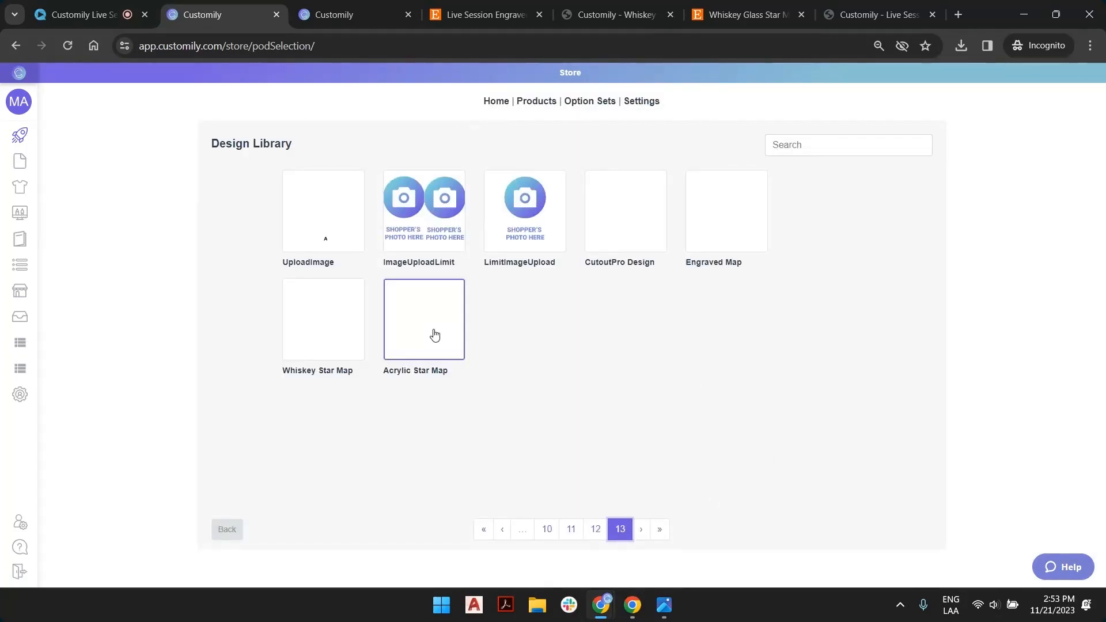
click(434, 335)
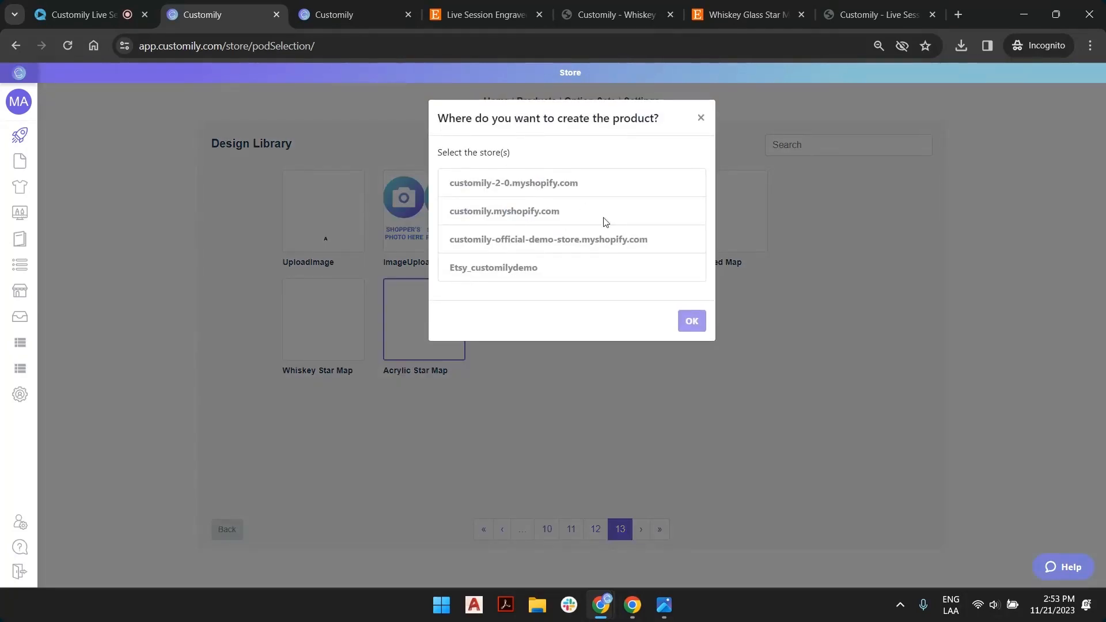
click(625, 269)
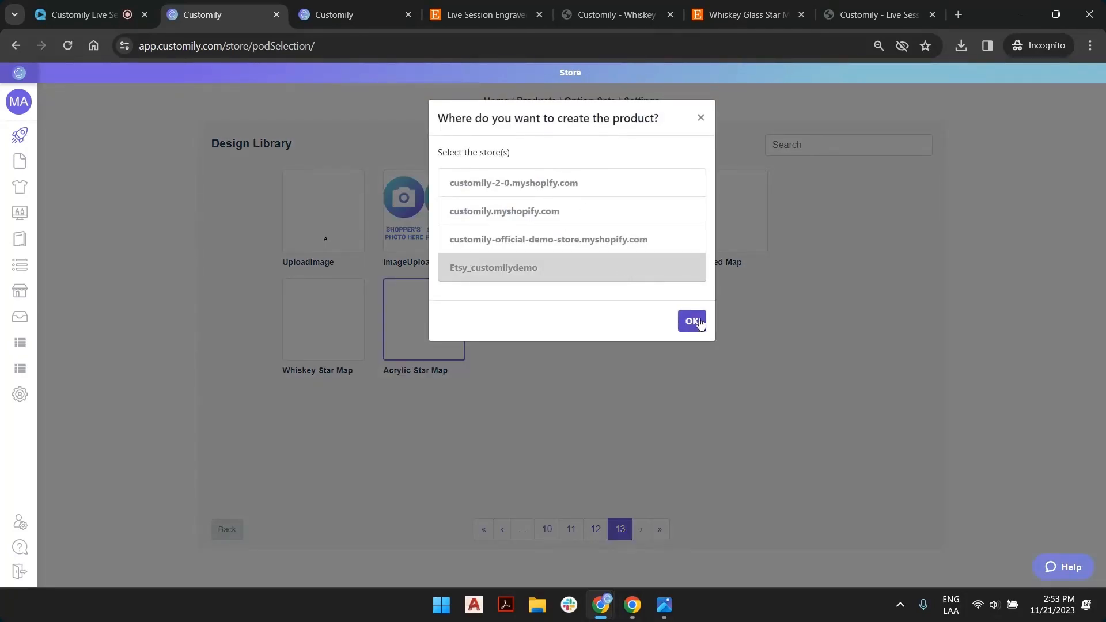
click(692, 320)
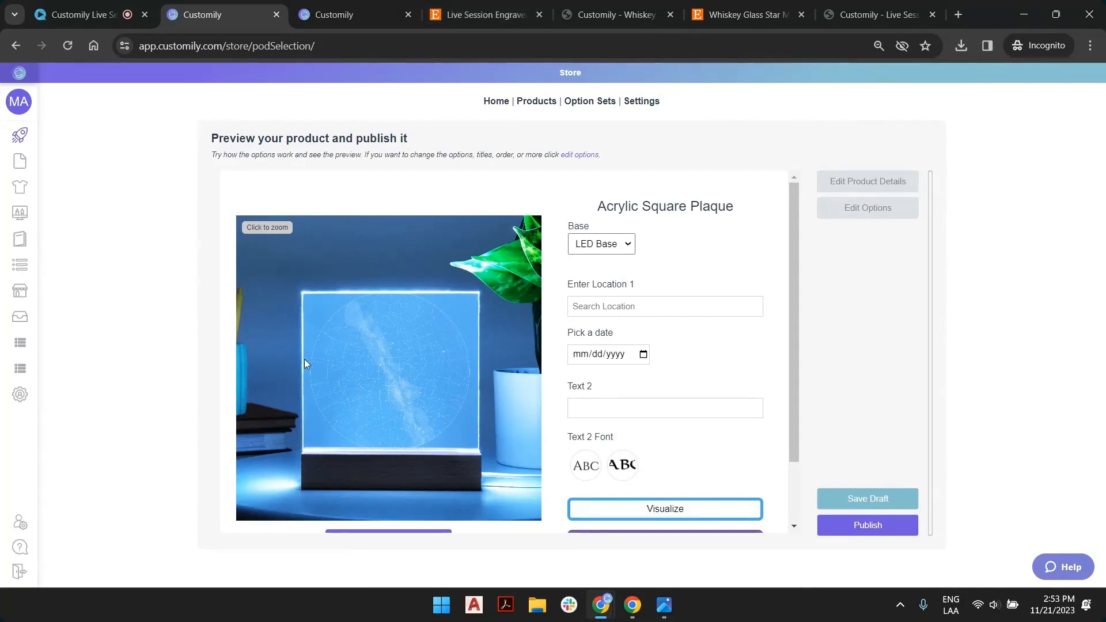
Step: Test the product preview with "Remember our stars" as Text 2, trying the second font and then the first
click(651, 405)
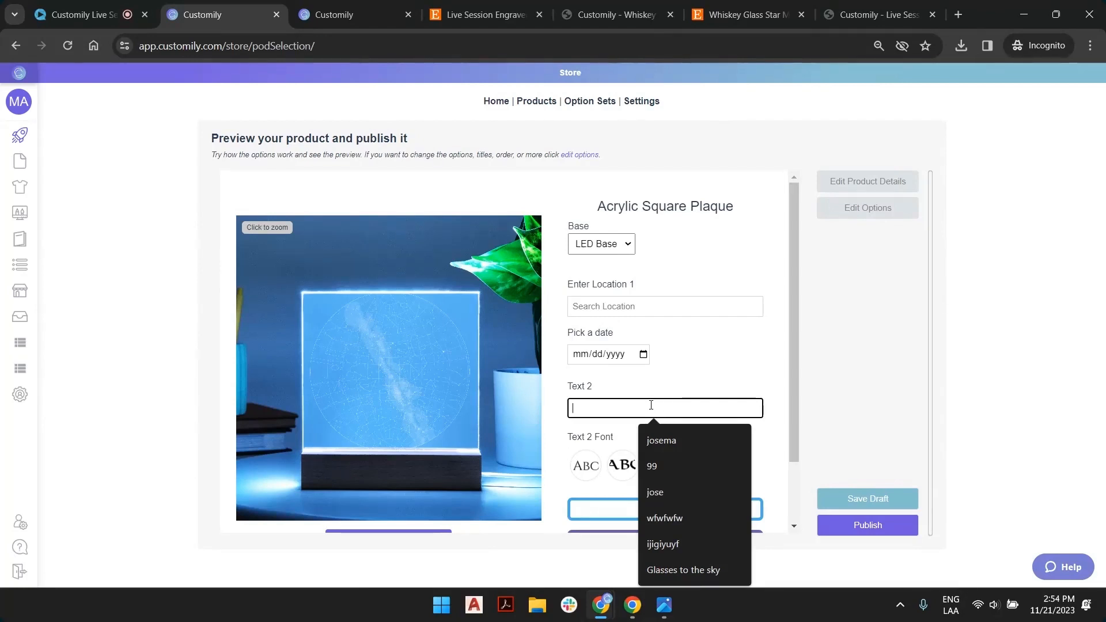
text(Remem)
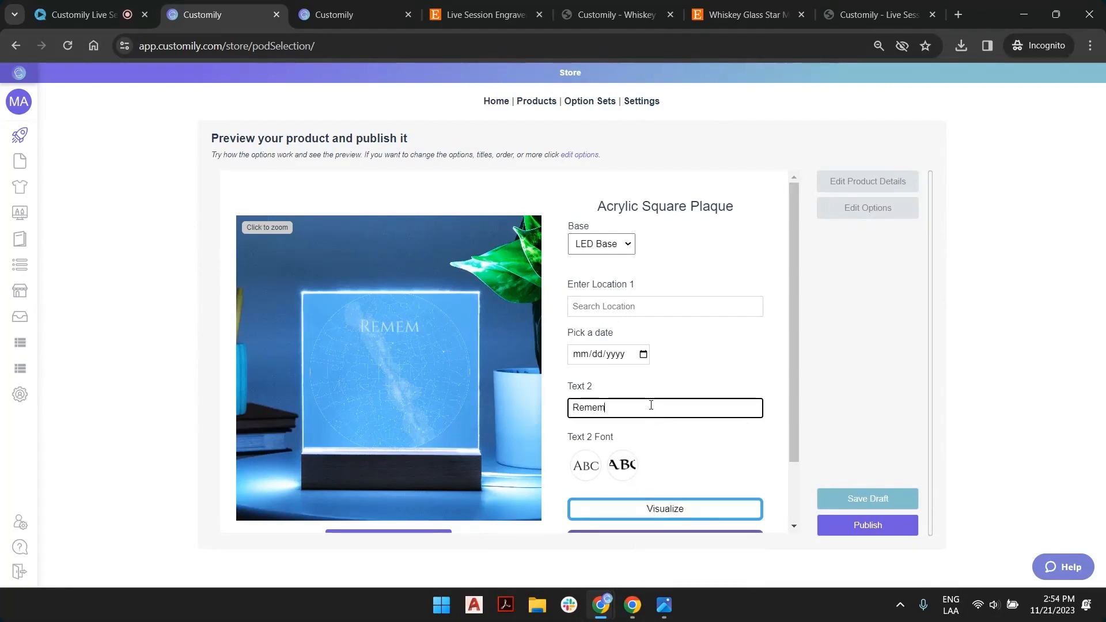
text(ber )
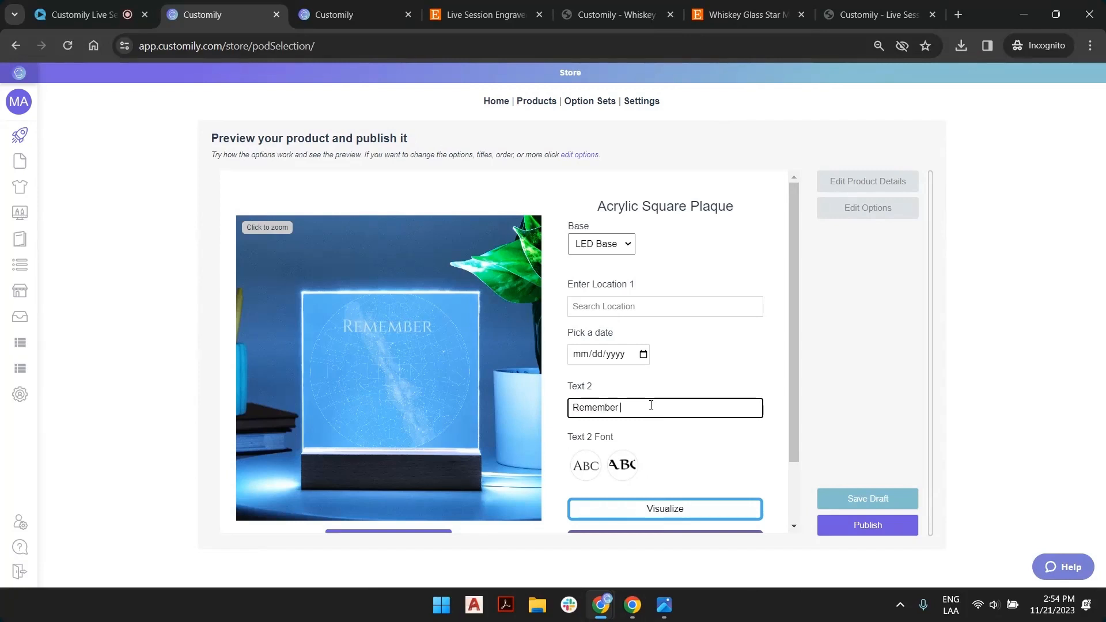
text(our stars)
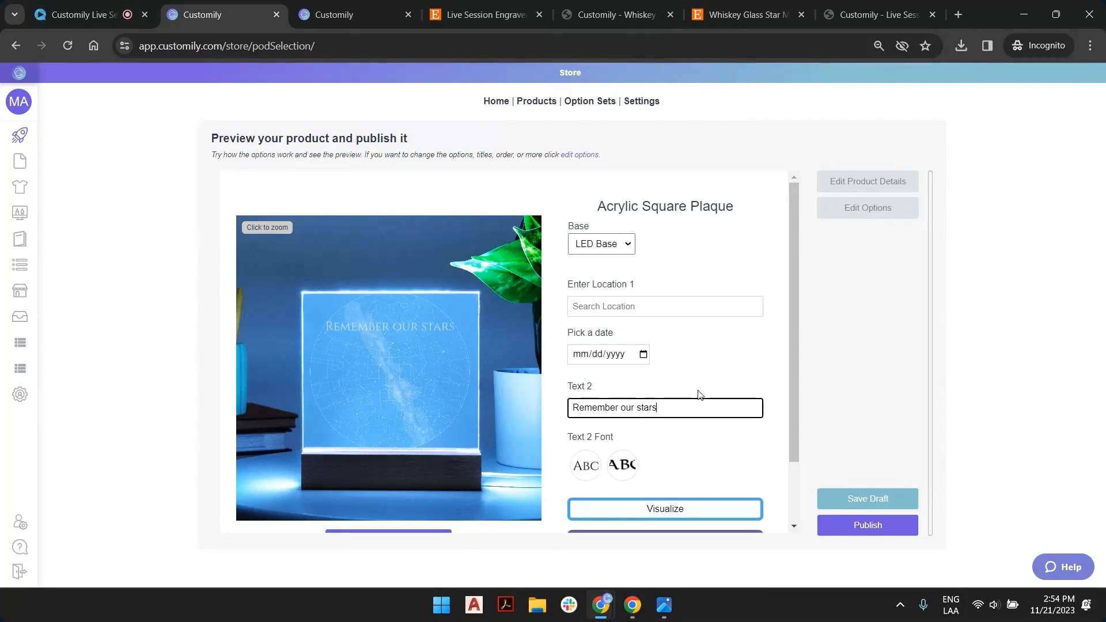
click(625, 465)
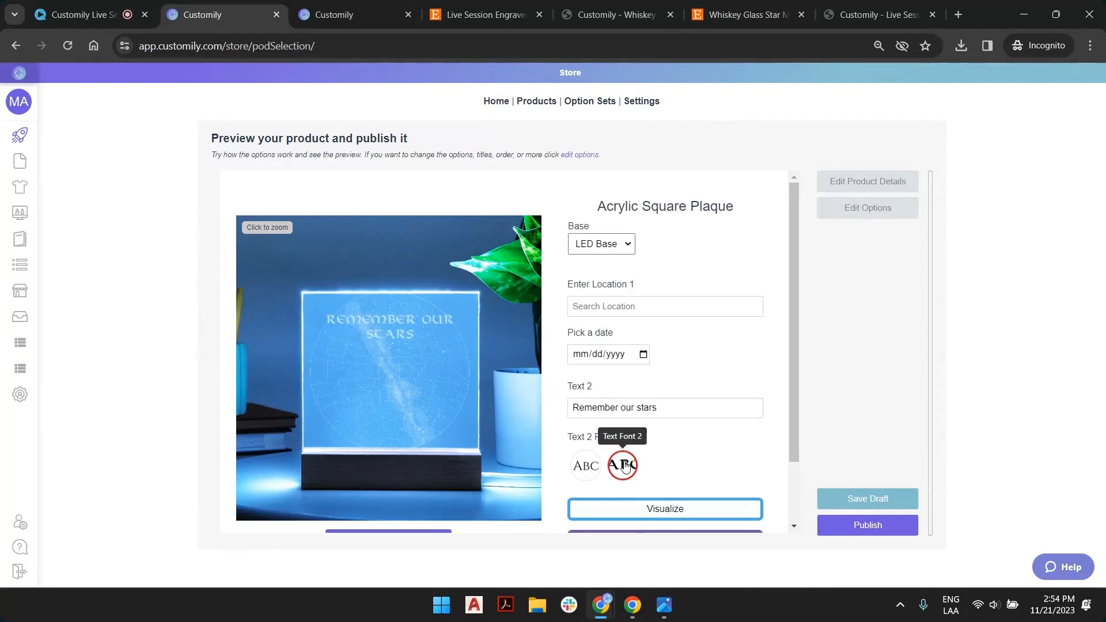
click(589, 467)
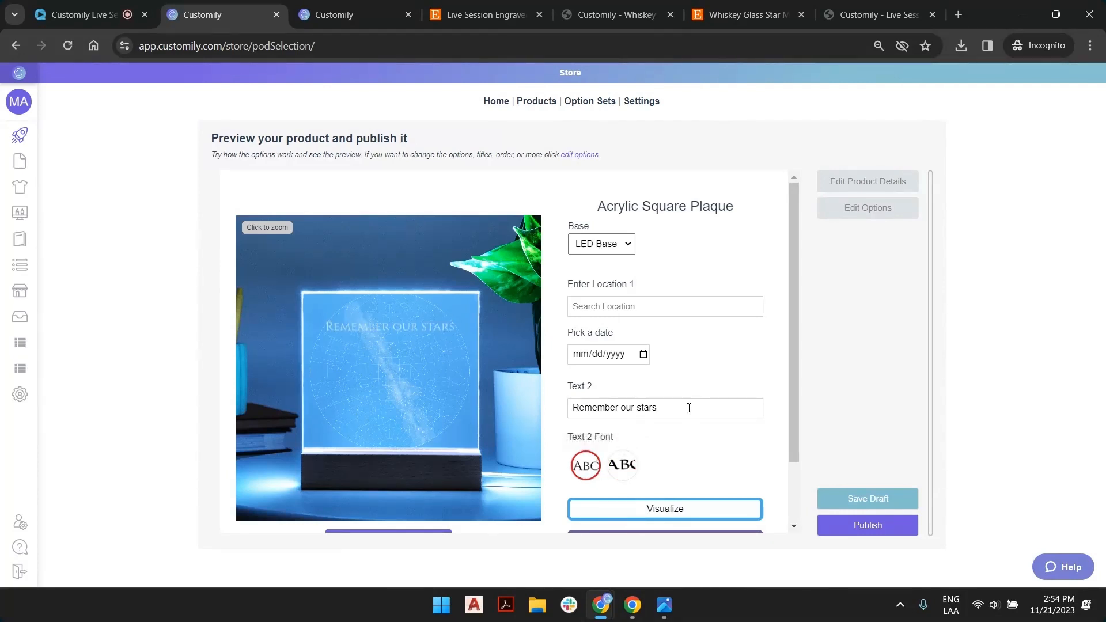
scroll(483, 363, down, 2)
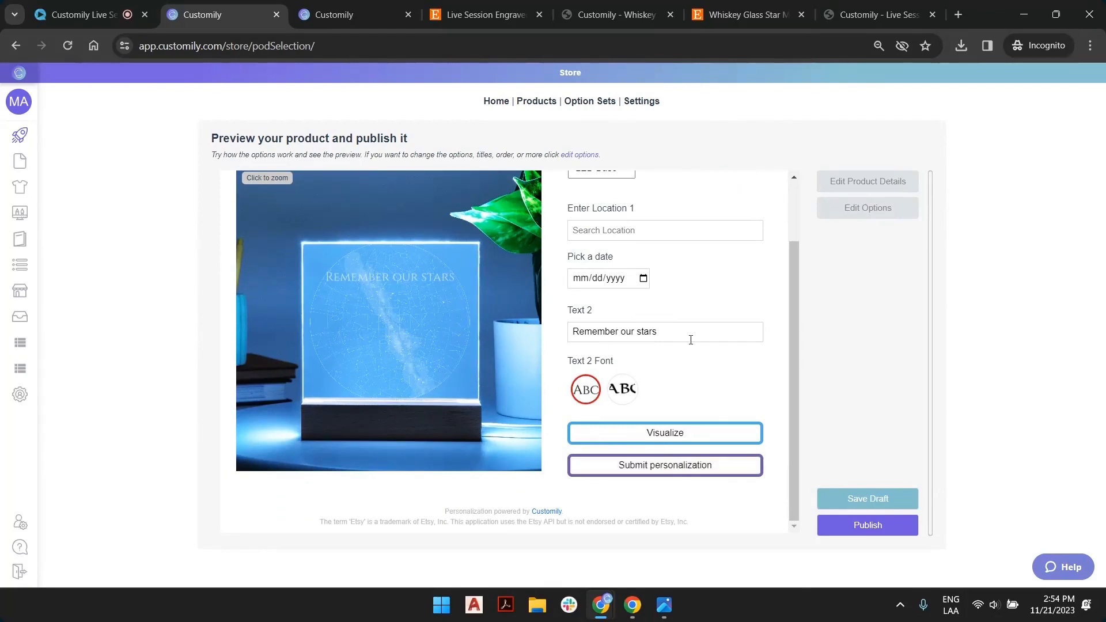
scroll(717, 313, up, 2)
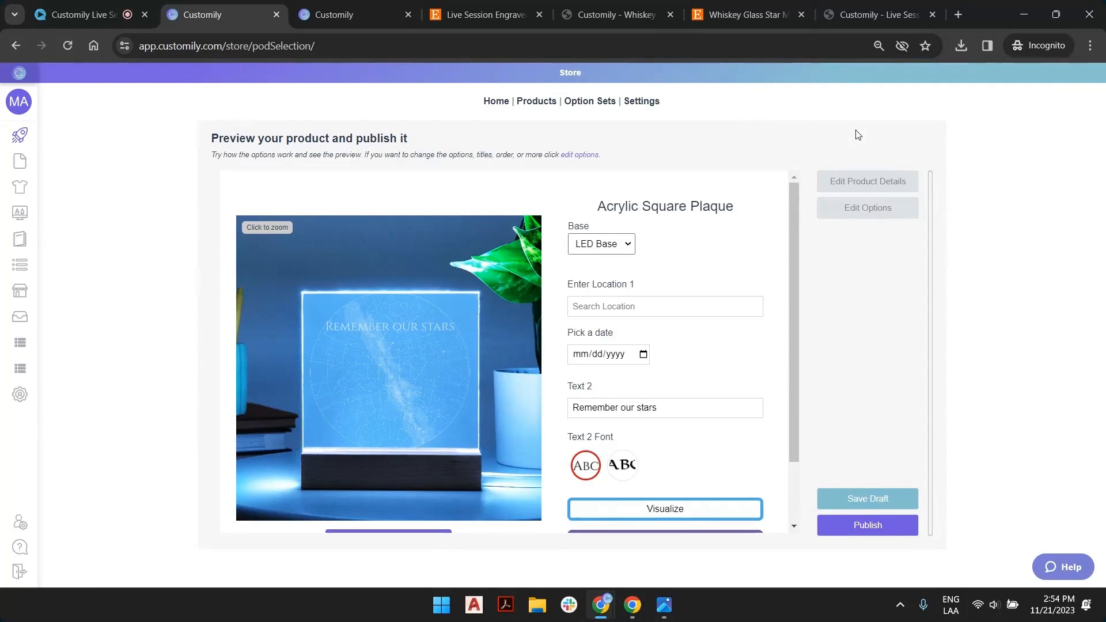
Step: Retitle the product "Live Session Star Map Acrylic Square Plaque", save its details and save the product as a draft
click(845, 181)
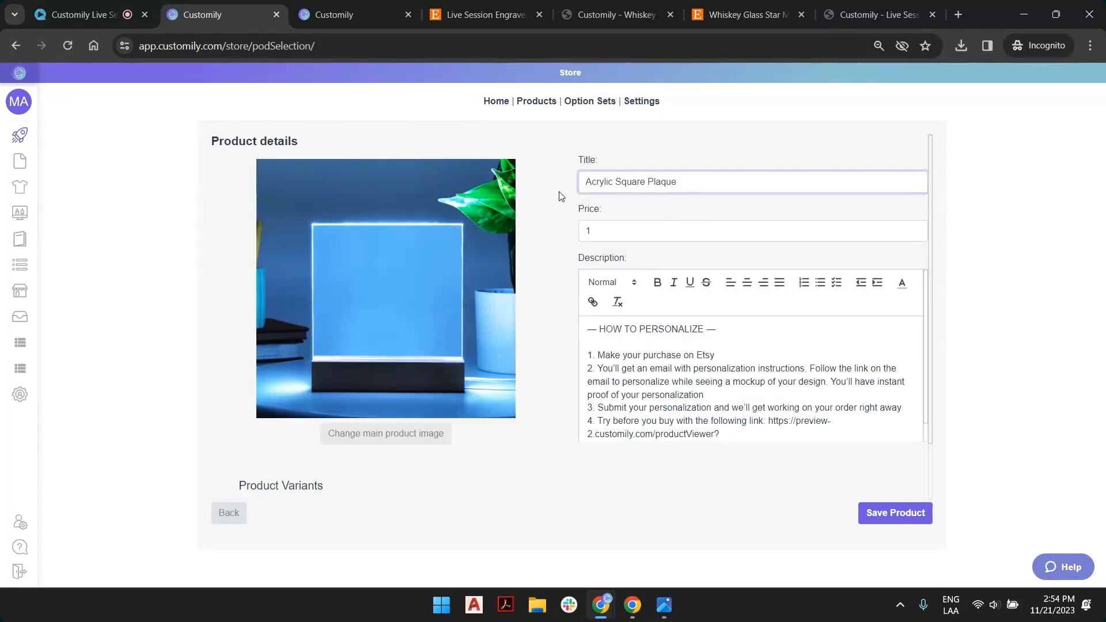
text(Live Session Star MaP)
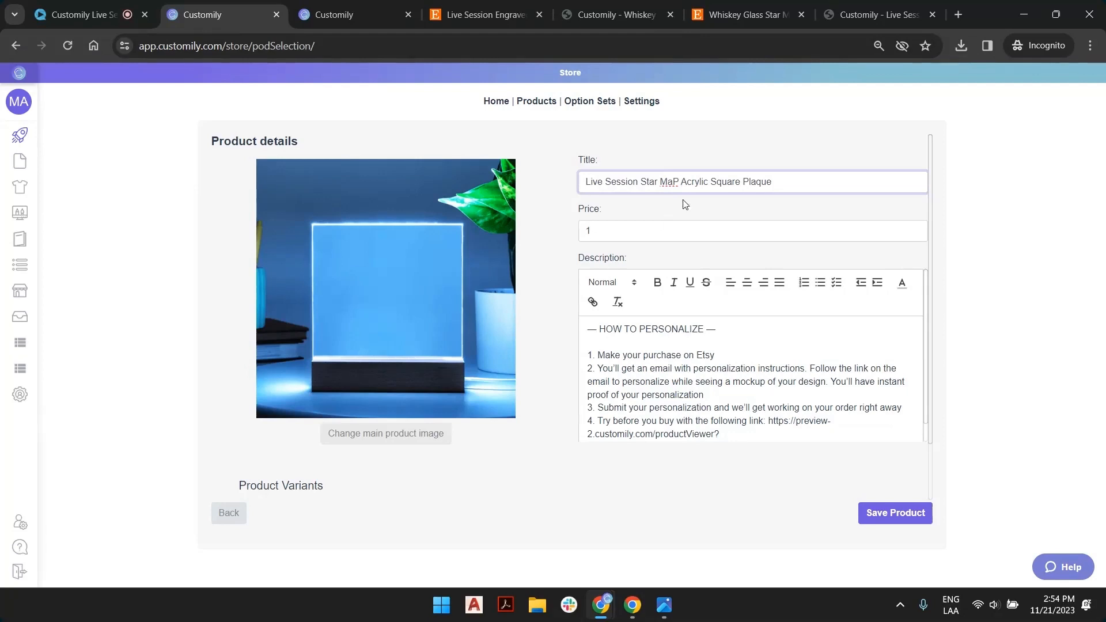
key(BackSpace)
key(BackSpace)
text(p)
click(896, 513)
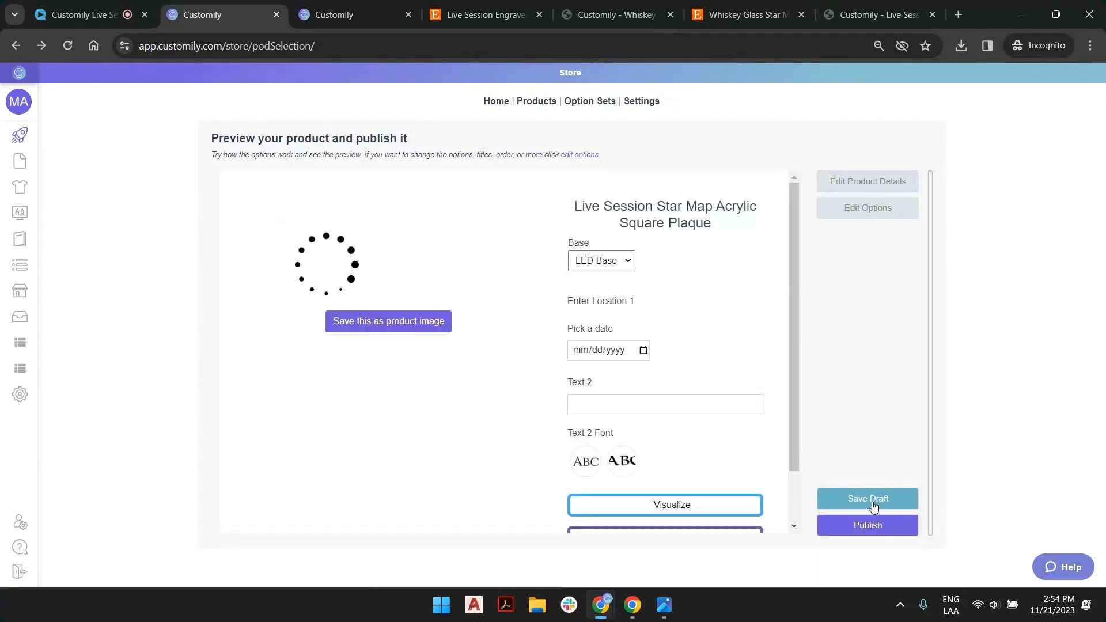
click(874, 501)
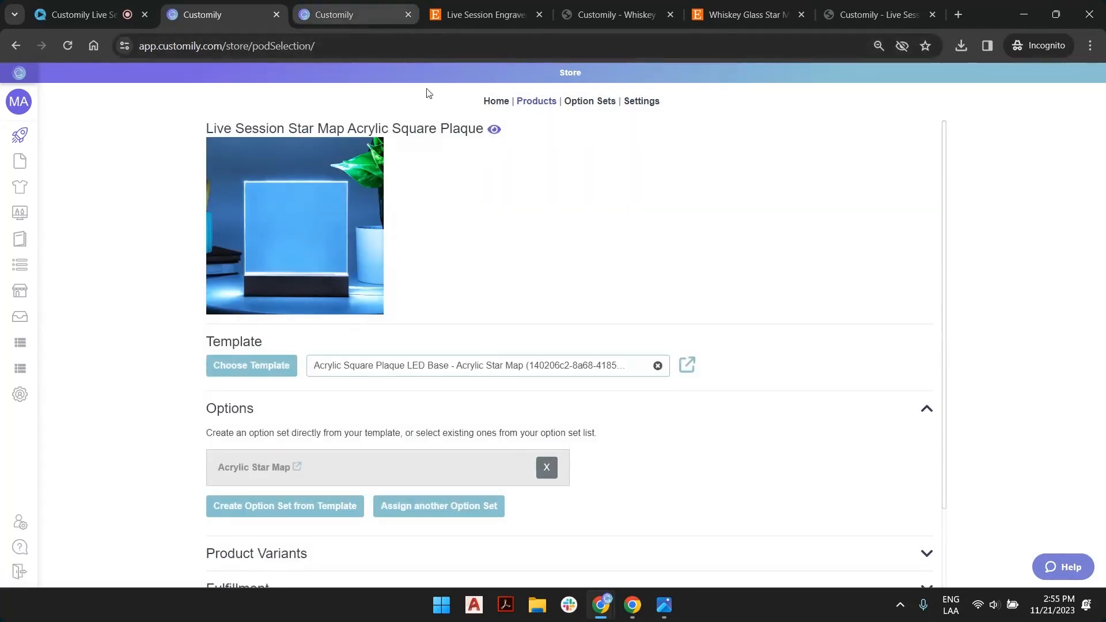
Step: View the saved product's live personalization page and test Text 2 with the first suggested entry
click(497, 130)
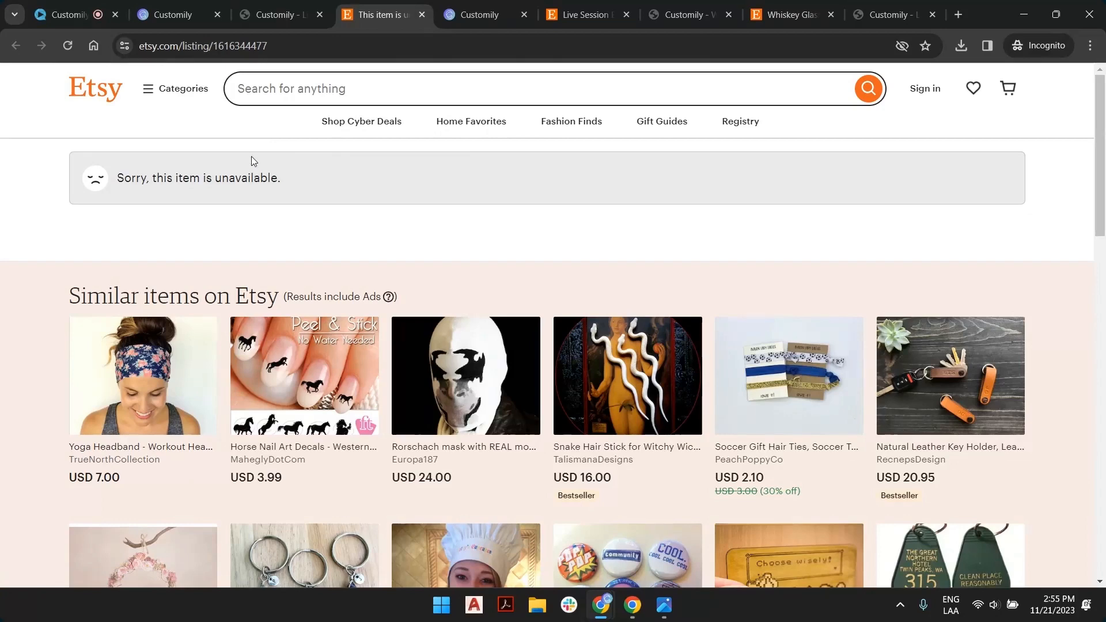
click(263, 14)
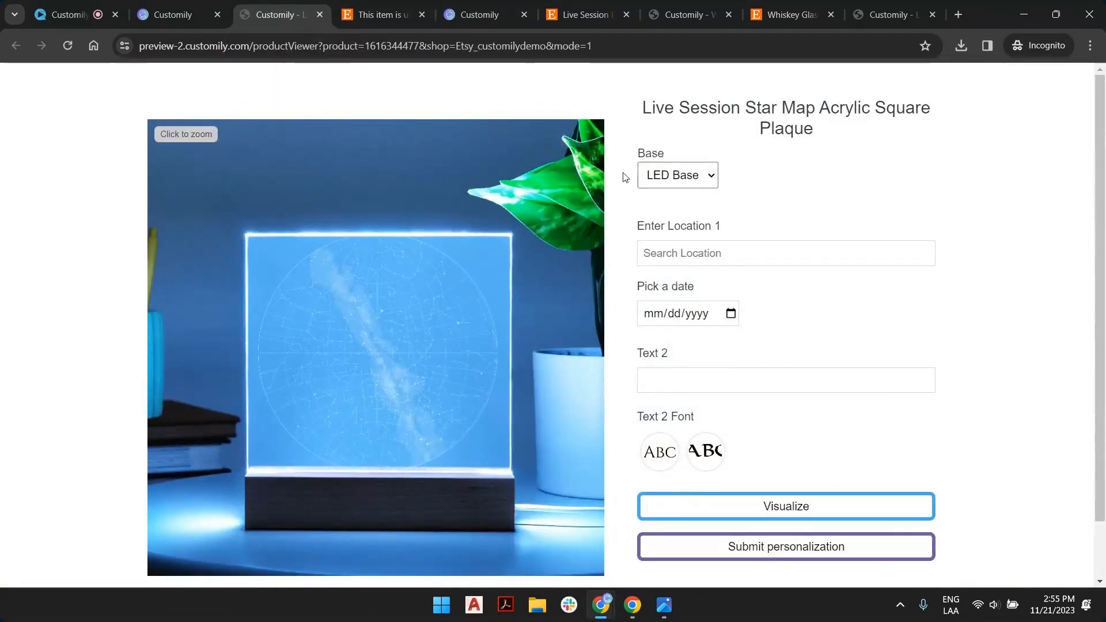
click(716, 381)
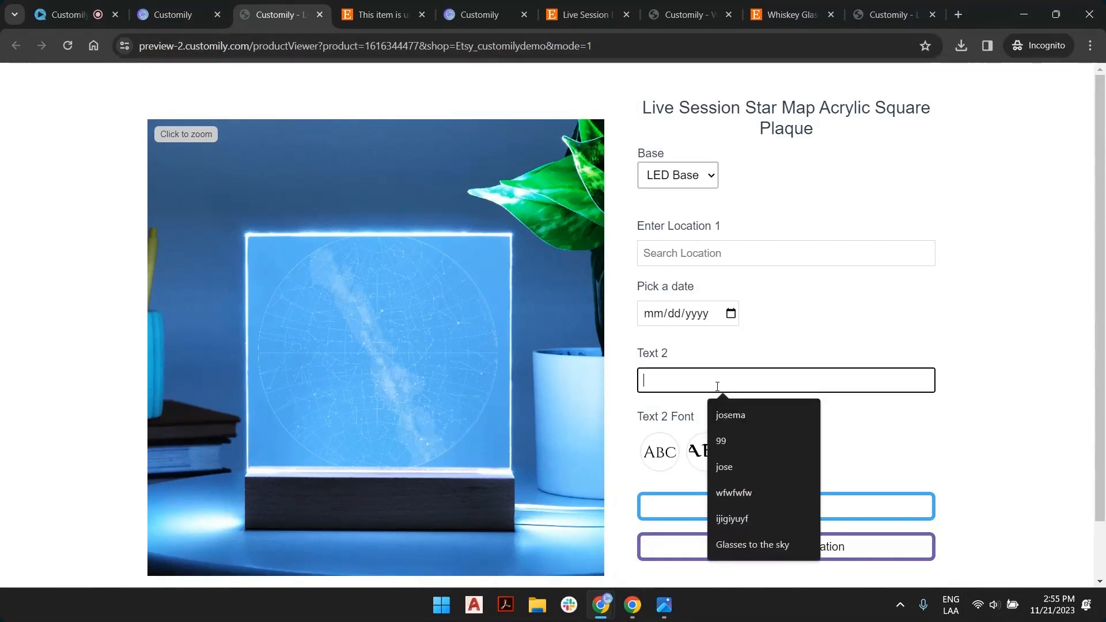
click(731, 417)
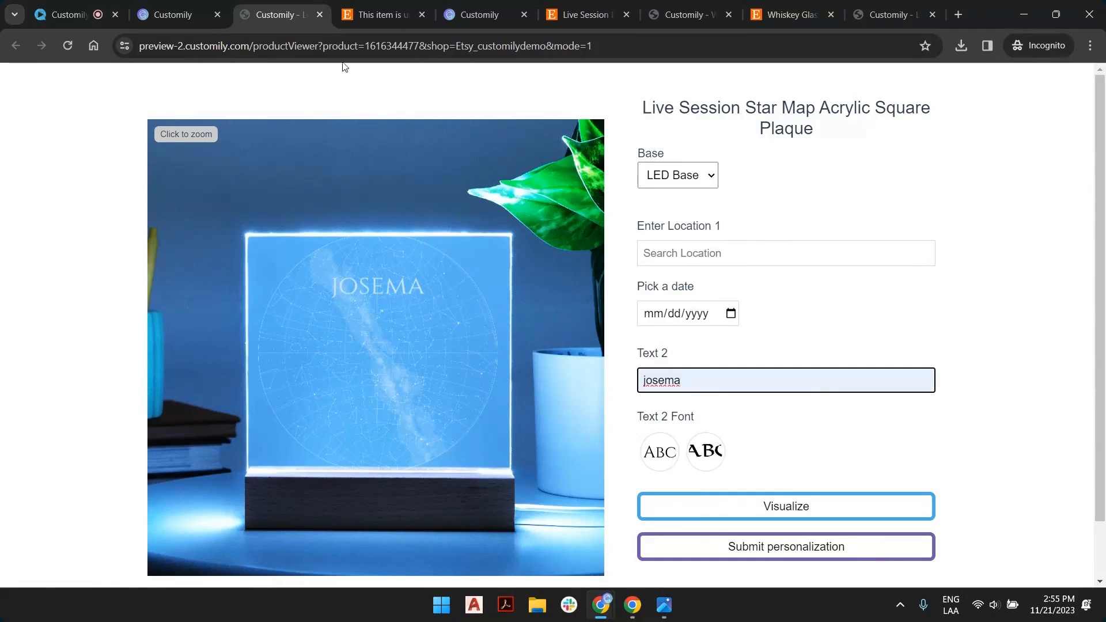
Step: Open the product's linked template, Acrylic Square Plaque LED Base - Acrylic Star Map, for editing
click(173, 14)
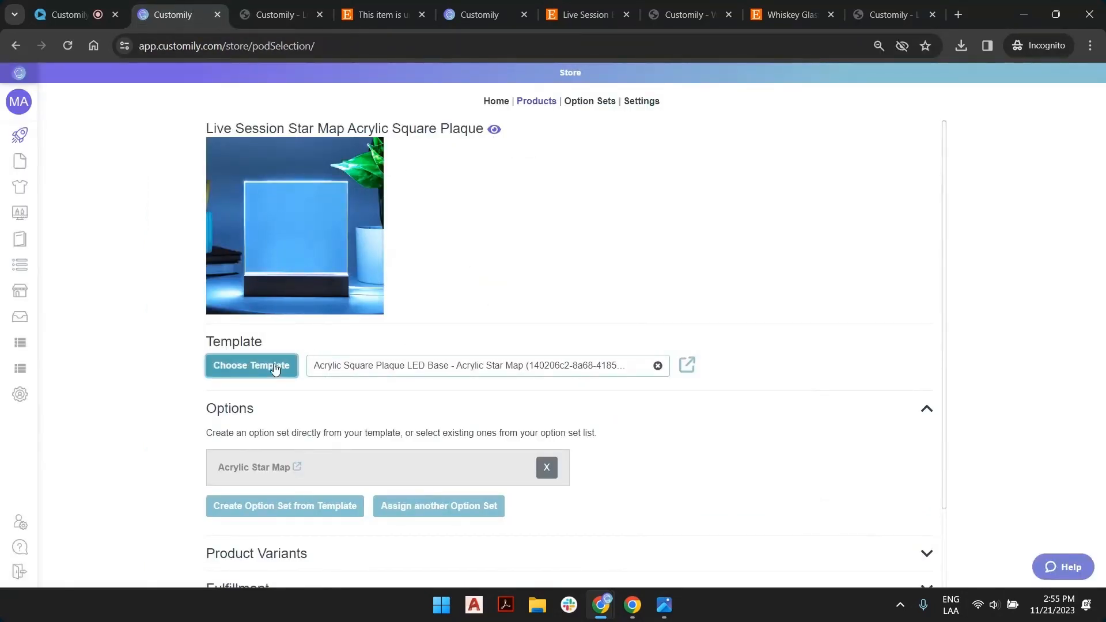
drag(338, 372, 586, 374)
click(717, 371)
click(686, 369)
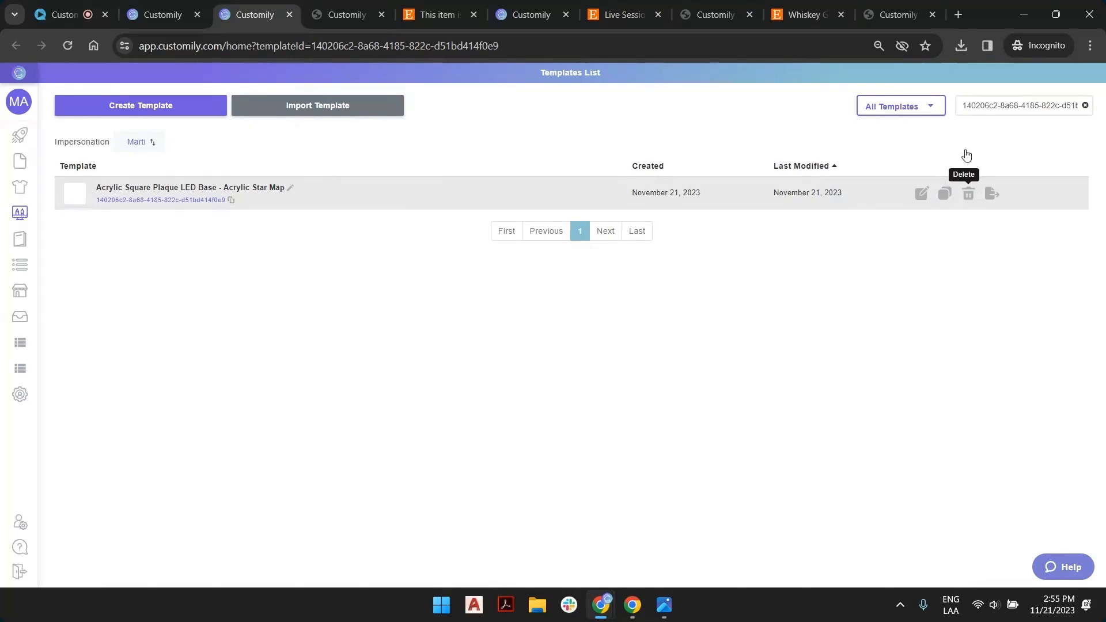
click(921, 196)
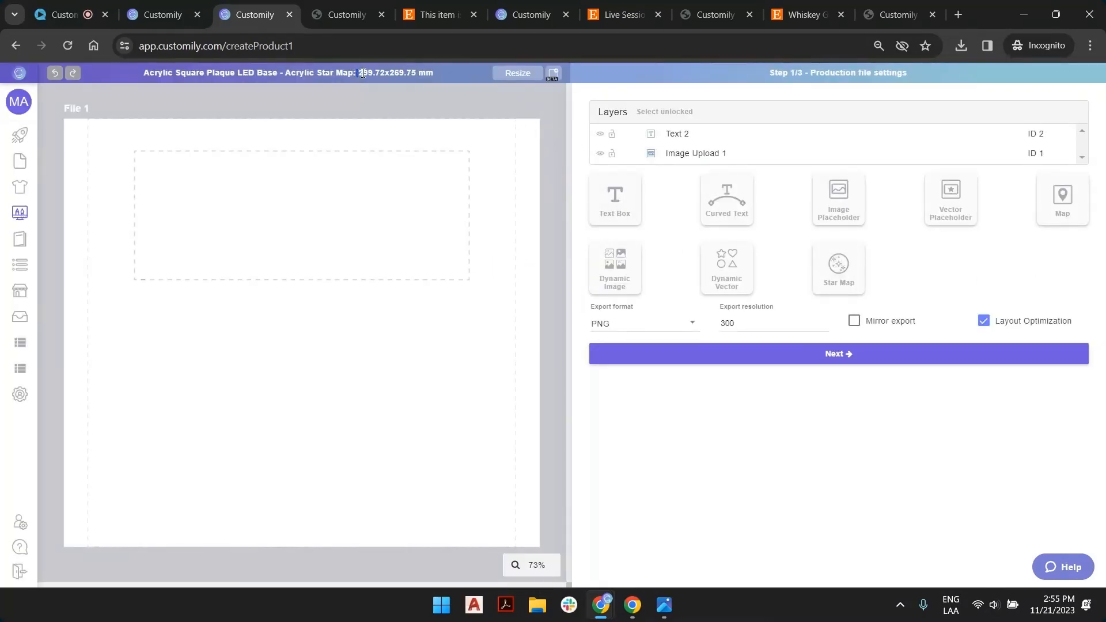
Step: Check the template's production file dimensions and settings, and advance to the preview settings
drag(362, 73, 432, 73)
click(535, 168)
drag(770, 73, 888, 73)
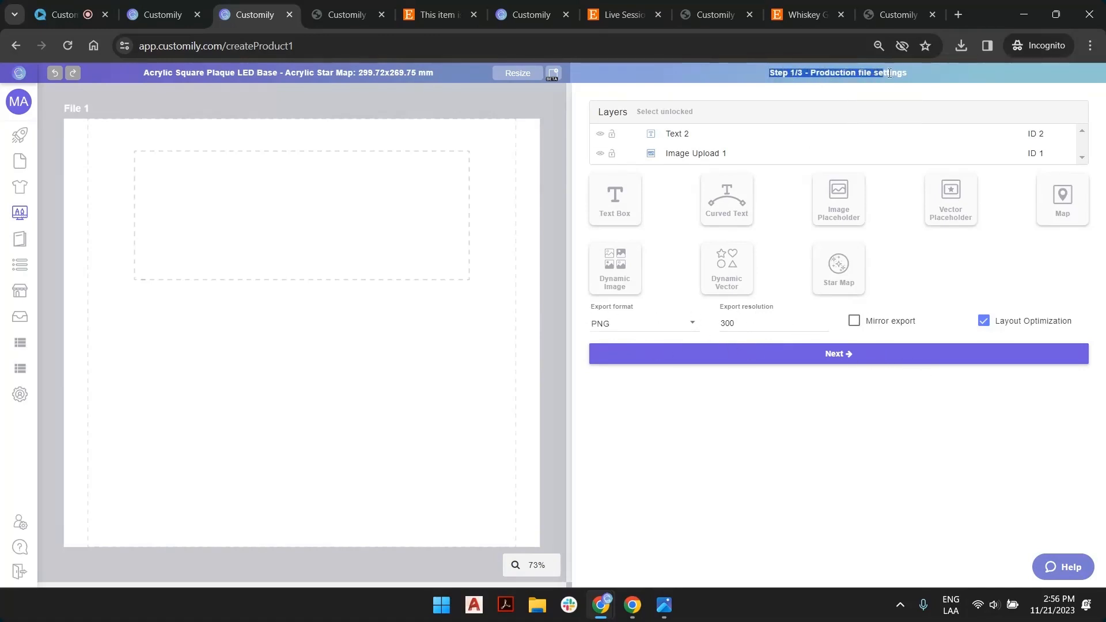
click(823, 365)
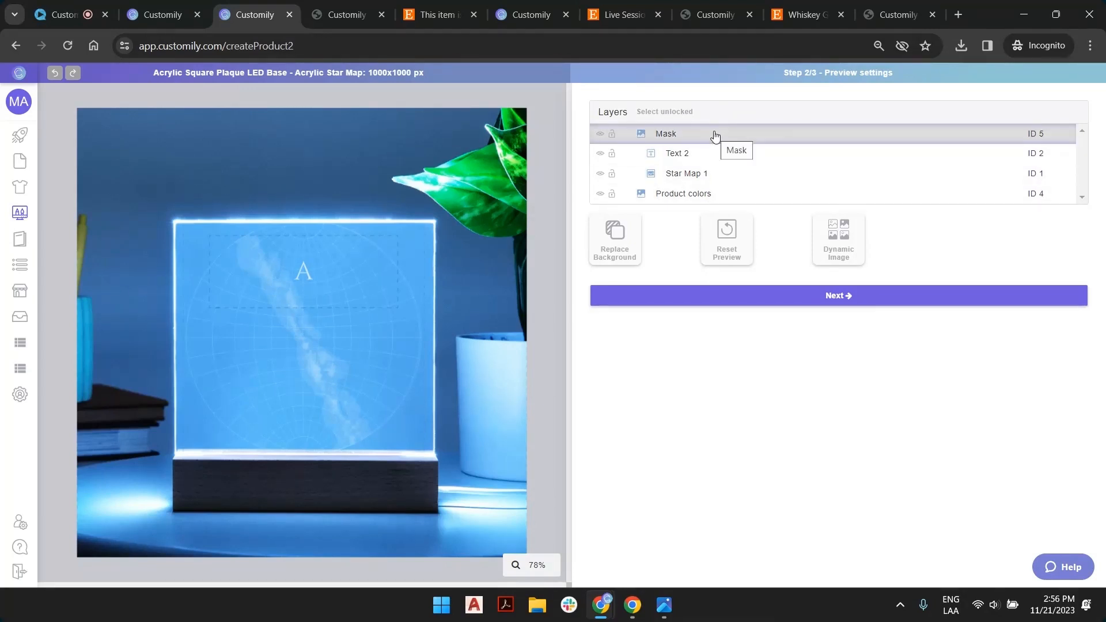
Step: Inspect the Text 2, Star Map 1 and Product colors layers in the template's preview settings
click(681, 154)
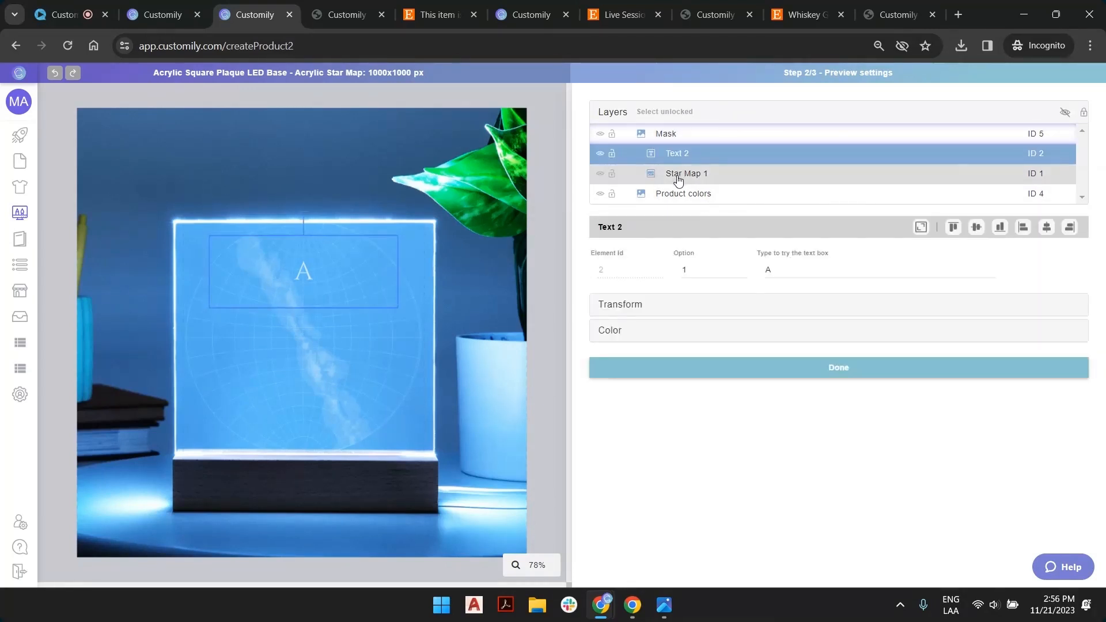
click(682, 173)
click(676, 154)
click(684, 174)
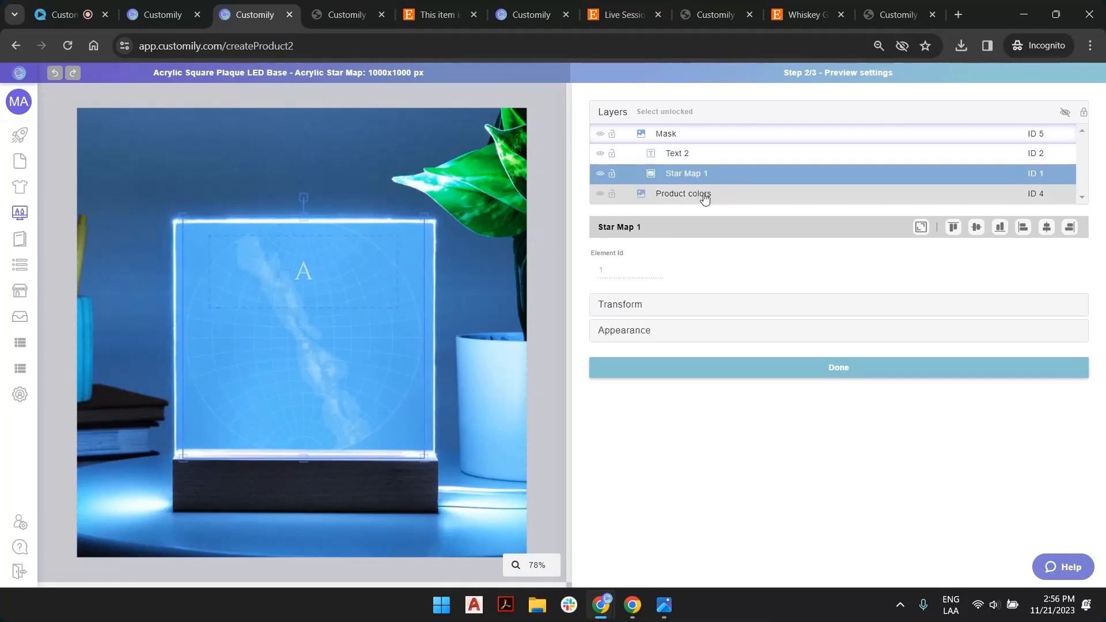
click(700, 196)
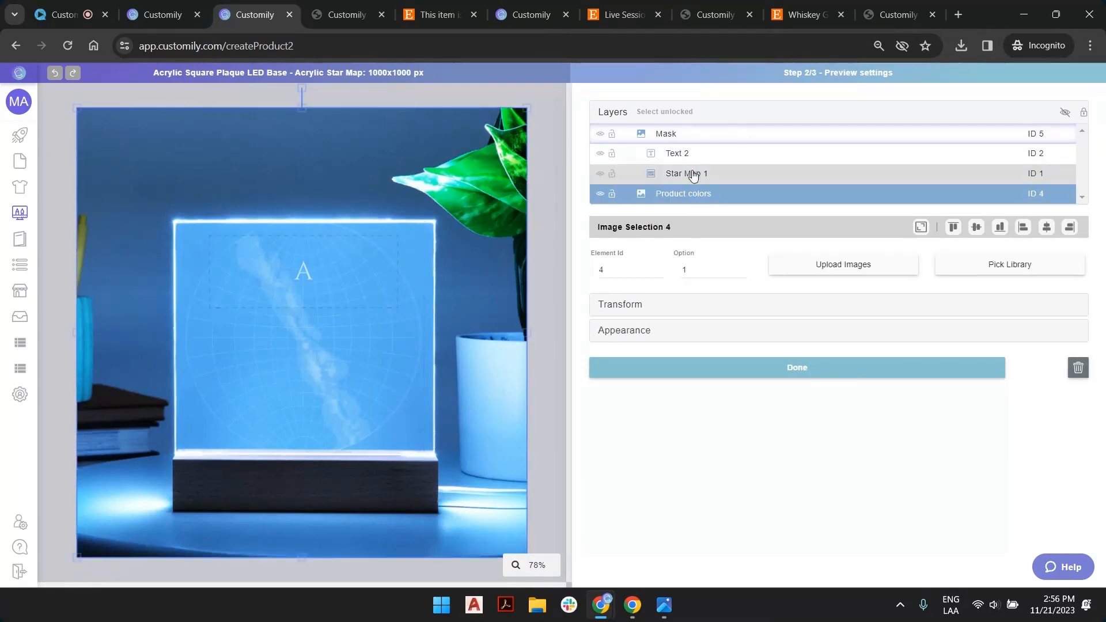
Step: Move the Mask image down toward the lower-left corner of the preview canvas
click(682, 137)
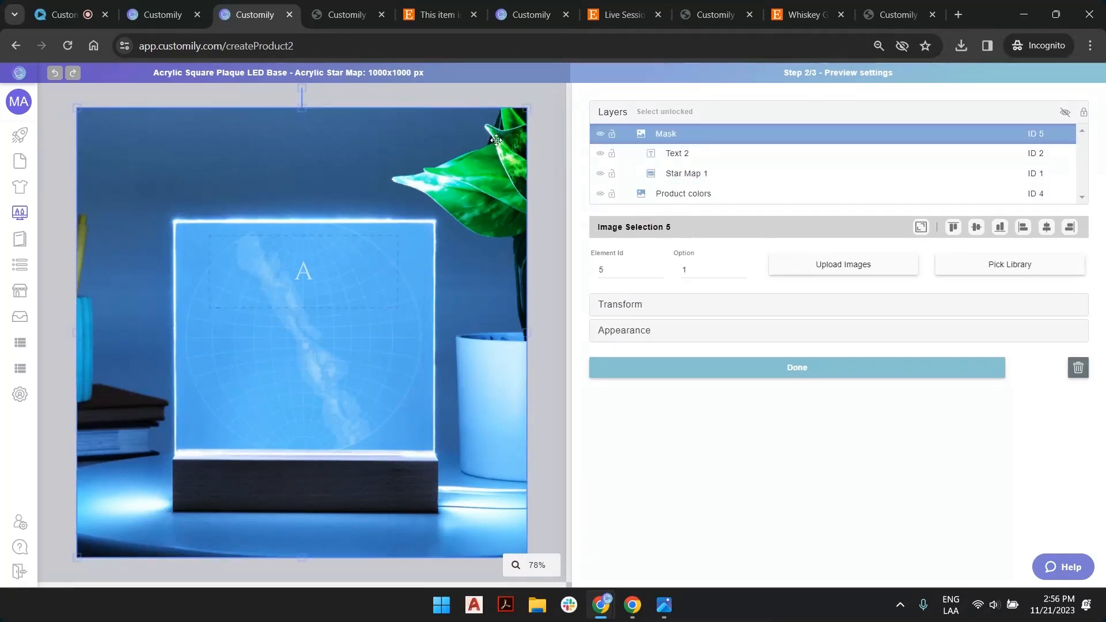
drag(491, 140, 404, 227)
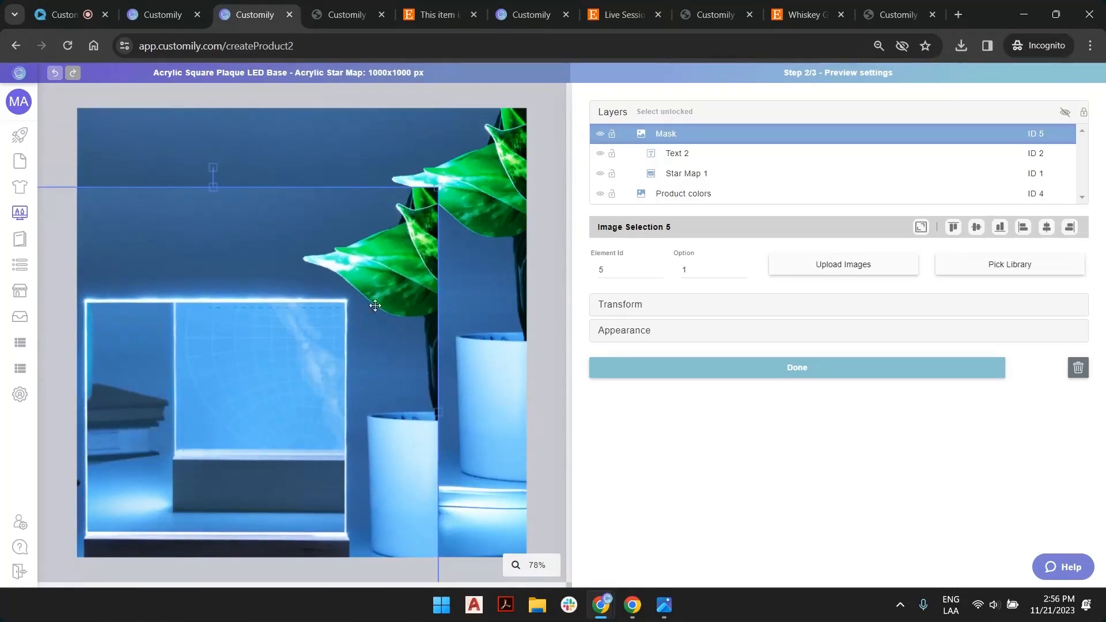
mouse_move(375, 305)
mouse_down()
mouse_move(439, 329)
mouse_move(331, 454)
mouse_move(439, 317)
mouse_move(435, 438)
mouse_move(460, 293)
mouse_move(367, 306)
mouse_up()
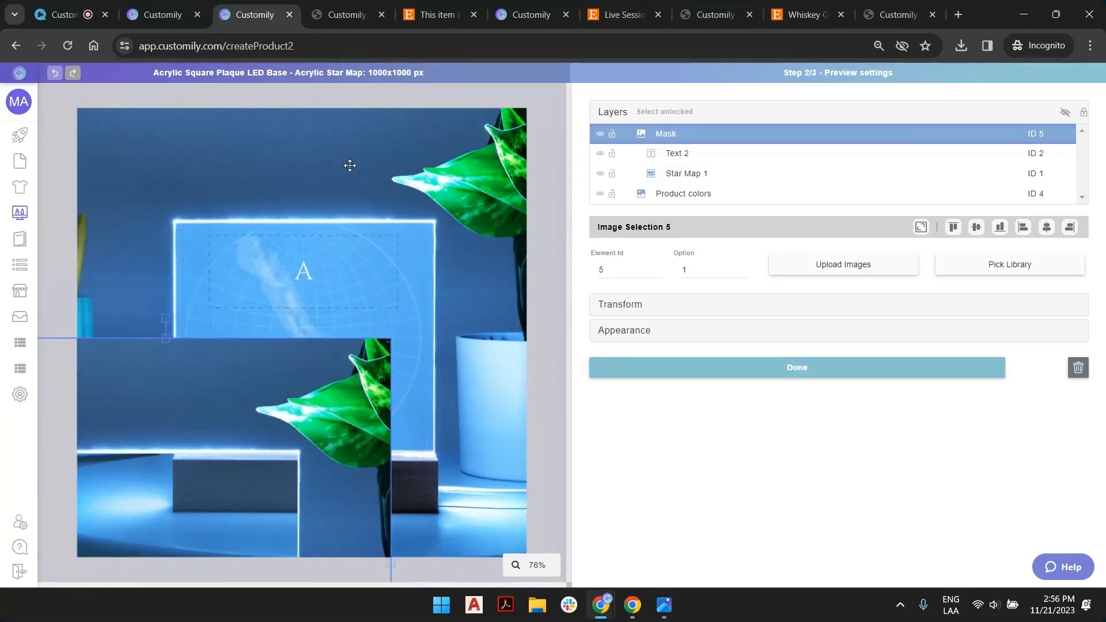
drag(257, 419, 164, 465)
Step: Shift the Product colors image off-centre and realign it to the canvas centre horizontally and vertically
click(691, 193)
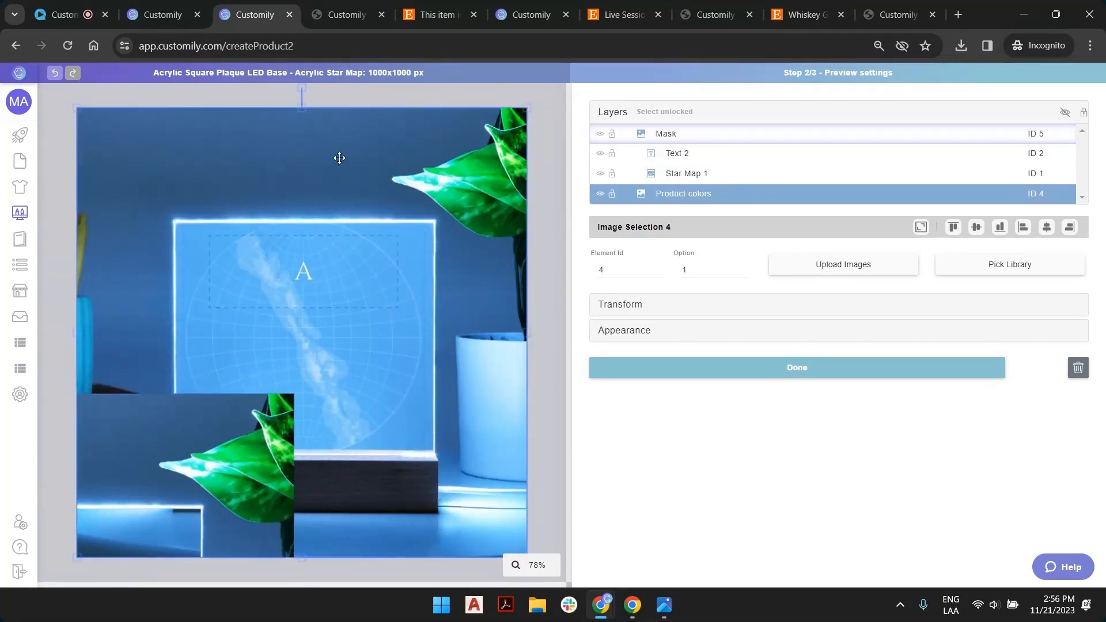
drag(338, 157, 452, 189)
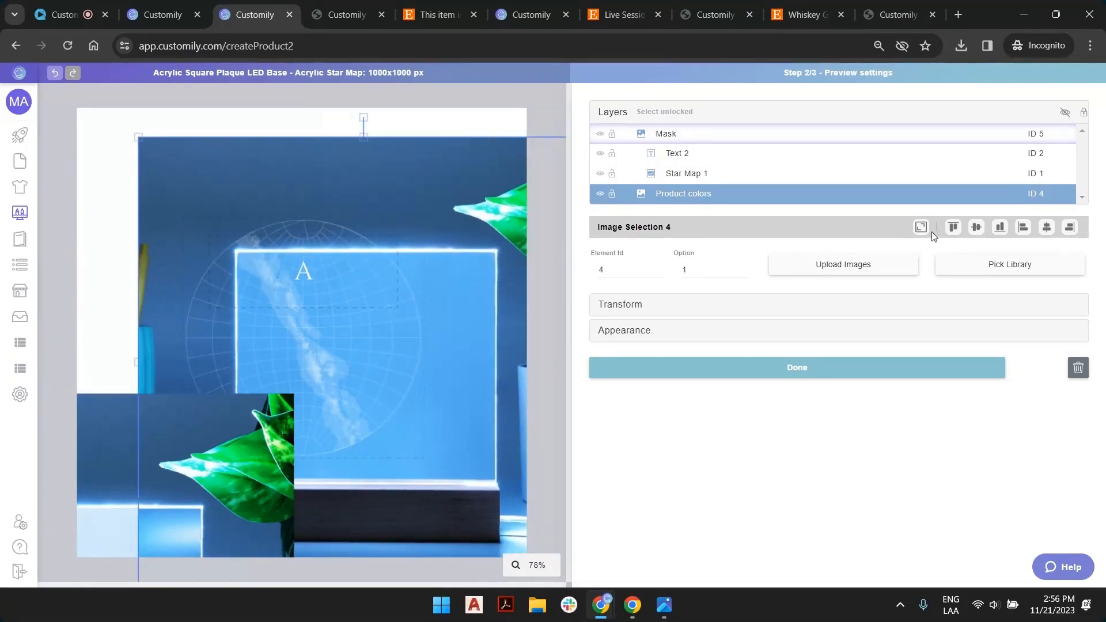
click(1045, 230)
click(976, 227)
Step: Align the Mask image to the centre of the preview canvas horizontally and vertically
click(240, 425)
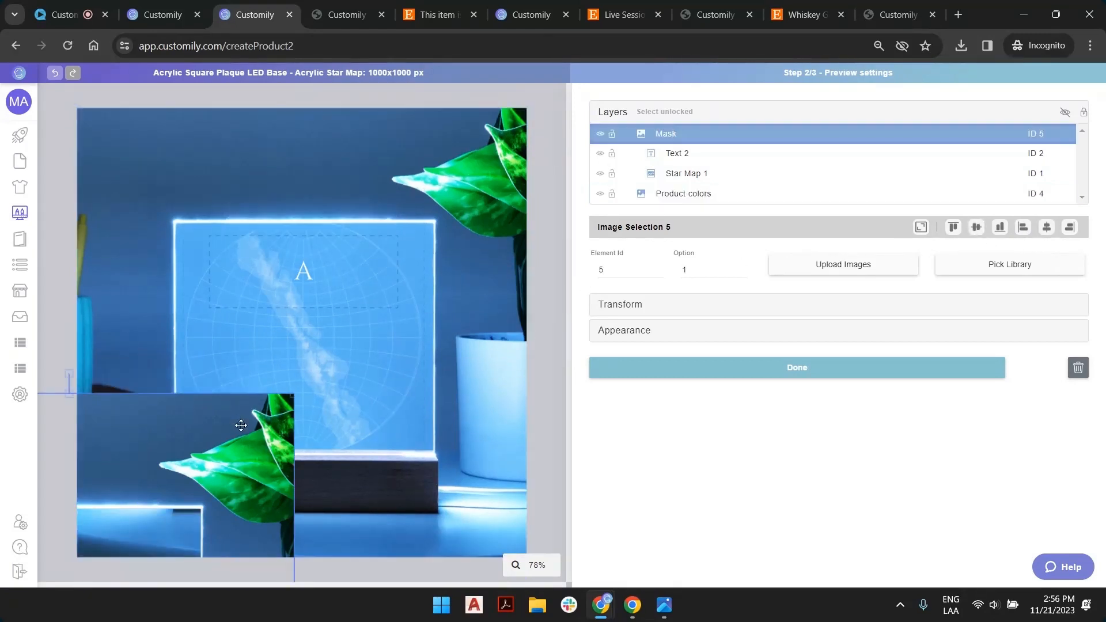
click(1046, 228)
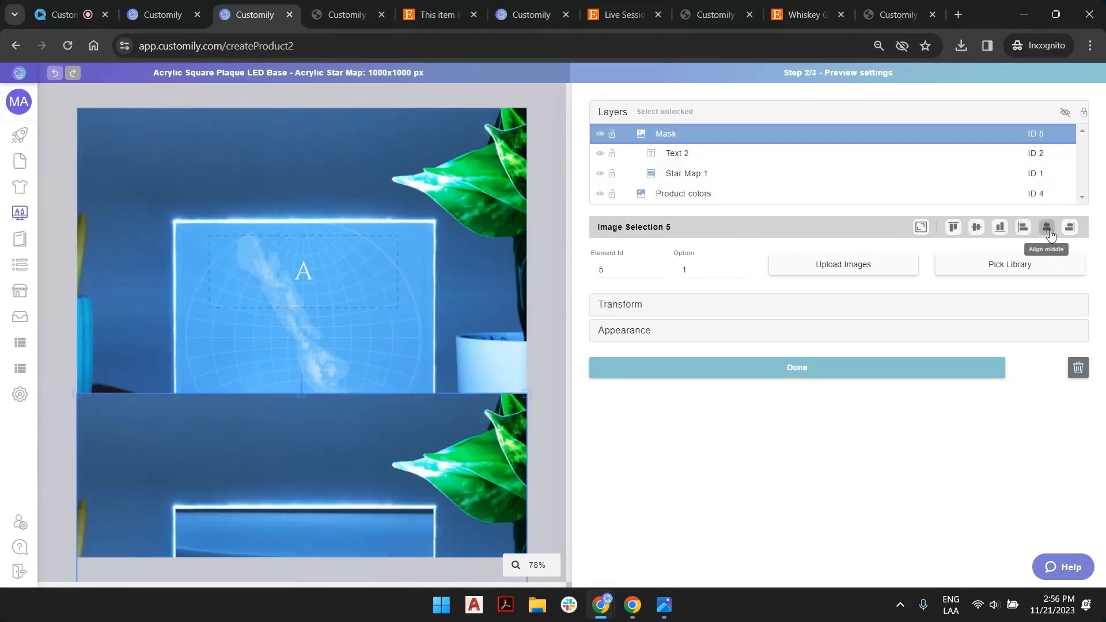
click(975, 228)
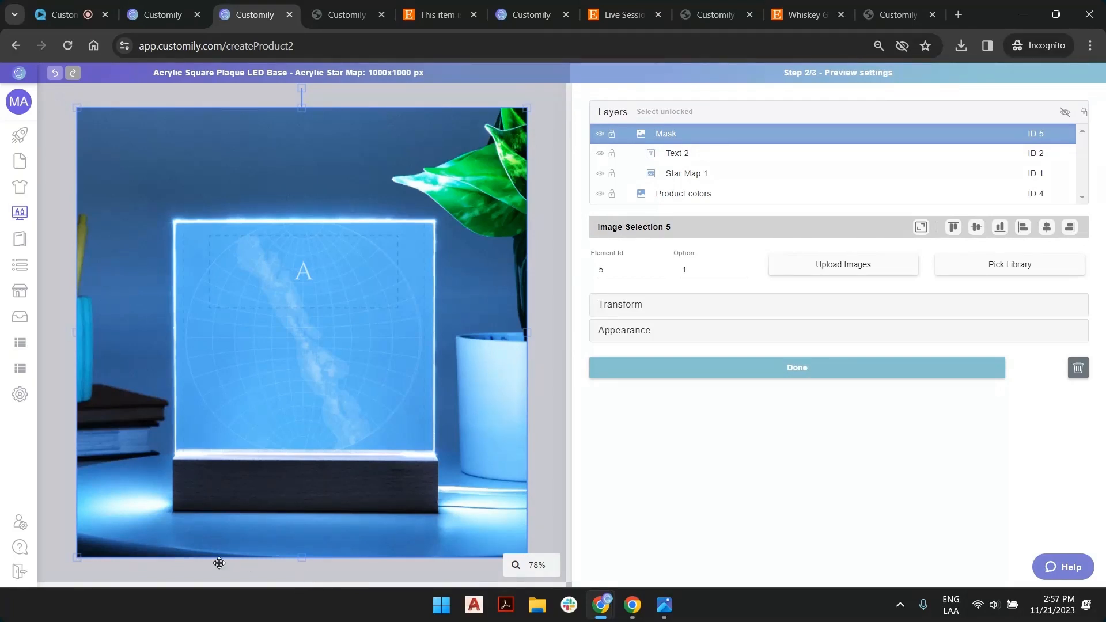
Step: Inspect the Star Map 1 layer's placement on the plaque and return to the production file settings
click(388, 389)
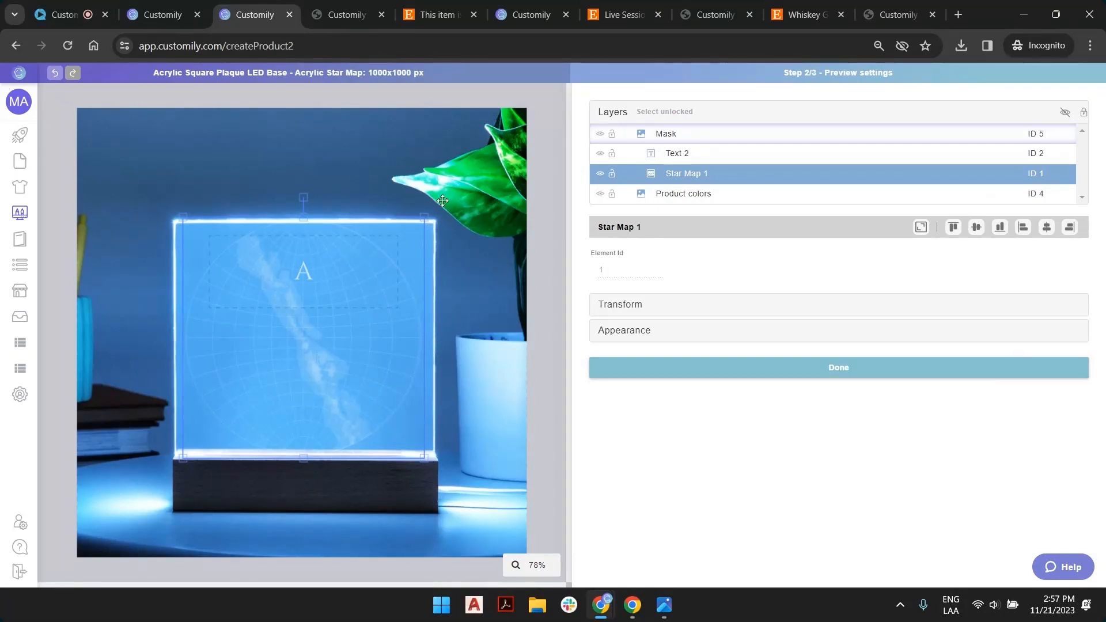
click(380, 94)
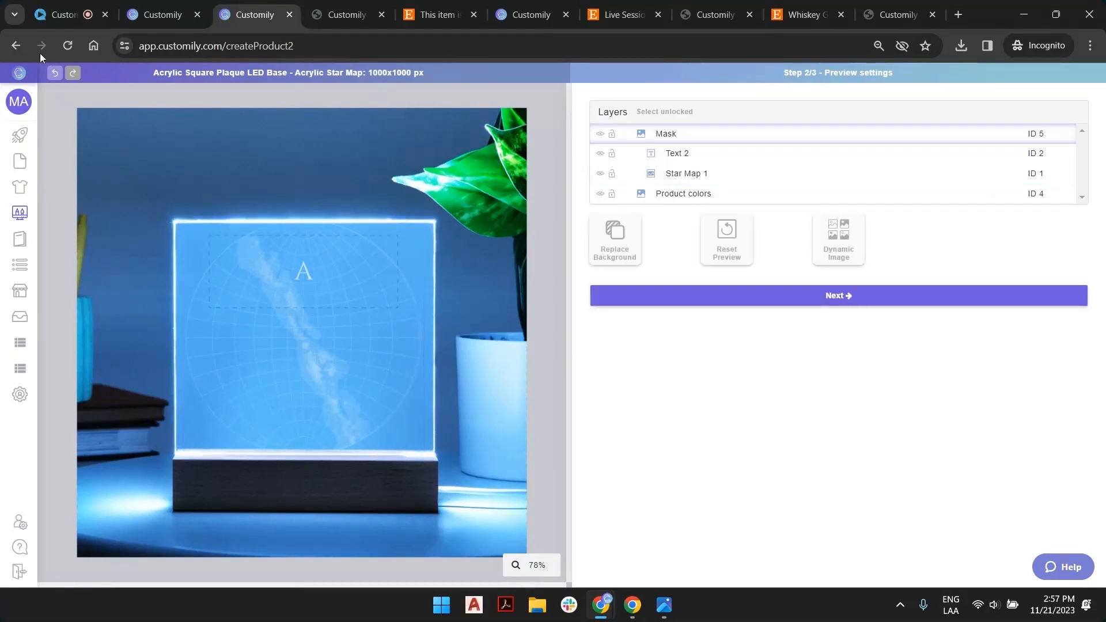
click(9, 47)
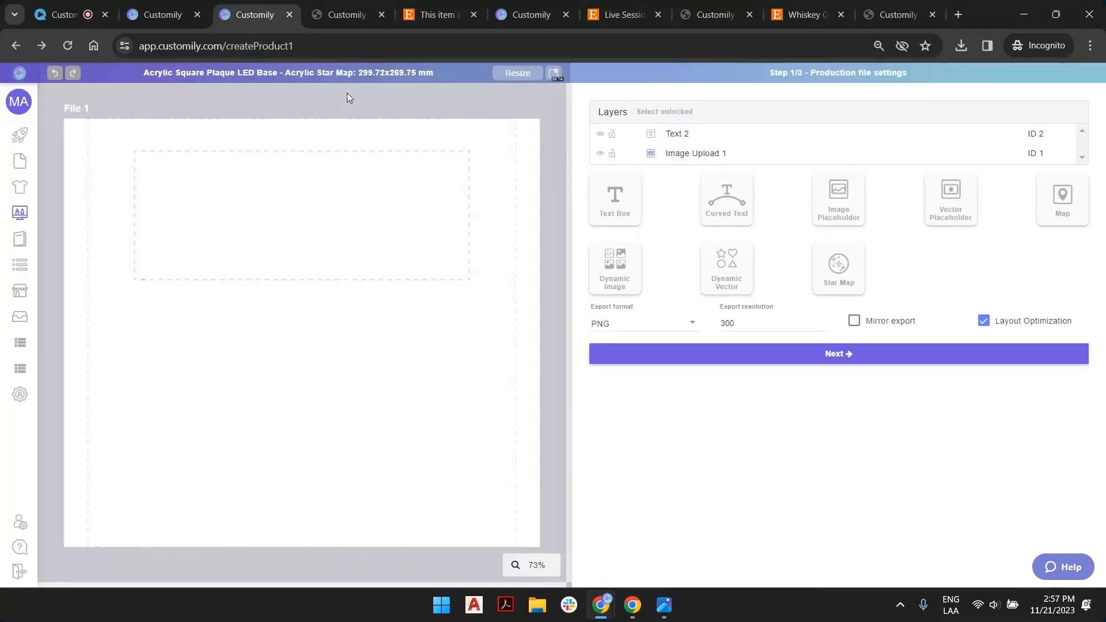
Step: Check the production file's dimensions and the extent of the Image Upload 1 layer
drag(361, 74, 436, 76)
click(493, 145)
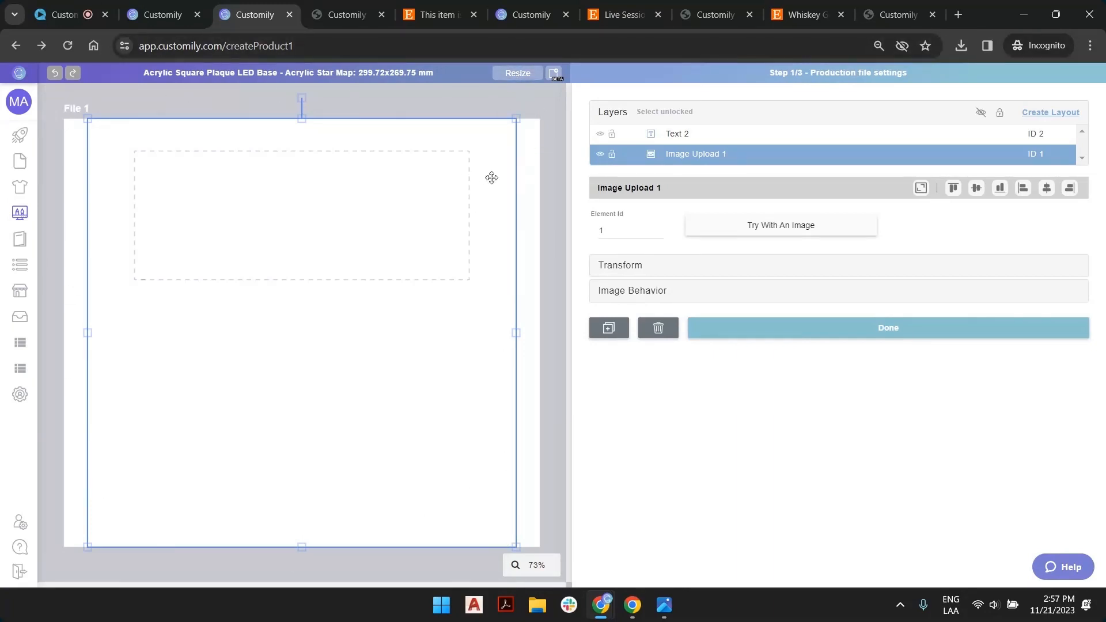
click(542, 128)
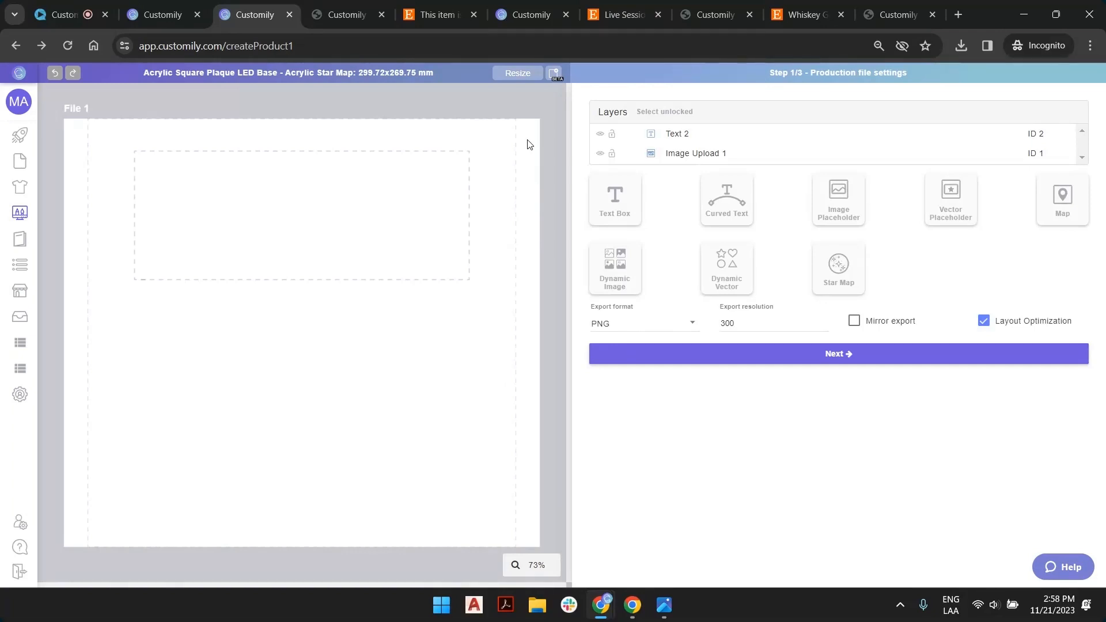
double_click(426, 75)
drag(426, 75, 353, 75)
click(457, 74)
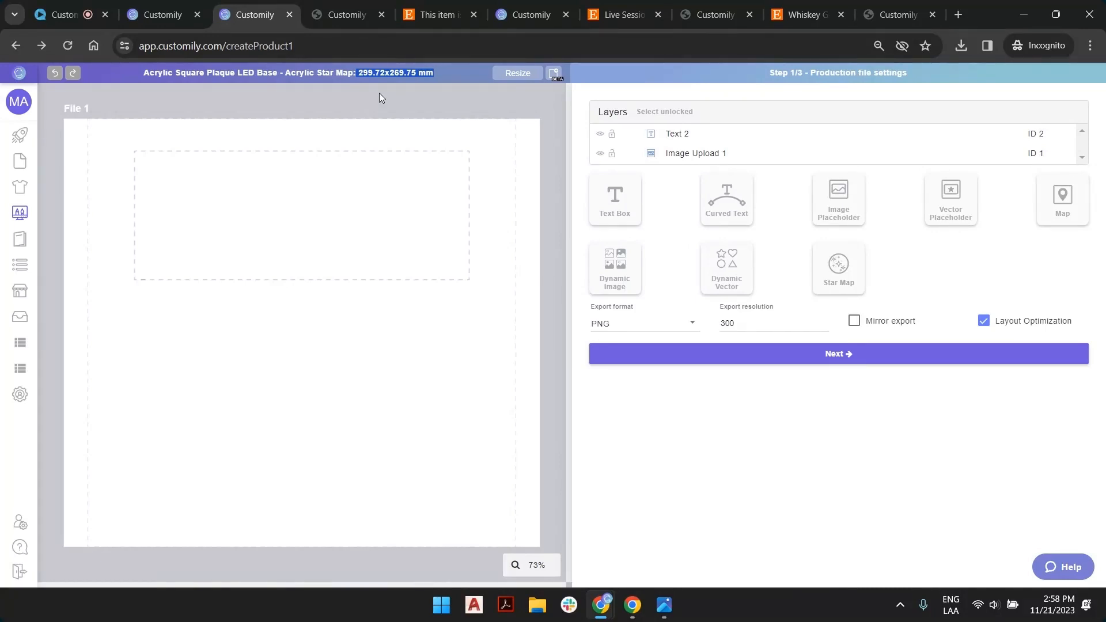
Step: Resize the production page with the unit changed to px, and switch back to the product's store page
click(516, 73)
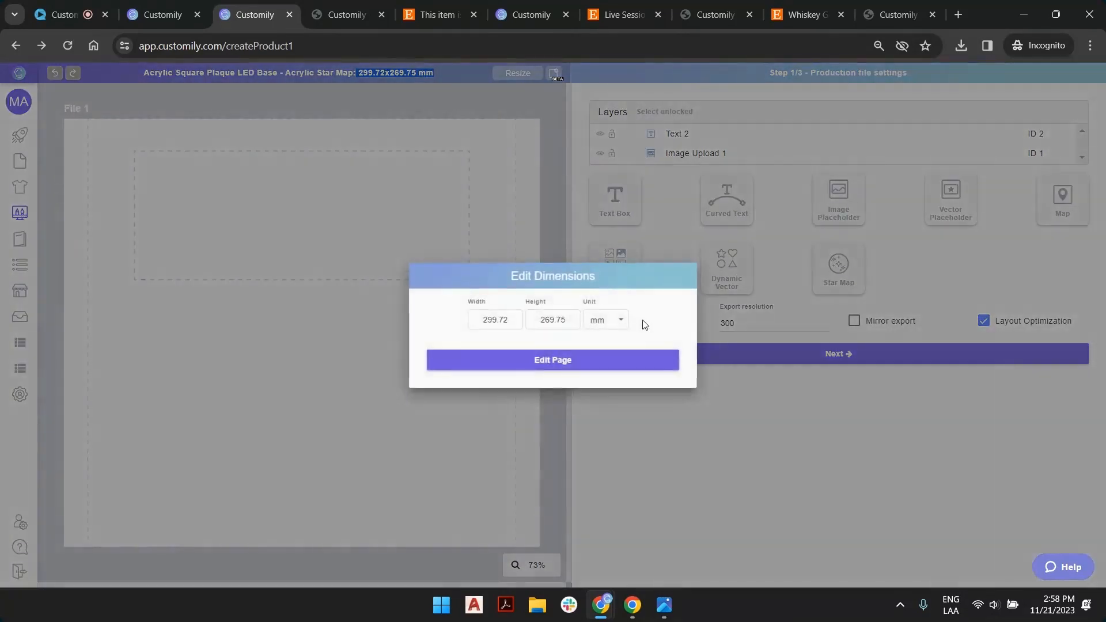
click(607, 322)
click(616, 375)
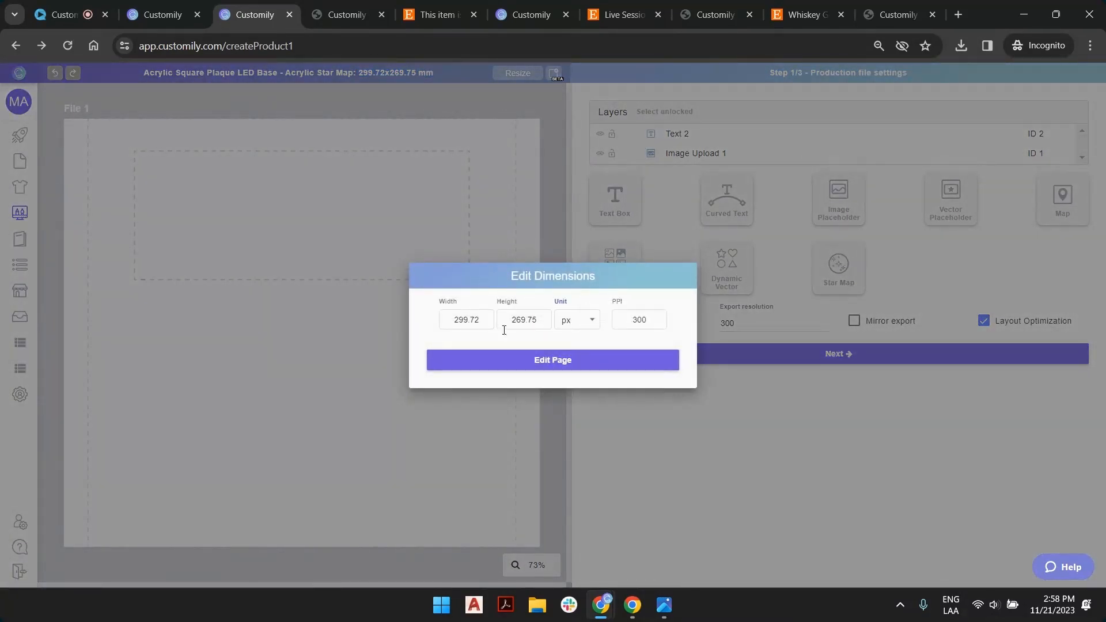
click(547, 354)
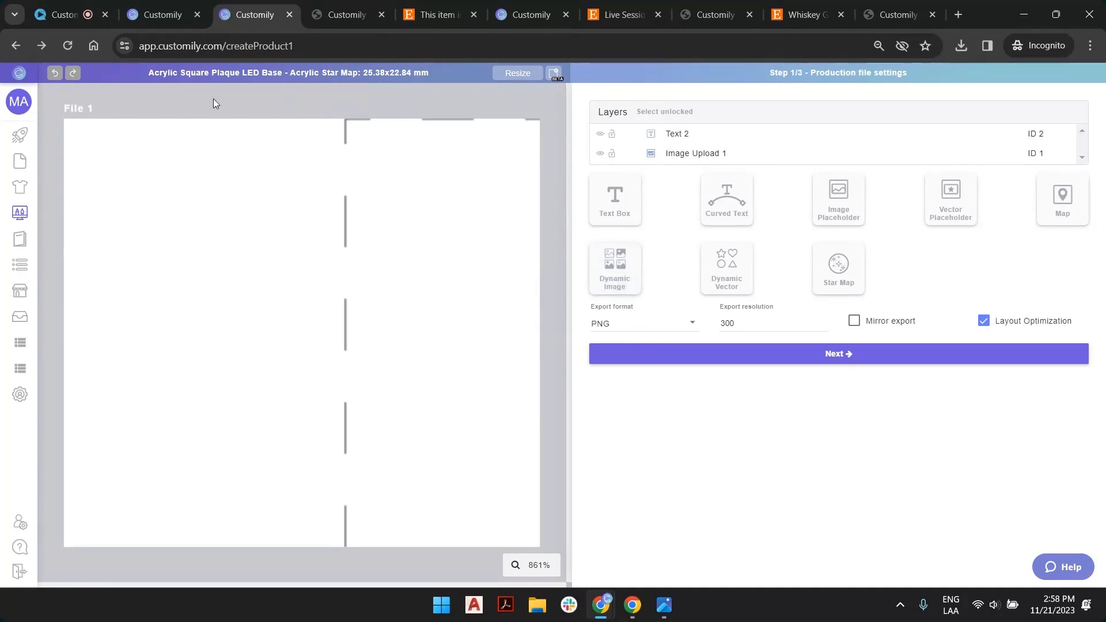
click(209, 7)
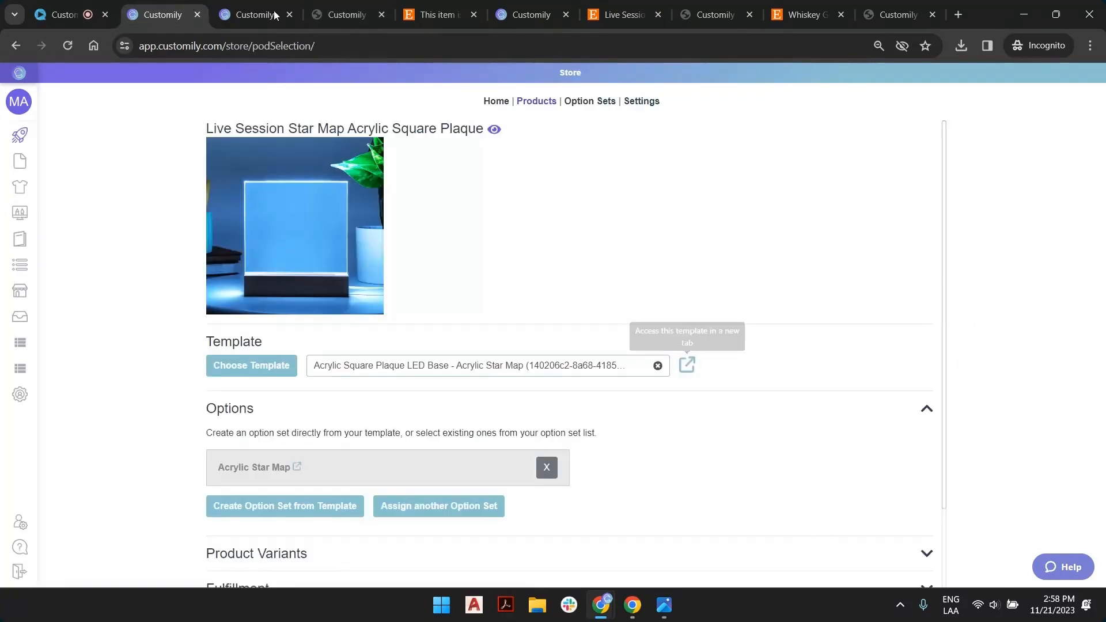